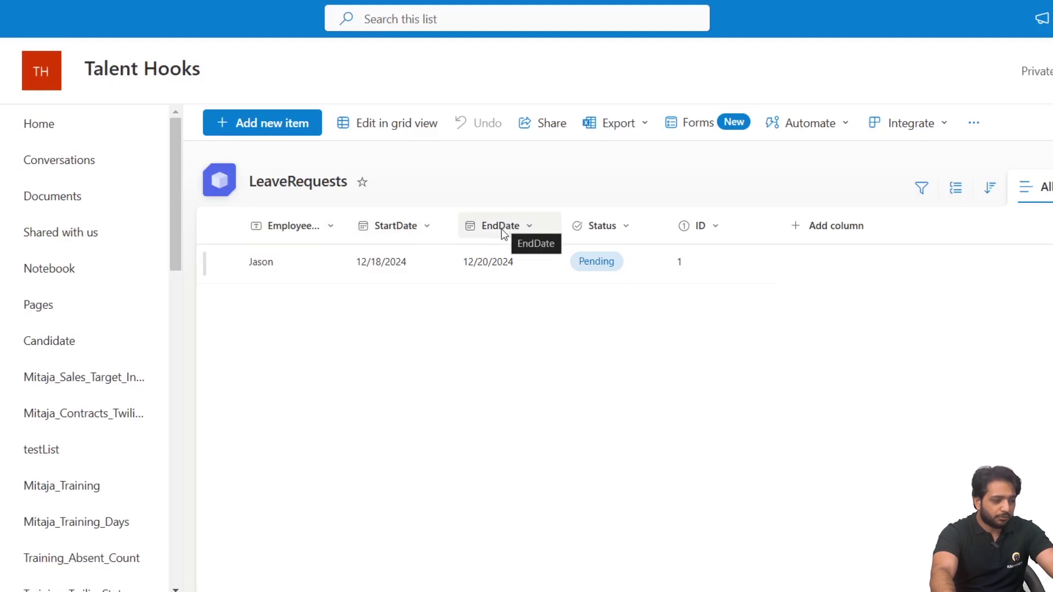
# Review the Status column's Pending, Approved and Rejected choices without saving, then return to Power Apps.
pyautogui.click(607, 226)
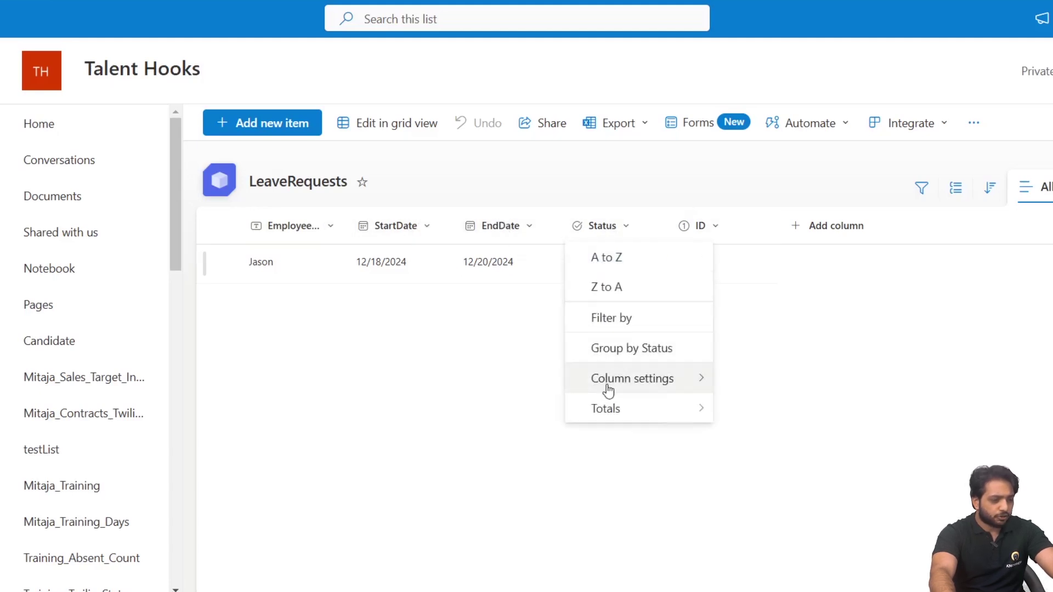
pyautogui.moveTo(609, 390)
pyautogui.click(782, 305)
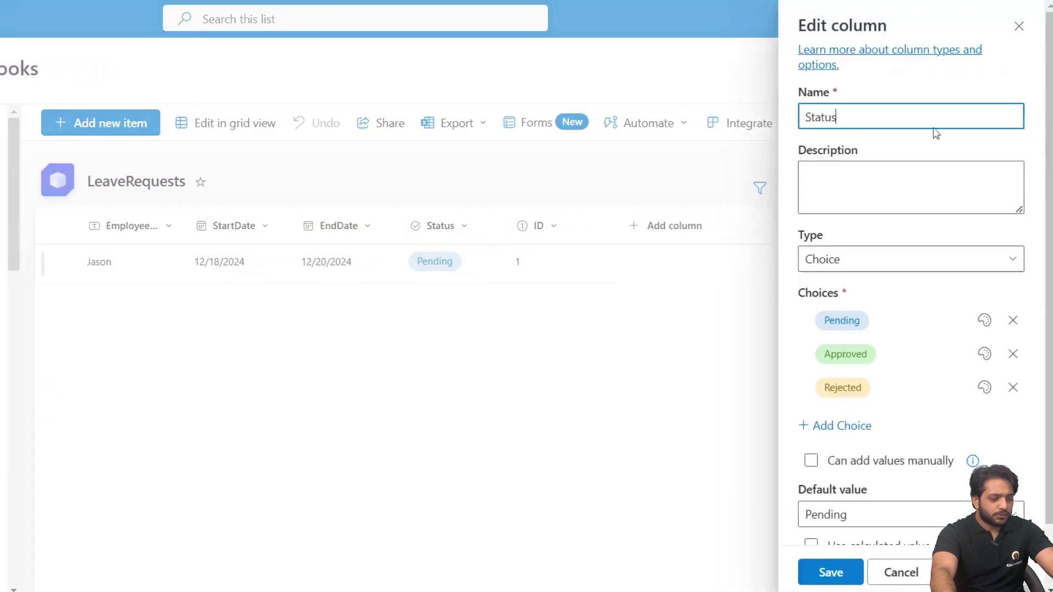
pyautogui.scroll(-2, 905, 162)
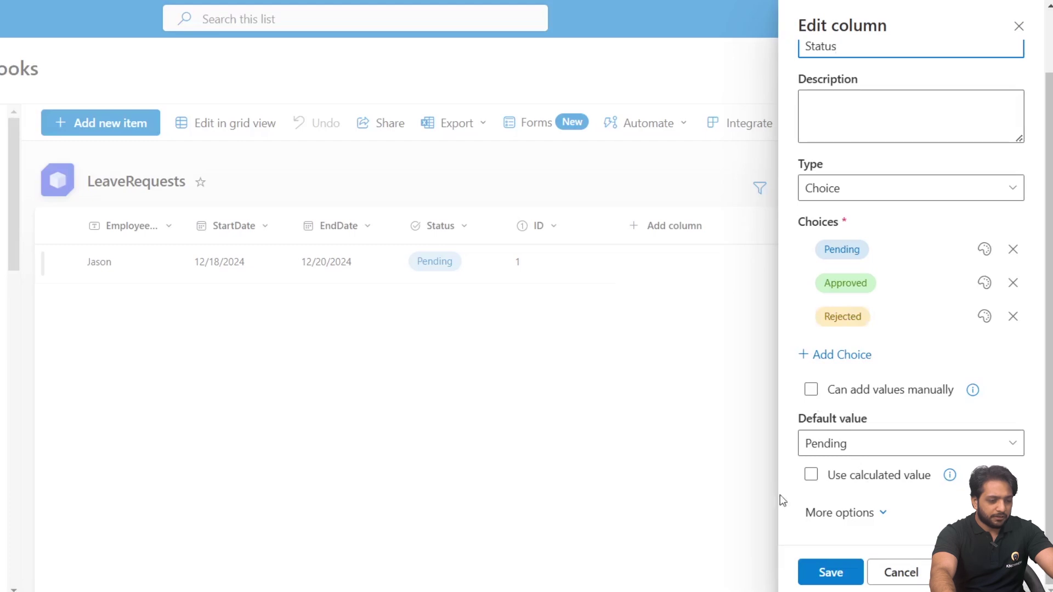
pyautogui.click(462, 426)
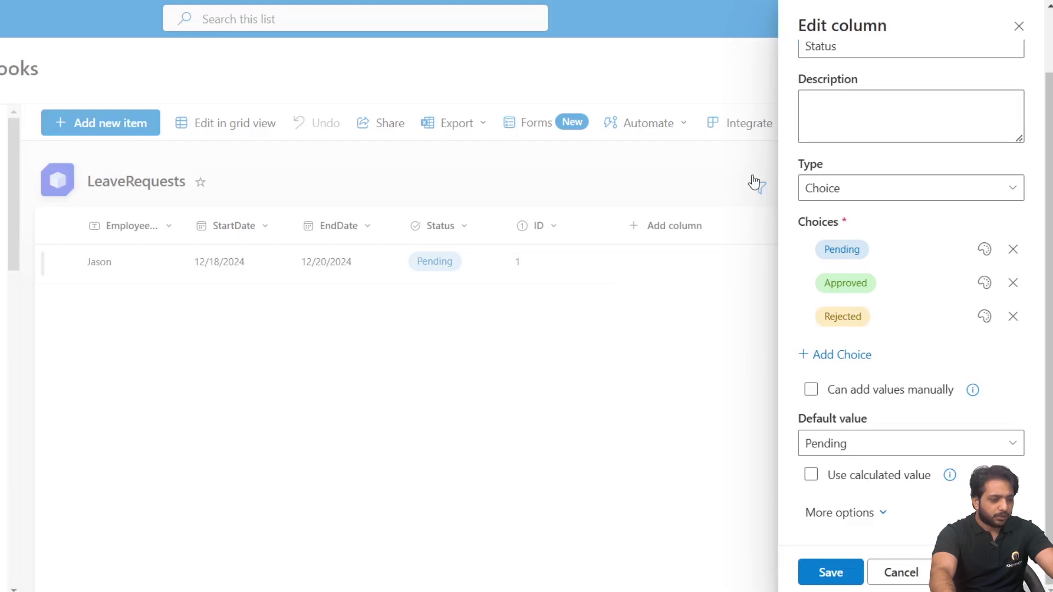
pyautogui.click(1019, 28)
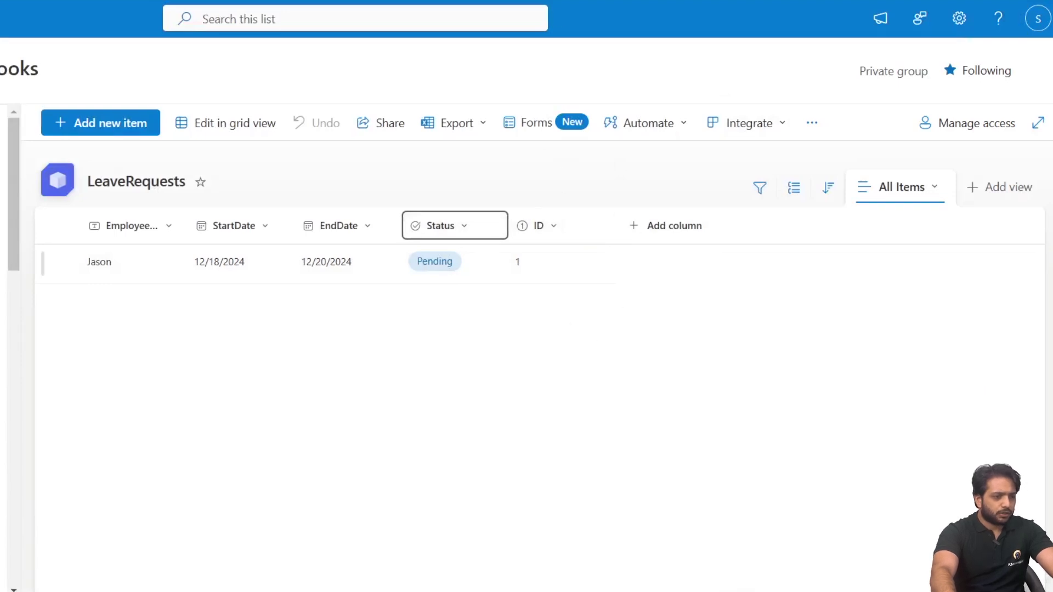
pyautogui.hotkey('ctrl', 'Tab')
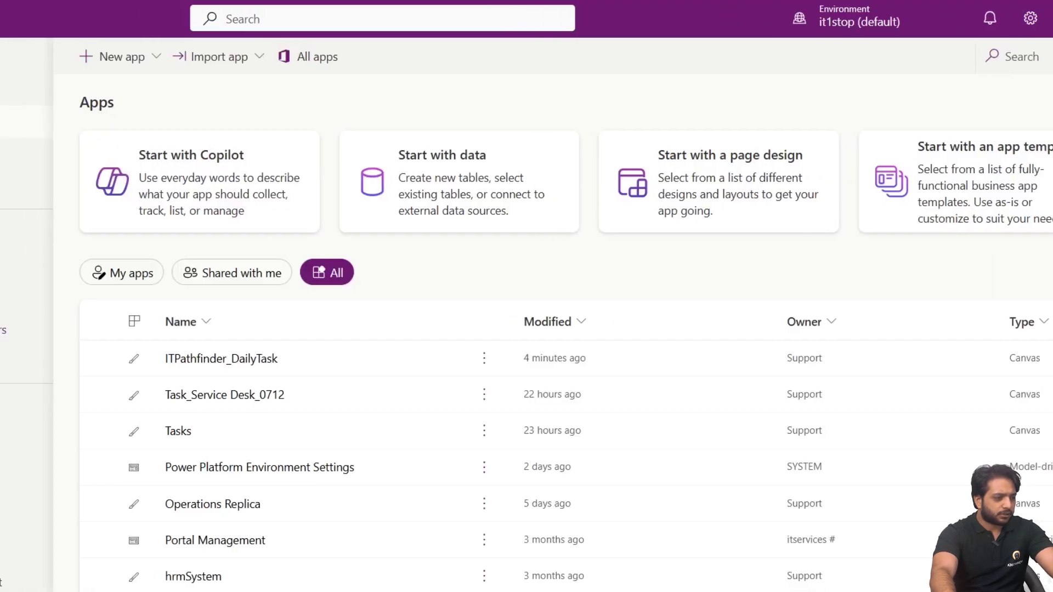
# Create a blank tablet-format canvas app named LeaveManagementSystem.
pyautogui.click(19, 120)
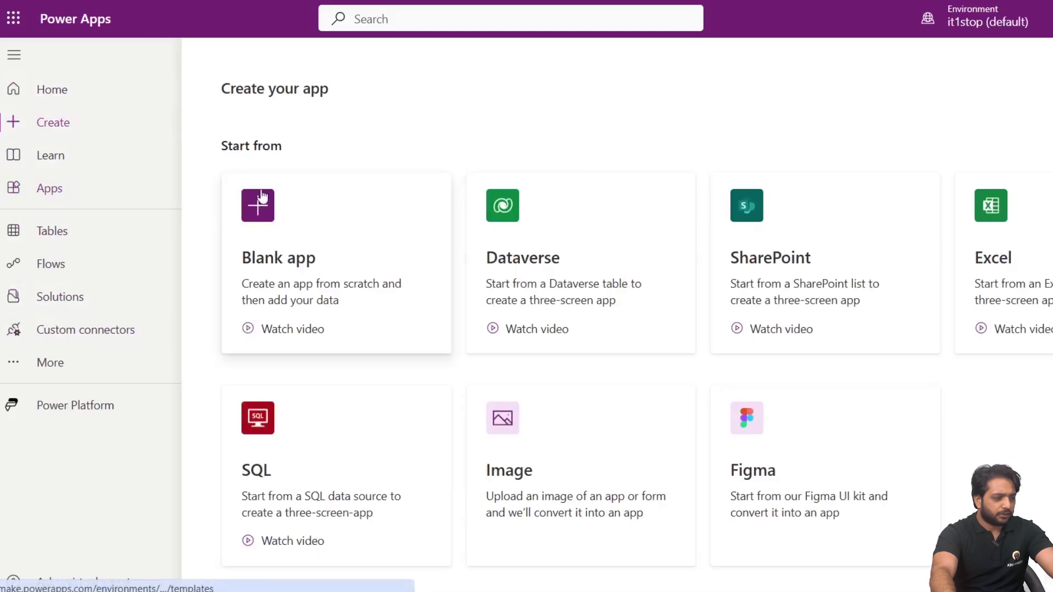
pyautogui.click(261, 196)
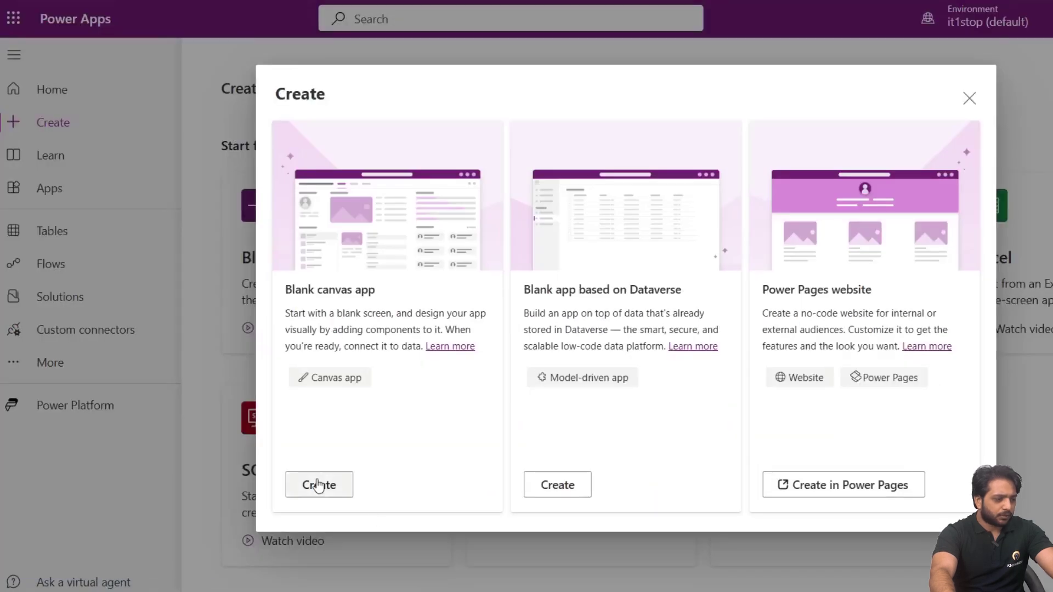
pyautogui.click(318, 486)
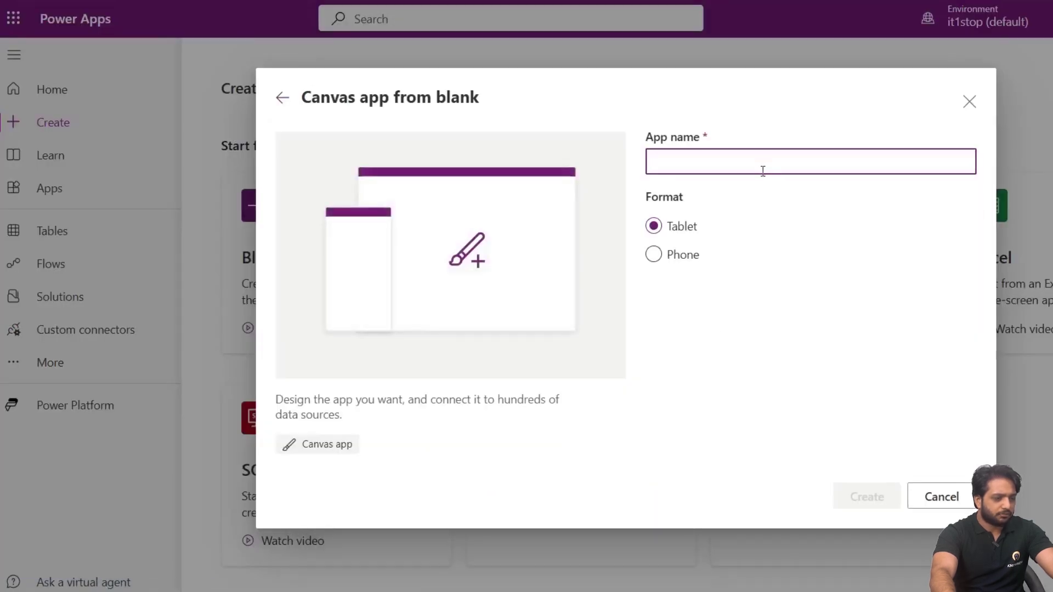
pyautogui.write('LeaveManagementSystem')
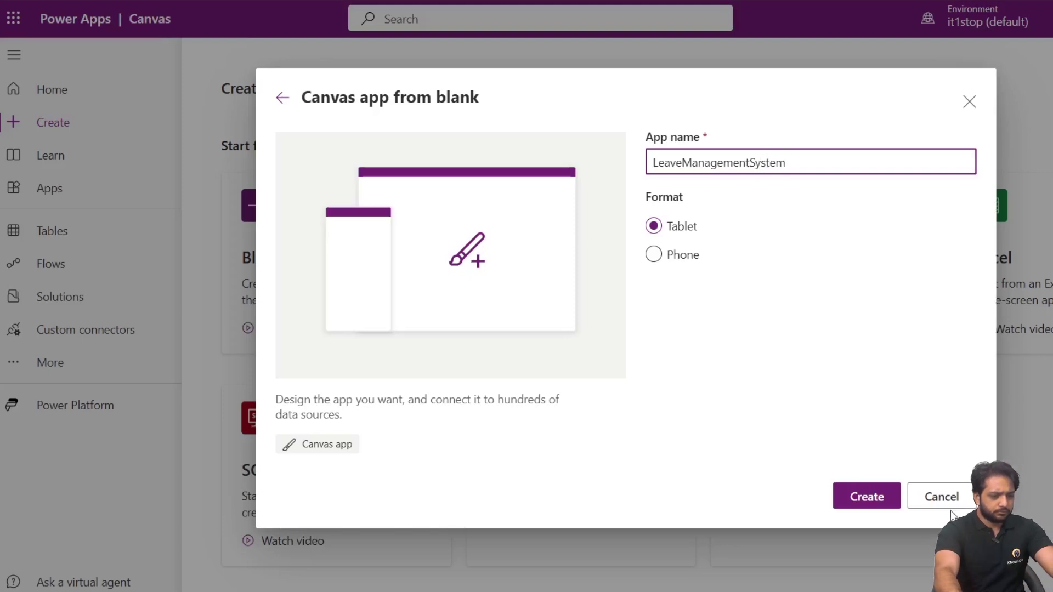
pyautogui.click(866, 497)
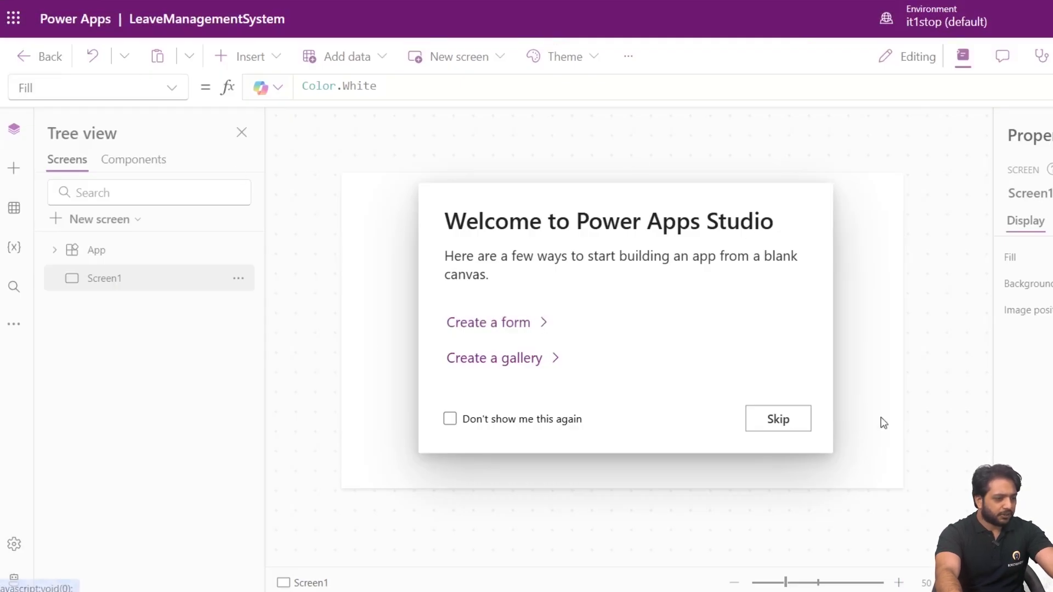
# Add a gallery to Screen1 with the Title layout.
pyautogui.click(534, 361)
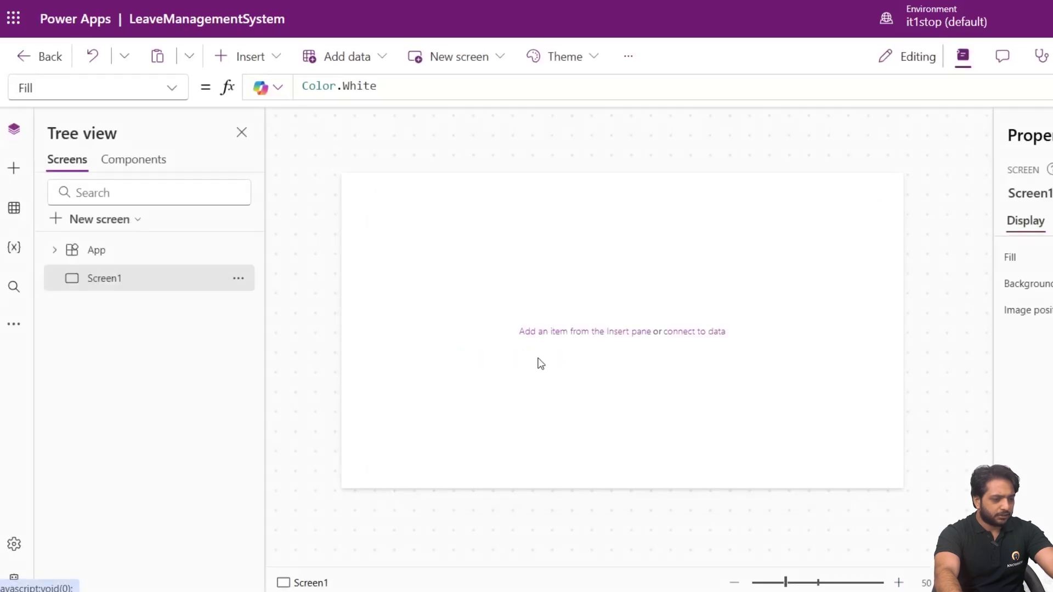
pyautogui.click(423, 174)
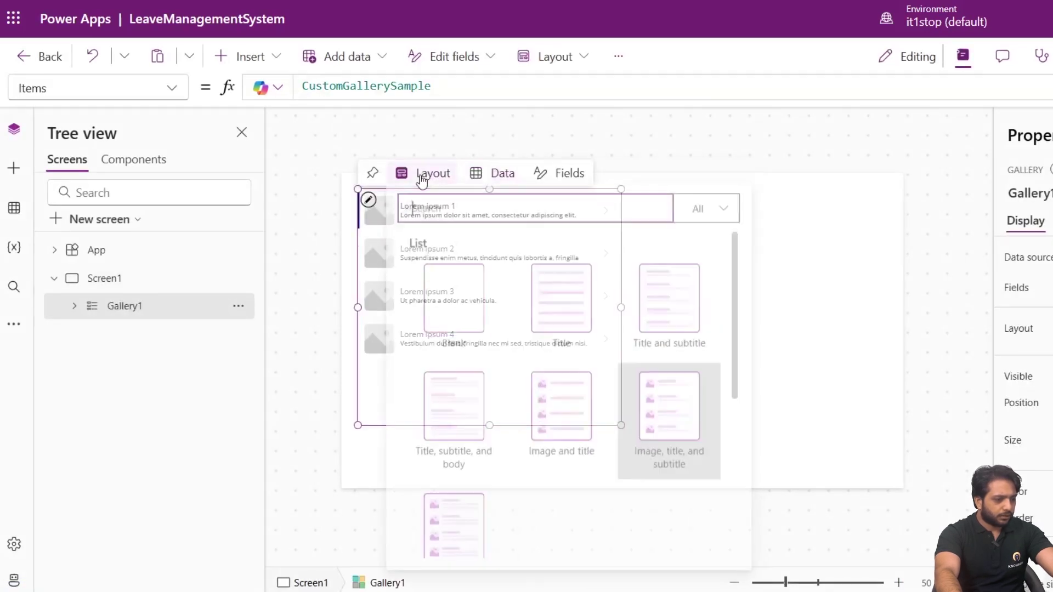
pyautogui.click(568, 311)
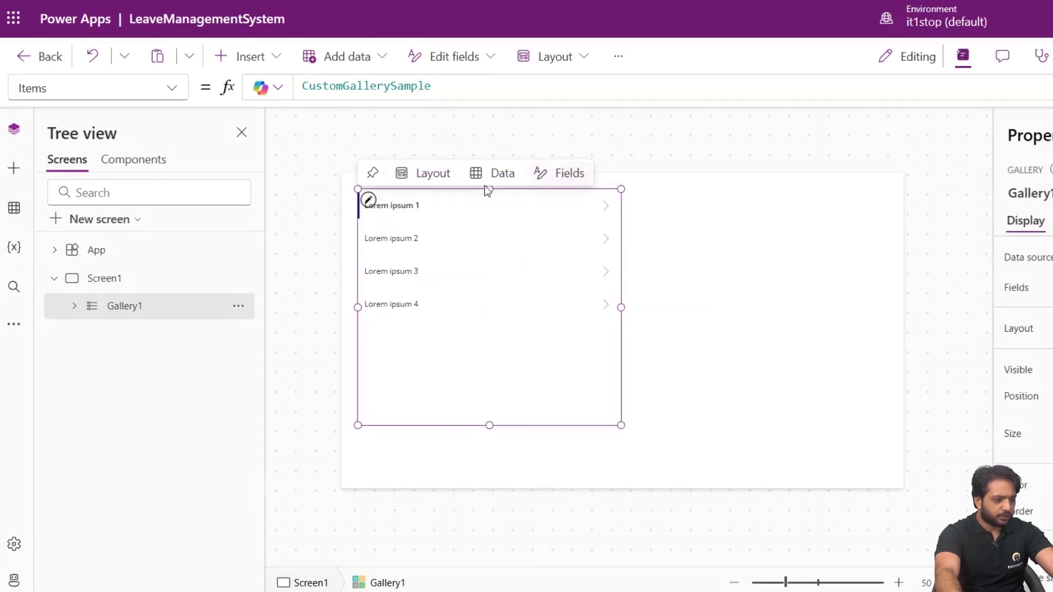
# Move the gallery to the left edge, widen it to the right edge, and narrow its title label.
pyautogui.moveTo(353, 201); pyautogui.dragTo(324, 259)
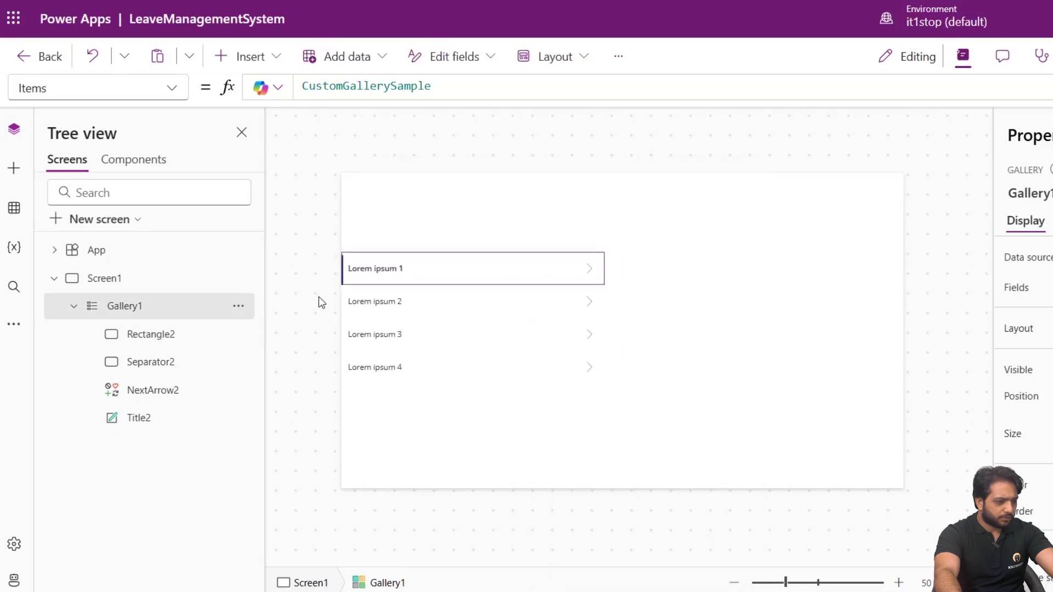
pyautogui.click(569, 461)
pyautogui.moveTo(603, 371); pyautogui.dragTo(968, 367)
pyautogui.click(383, 272)
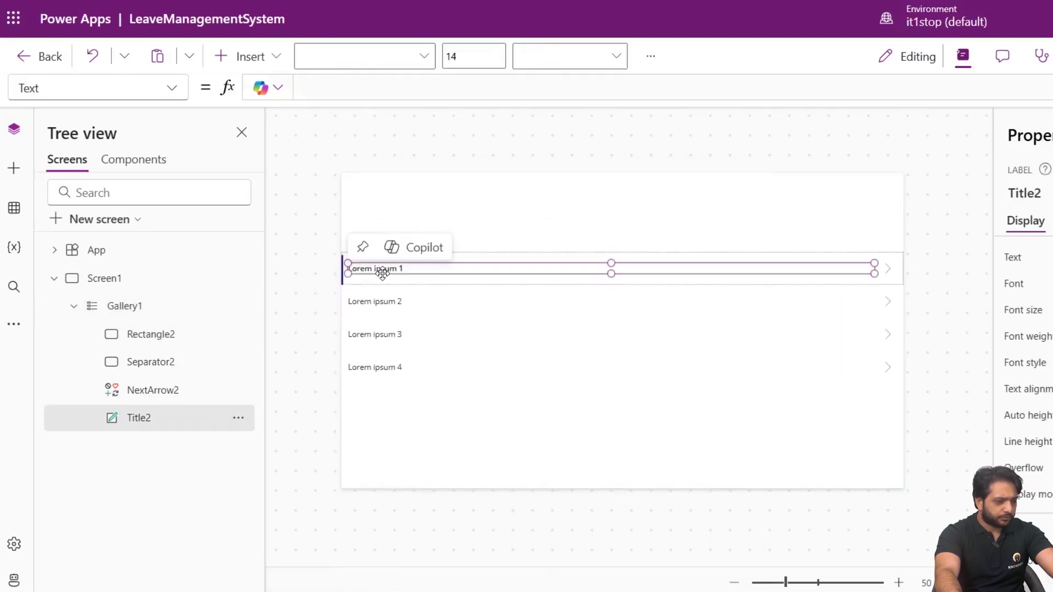
pyautogui.moveTo(876, 261); pyautogui.dragTo(418, 259)
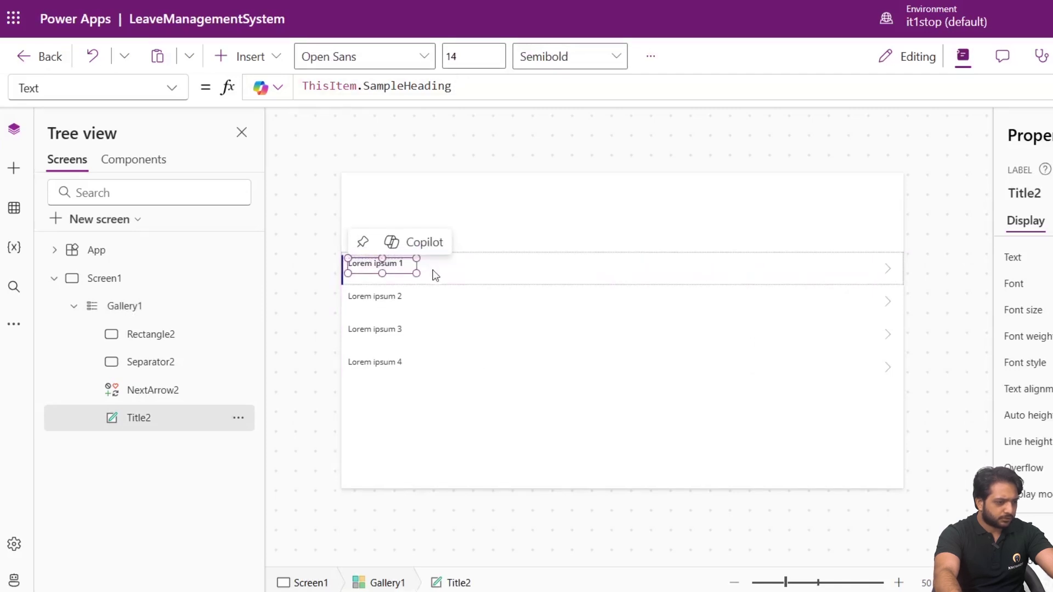
pyautogui.click(483, 381)
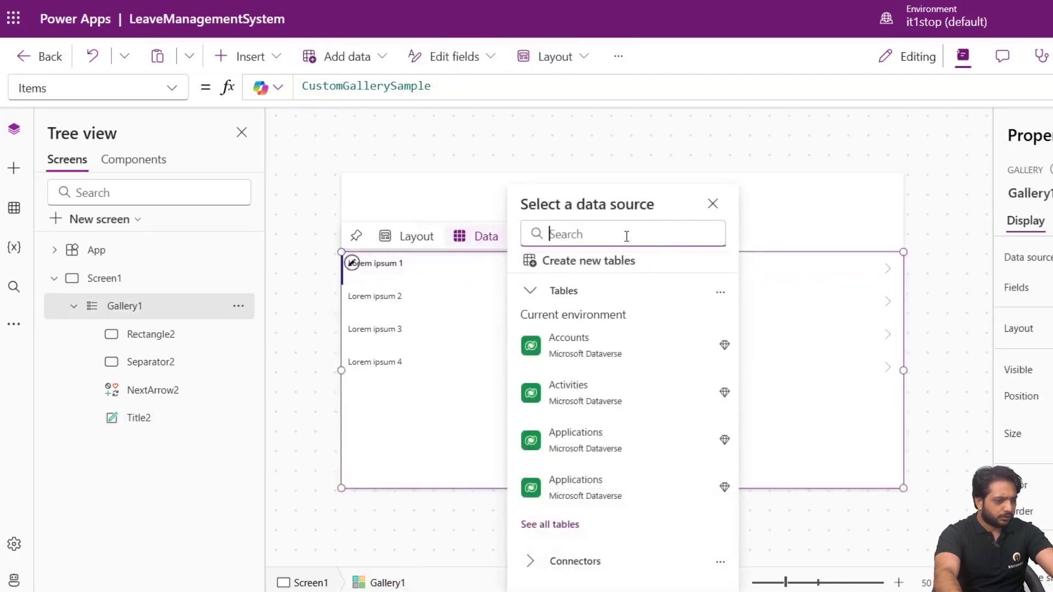
# Add a new SharePoint connection as the gallery's data source.
pyautogui.moveTo(571, 340)
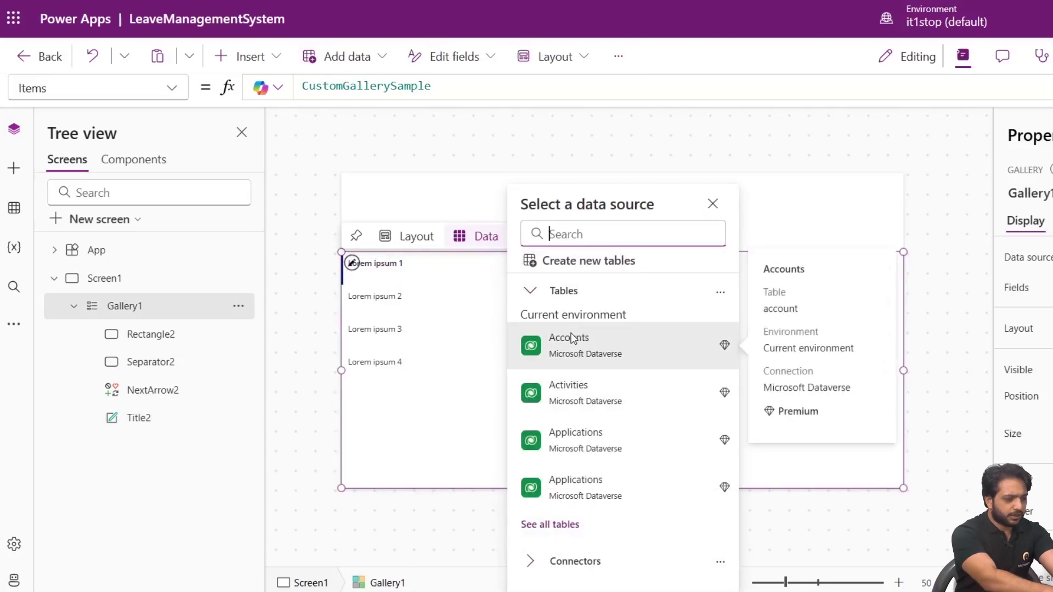
pyautogui.write('sharep')
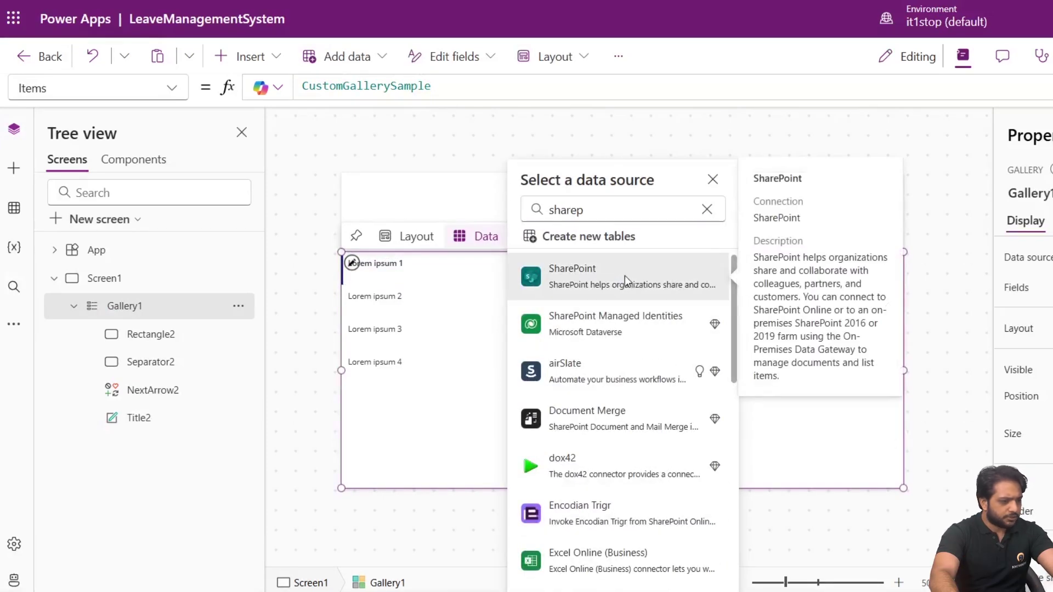
pyautogui.click(624, 276)
pyautogui.click(570, 275)
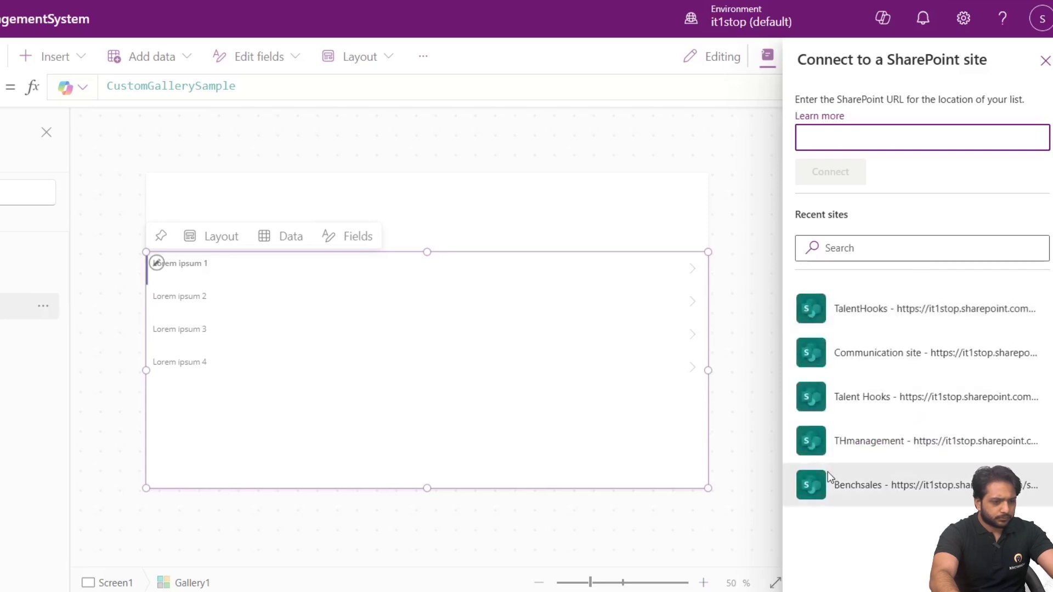
# Connect the site's LeaveRequests list so the gallery's first row shows Jason.
pyautogui.click(829, 479)
pyautogui.scroll(-5, 867, 220)
pyautogui.scroll(-5, 848, 271)
pyautogui.scroll(10, 861, 351)
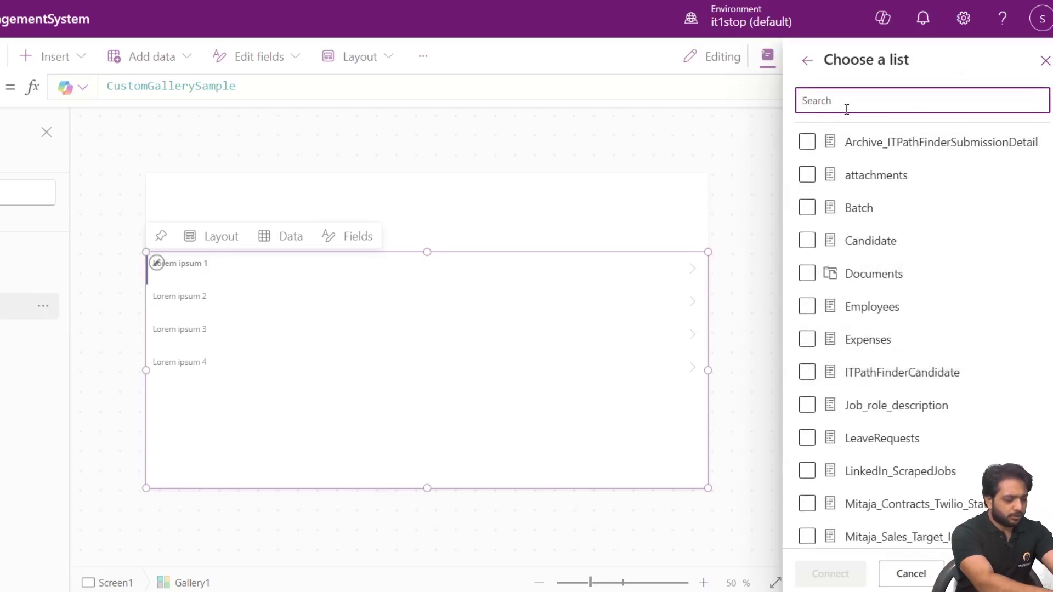
pyautogui.write('Leave')
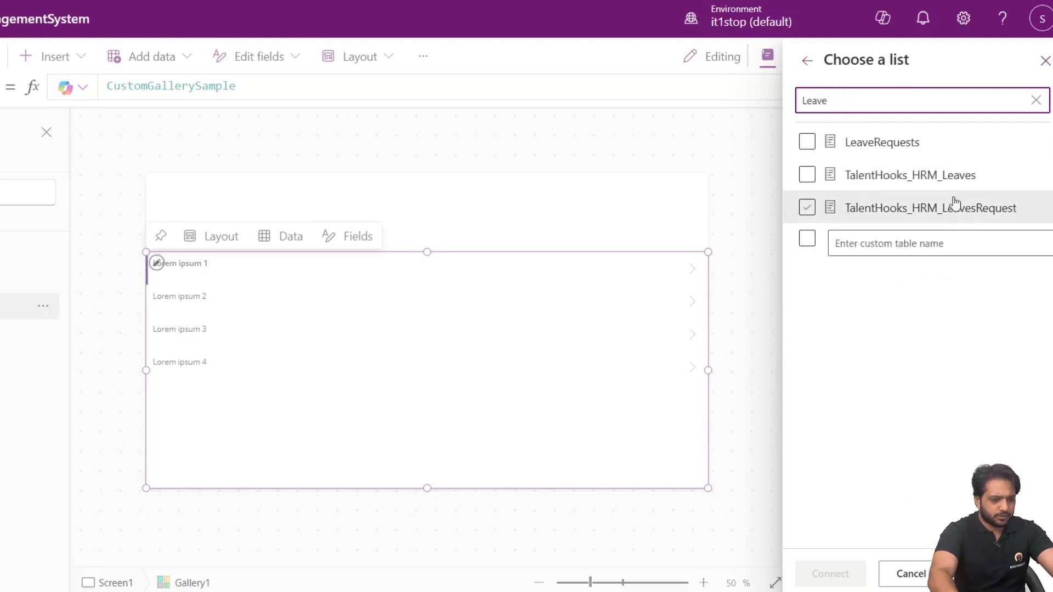
pyautogui.click(903, 142)
pyautogui.click(830, 574)
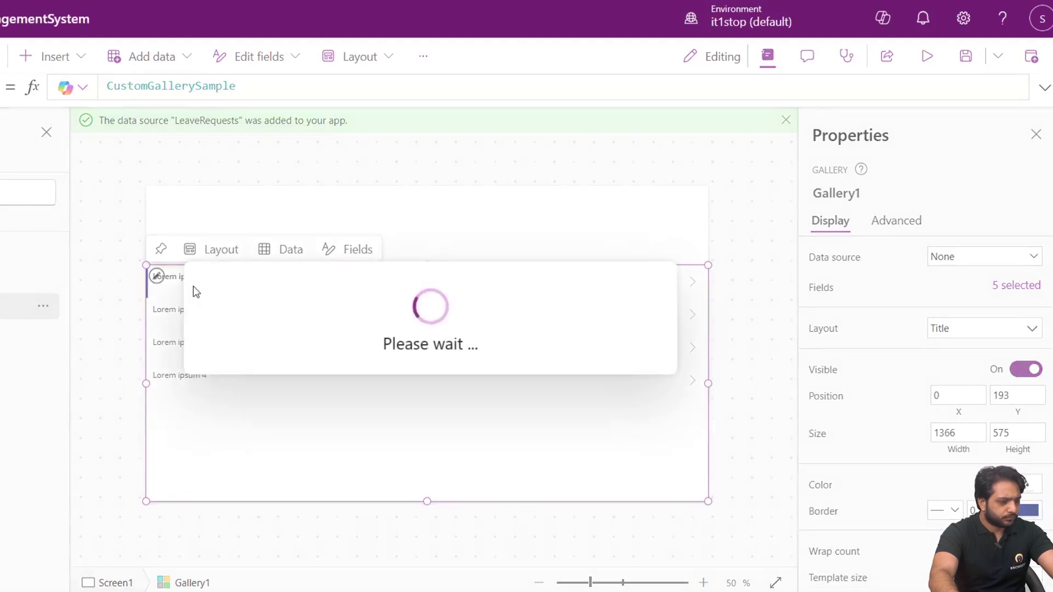
pyautogui.click(182, 295)
pyautogui.click(267, 357)
pyautogui.click(295, 281)
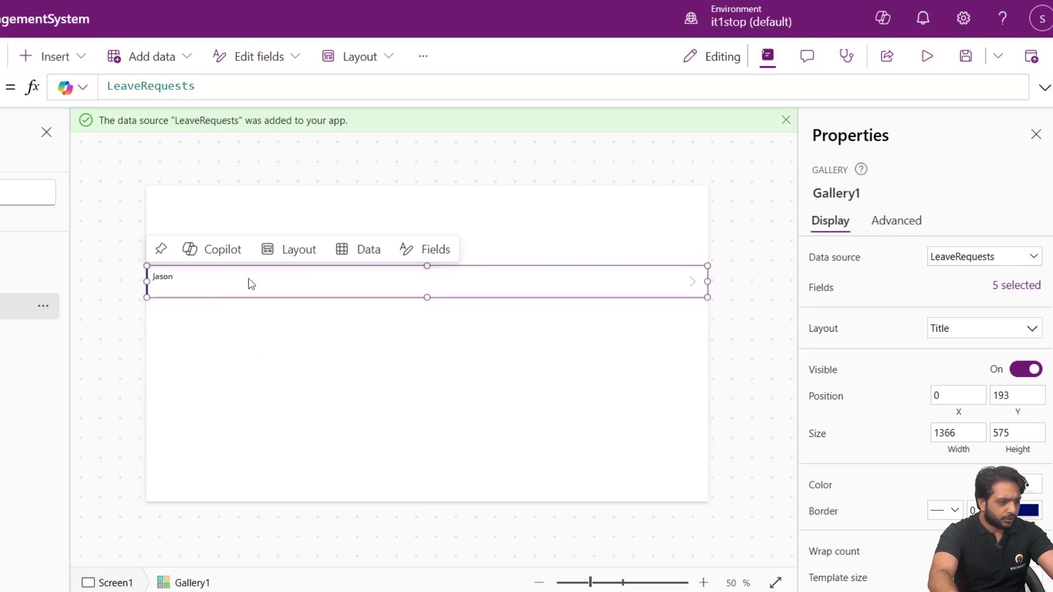
# Copy the Jason name label and paste a second copy further right in the gallery row.
pyautogui.click(163, 278)
pyautogui.click(179, 316)
pyautogui.click(170, 277)
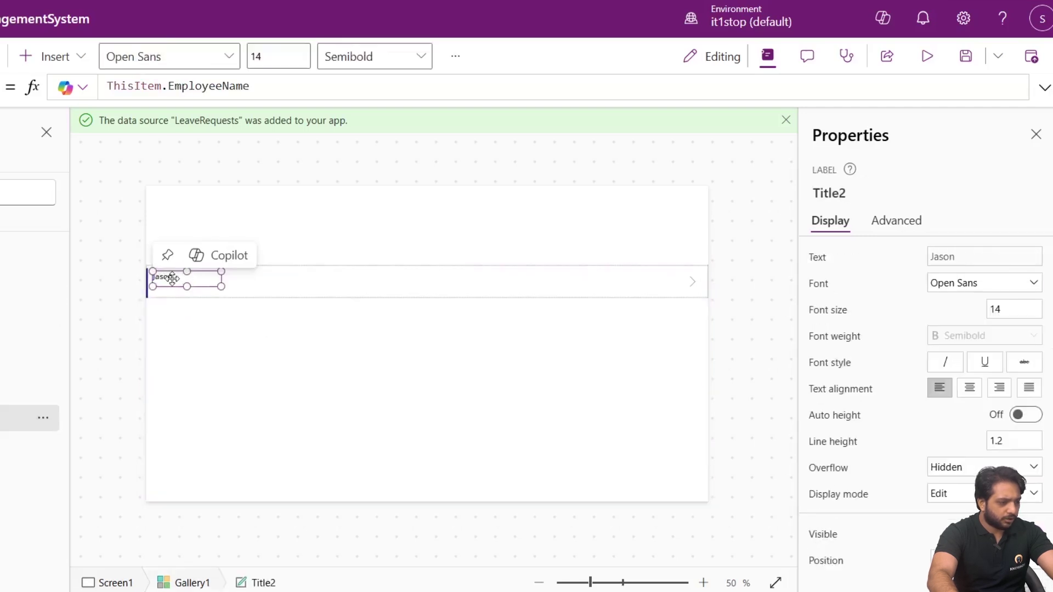
pyautogui.click(257, 299)
pyautogui.click(226, 351)
pyautogui.click(224, 279)
pyautogui.click(170, 277)
pyautogui.rightClick(175, 286)
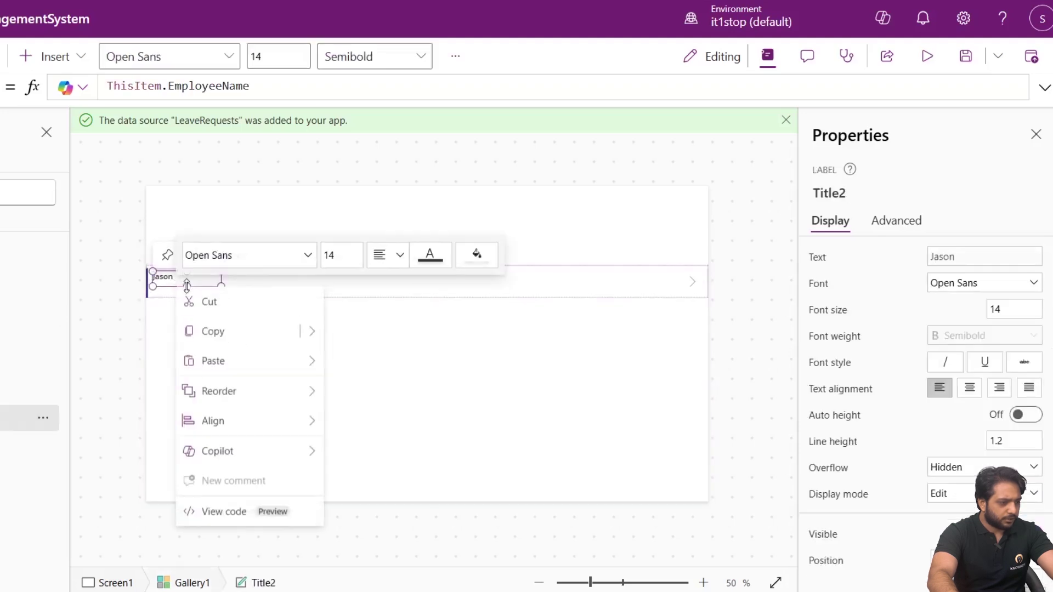
pyautogui.click(222, 333)
pyautogui.click(278, 279)
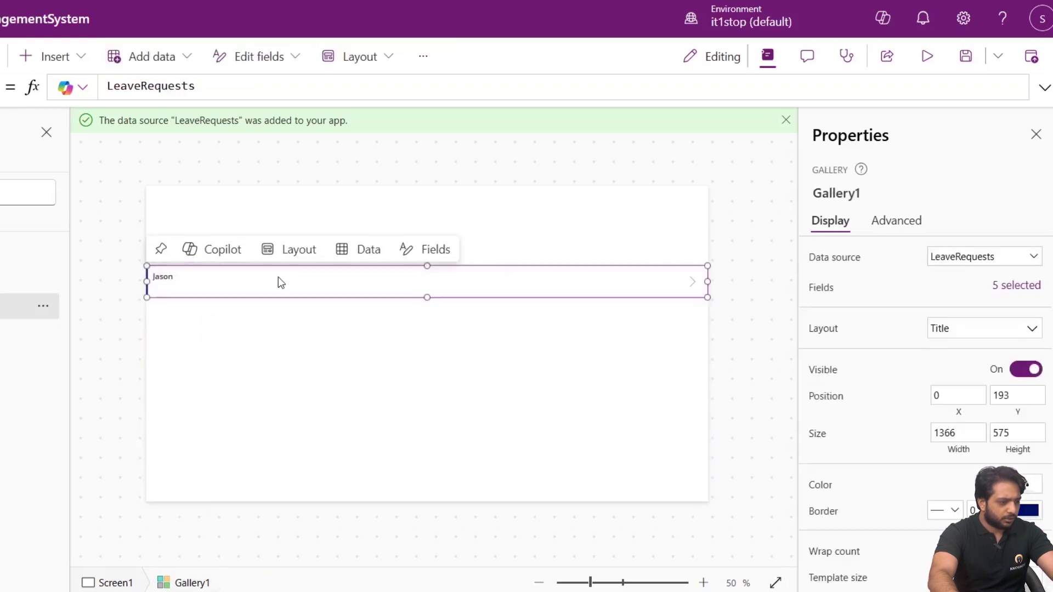
pyautogui.hotkey('ctrl', 'v')
pyautogui.moveTo(181, 282); pyautogui.dragTo(254, 273)
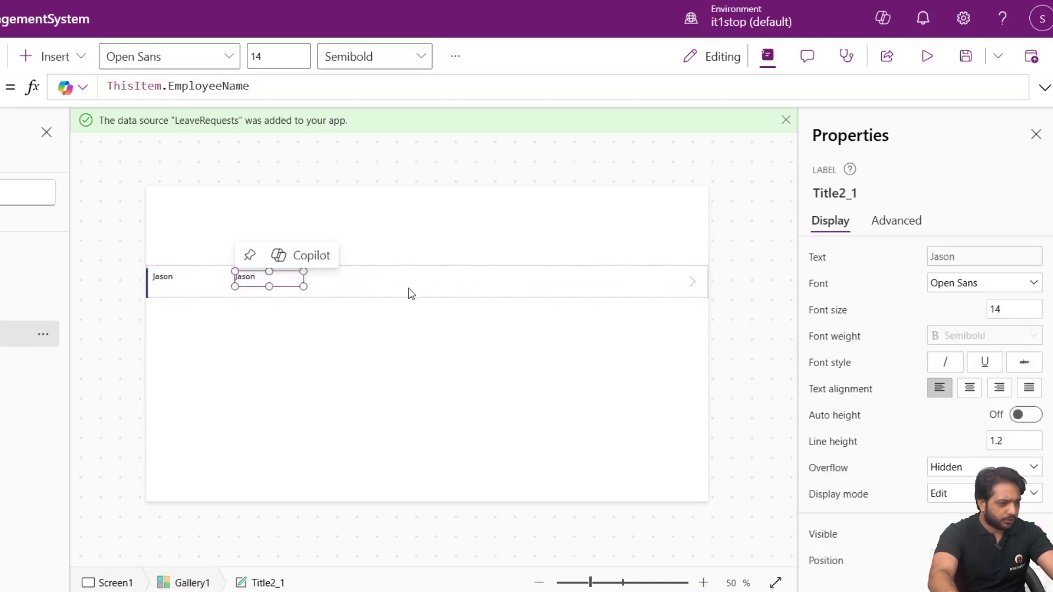
pyautogui.click(390, 278)
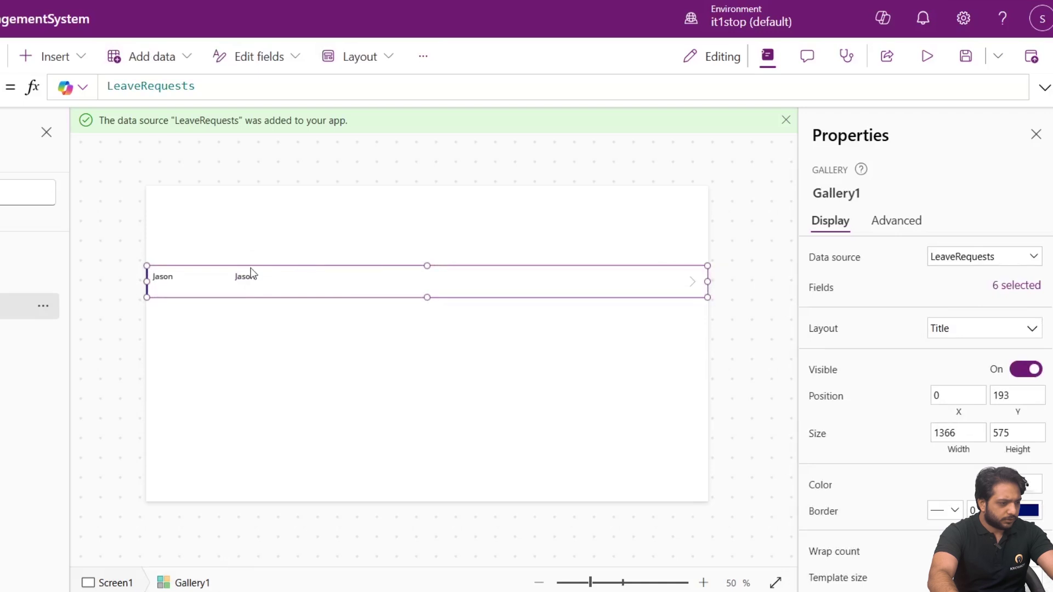
# Change the second label's formula to ThisItem.StartDate.
pyautogui.click(244, 277)
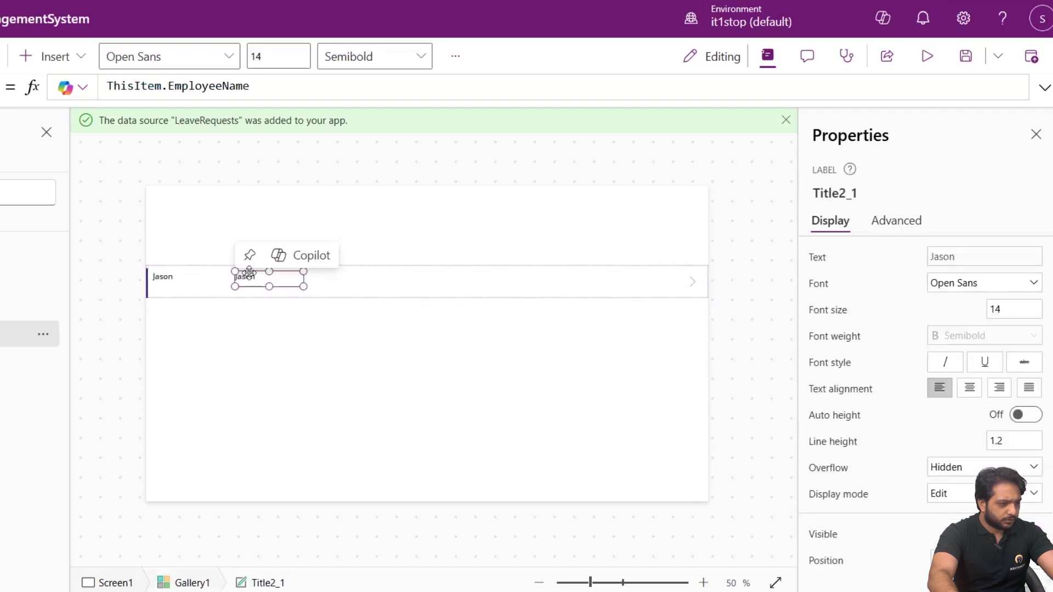
pyautogui.doubleClick(204, 86)
pyautogui.write('StartDate')
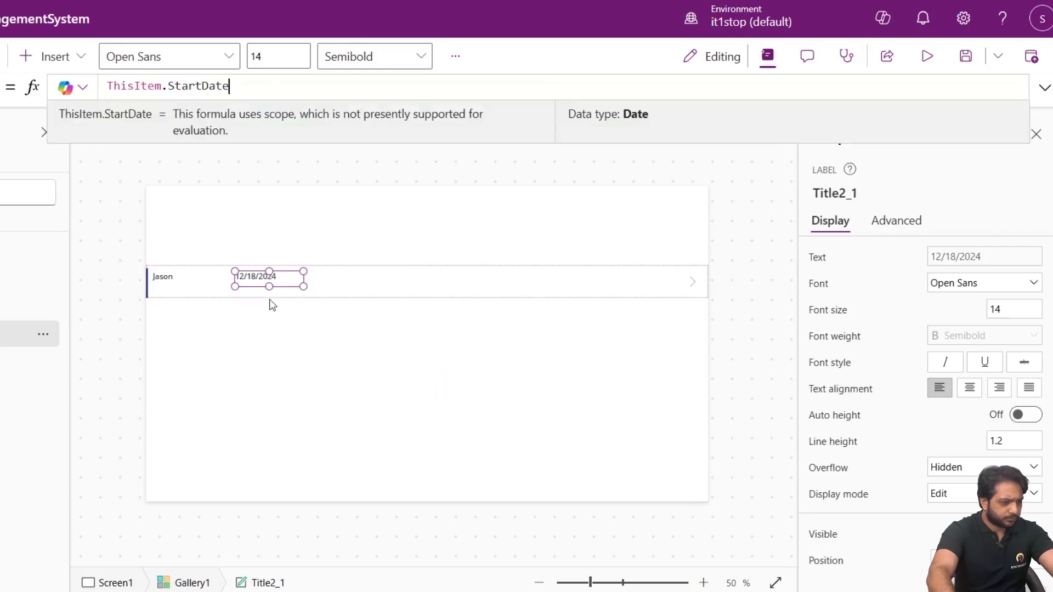
pyautogui.click(264, 283)
# Duplicate the date label to its right and change the copy to ThisItem.EndDate.
pyautogui.rightClick(263, 283)
pyautogui.click(297, 334)
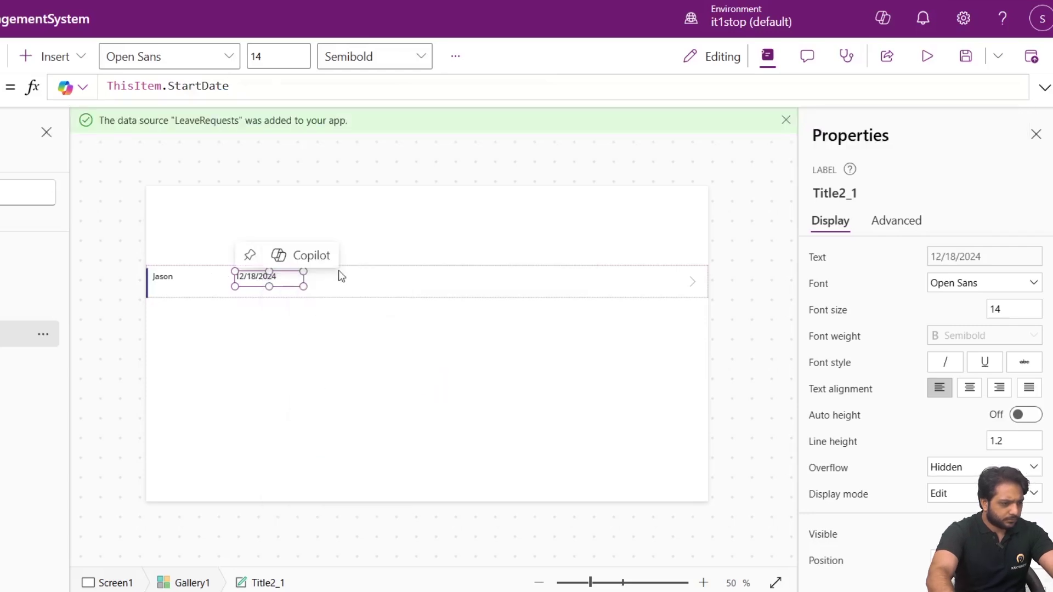
pyautogui.click(370, 282)
pyautogui.hotkey('ctrl', 'v')
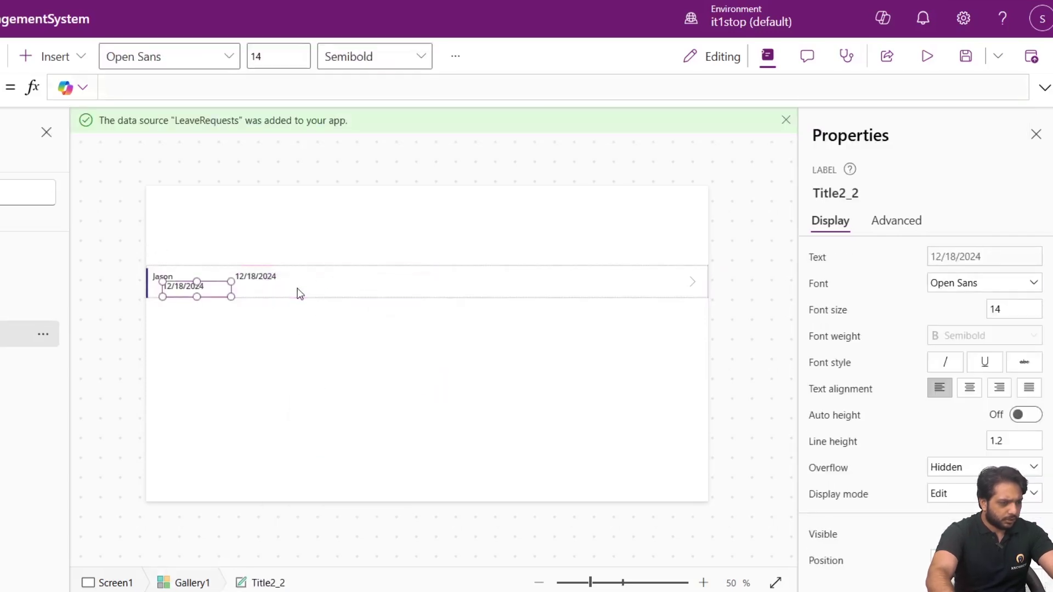
pyautogui.moveTo(171, 286); pyautogui.dragTo(367, 276)
pyautogui.click(203, 86)
pyautogui.doubleClick(222, 87)
pyautogui.write('End')
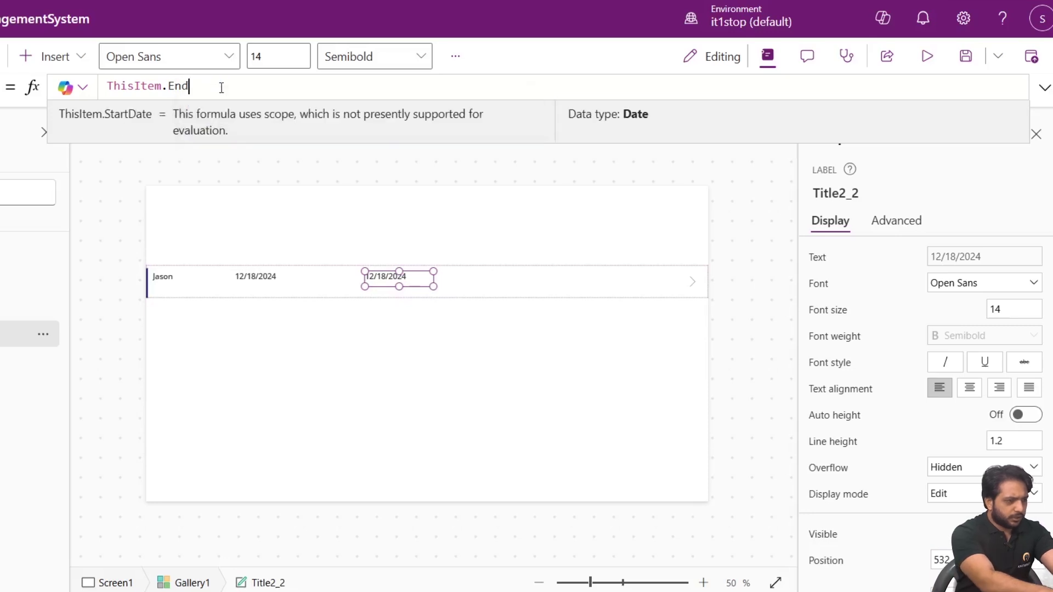
pyautogui.write('Date')
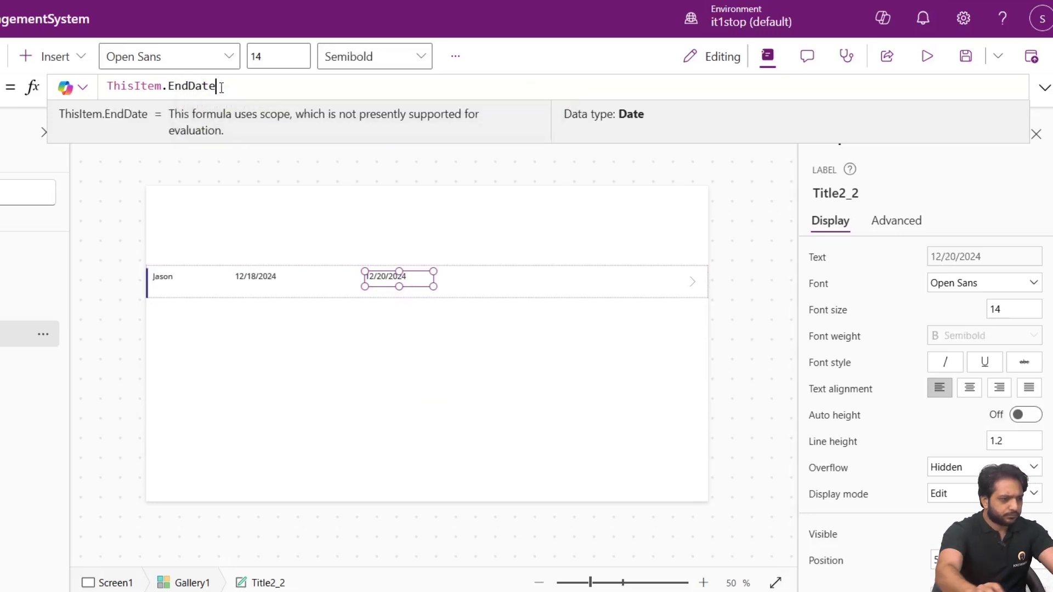
pyautogui.click(511, 280)
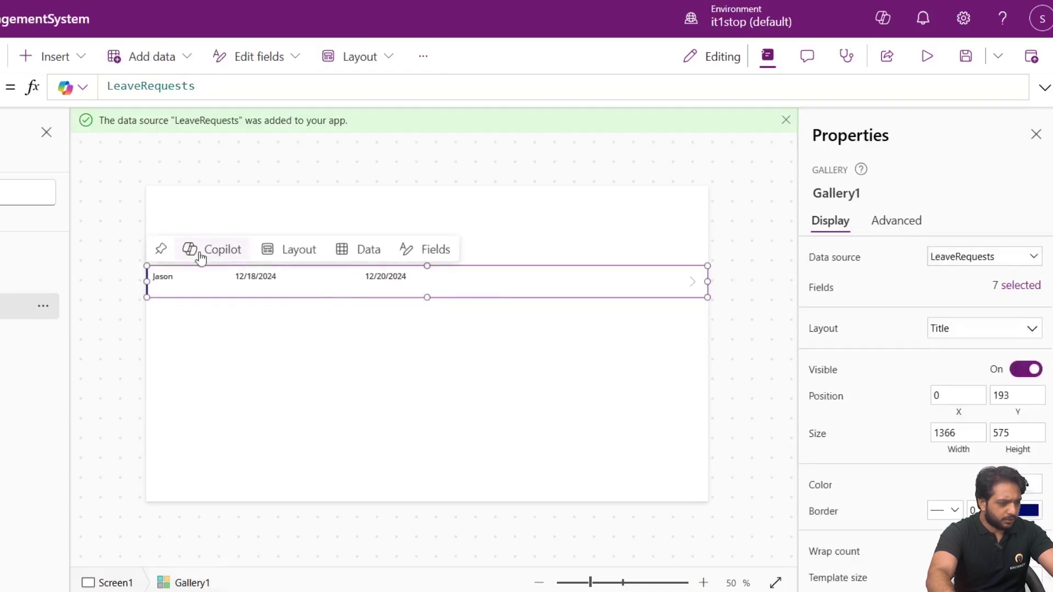
# Paste a copy of the name label at the row's right end with formula ThisItem.Status.Value.
pyautogui.click(158, 283)
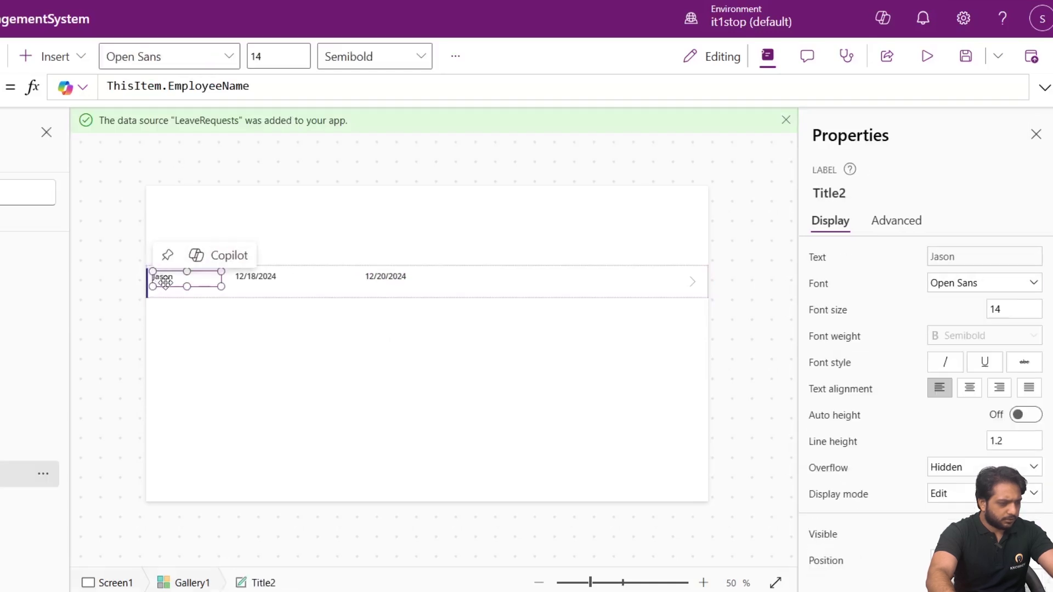
pyautogui.click(508, 285)
pyautogui.hotkey('ctrl', 'v')
pyautogui.moveTo(192, 289); pyautogui.dragTo(513, 277)
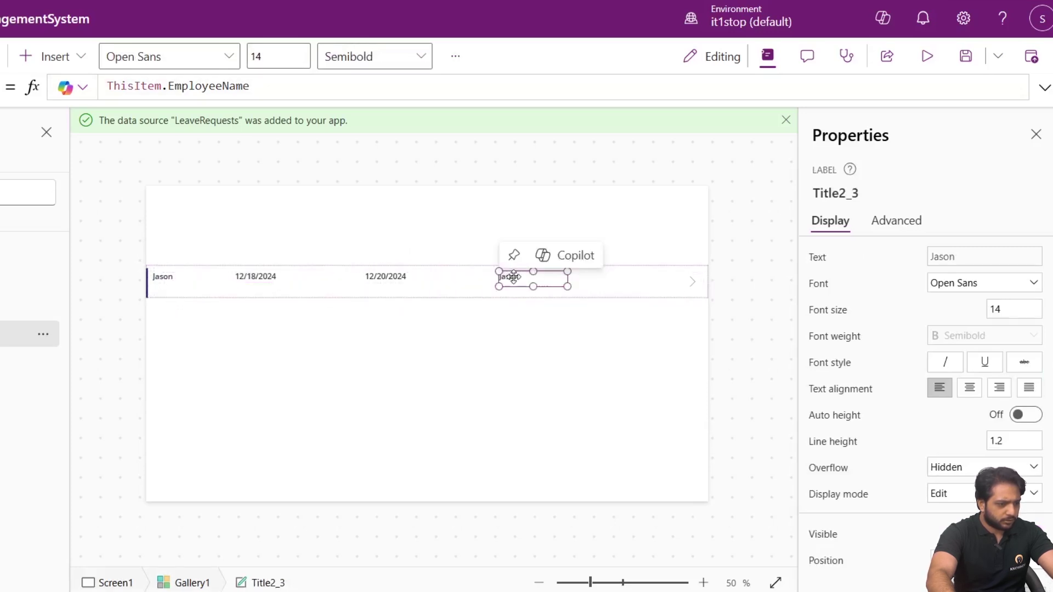
pyautogui.click(195, 86)
pyautogui.doubleClick(194, 86)
pyautogui.write('S')
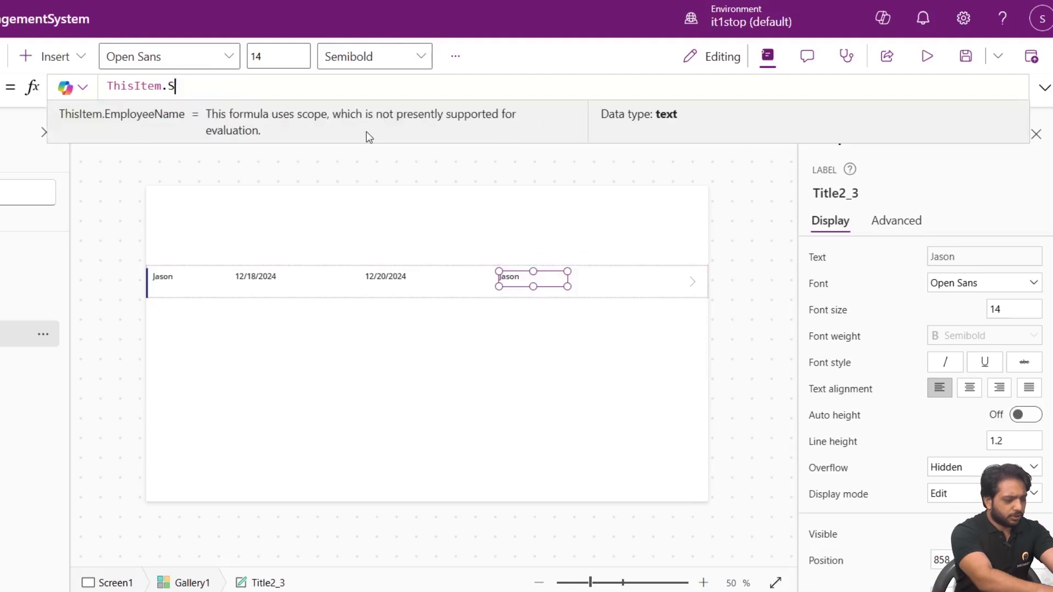
pyautogui.write('tatyus')
pyautogui.press('BackSpace')
pyautogui.press('BackSpace')
pyautogui.press('BackSpace')
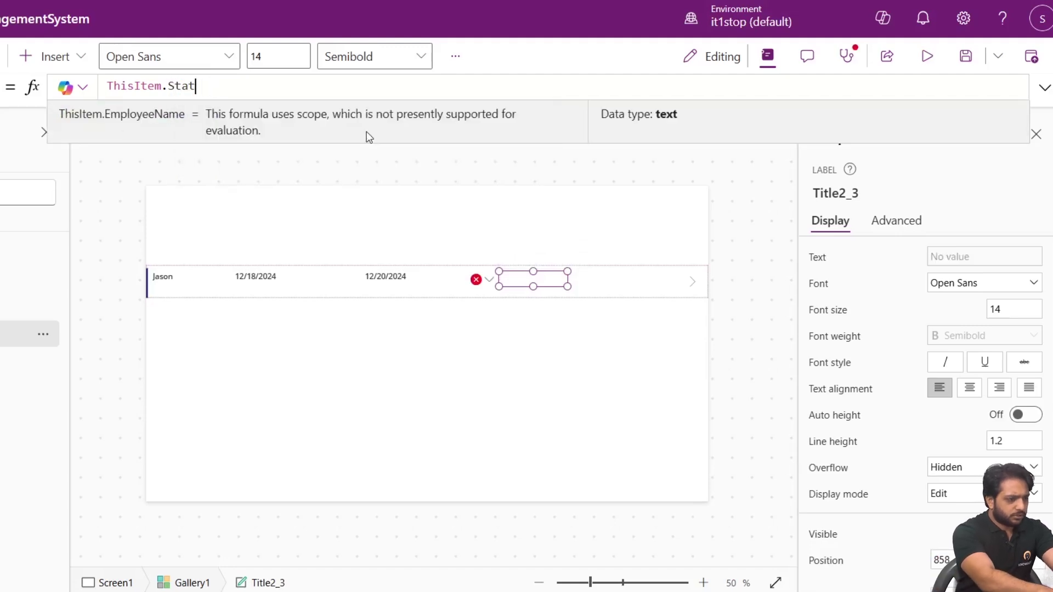
pyautogui.write('us.')
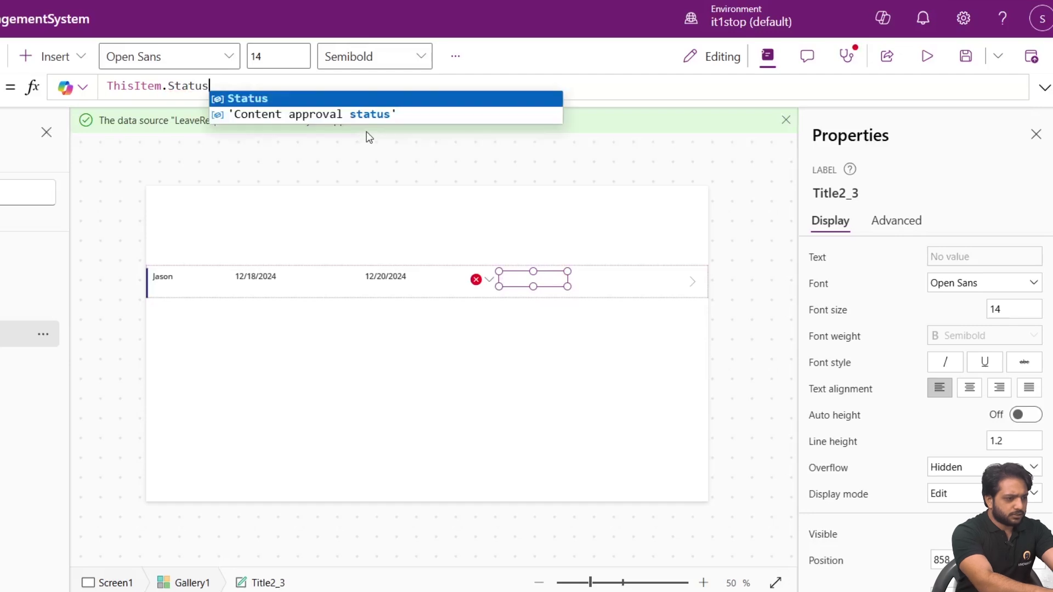
pyautogui.write('Value')
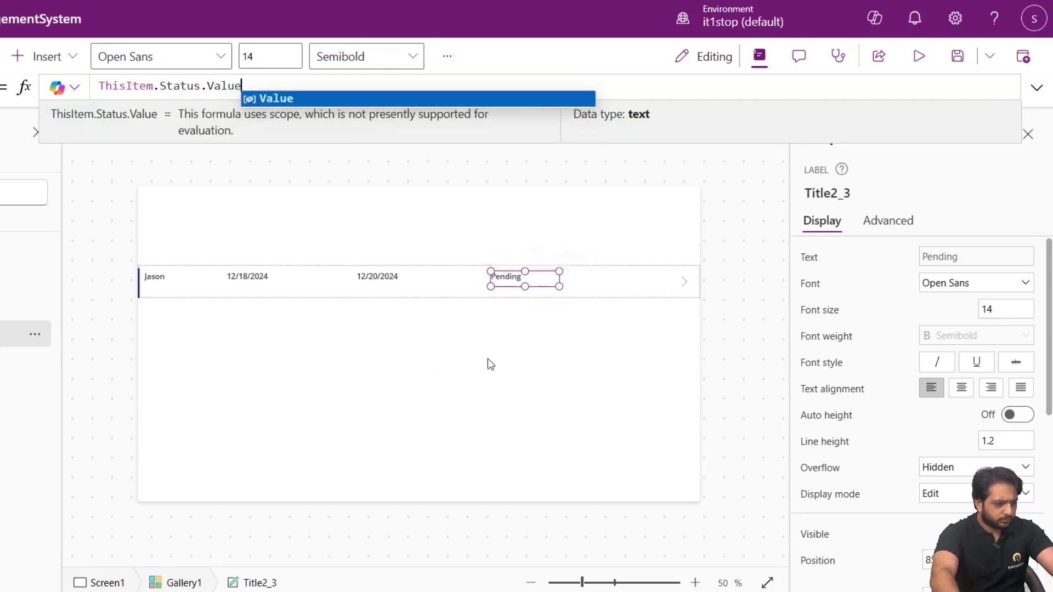
pyautogui.click(179, 287)
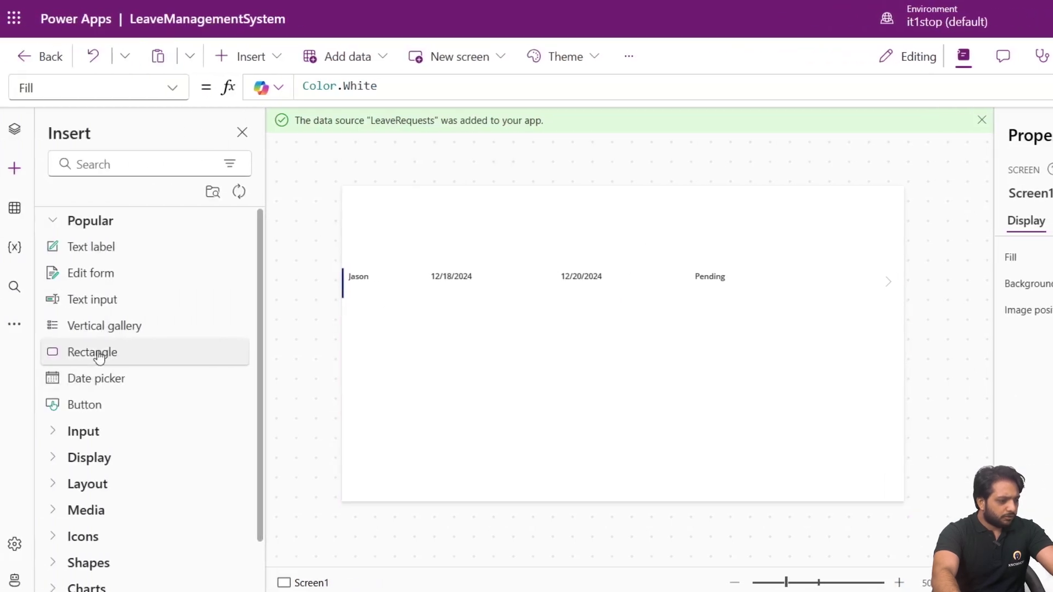
# Insert a blue rectangle header bar and place a label reading Leaves on it.
pyautogui.click(99, 358)
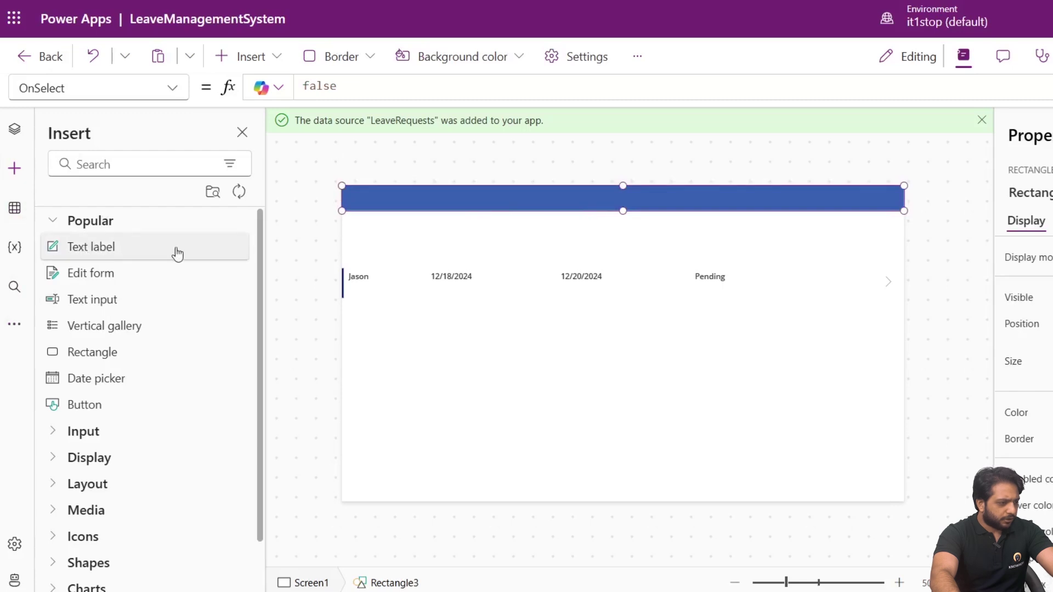
pyautogui.click(176, 248)
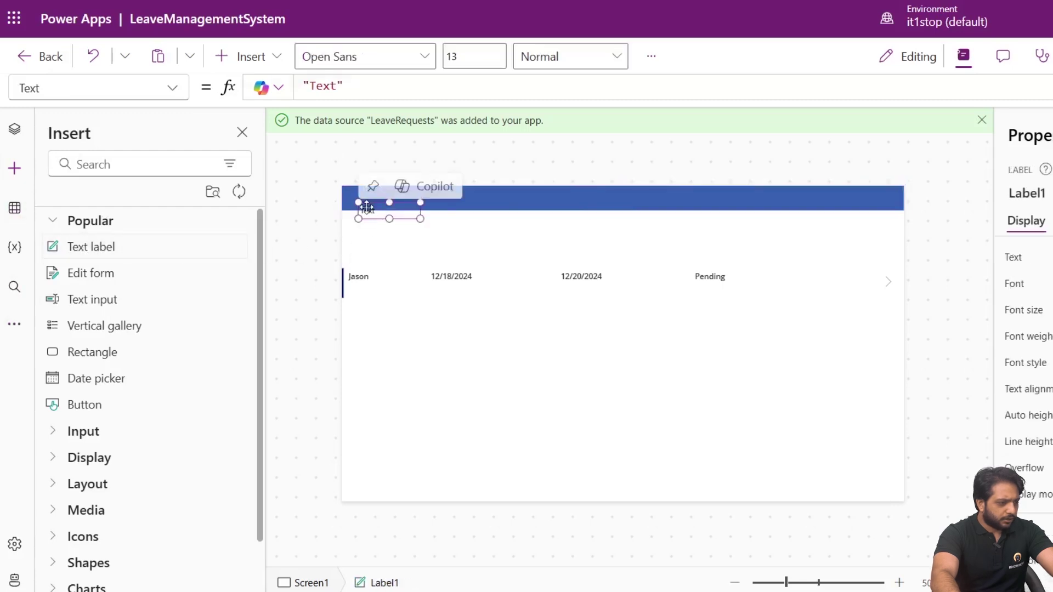
pyautogui.moveTo(550, 212); pyautogui.dragTo(576, 195)
pyautogui.click(931, 257)
pyautogui.write('Lea')
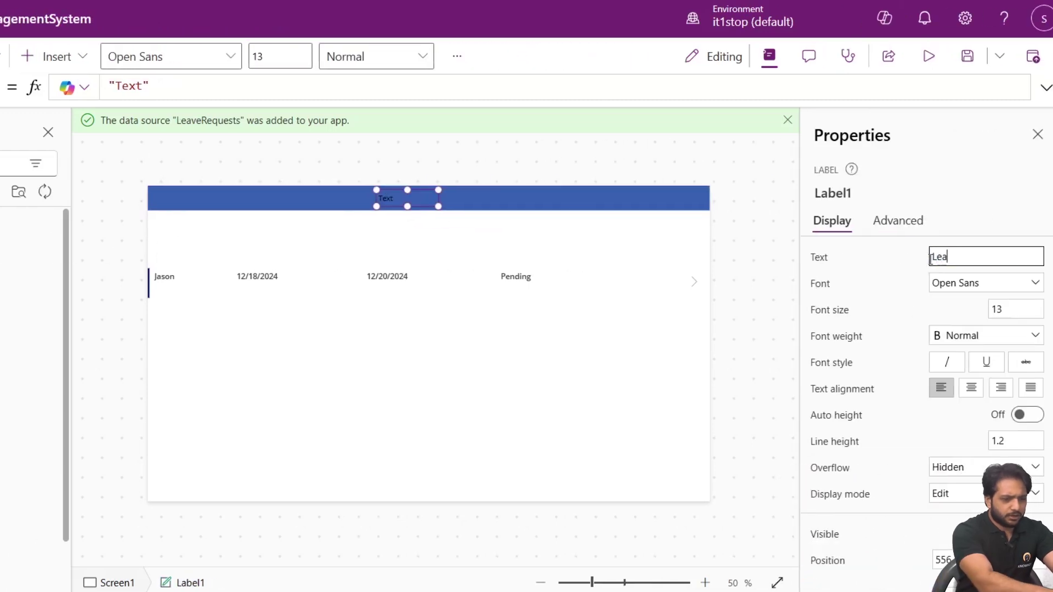
pyautogui.write('ves')
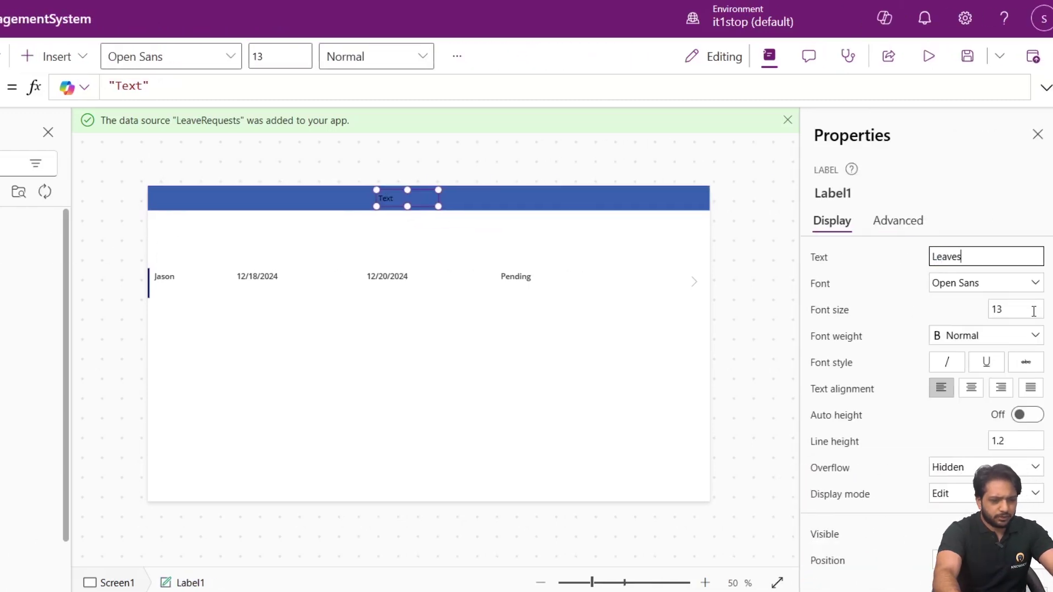
# Make the Leaves title font size 24, bold and white.
pyautogui.click(1033, 312)
pyautogui.write('24')
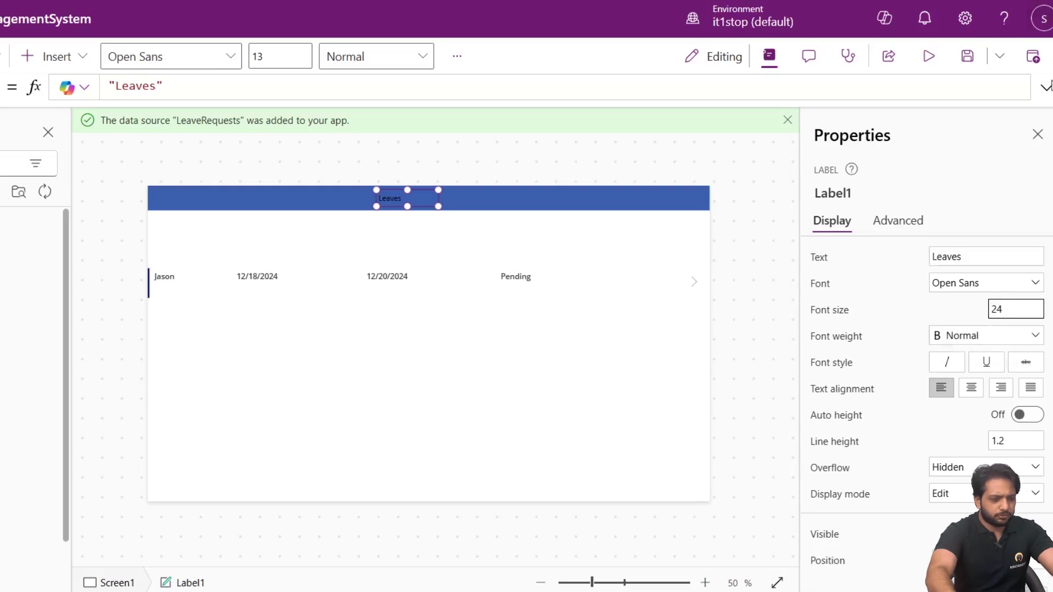
pyautogui.click(958, 343)
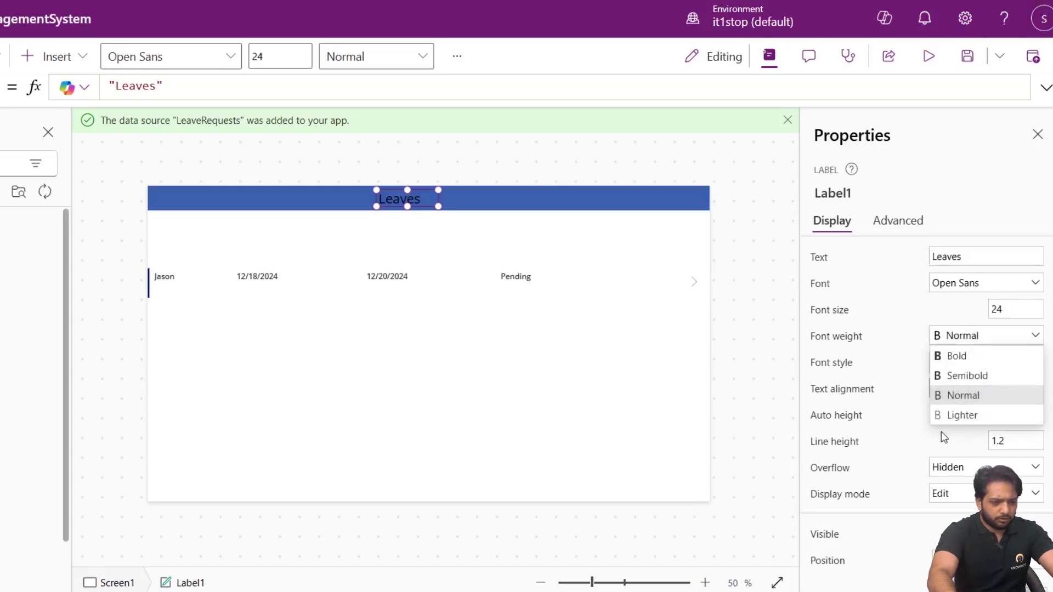
pyautogui.click(948, 355)
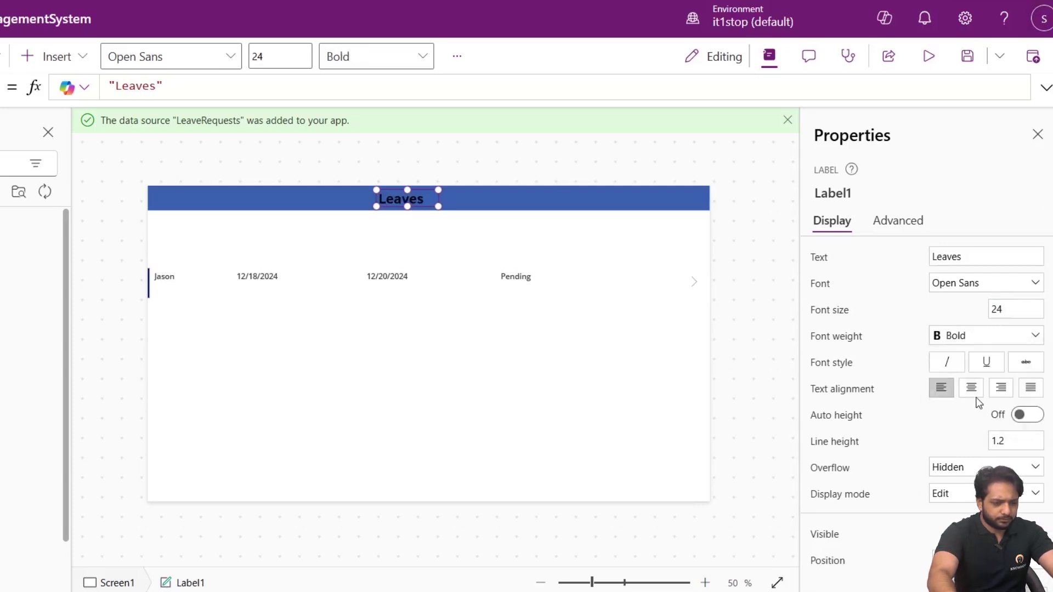
pyautogui.scroll(-6, 977, 403)
pyautogui.click(997, 356)
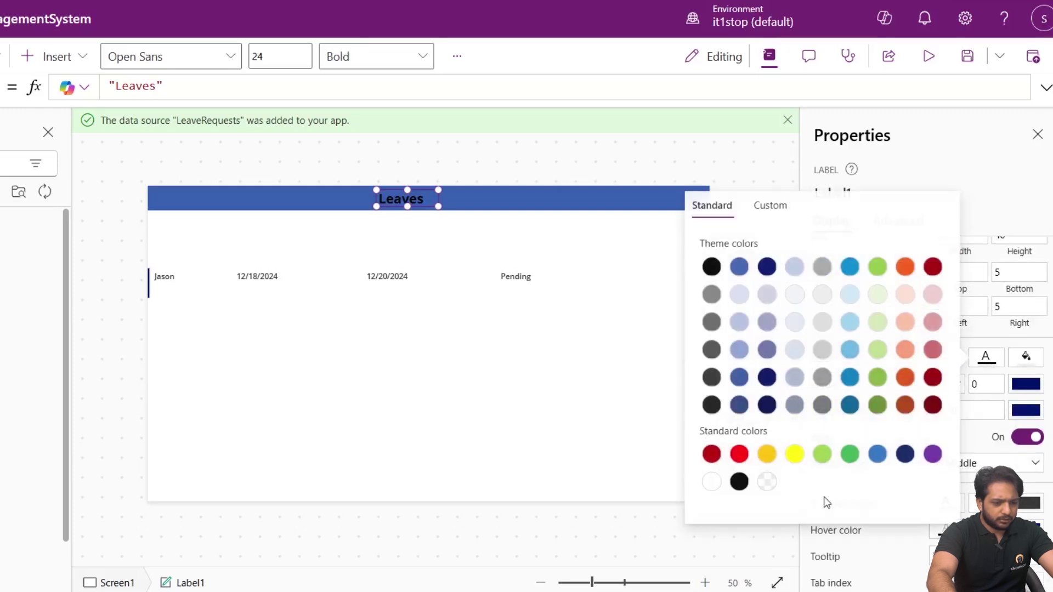
pyautogui.click(711, 481)
# Widen the Leaves label and centre it on the header bar.
pyautogui.moveTo(438, 198); pyautogui.dragTo(459, 199)
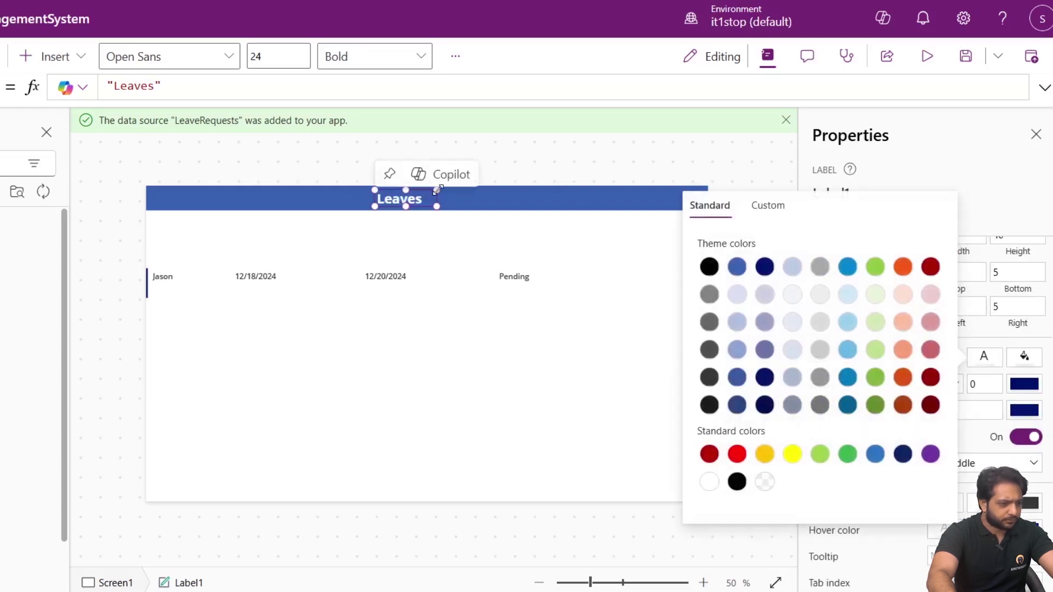
pyautogui.click(404, 165)
pyautogui.click(414, 198)
pyautogui.click(433, 199)
pyautogui.moveTo(407, 189); pyautogui.dragTo(400, 188)
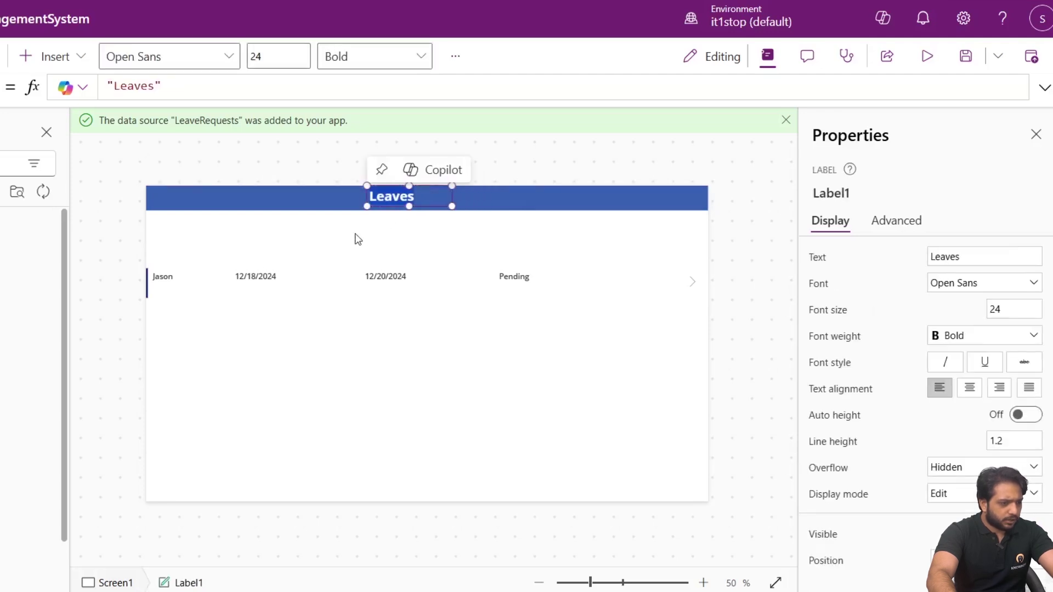
pyautogui.click(339, 240)
pyautogui.click(299, 195)
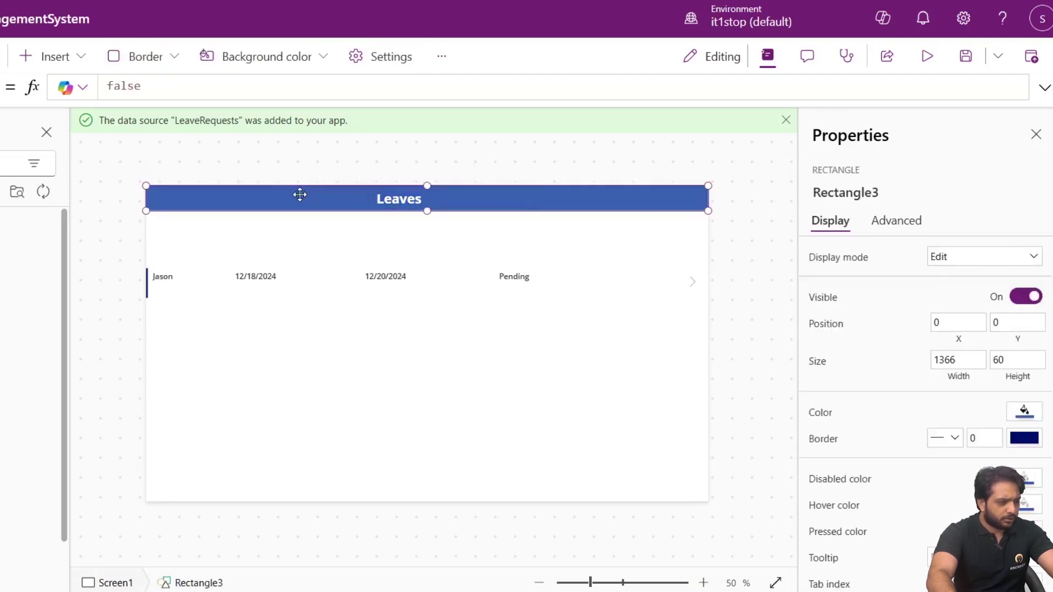
# Paste a copy of the blue header bar just below the Leaves header.
pyautogui.click(295, 243)
pyautogui.hotkey('ctrl', 'v')
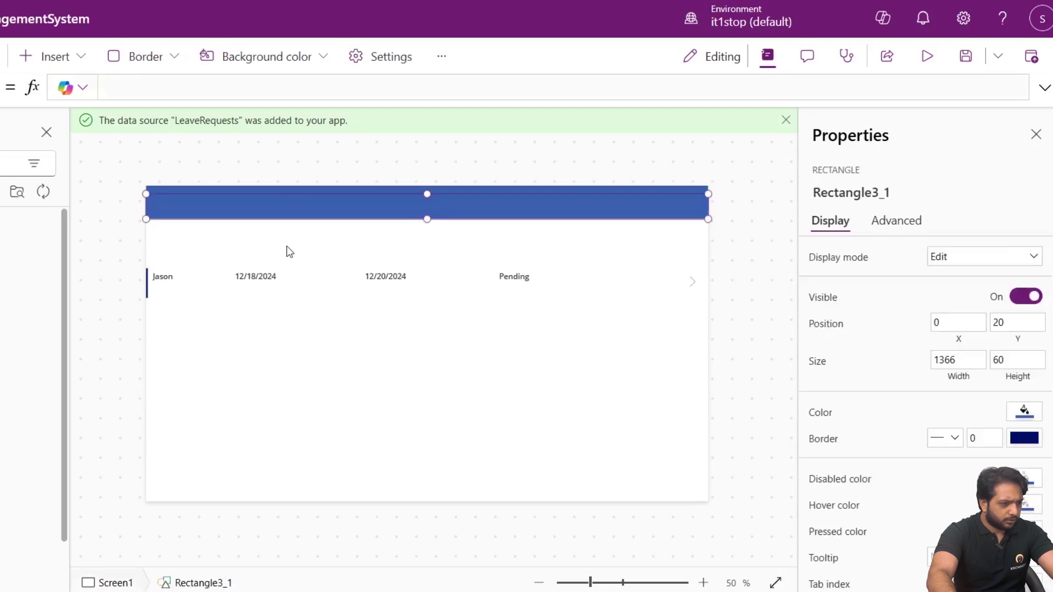
pyautogui.moveTo(263, 210); pyautogui.dragTo(267, 241)
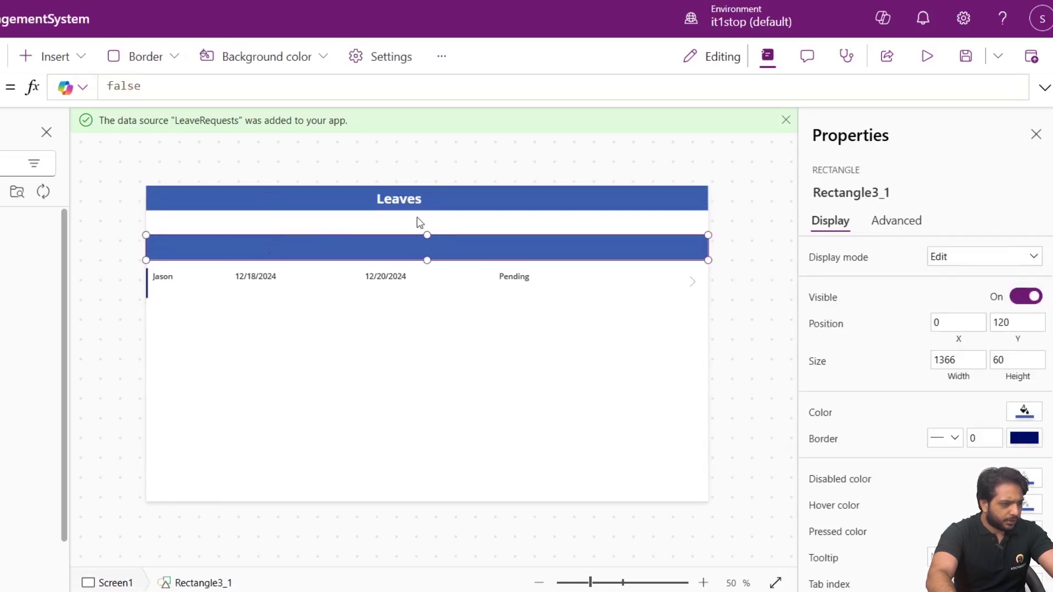
# Paste the Leaves label onto the second bar's left end as a 16-size semibold Employee heading.
pyautogui.click(394, 204)
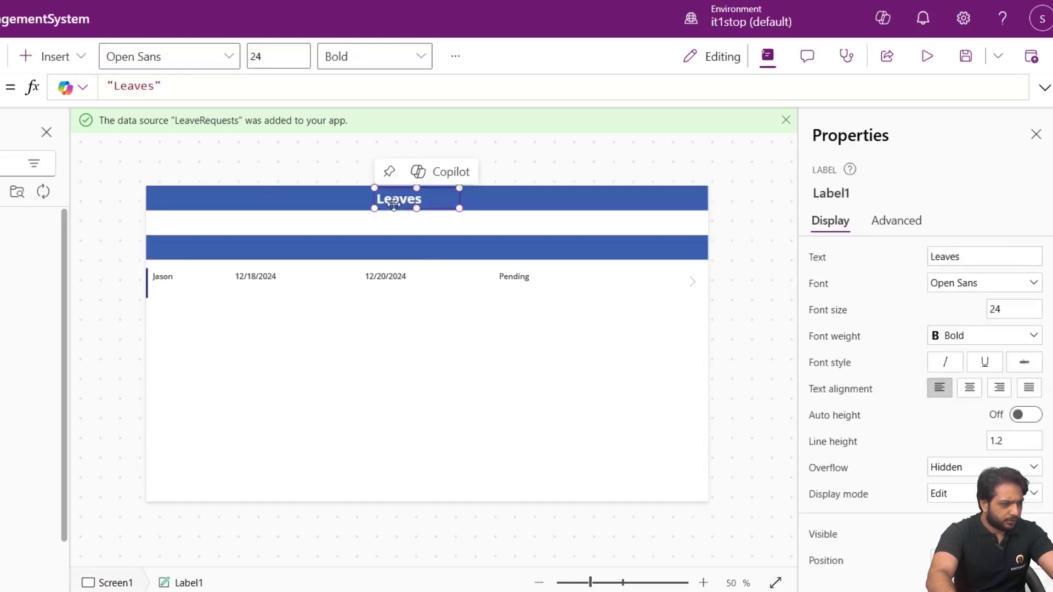
pyautogui.click(226, 256)
pyautogui.hotkey('ctrl', 'v')
pyautogui.moveTo(236, 255); pyautogui.dragTo(152, 251)
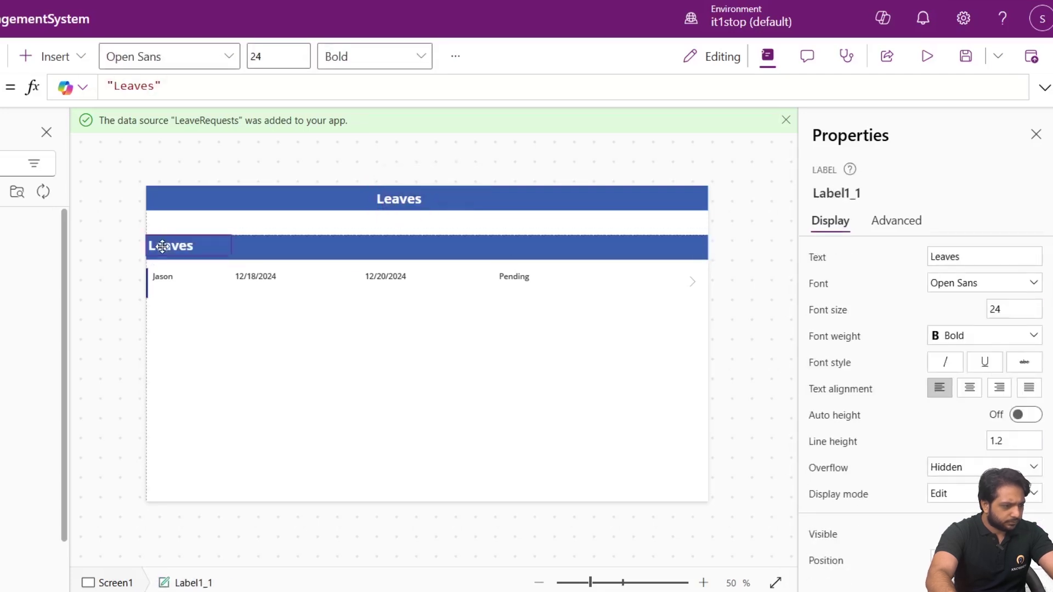
pyautogui.click(1008, 306)
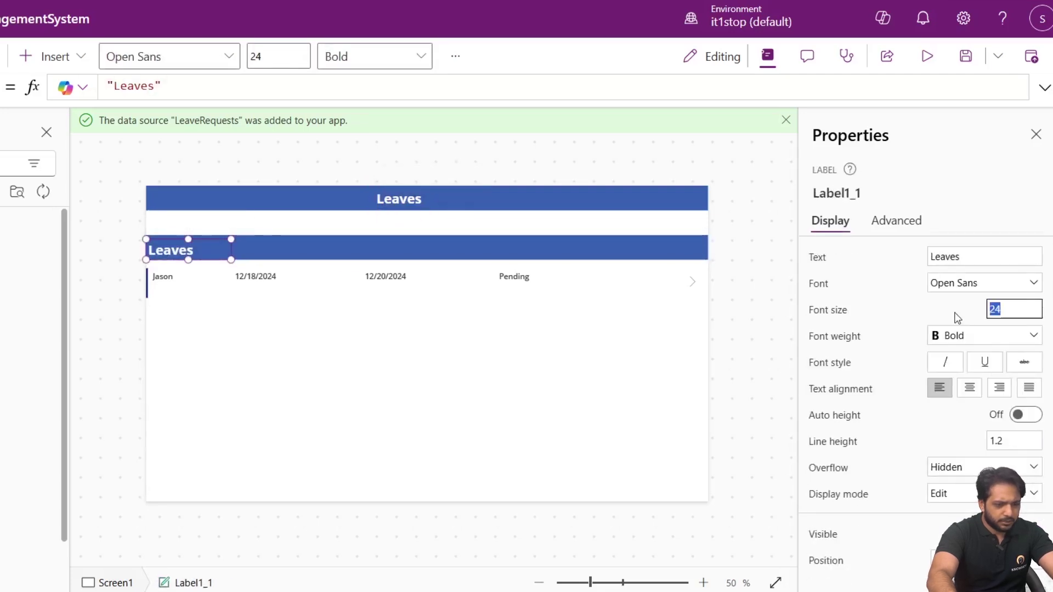
pyautogui.write('16')
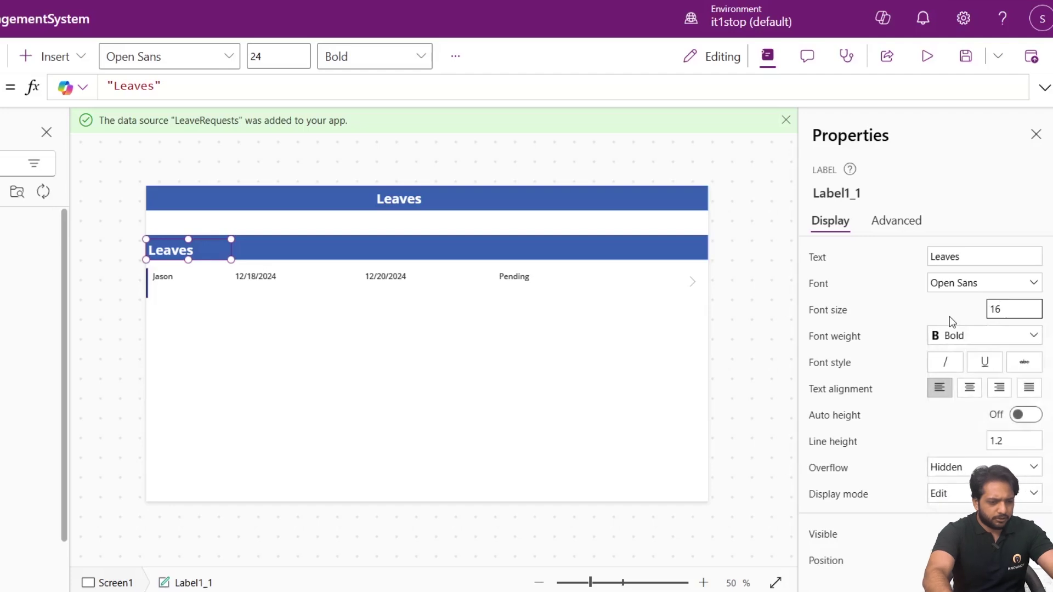
pyautogui.click(959, 339)
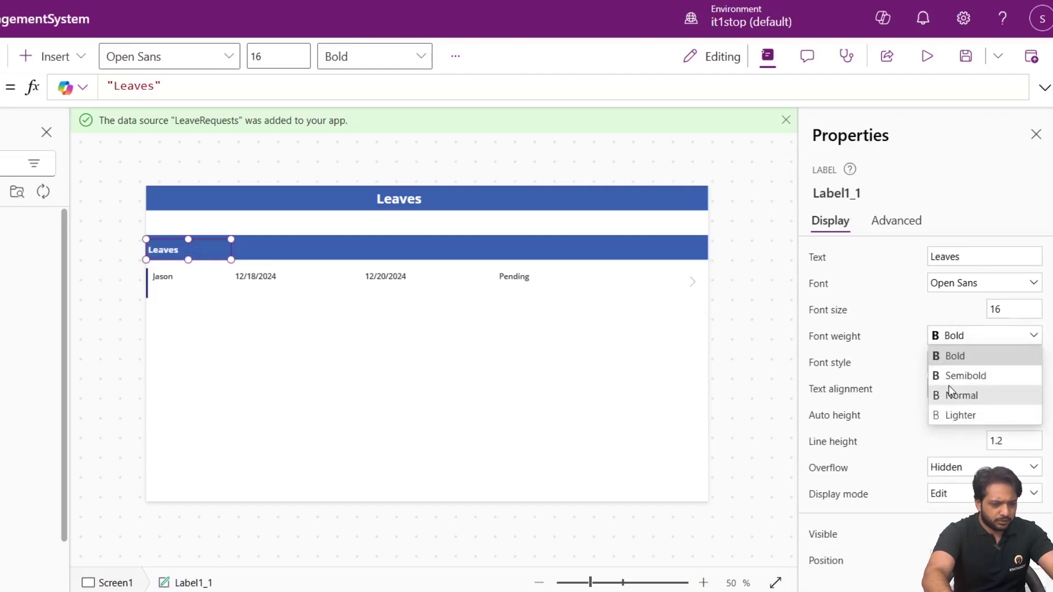
pyautogui.click(949, 377)
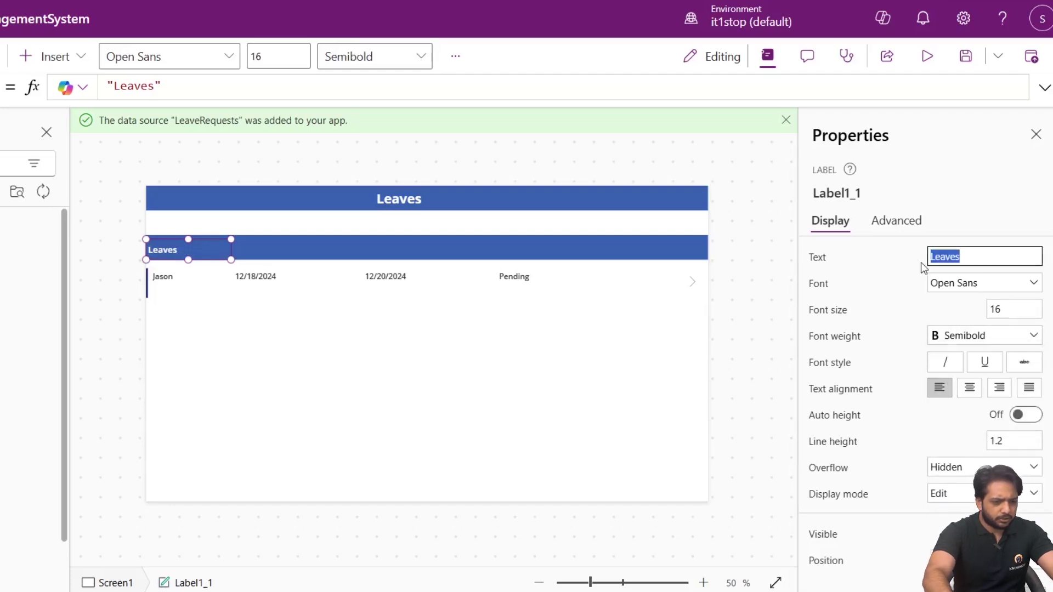
pyautogui.write('Employee')
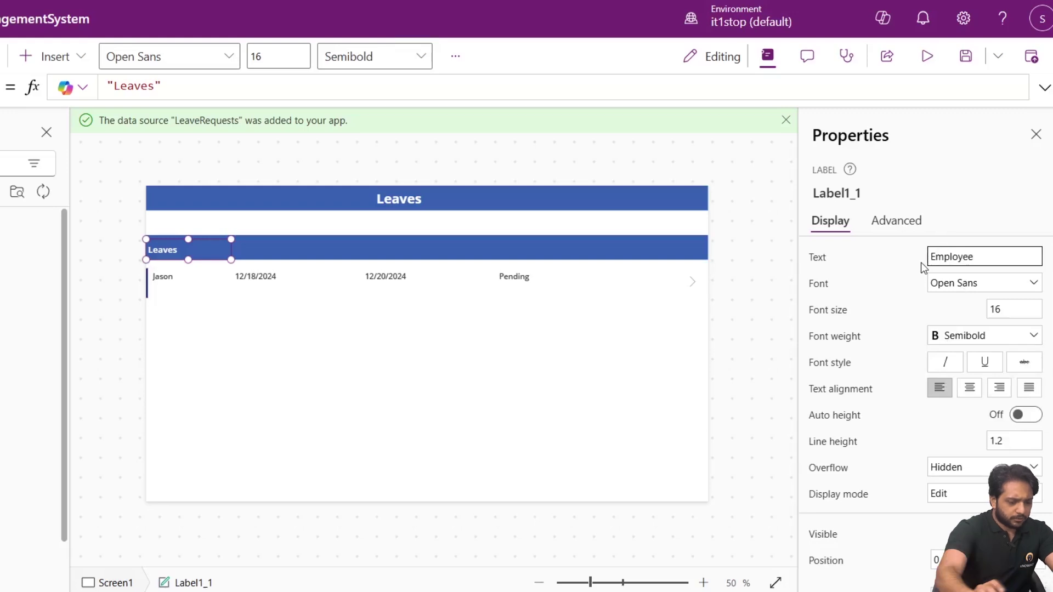
pyautogui.click(877, 278)
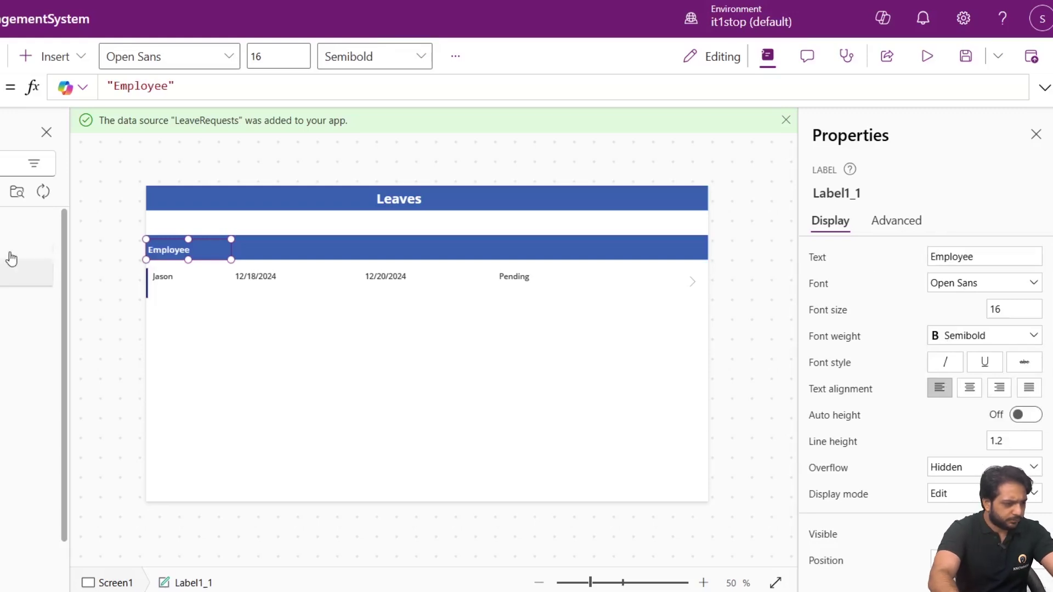
pyautogui.moveTo(171, 253); pyautogui.dragTo(176, 252)
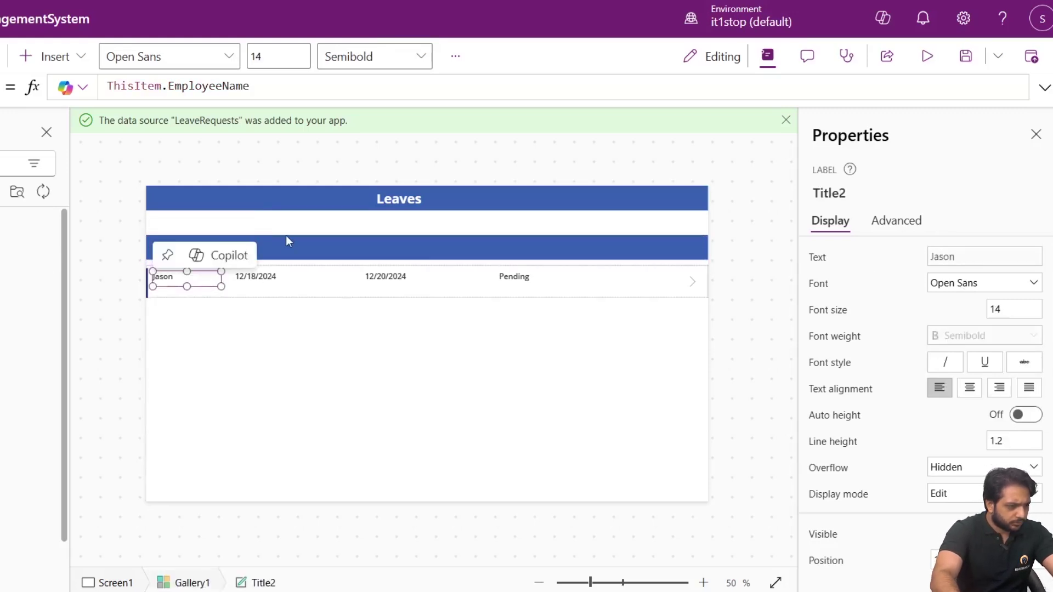
pyautogui.click(177, 253)
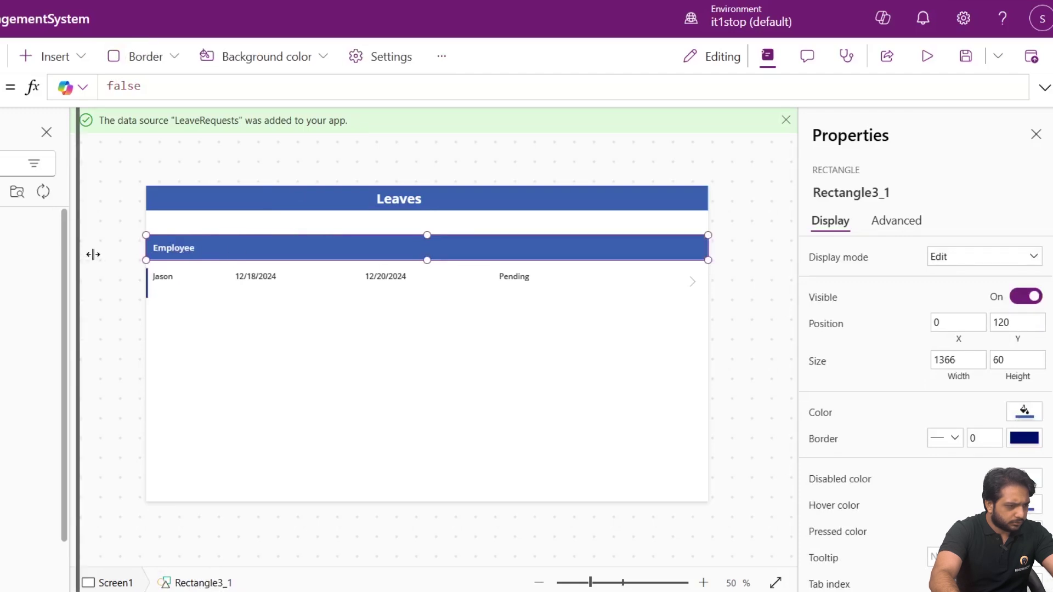
# Paste a copy of the Employee heading beside it and rename it Start Date.
pyautogui.moveTo(91, 254); pyautogui.dragTo(101, 254)
pyautogui.click(134, 228)
pyautogui.click(186, 252)
pyautogui.rightClick(186, 253)
pyautogui.click(312, 257)
pyautogui.click(294, 252)
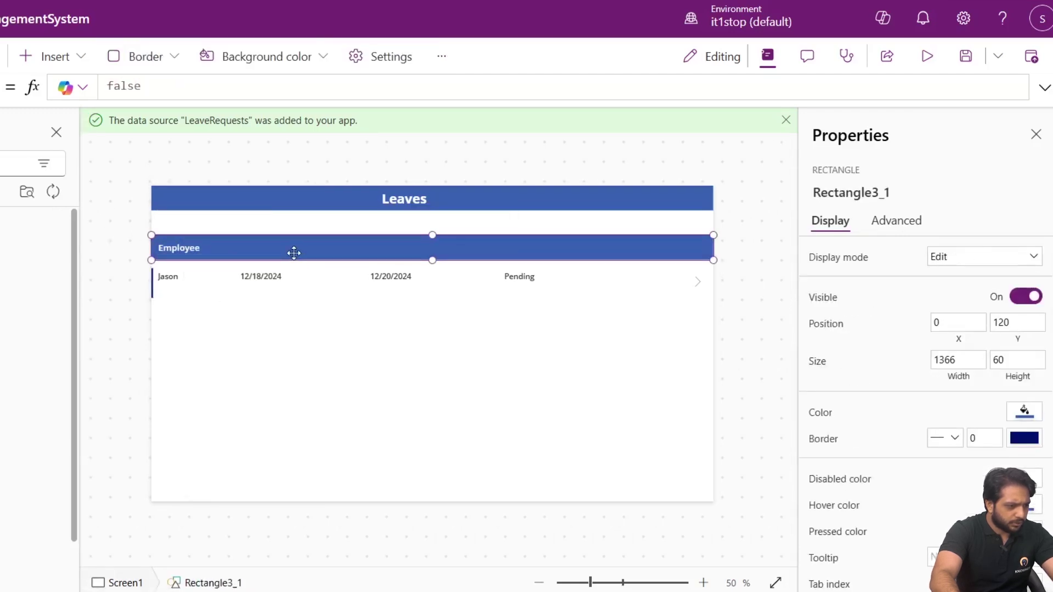
pyautogui.hotkey('ctrl', 'v')
pyautogui.moveTo(200, 258); pyautogui.dragTo(278, 257)
pyautogui.doubleClick(948, 256)
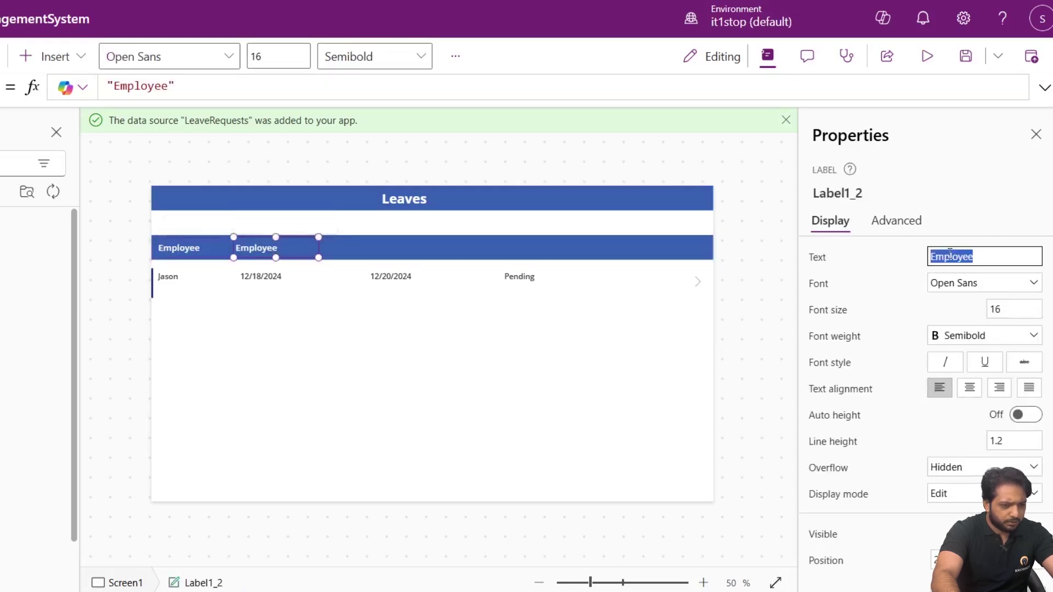
pyautogui.write('StartDate')
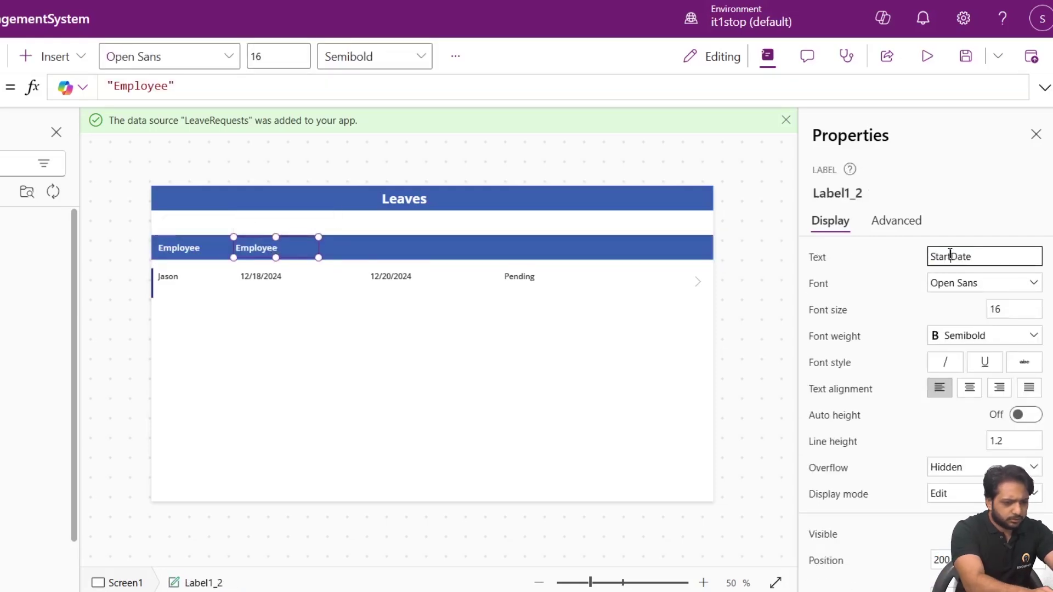
pyautogui.click(448, 290)
pyautogui.click(383, 326)
# Copy the Start Date heading above the second date column and rename it End Date.
pyautogui.click(278, 246)
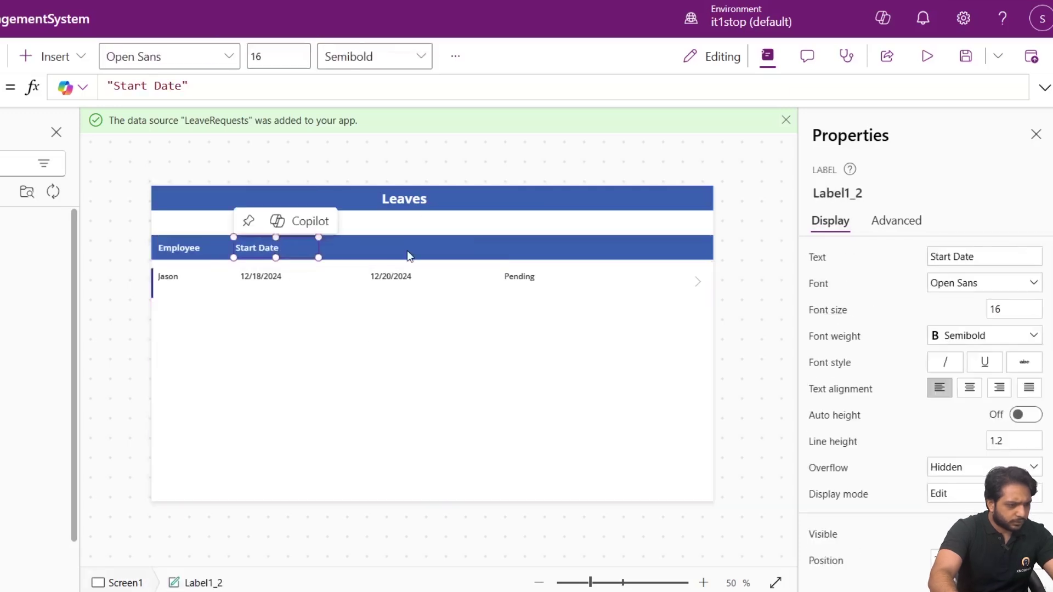
pyautogui.click(407, 250)
pyautogui.hotkey('ctrl', 'v')
pyautogui.moveTo(319, 245); pyautogui.dragTo(430, 242)
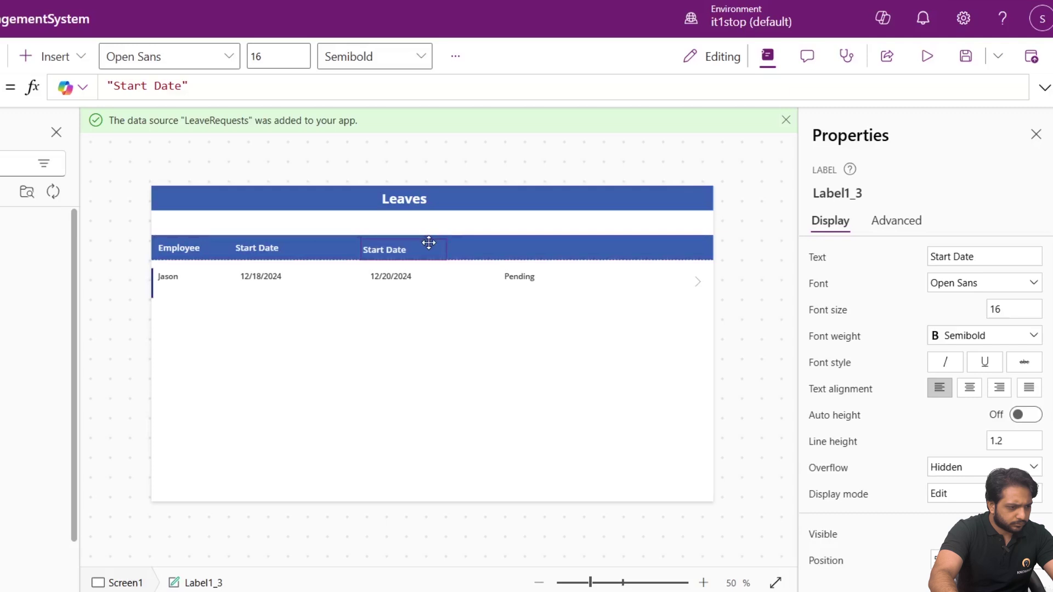
pyautogui.doubleClick(946, 255)
pyautogui.write('End')
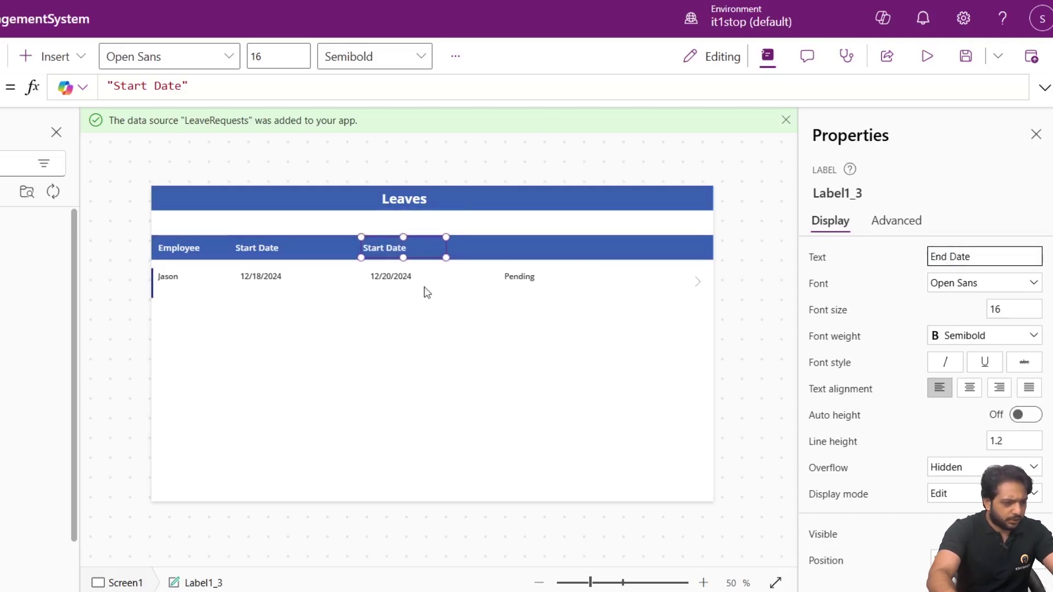
pyautogui.click(520, 243)
# Paste another heading above the Pending column reading Leave Staus.
pyautogui.hotkey('ctrl', 'v')
pyautogui.moveTo(260, 256); pyautogui.dragTo(515, 249)
pyautogui.click(934, 263)
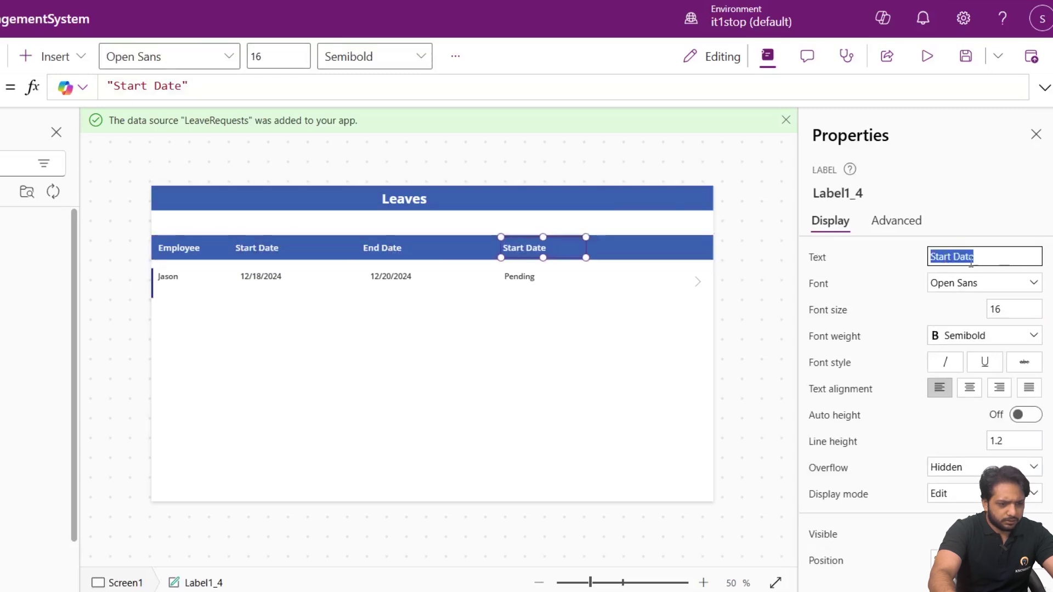
pyautogui.write('Leave')
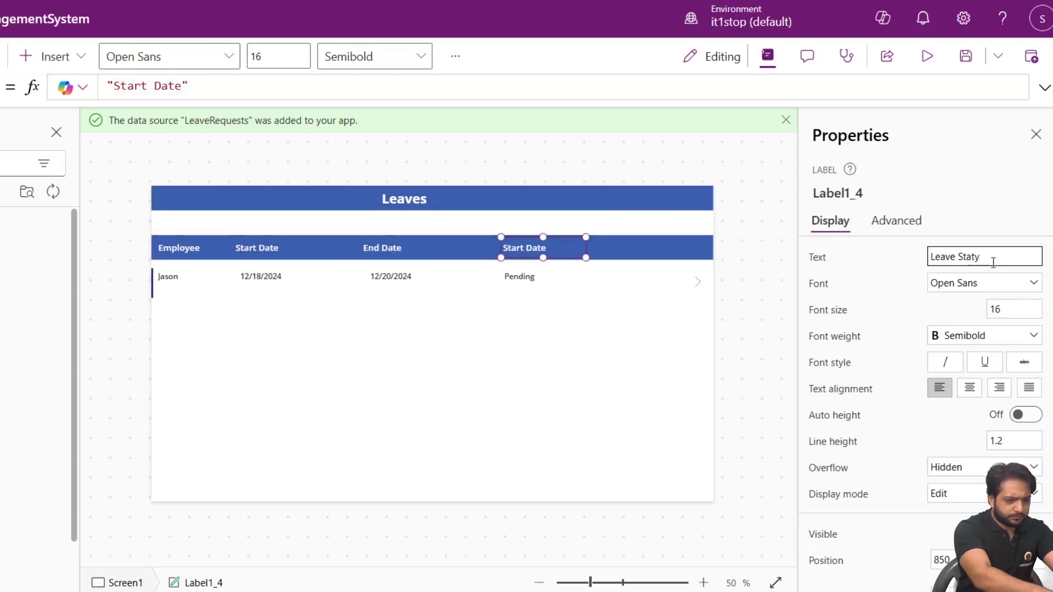
pyautogui.write(' Staus')
pyautogui.click(606, 223)
pyautogui.click(568, 259)
pyautogui.click(511, 260)
pyautogui.click(463, 227)
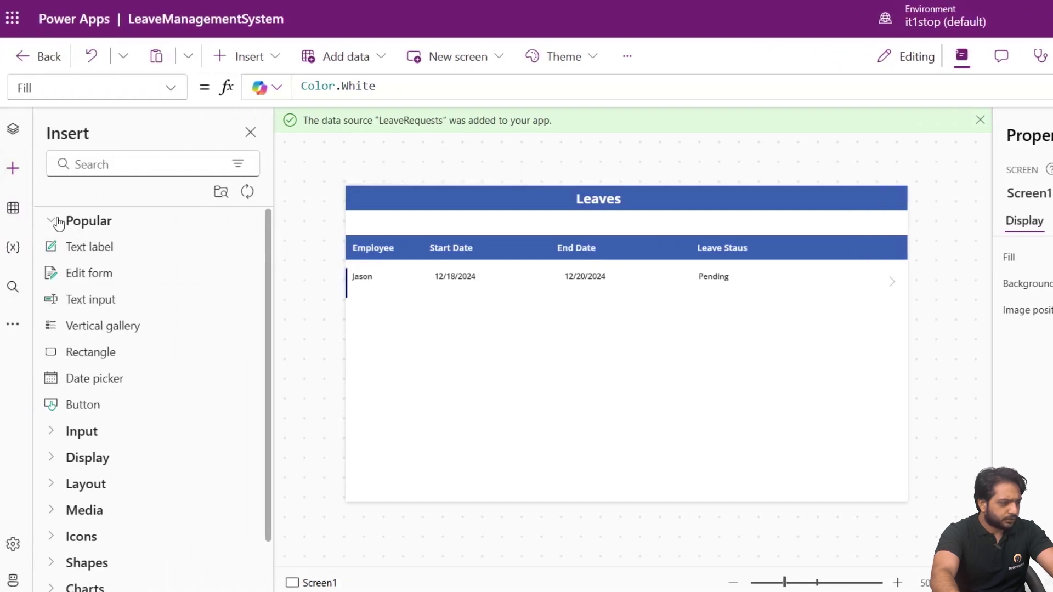
# Add a new blank screen and name it LeaveDetail.
pyautogui.click(12, 130)
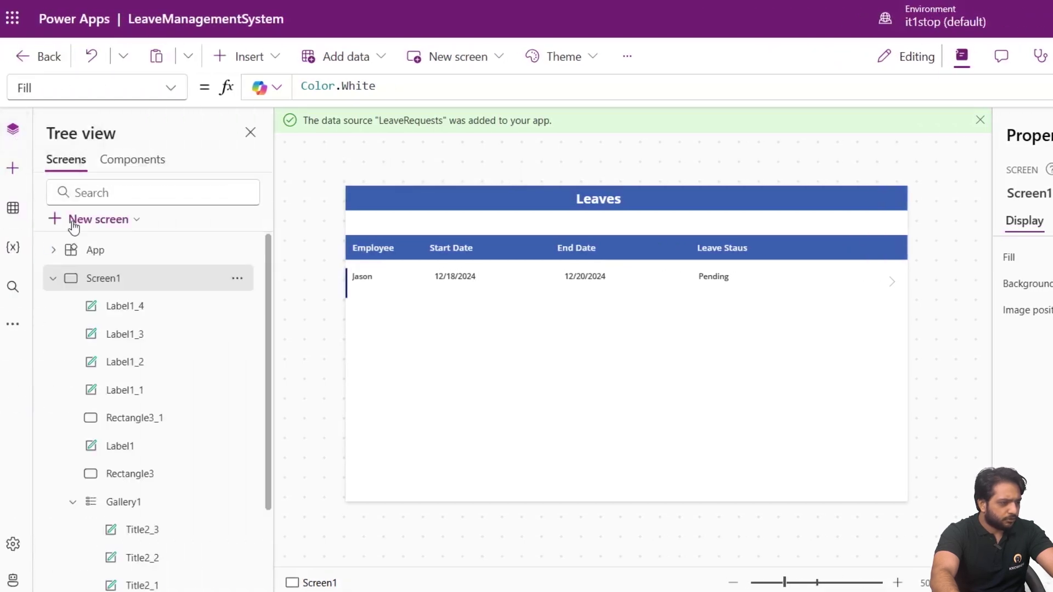
pyautogui.click(90, 223)
pyautogui.click(232, 197)
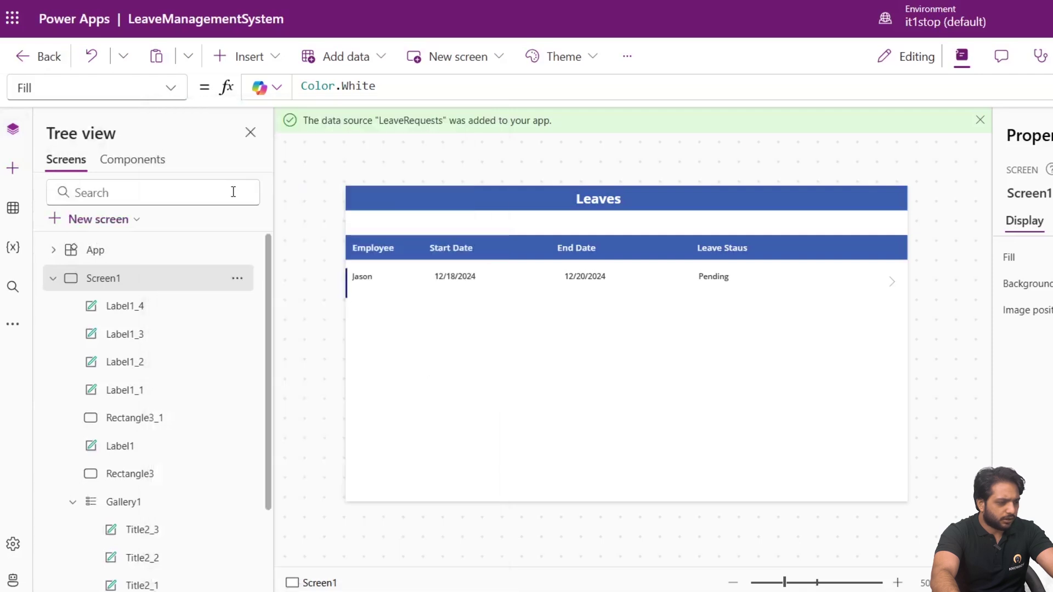
pyautogui.click(54, 281)
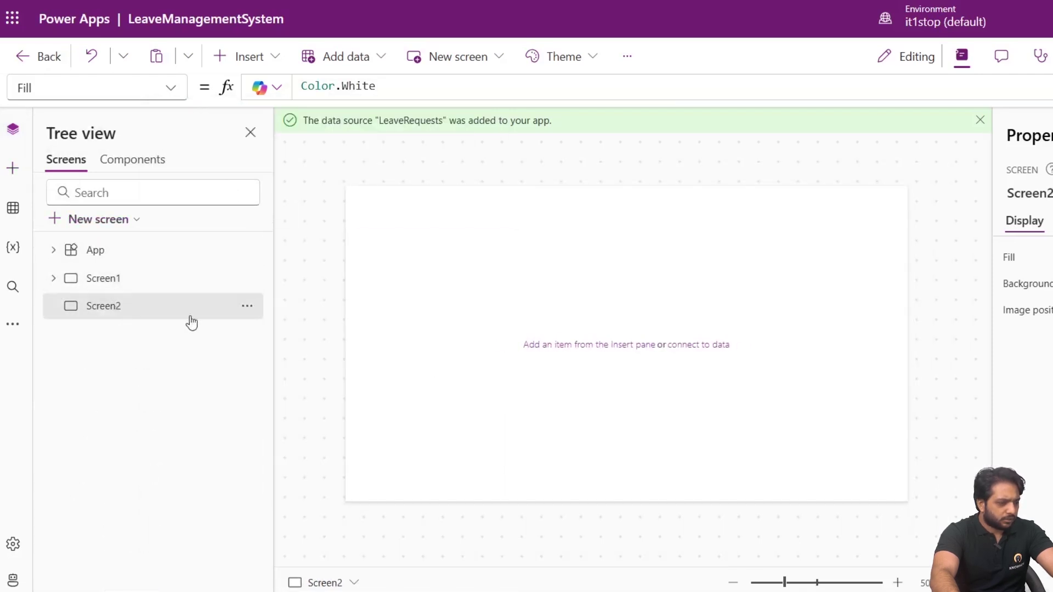
pyautogui.click(1043, 186)
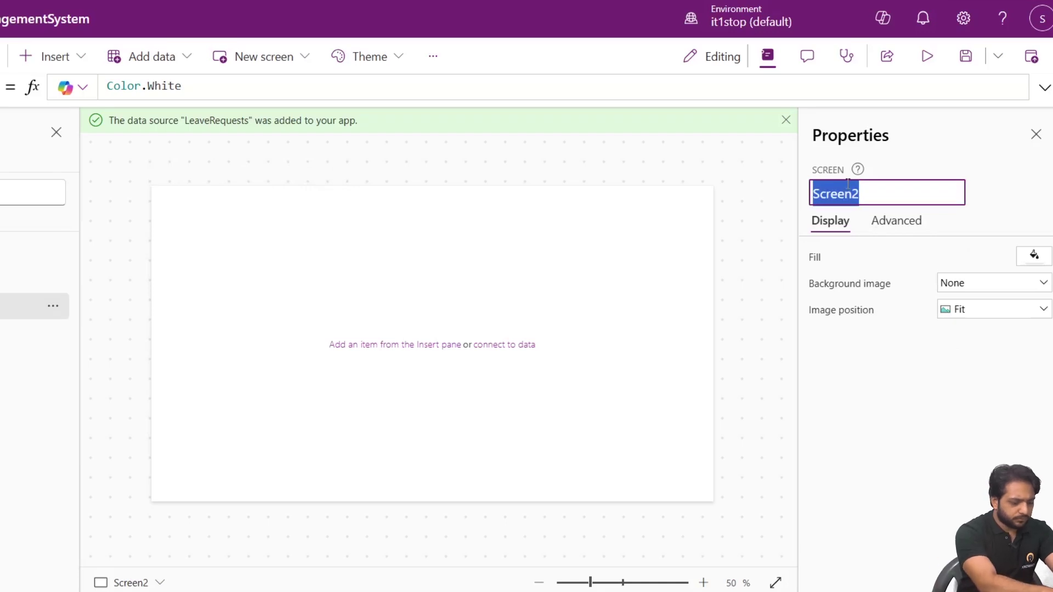
pyautogui.write('LeaveDetails')
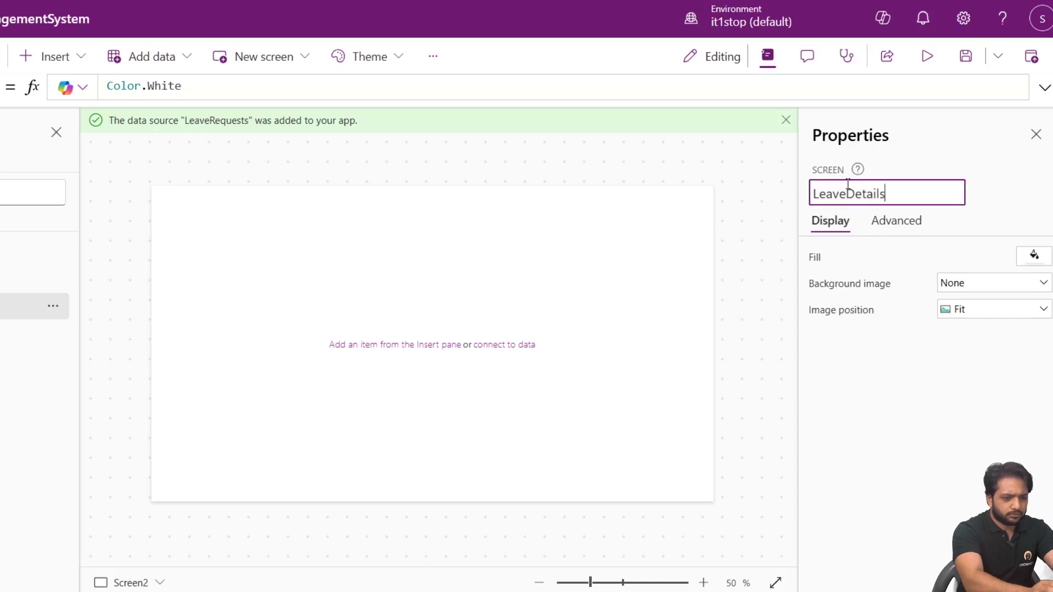
pyautogui.press('BackSpace')
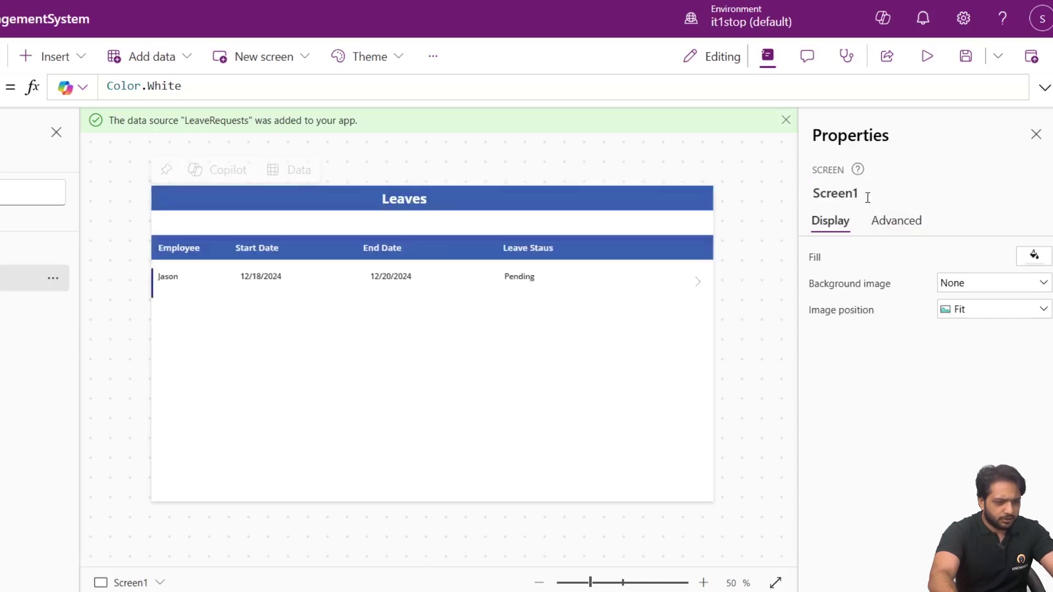
# Rename the first screen to LeaveDashboard, then return to LeaveDetail with the insert controls list showing.
pyautogui.click(849, 186)
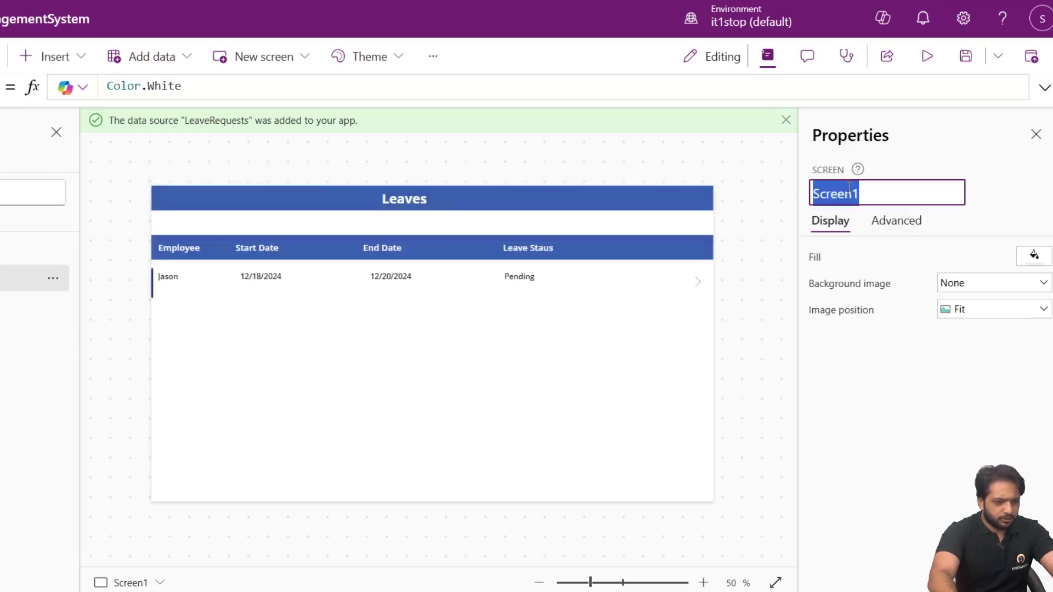
pyautogui.write('Leaves')
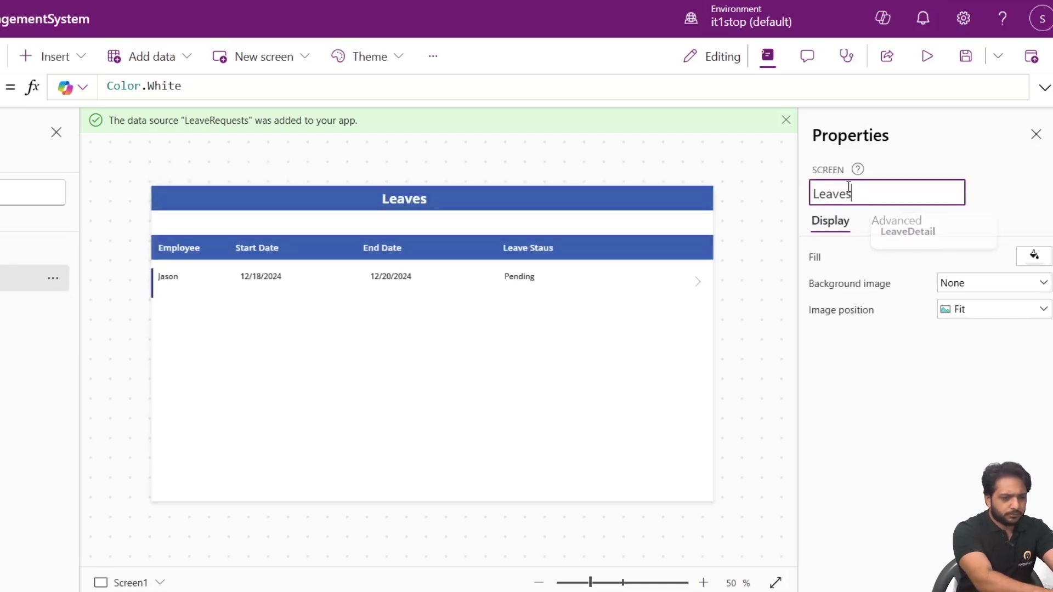
pyautogui.press('Escape')
pyautogui.click(980, 207)
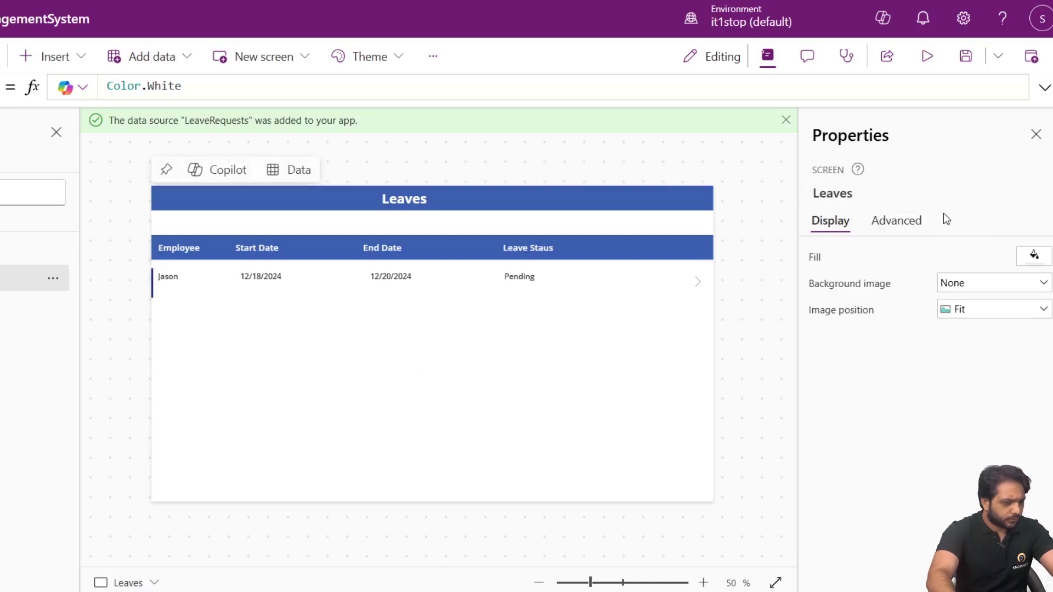
pyautogui.click(840, 192)
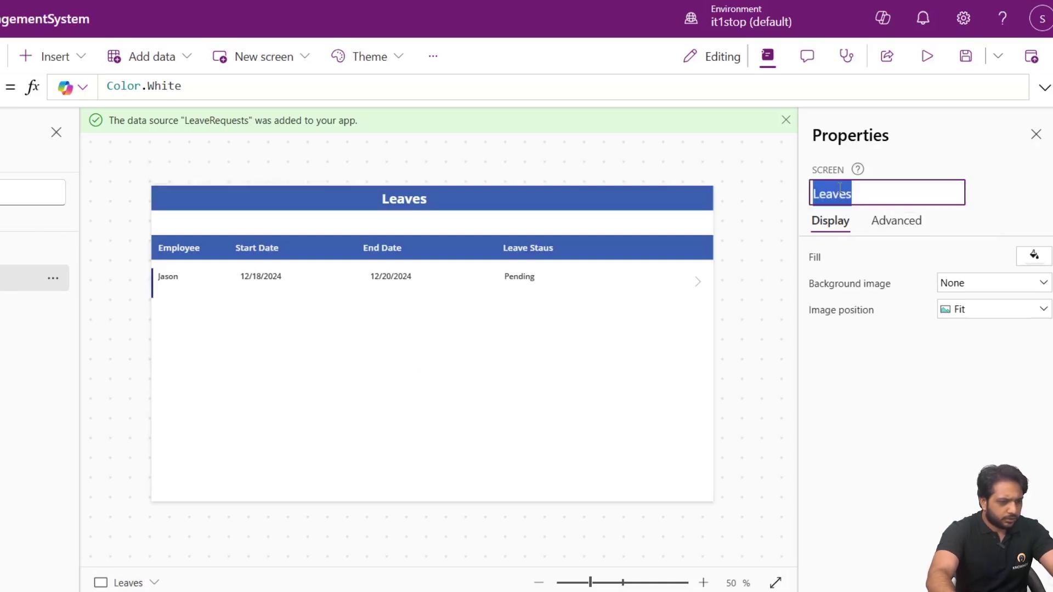
pyautogui.click(889, 196)
pyautogui.press('BackSpace')
pyautogui.write('Dashbo')
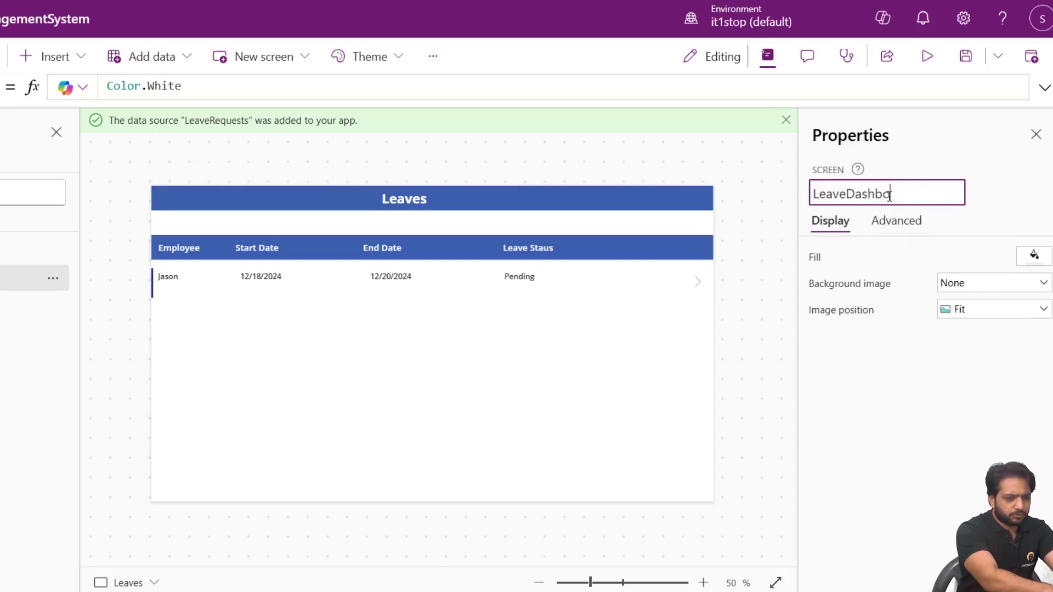
pyautogui.write('ard')
pyautogui.press('Return')
pyautogui.click(123, 315)
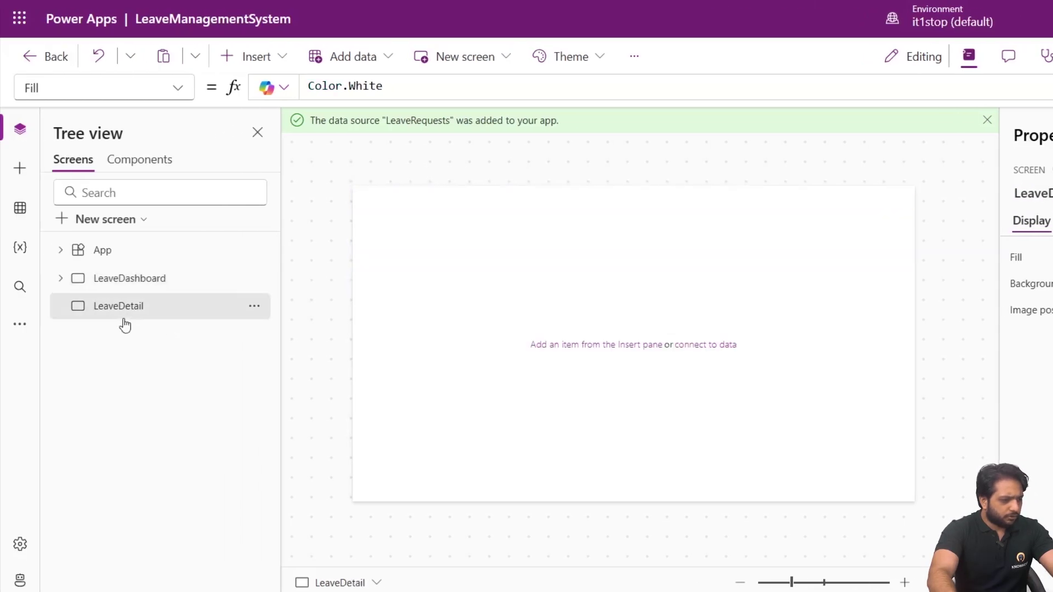
pyautogui.click(20, 169)
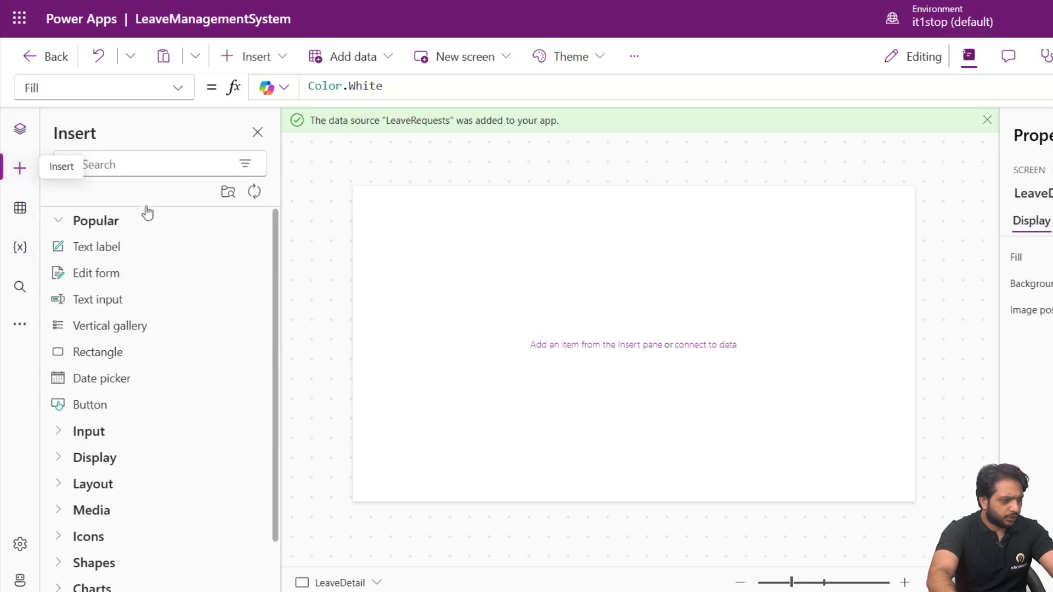
# Insert an edit form bound to the LeaveRequests data source and review its fields.
pyautogui.click(96, 273)
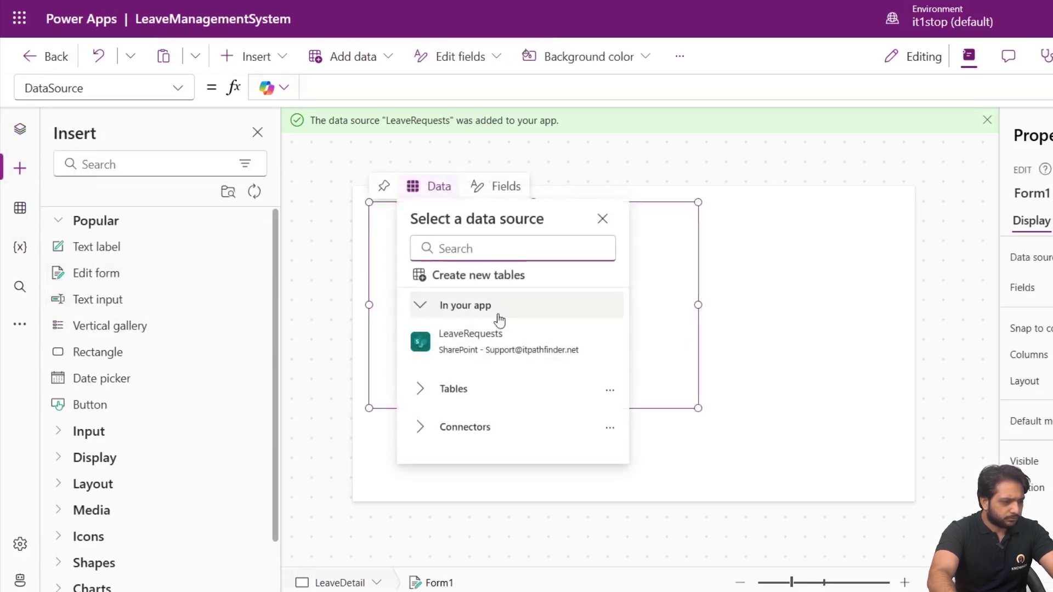
pyautogui.click(444, 339)
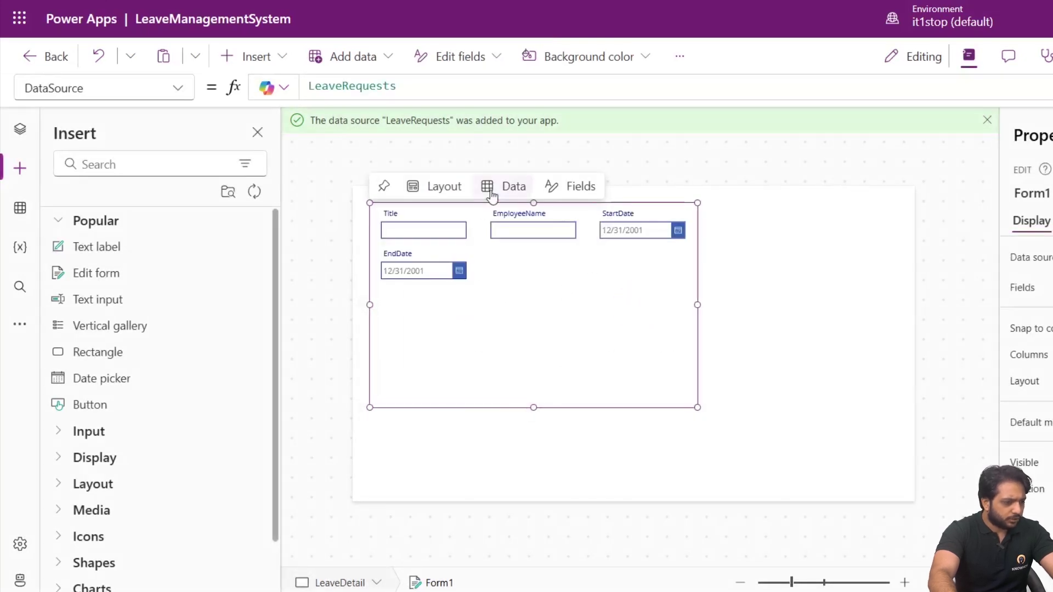
pyautogui.click(561, 187)
pyautogui.click(558, 285)
pyautogui.click(580, 215)
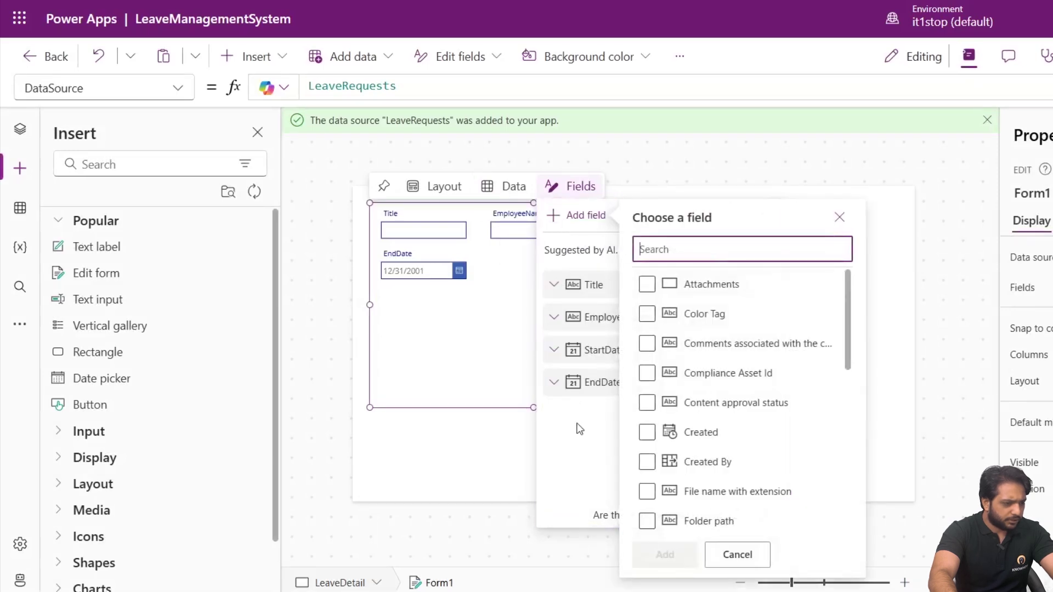
pyautogui.scroll(-5, 663, 307)
pyautogui.scroll(5, 672, 476)
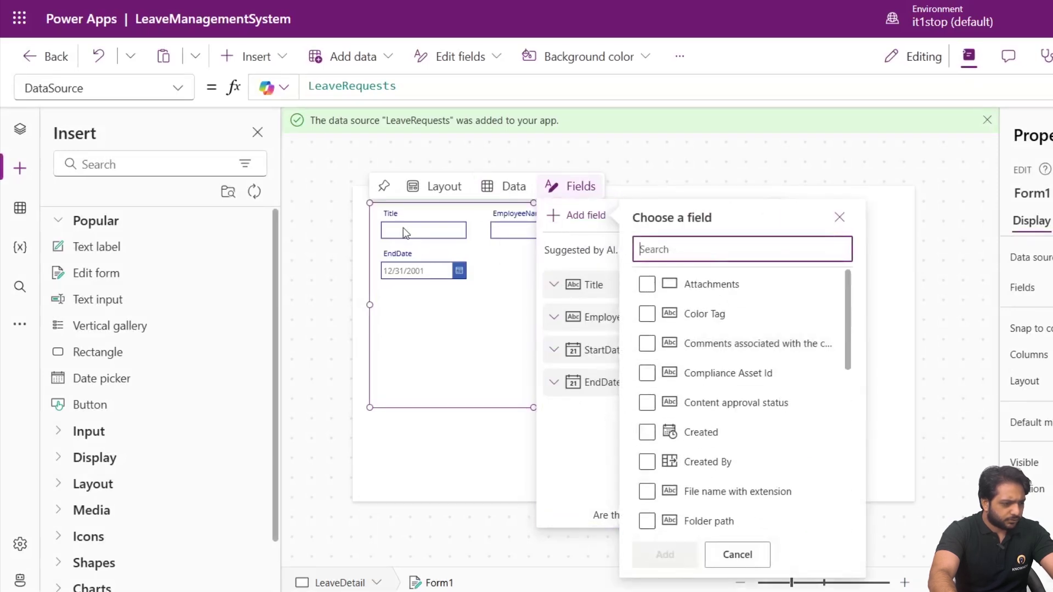
pyautogui.click(450, 260)
# Unlock and delete the Title card from the form.
pyautogui.click(527, 235)
pyautogui.click(434, 226)
pyautogui.rightClick(433, 226)
pyautogui.click(384, 221)
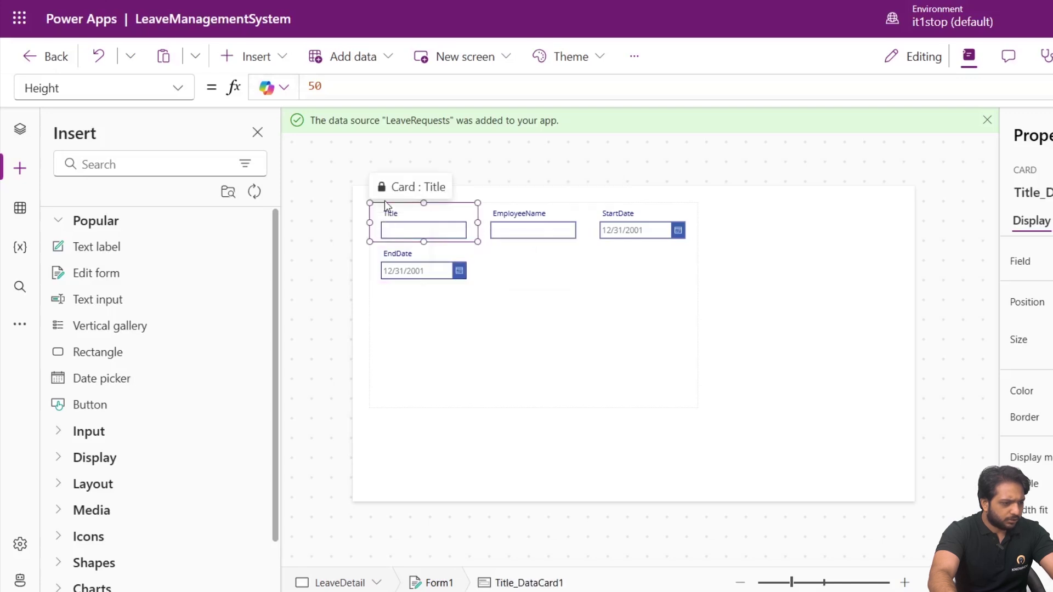
pyautogui.rightClick(384, 228)
pyautogui.click(383, 216)
pyautogui.rightClick(389, 218)
pyautogui.press('Delete')
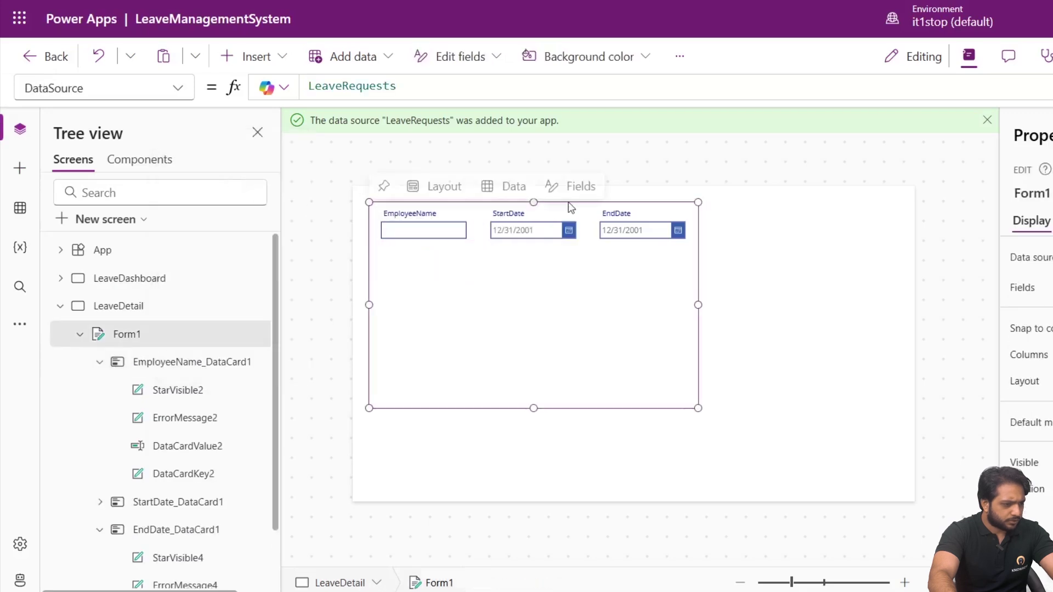
# Review the form's remaining EmployeeName, StartDate and EndDate cards.
pyautogui.click(559, 193)
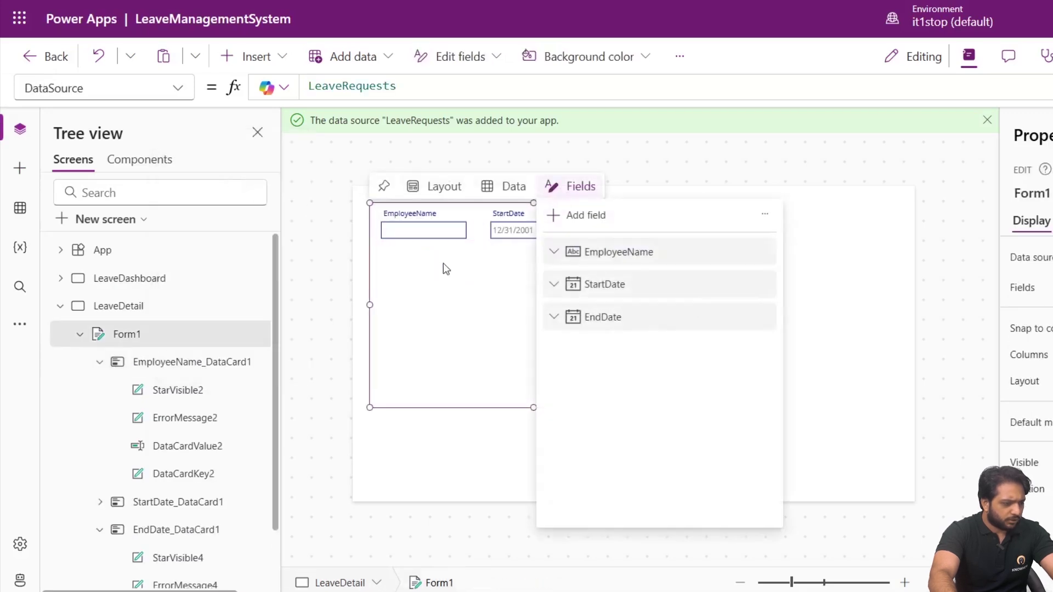
pyautogui.click(446, 269)
pyautogui.click(521, 253)
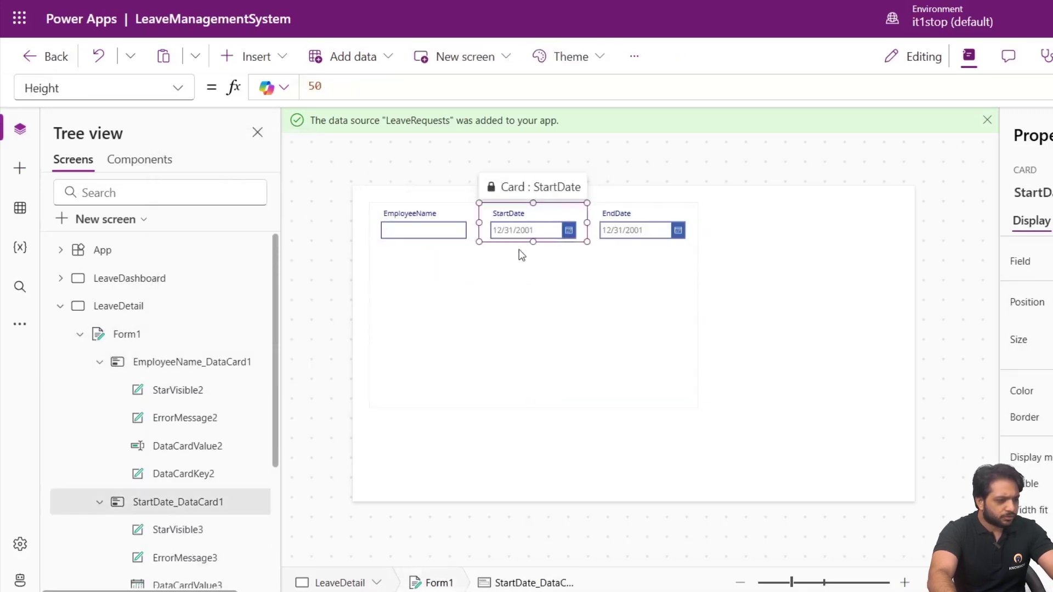
pyautogui.click(422, 233)
pyautogui.click(554, 229)
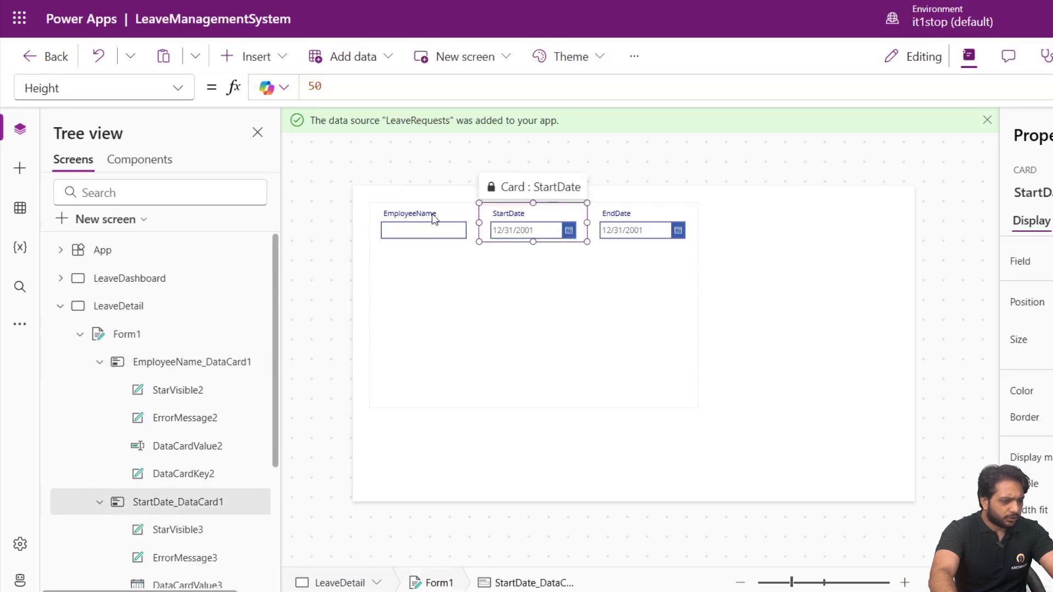
pyautogui.click(435, 219)
pyautogui.click(518, 238)
pyautogui.click(667, 230)
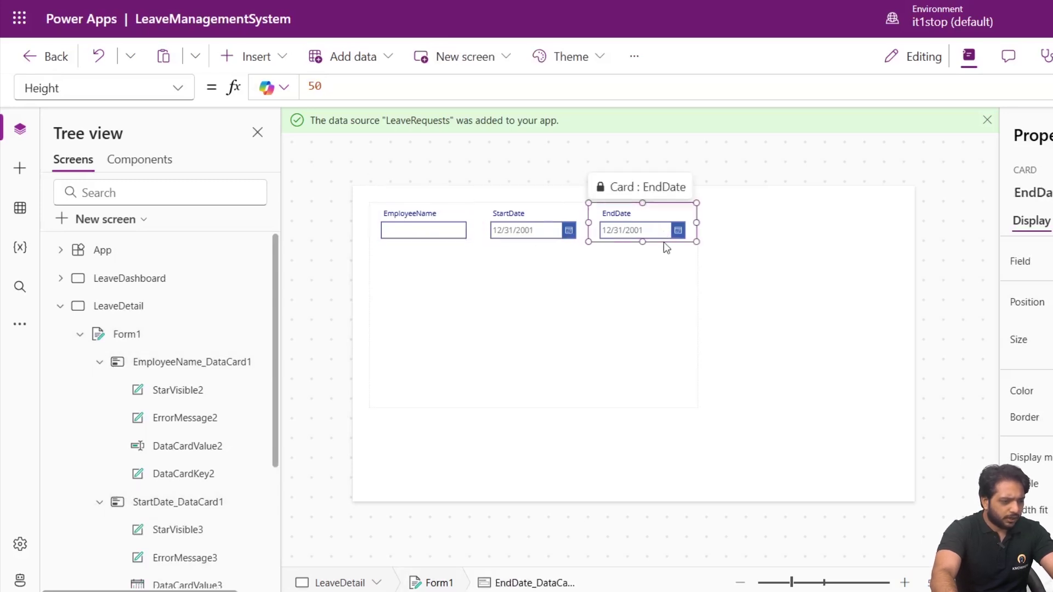
pyautogui.click(530, 289)
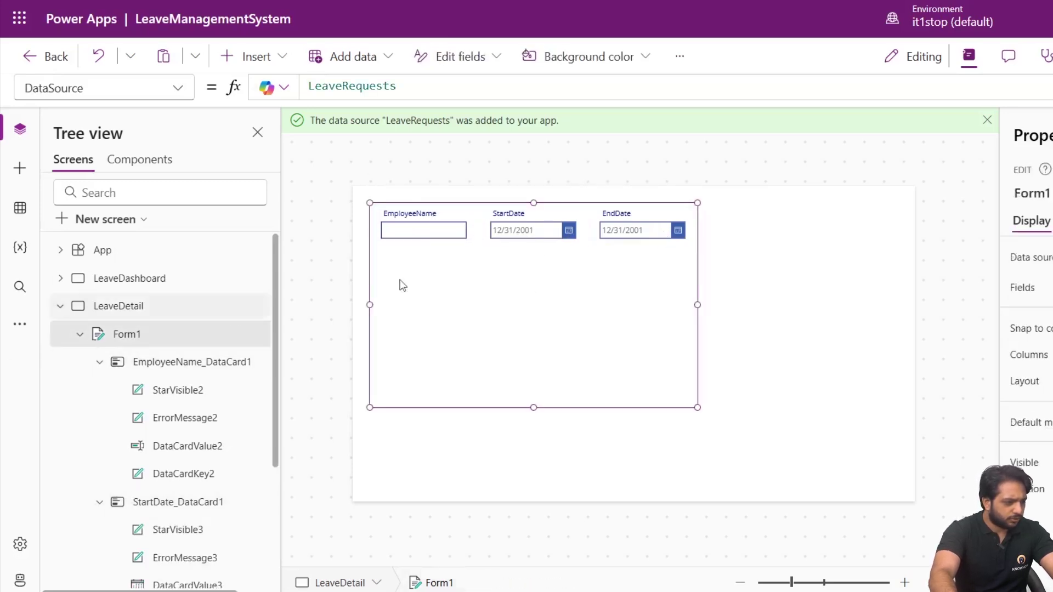
# Search the form's available fields for Reason, find no match, and switch to the SharePoint list.
pyautogui.click(580, 192)
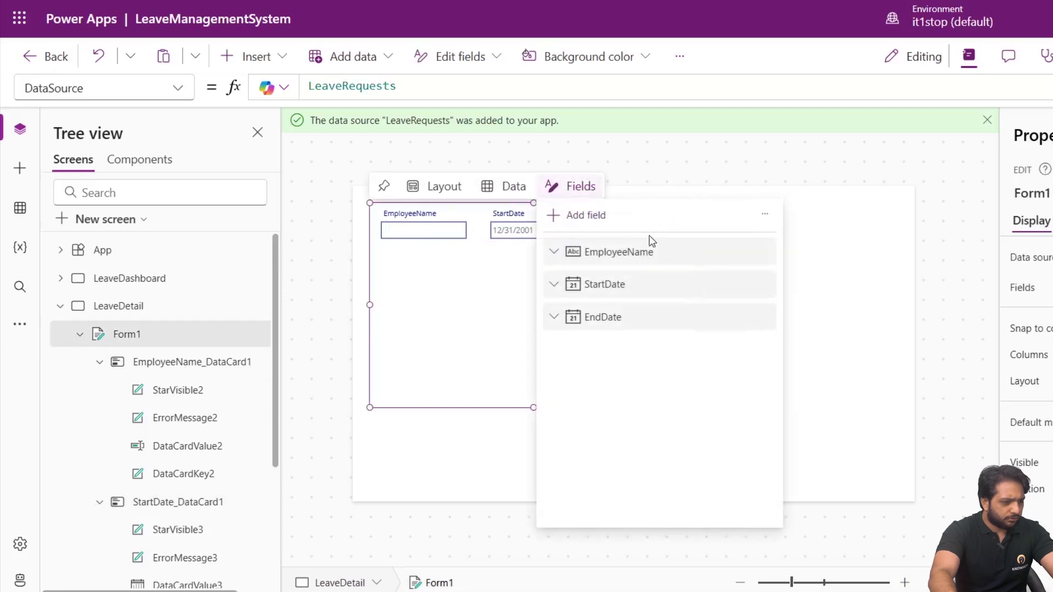
pyautogui.click(598, 223)
pyautogui.write('Reas')
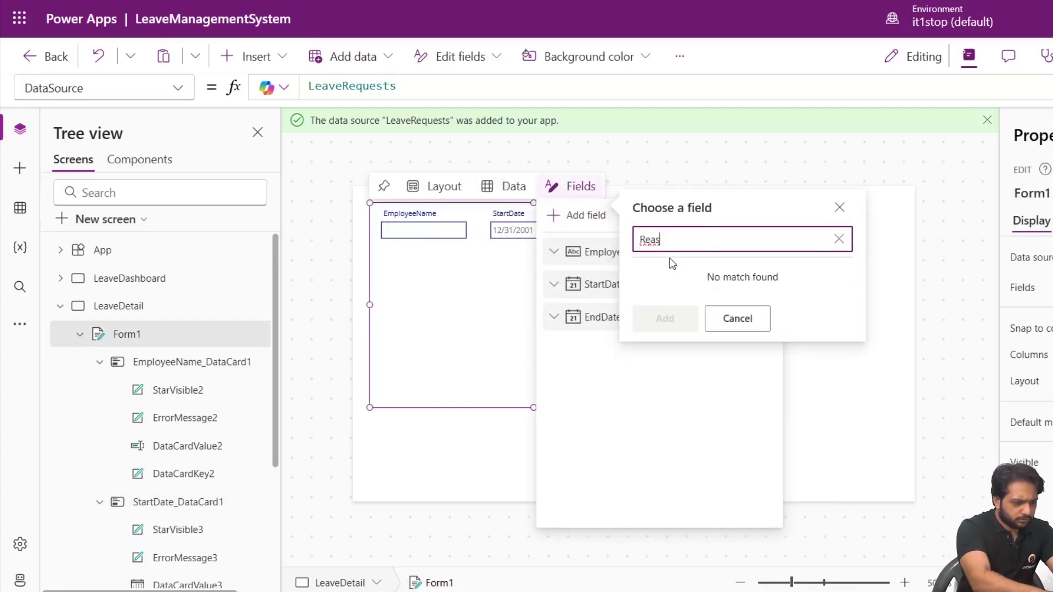
pyautogui.press('BackSpace')
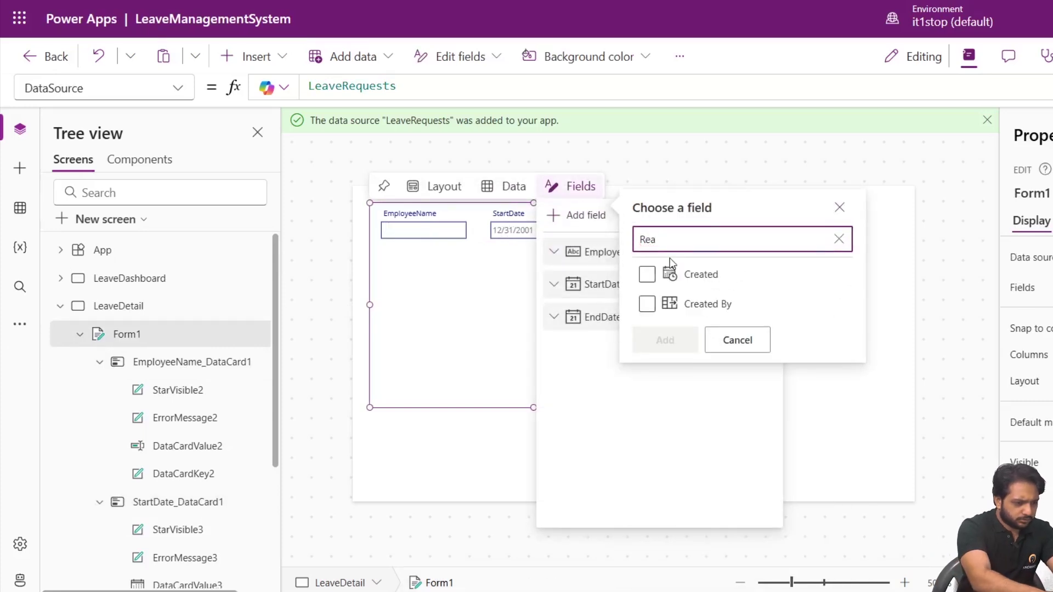
pyautogui.click(755, 341)
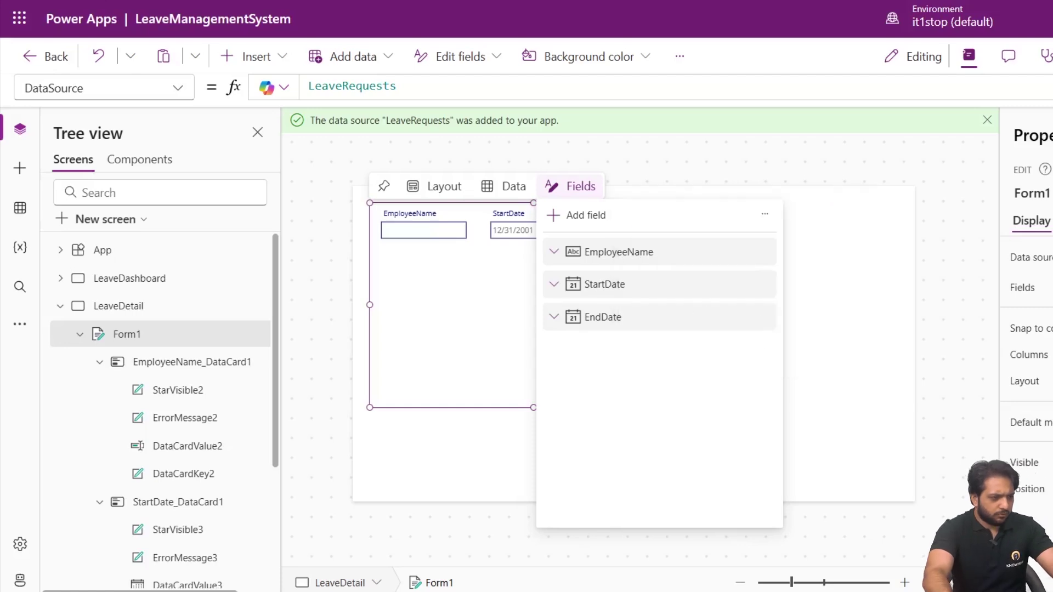
pyautogui.hotkey('ctrl', 'Tab')
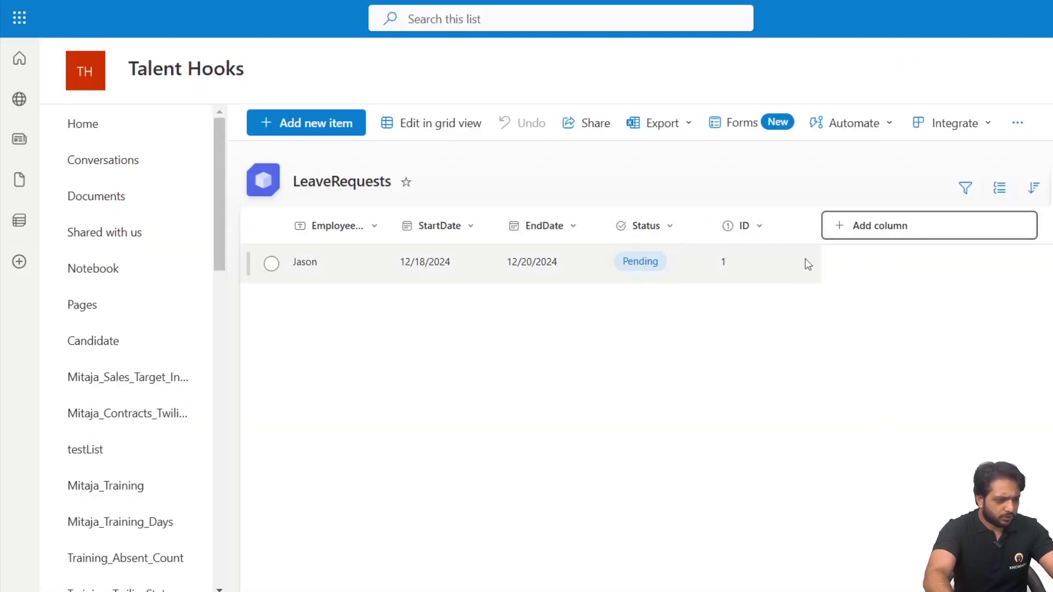
# Add a multiple-lines-of-text column named Reason to the LeaveRequests list.
pyautogui.click(847, 228)
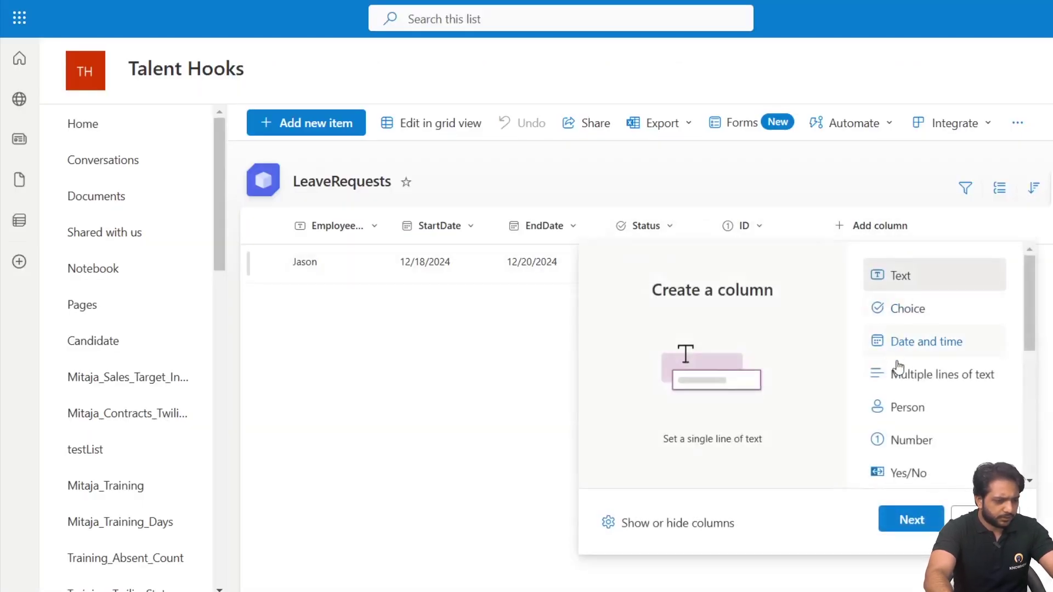
pyautogui.click(888, 384)
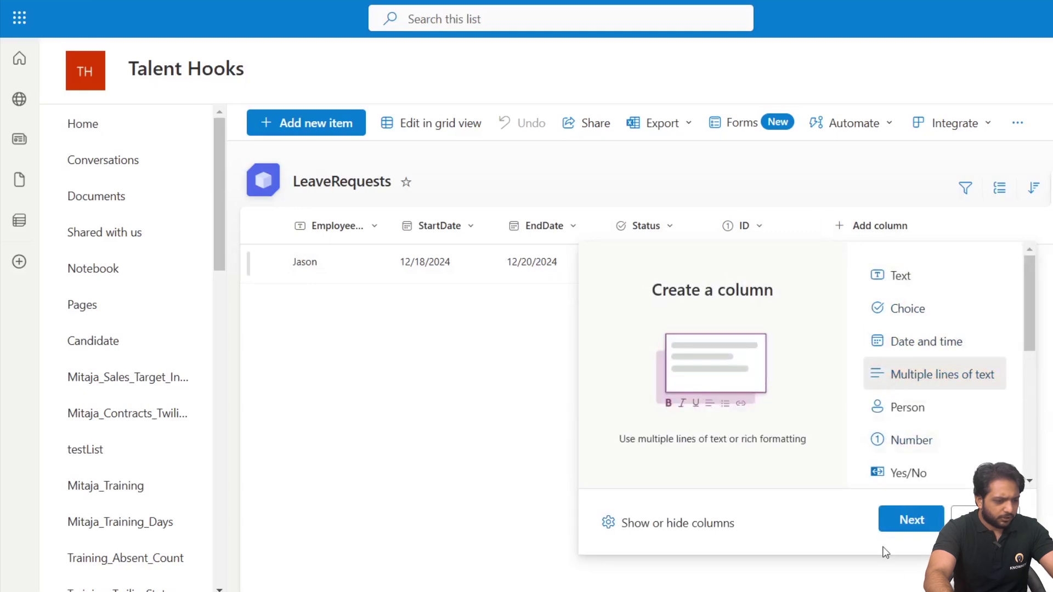
pyautogui.click(924, 518)
pyautogui.write('Reason')
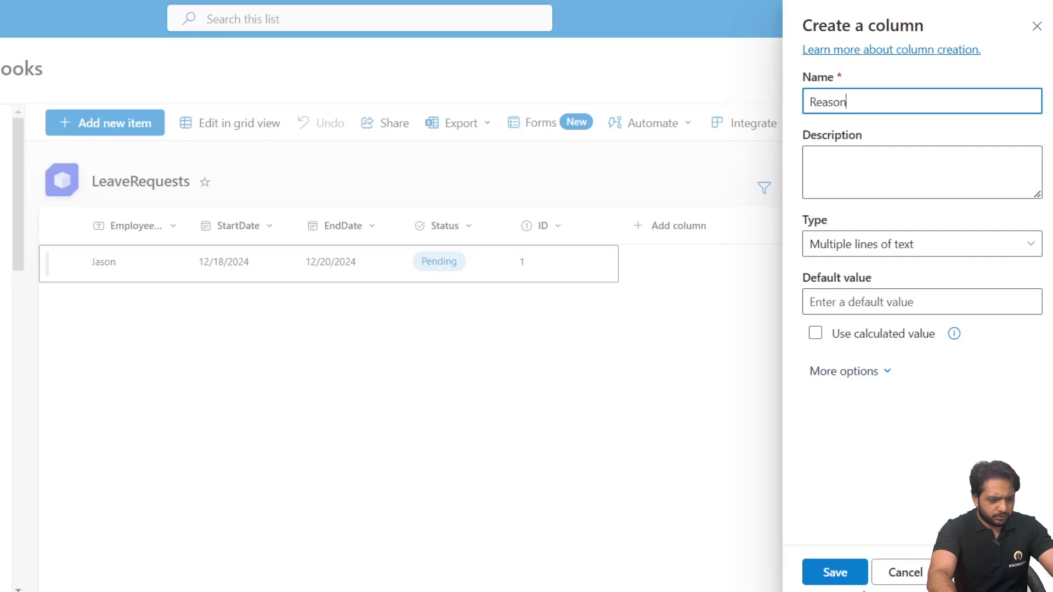
pyautogui.click(835, 573)
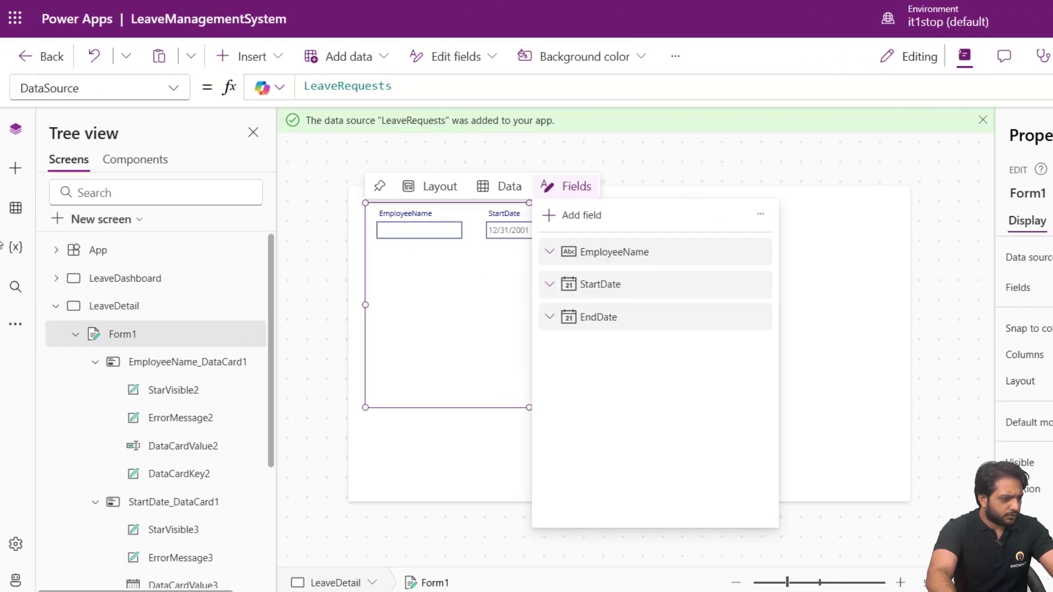
# Refresh the LeaveRequests data source and add the new Reason field to Form1.
pyautogui.click(15, 208)
pyautogui.click(251, 238)
pyautogui.click(264, 290)
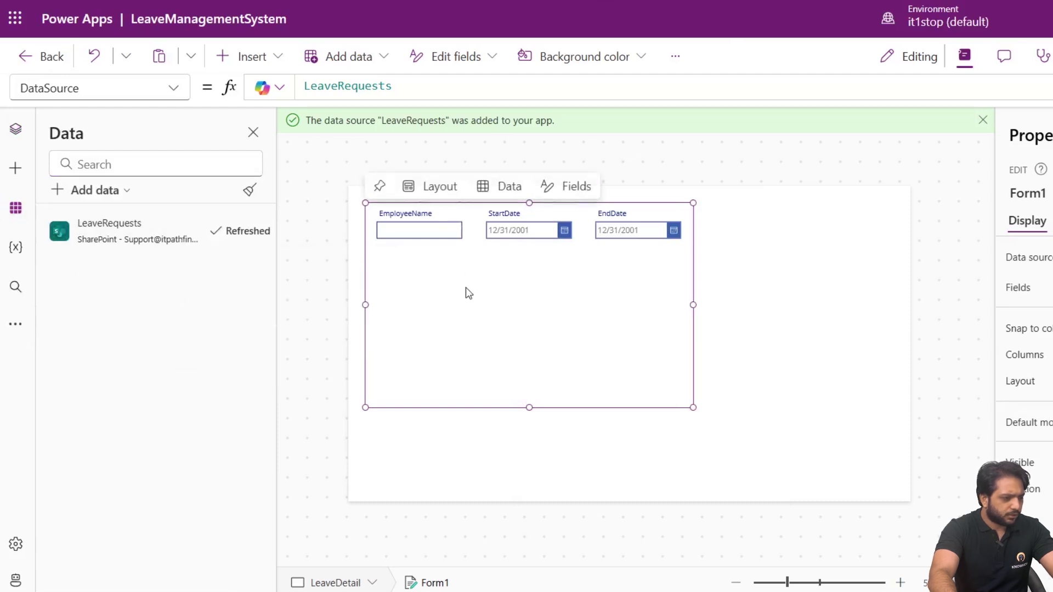
pyautogui.click(502, 170)
pyautogui.click(523, 247)
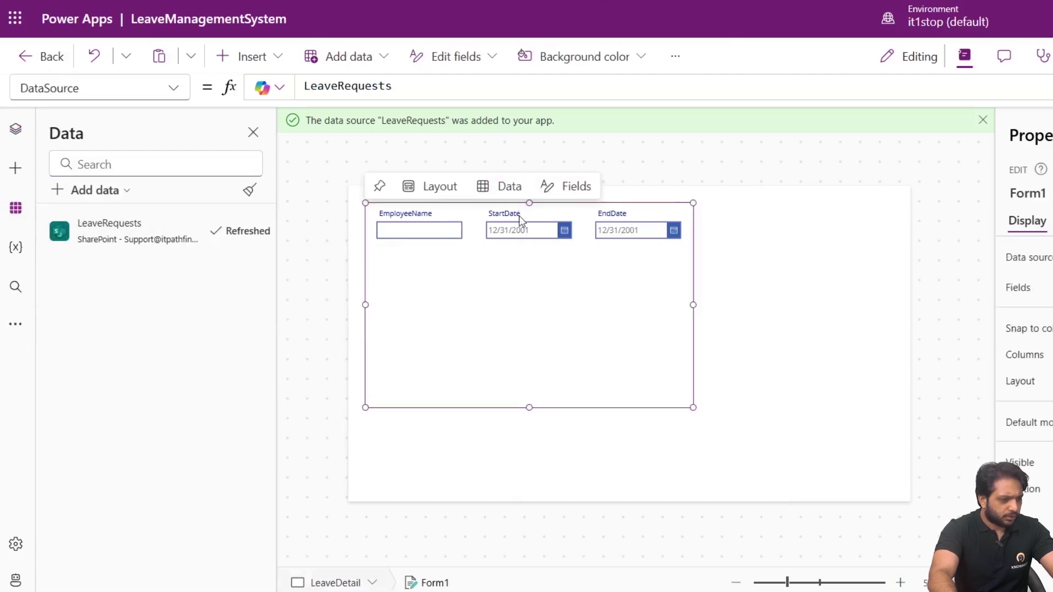
pyautogui.click(502, 187)
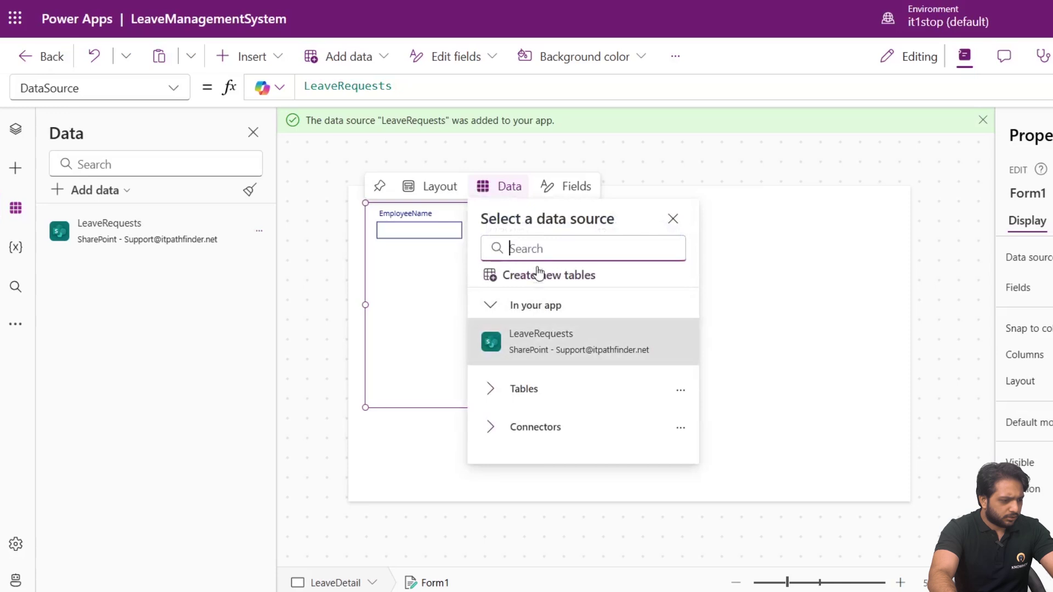
pyautogui.click(565, 186)
pyautogui.click(573, 215)
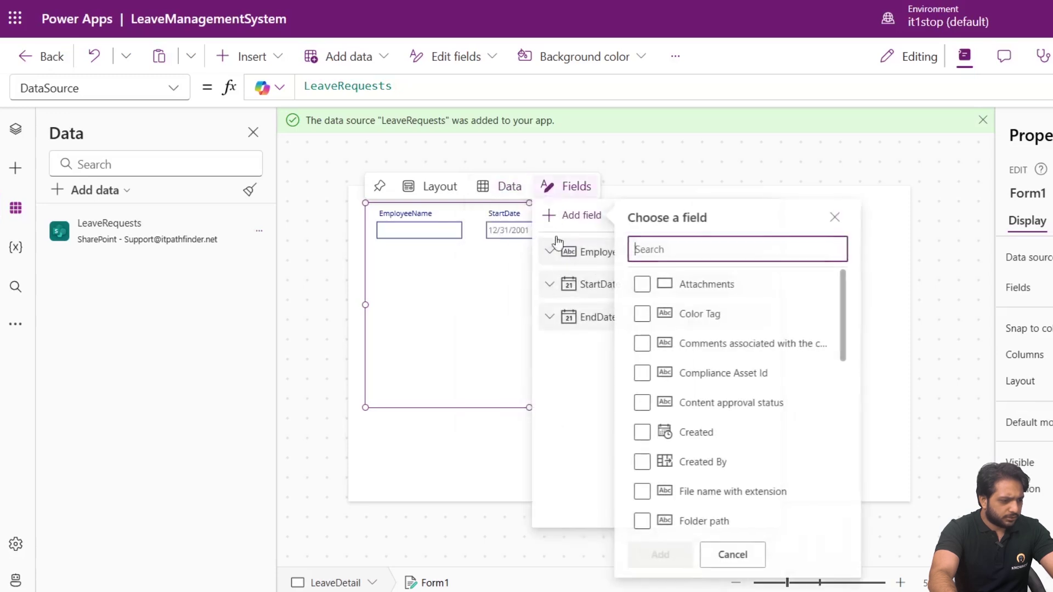
pyautogui.write('Reas')
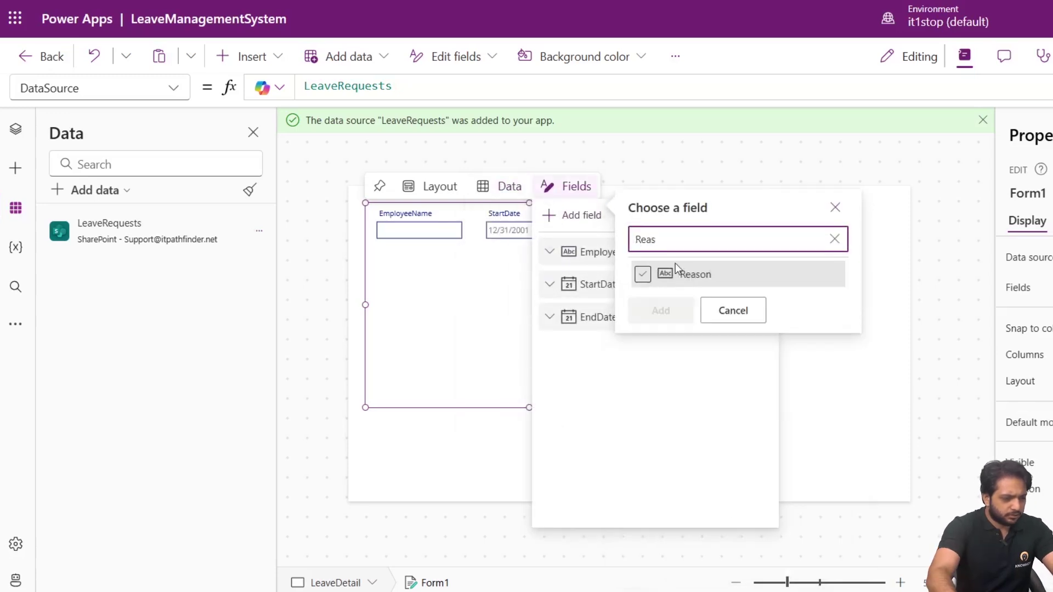
pyautogui.click(642, 274)
pyautogui.click(678, 311)
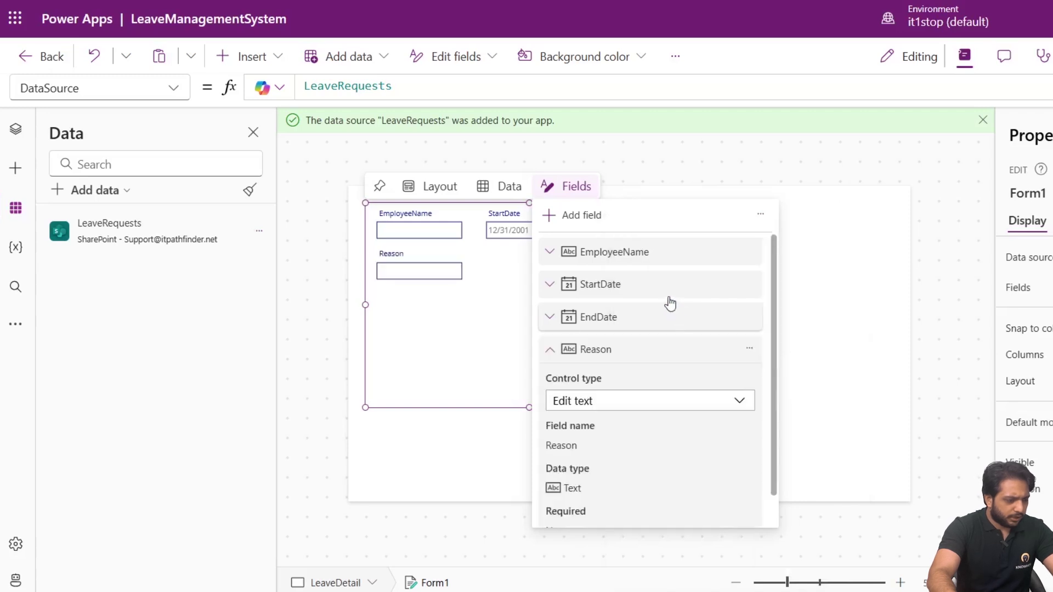
pyautogui.click(463, 328)
# Drag the Reason input box taller and wider for longer text.
pyautogui.click(420, 277)
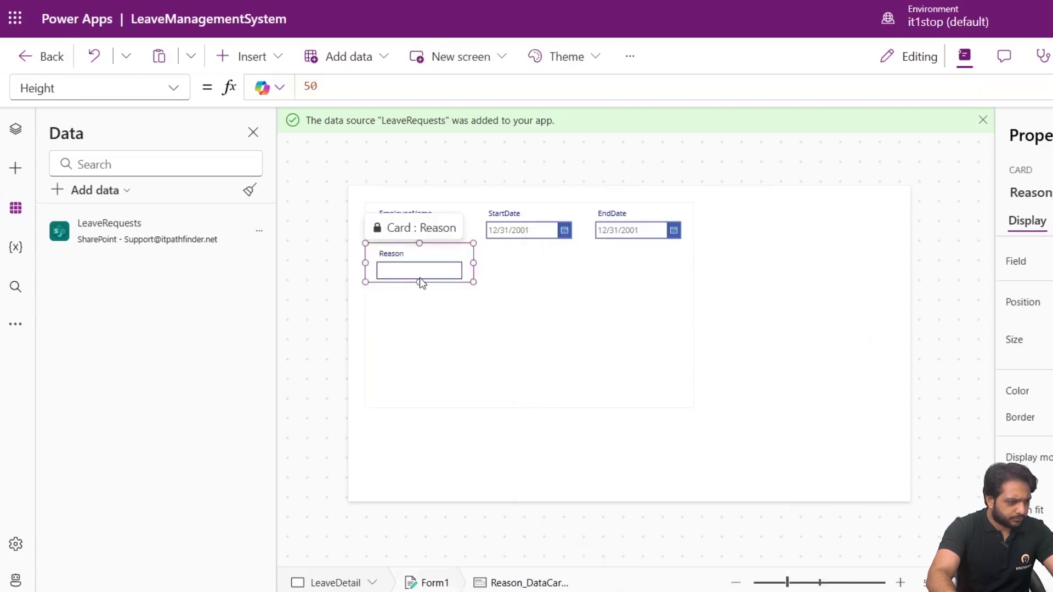
pyautogui.click(421, 279)
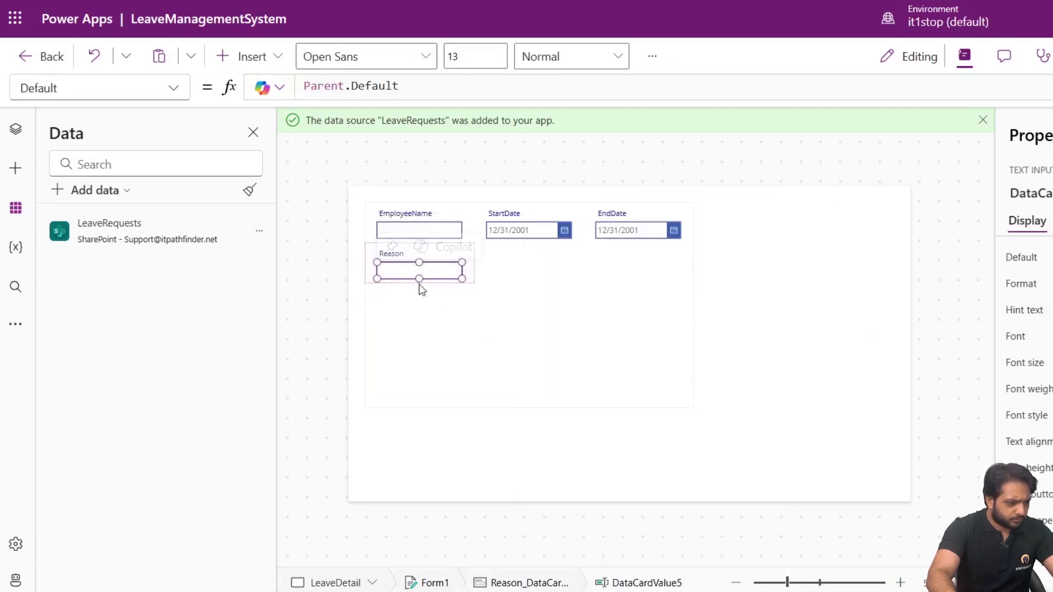
pyautogui.moveTo(421, 278); pyautogui.dragTo(423, 345)
pyautogui.moveTo(462, 282); pyautogui.dragTo(474, 281)
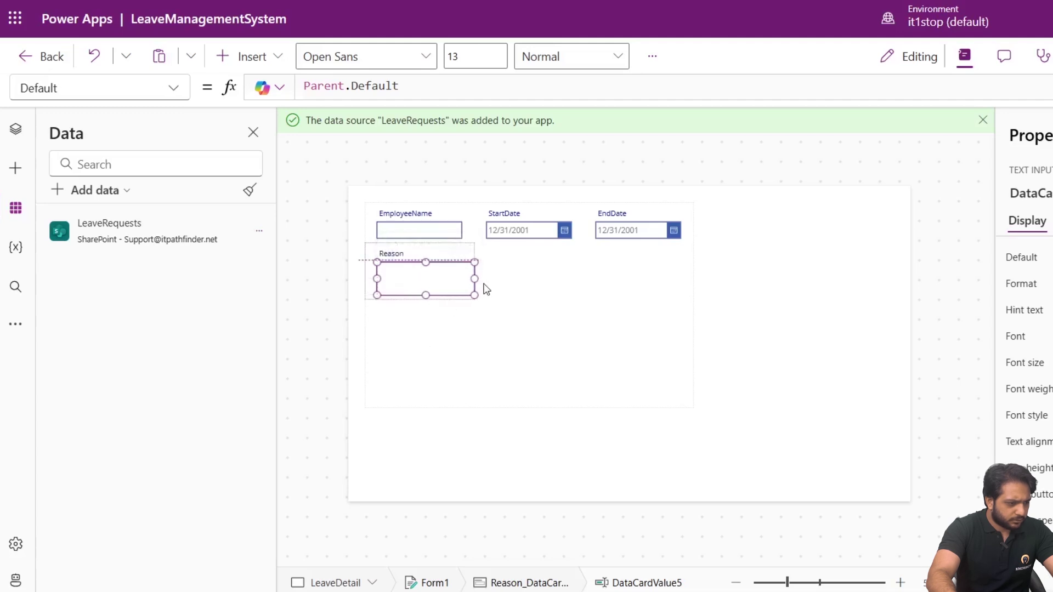
pyautogui.click(529, 307)
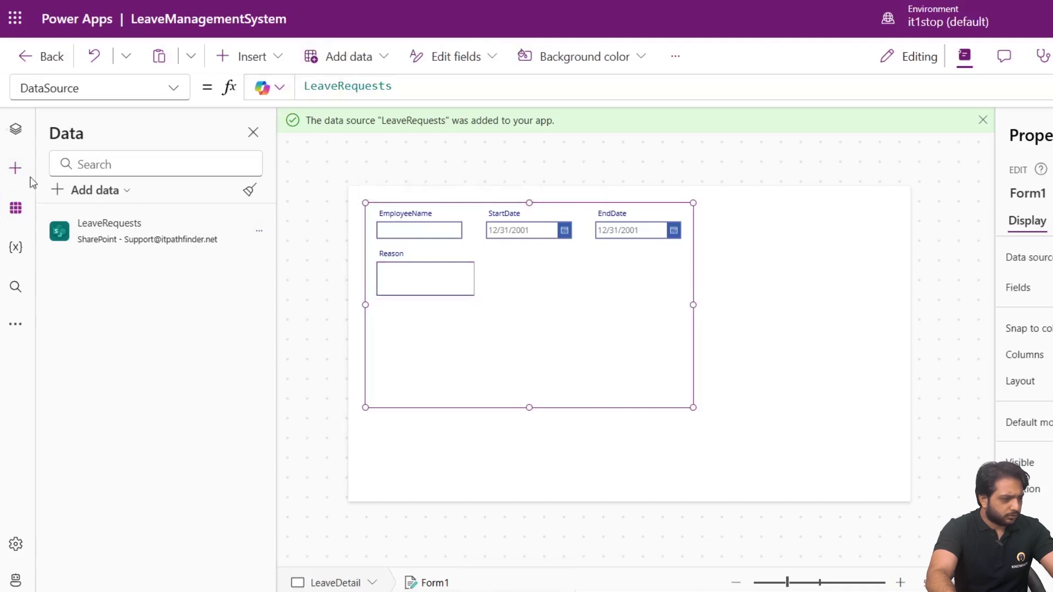
pyautogui.click(15, 129)
# Insert a button and place it below the Reason box.
pyautogui.click(15, 168)
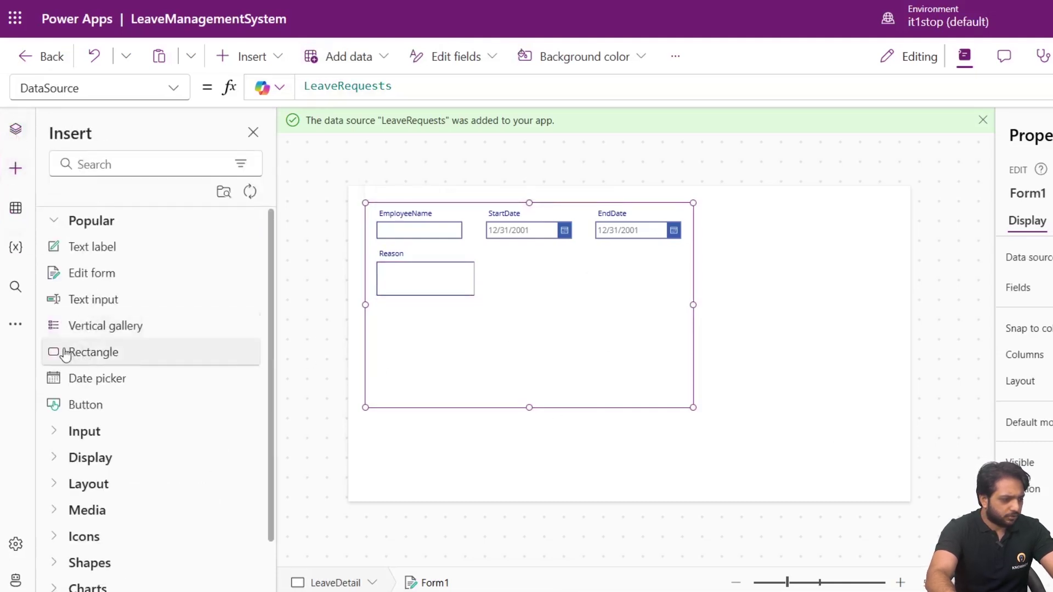
pyautogui.click(81, 404)
pyautogui.moveTo(402, 220); pyautogui.dragTo(504, 321)
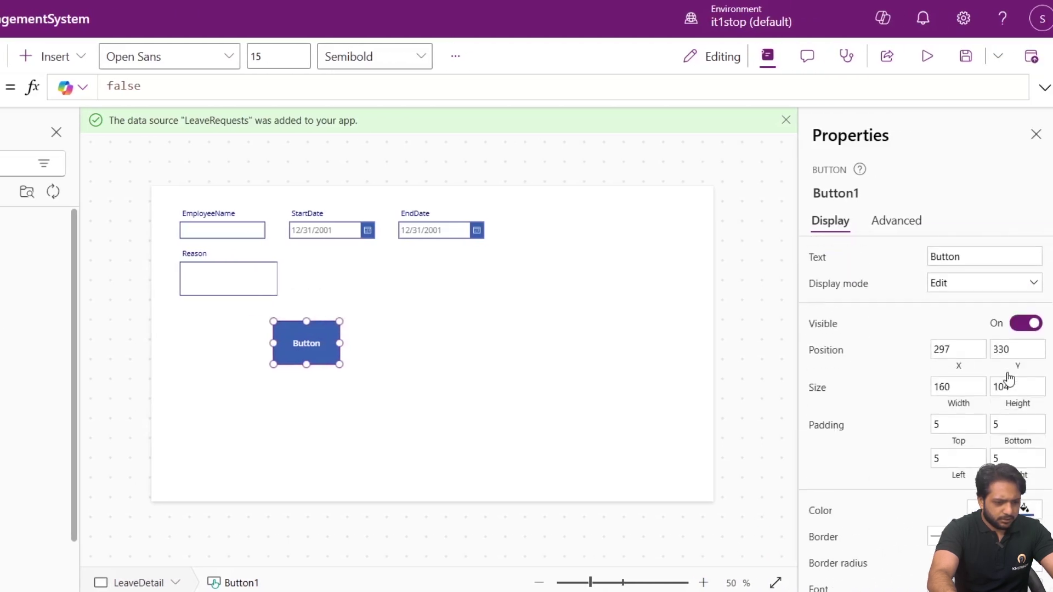
pyautogui.scroll(-5, 1009, 384)
pyautogui.scroll(6, 998, 409)
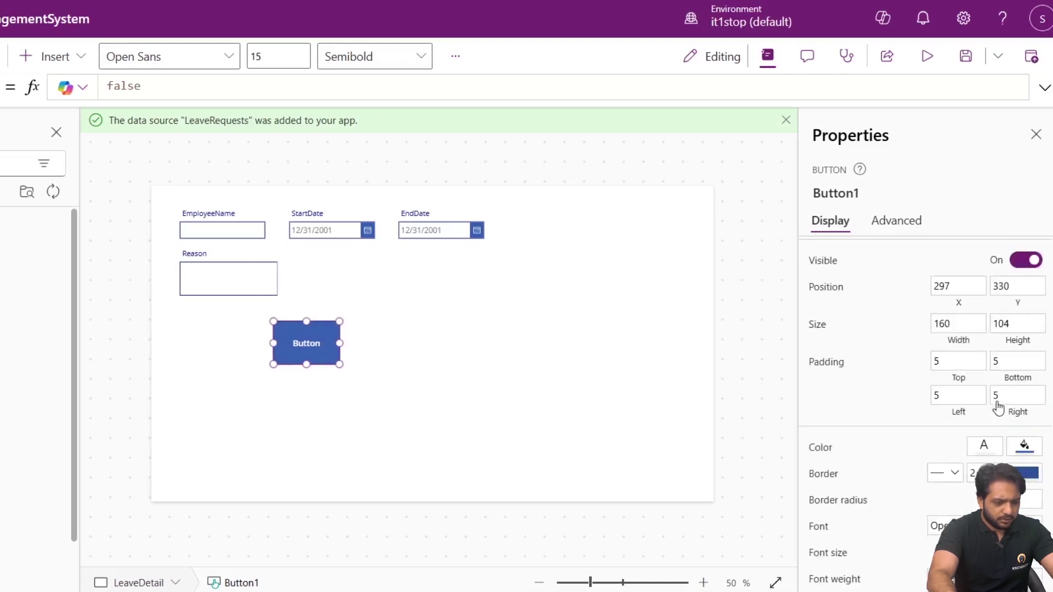
# Set the button text to Submit and raise its border radius to make it round.
pyautogui.doubleClick(939, 260)
pyautogui.write('Submit')
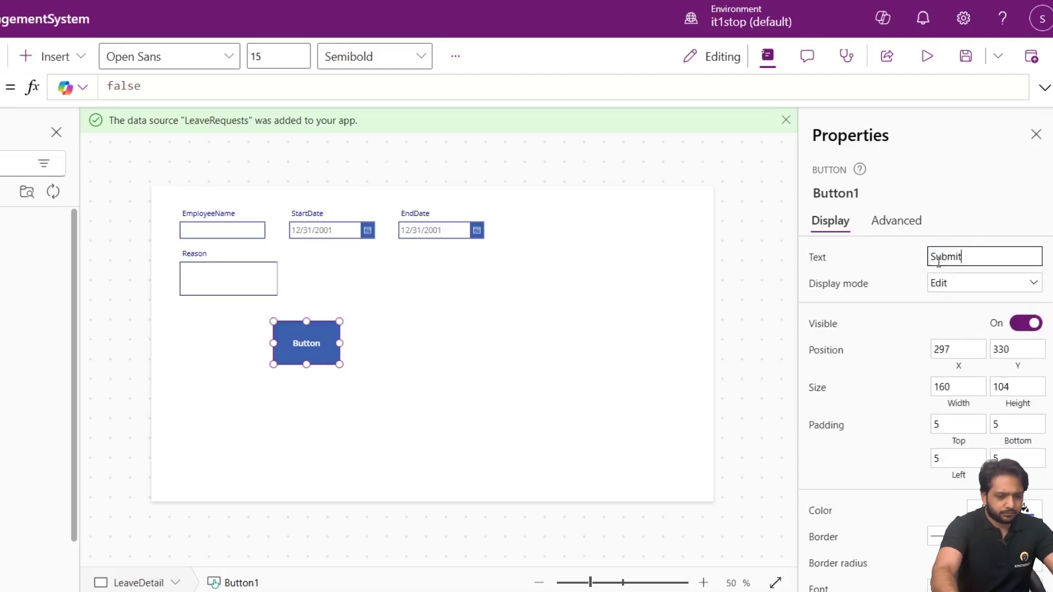
pyautogui.scroll(-4, 968, 412)
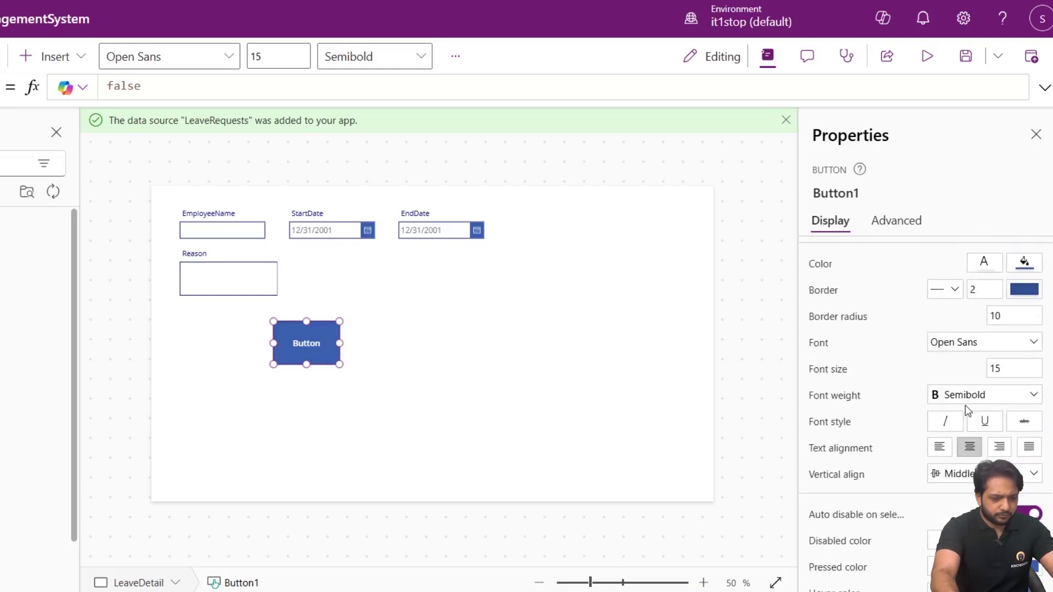
pyautogui.doubleClick(1027, 317)
pyautogui.write('1')
pyautogui.click(302, 353)
pyautogui.click(304, 354)
pyautogui.click(230, 305)
pyautogui.click(306, 363)
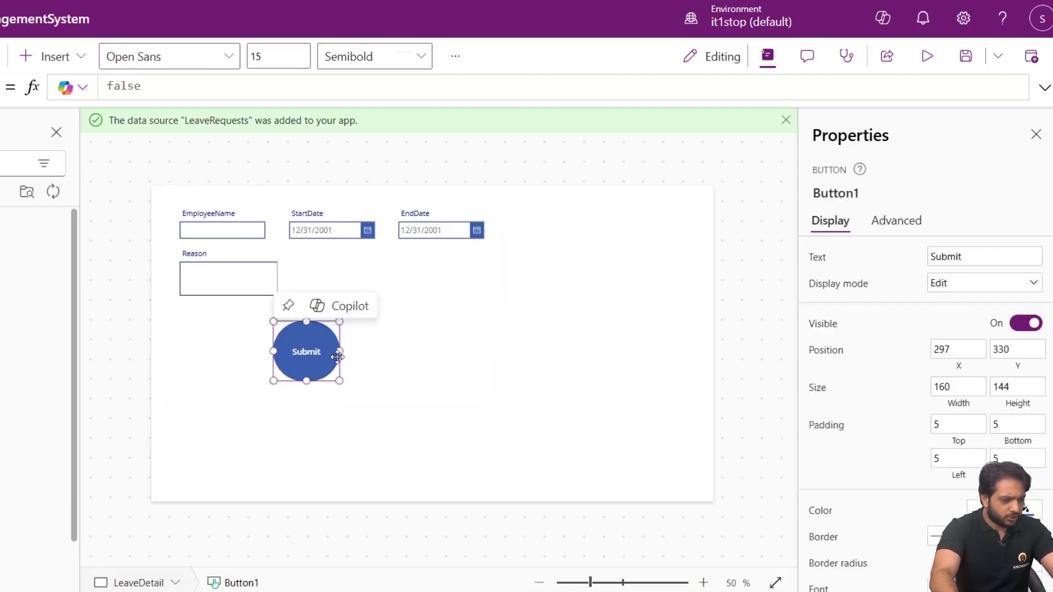
pyautogui.click(322, 352)
pyautogui.click(325, 351)
pyautogui.click(331, 352)
pyautogui.click(276, 358)
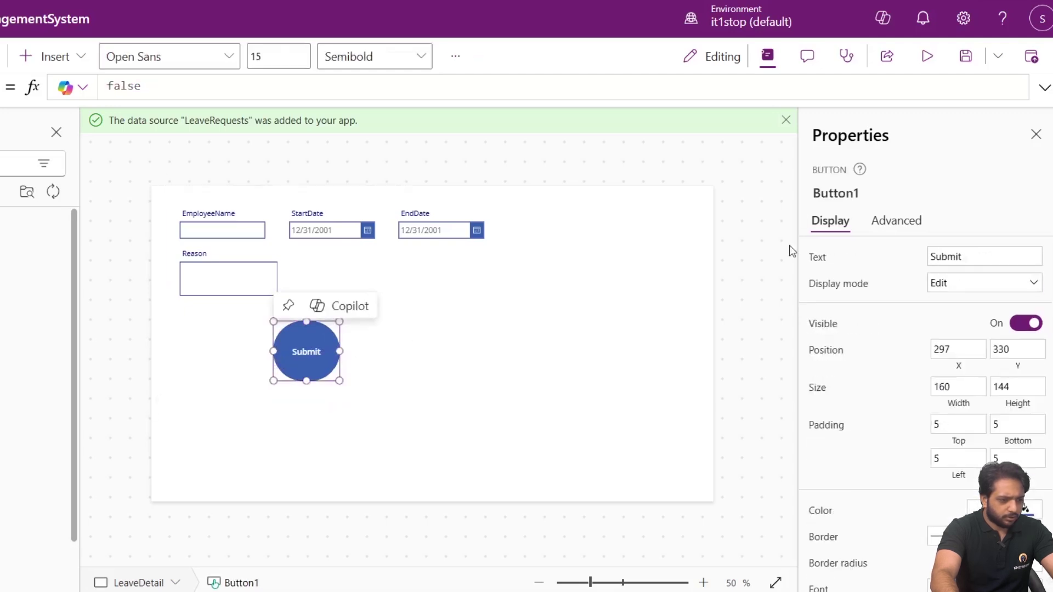
pyautogui.click(893, 222)
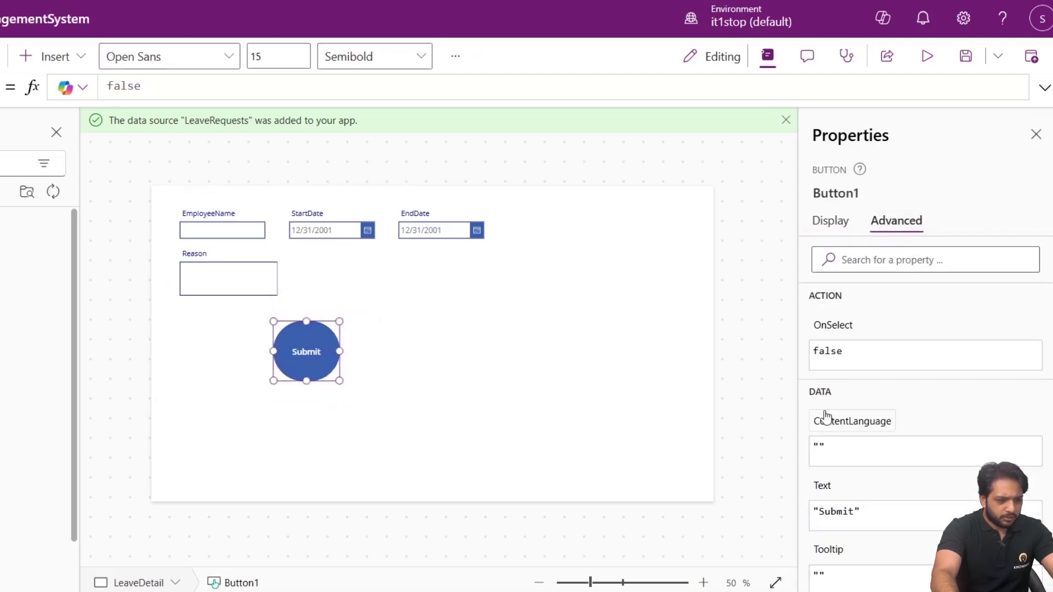
# Set Button1's OnSelect to SubmitForm(Form1); Navigate(LeaveDashboard).
pyautogui.click(828, 351)
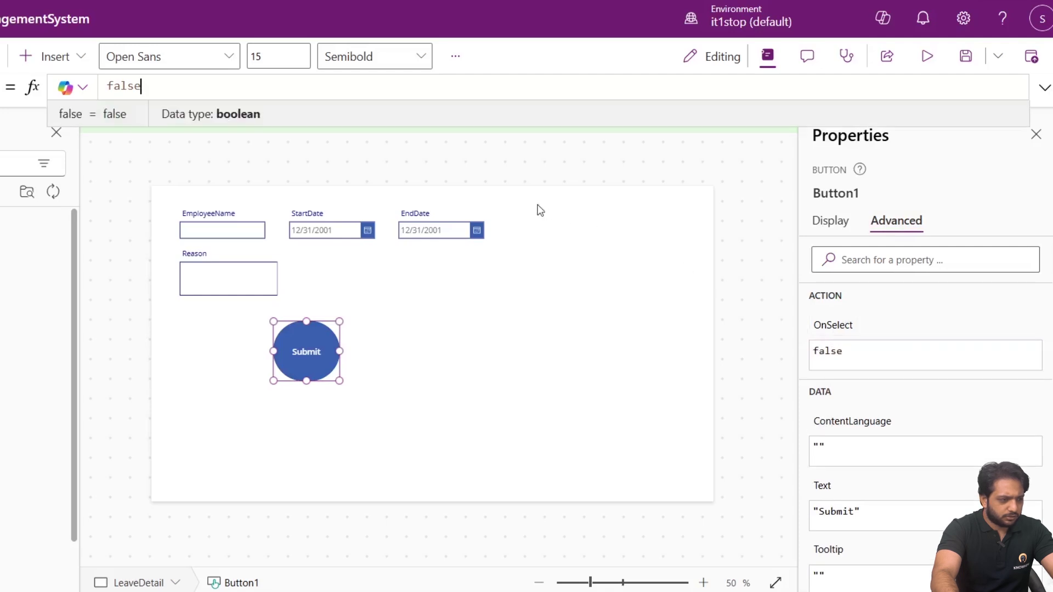
pyautogui.moveTo(213, 80); pyautogui.dragTo(55, 124)
pyautogui.write('Submt')
pyautogui.press('Tab')
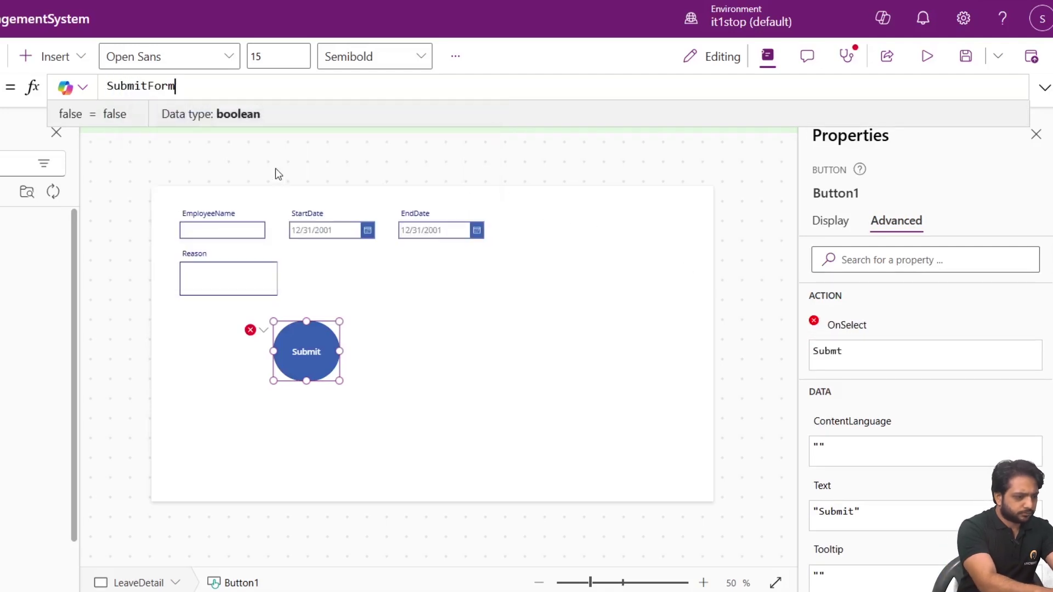
pyautogui.write('(Form1')
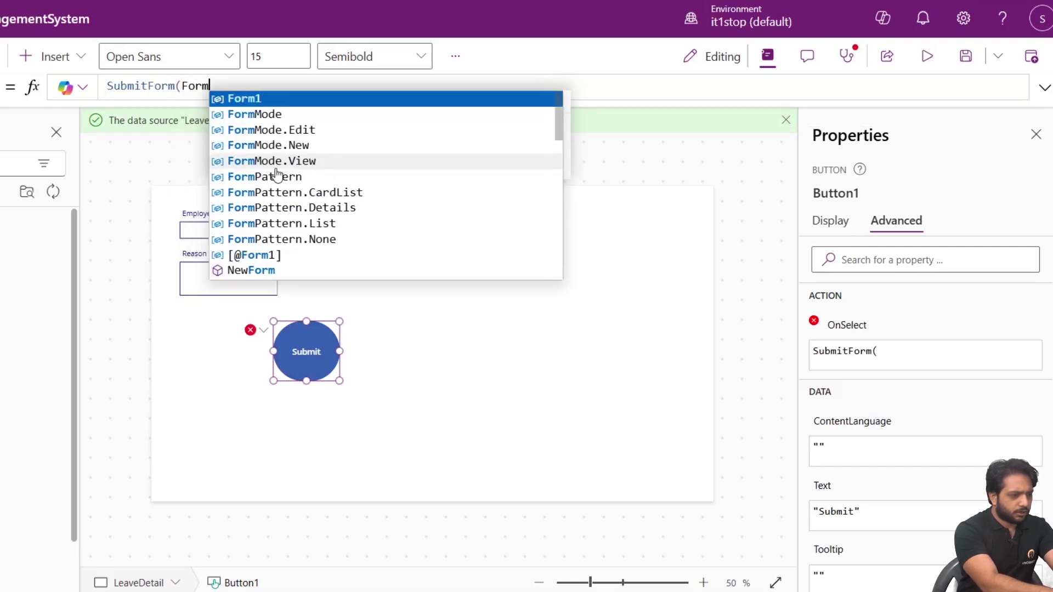
pyautogui.write(');')
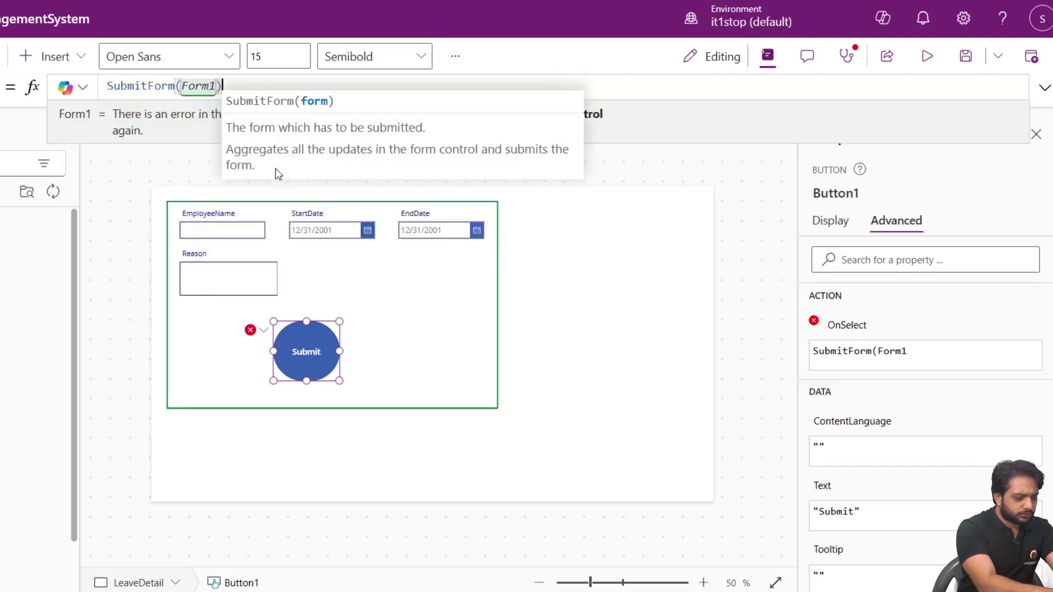
pyautogui.hotkey('shift', 'Return')
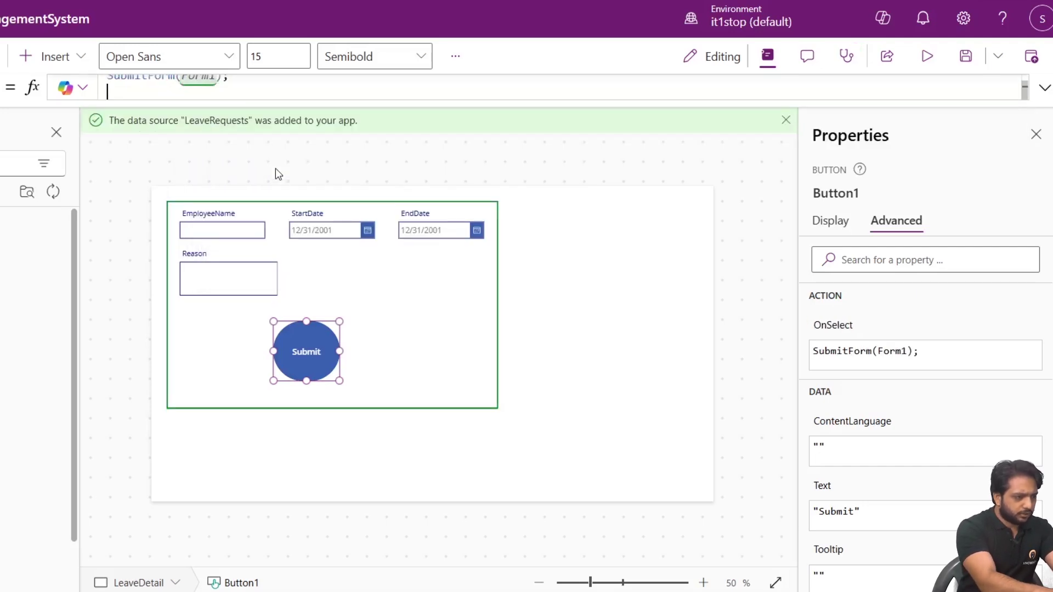
pyautogui.write('Navigate')
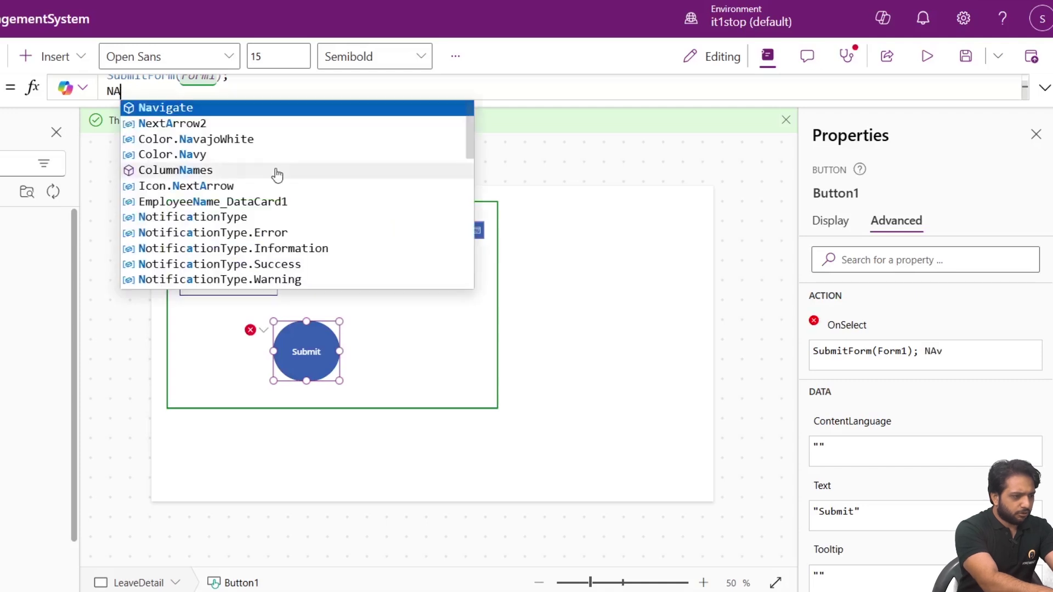
pyautogui.write('(')
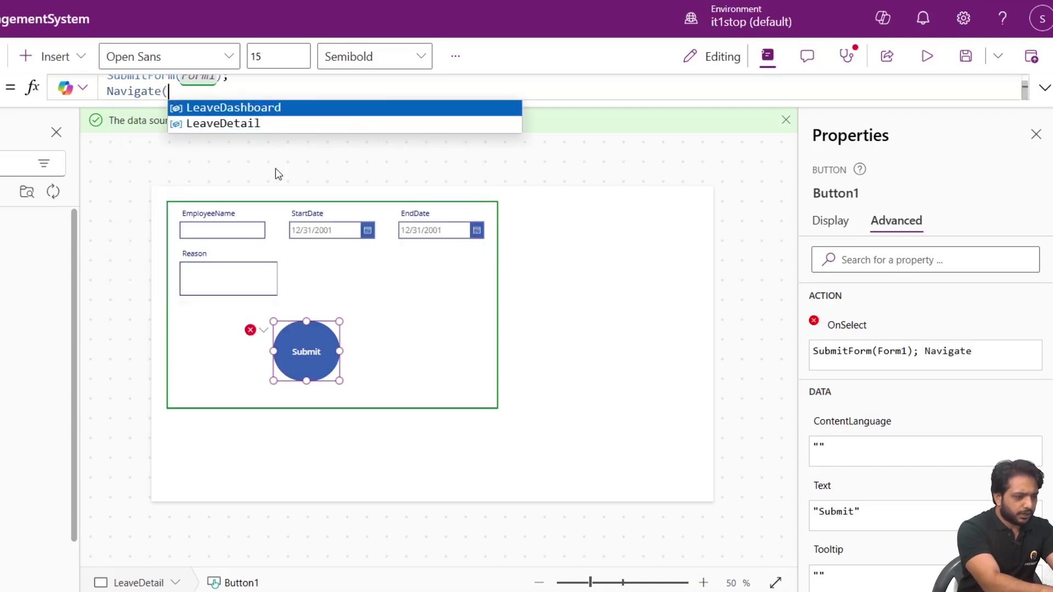
pyautogui.press('Down')
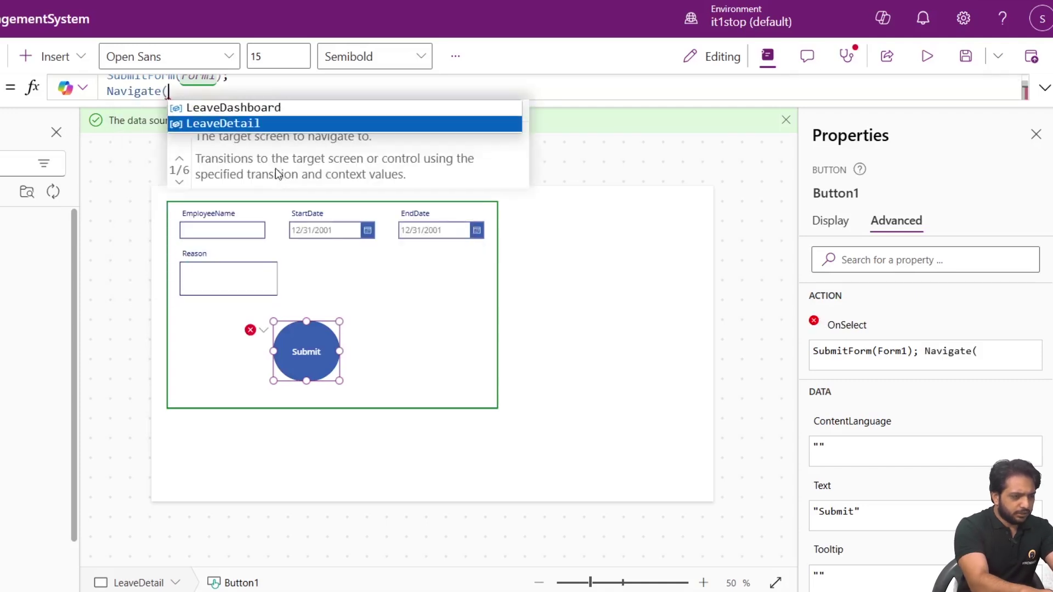
pyautogui.press('Up')
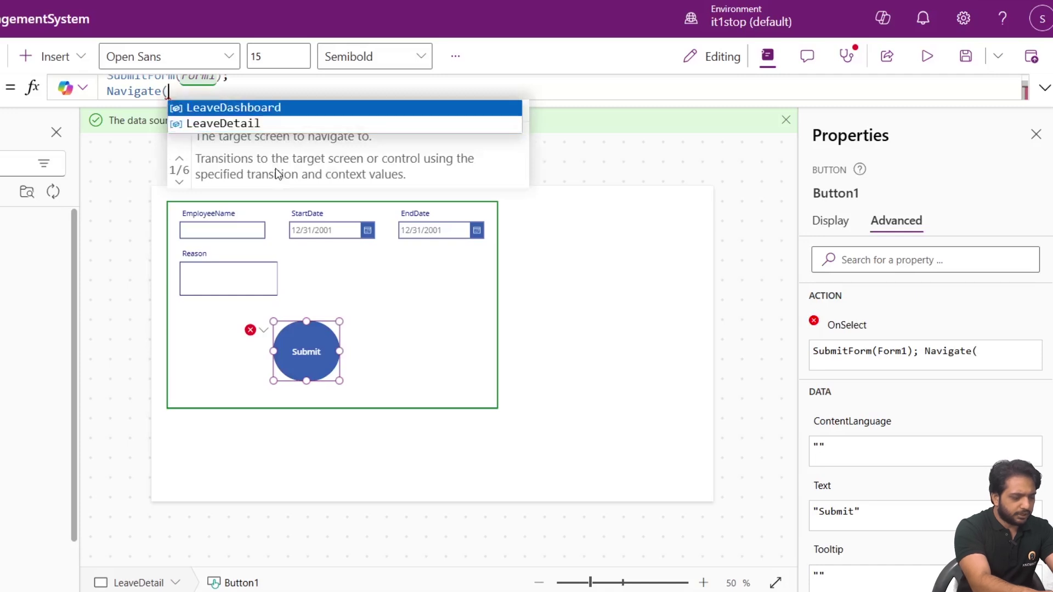
pyautogui.press('Tab')
pyautogui.write(')')
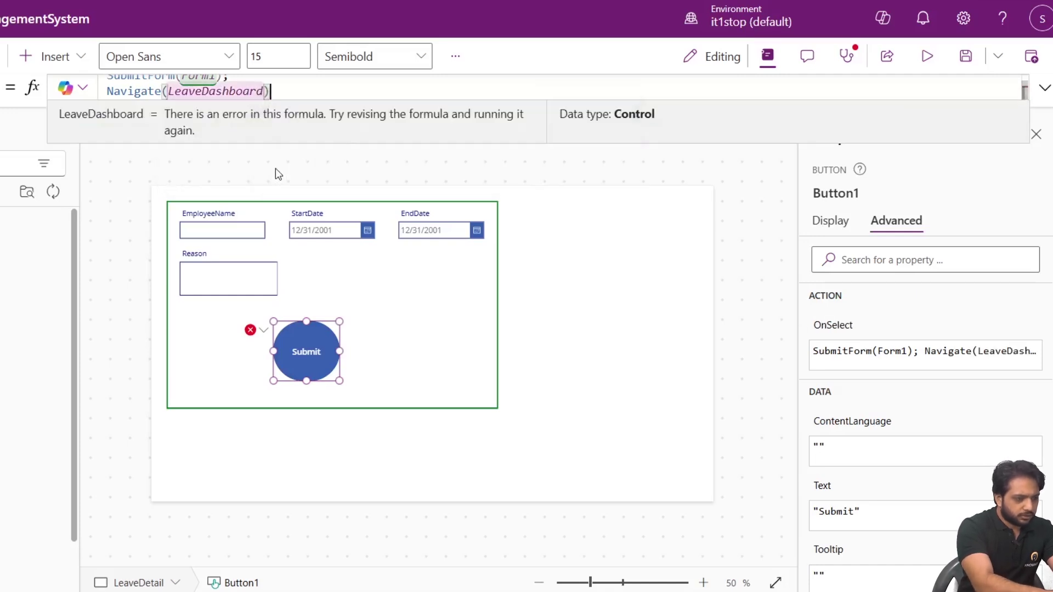
pyautogui.click(492, 315)
# Set Form1's OnSuccess to Notify("Leave Added Successfully", NotificationType.Success, 1000).
pyautogui.click(322, 278)
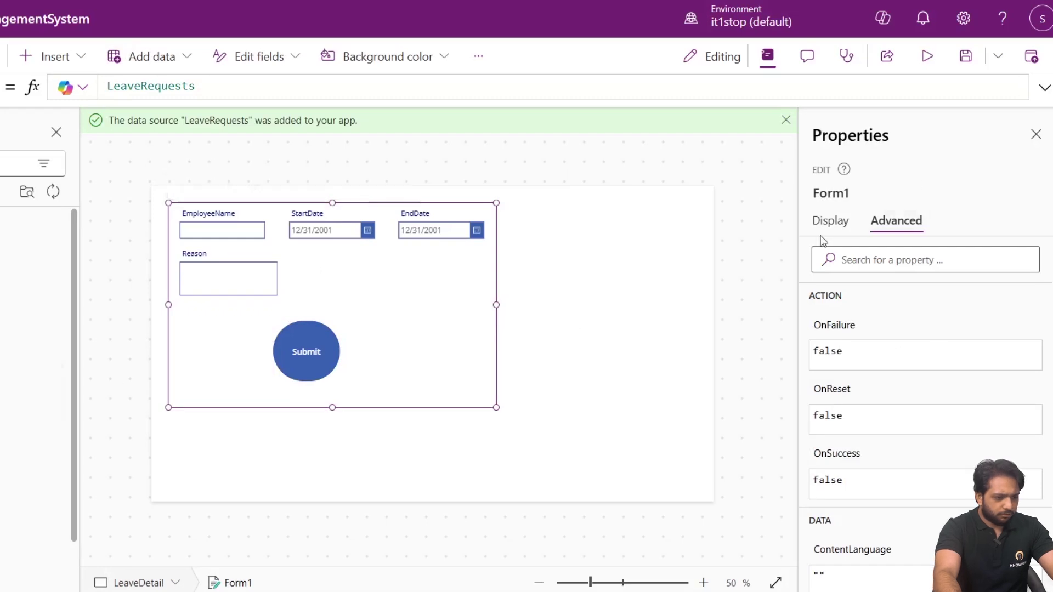
pyautogui.scroll(-3, 834, 379)
pyautogui.scroll(-2, 856, 400)
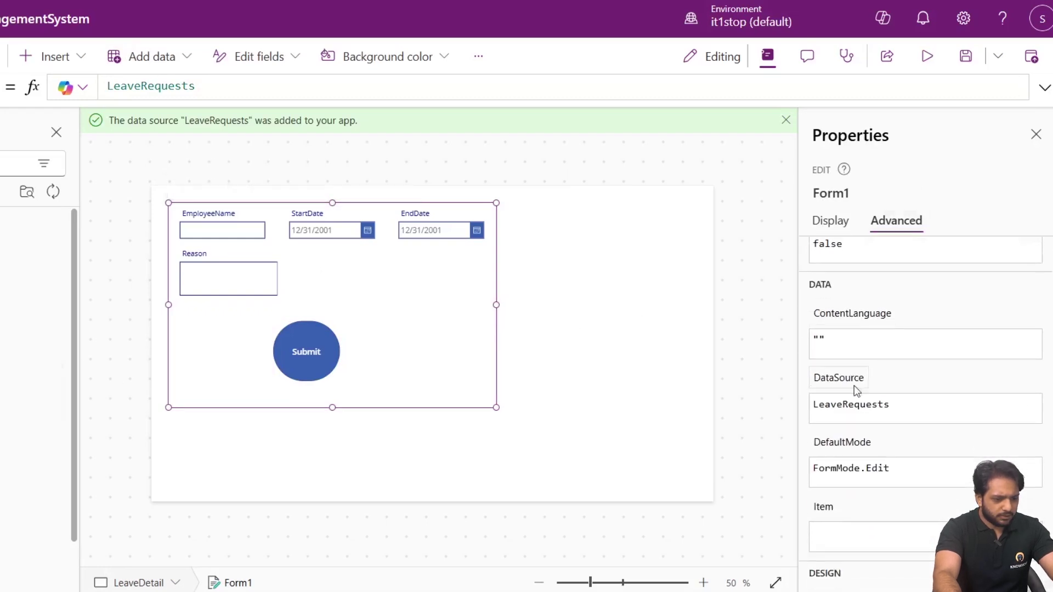
pyautogui.scroll(5, 864, 461)
pyautogui.click(843, 481)
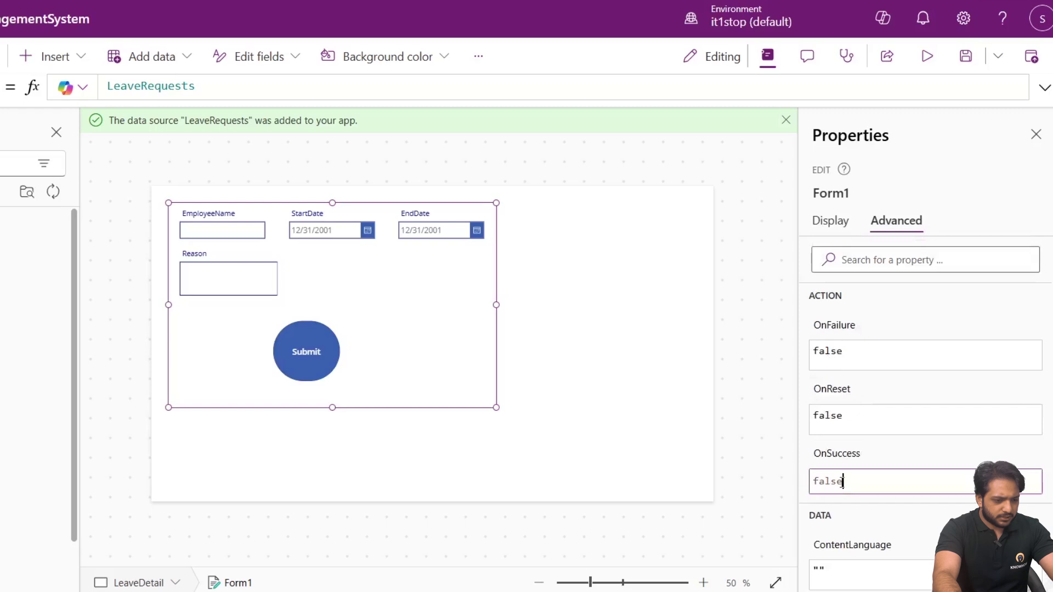
pyautogui.click(835, 456)
pyautogui.moveTo(167, 92); pyautogui.dragTo(86, 99)
pyautogui.write('Notify(""')
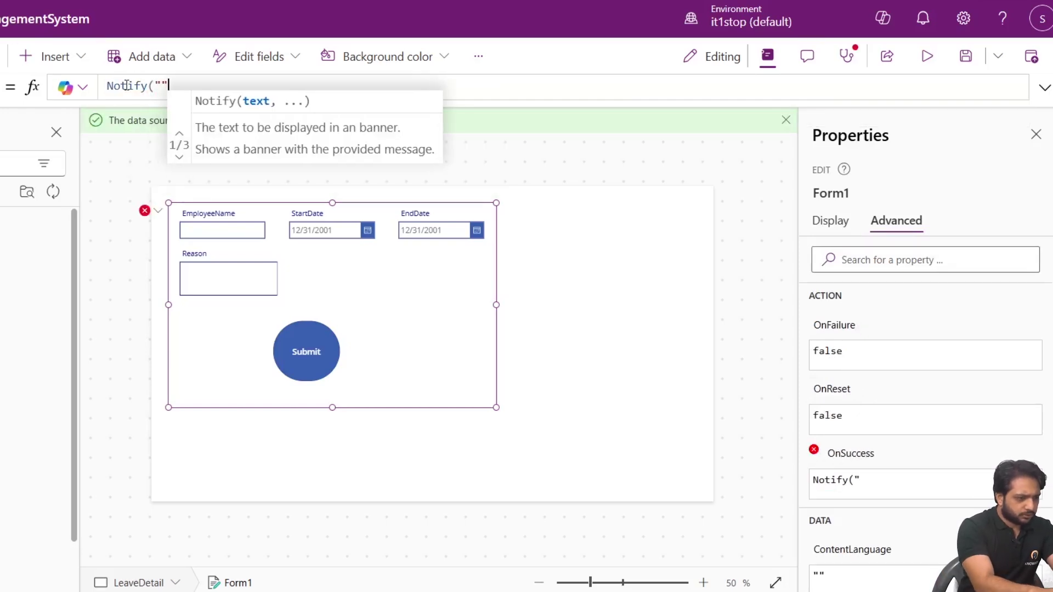
pyautogui.press('Left')
pyautogui.write('Leave')
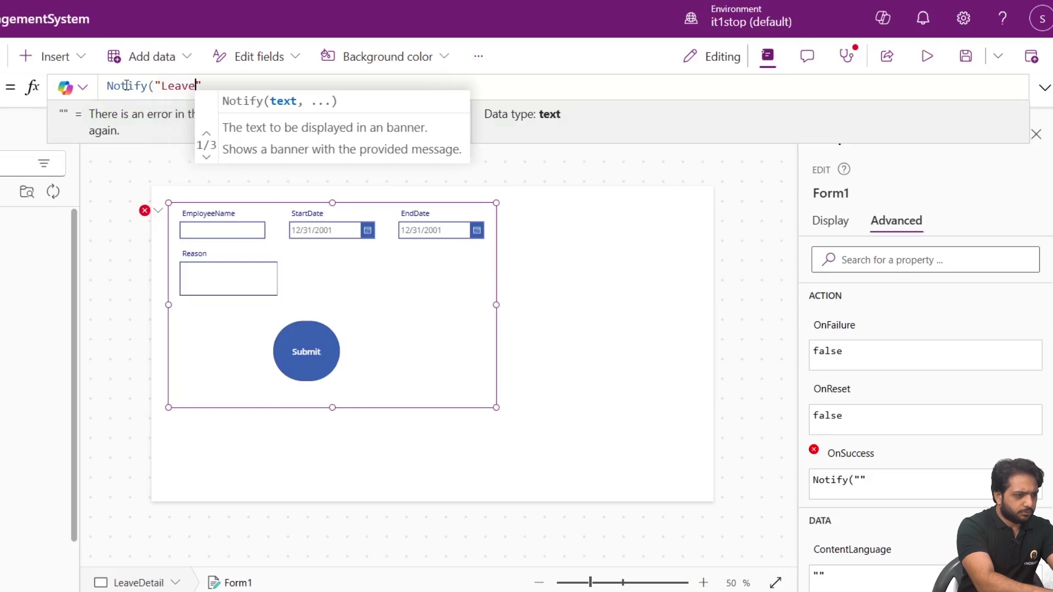
pyautogui.write(' D')
pyautogui.press('BackSpace')
pyautogui.write('Added Successfu')
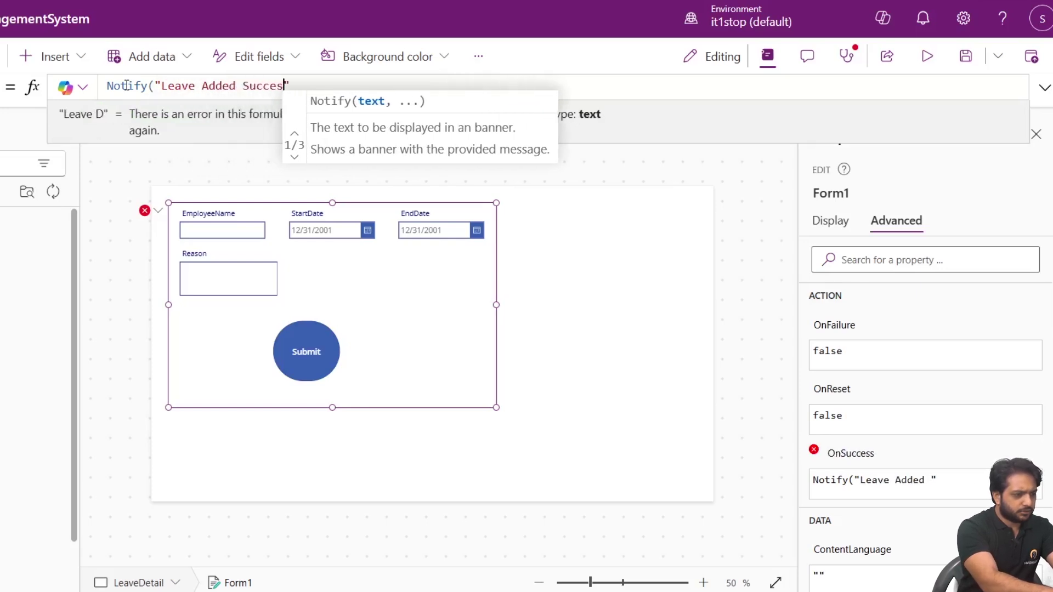
pyautogui.write('lly"')
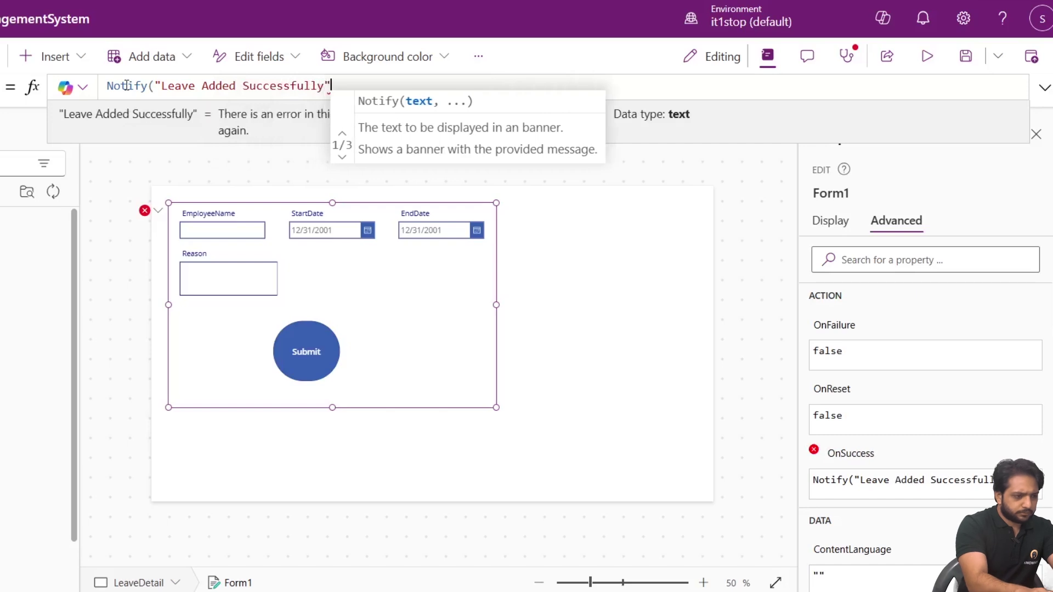
pyautogui.write(')')
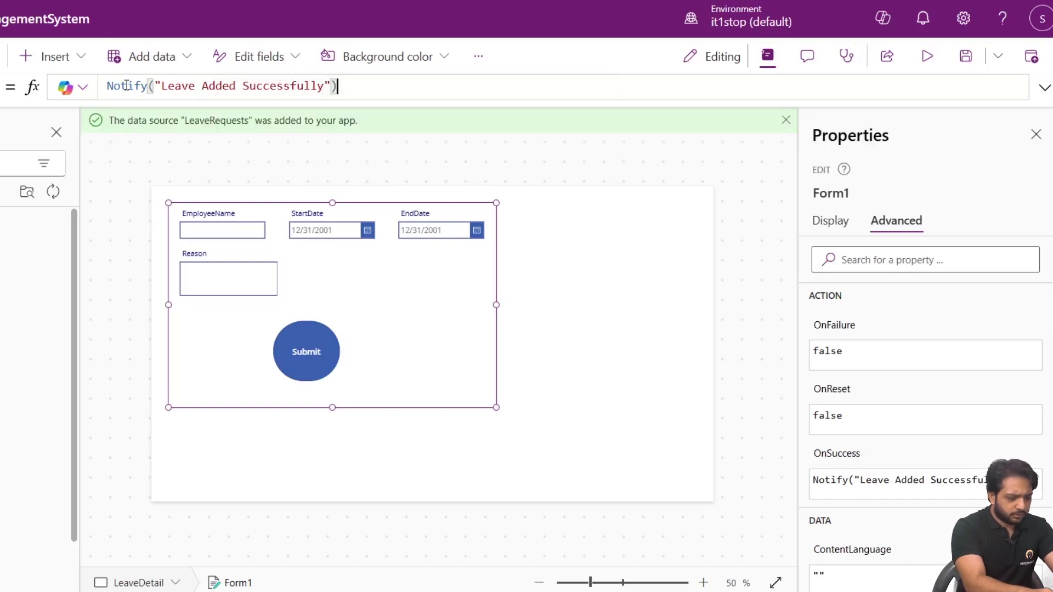
pyautogui.write(',')
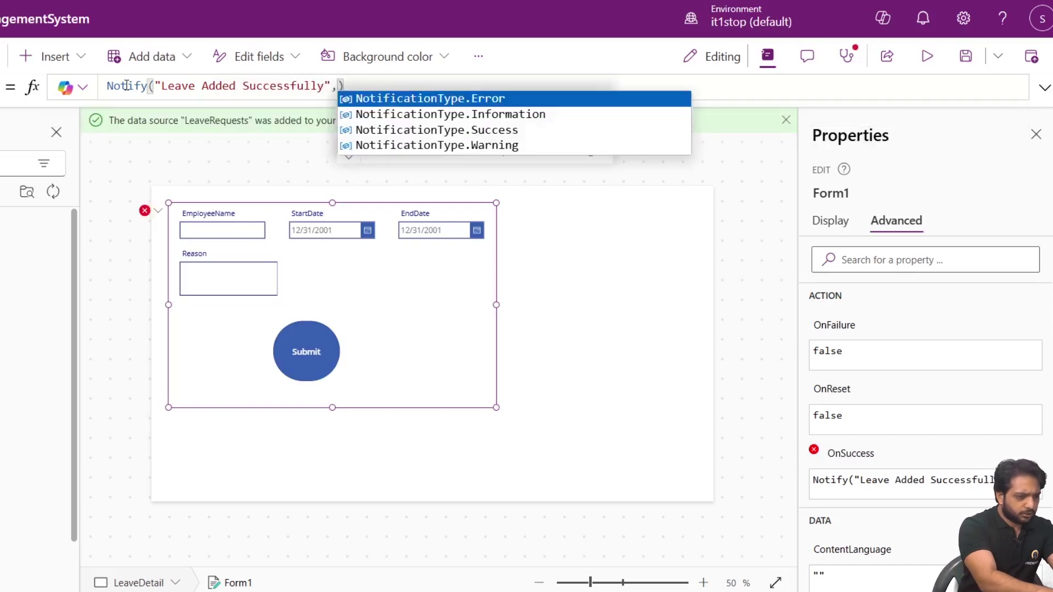
pyautogui.press('Down')
pyautogui.press('Down')
pyautogui.press('Tab')
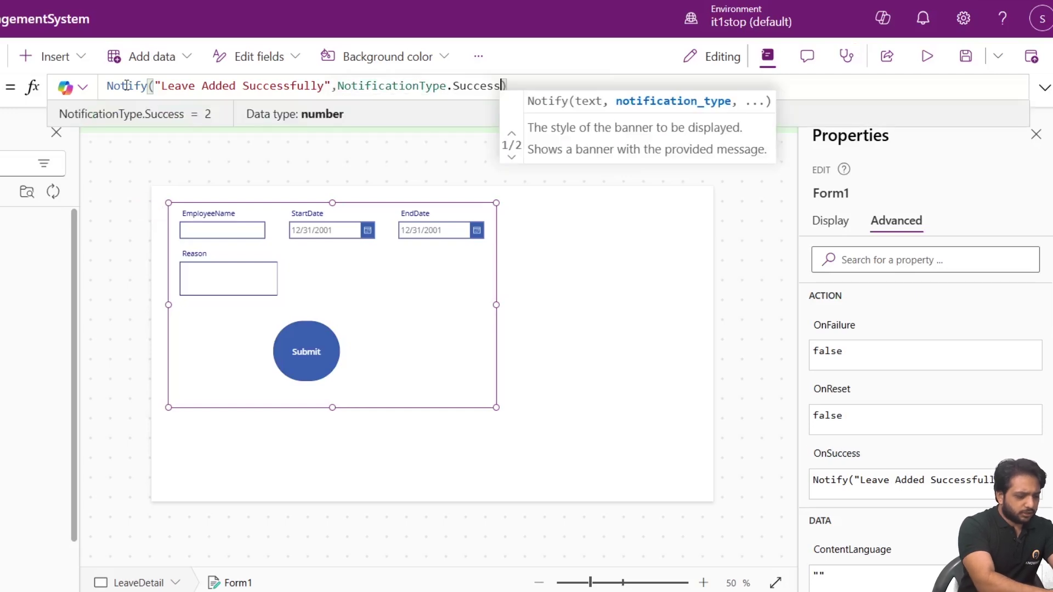
pyautogui.write(',')
pyautogui.write('200')
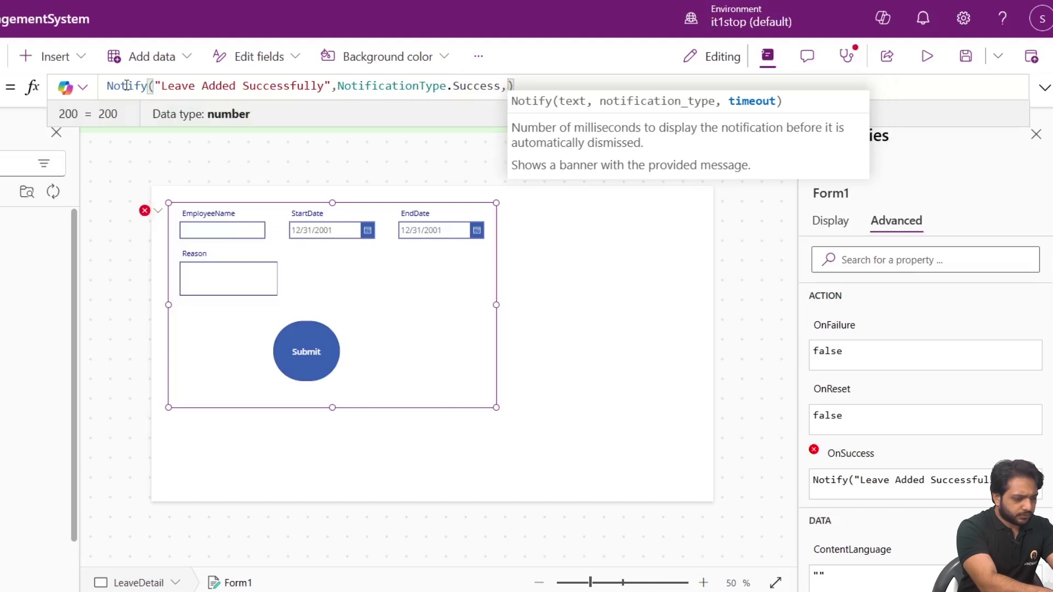
pyautogui.write('1000')
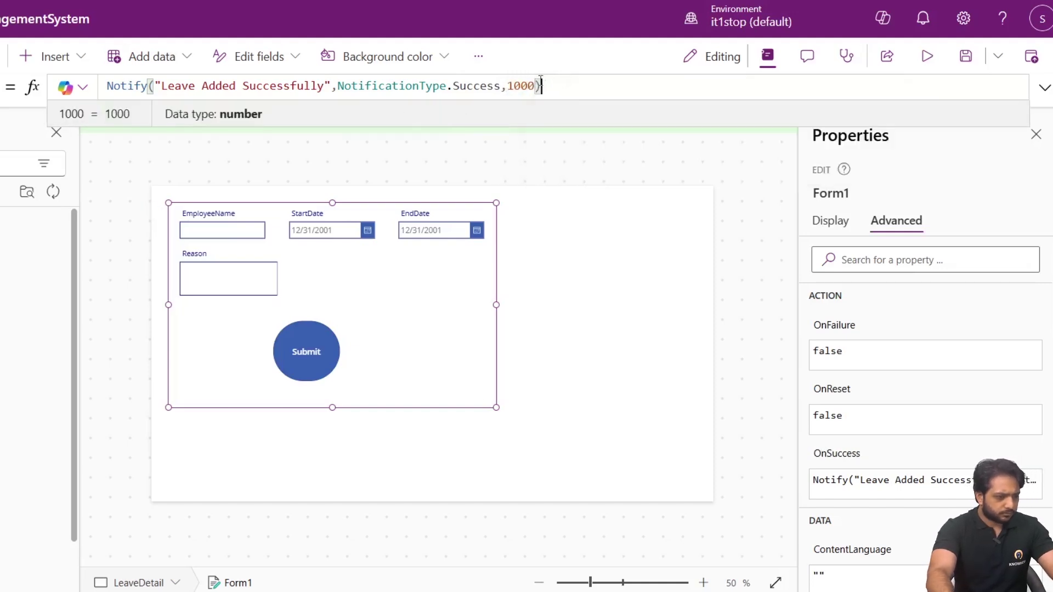
pyautogui.write(';')
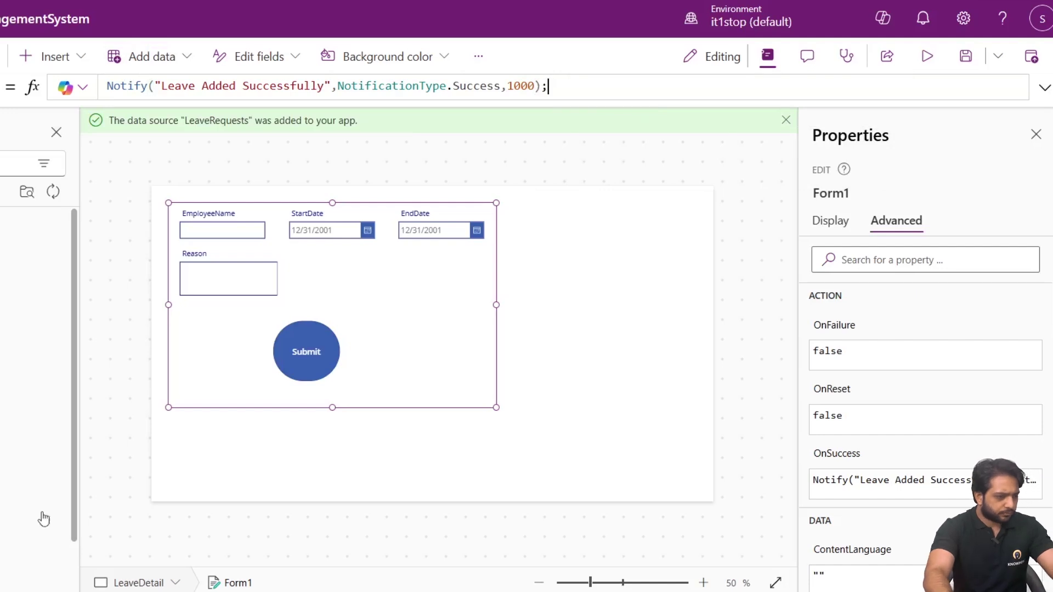
pyautogui.moveTo(385, 285)
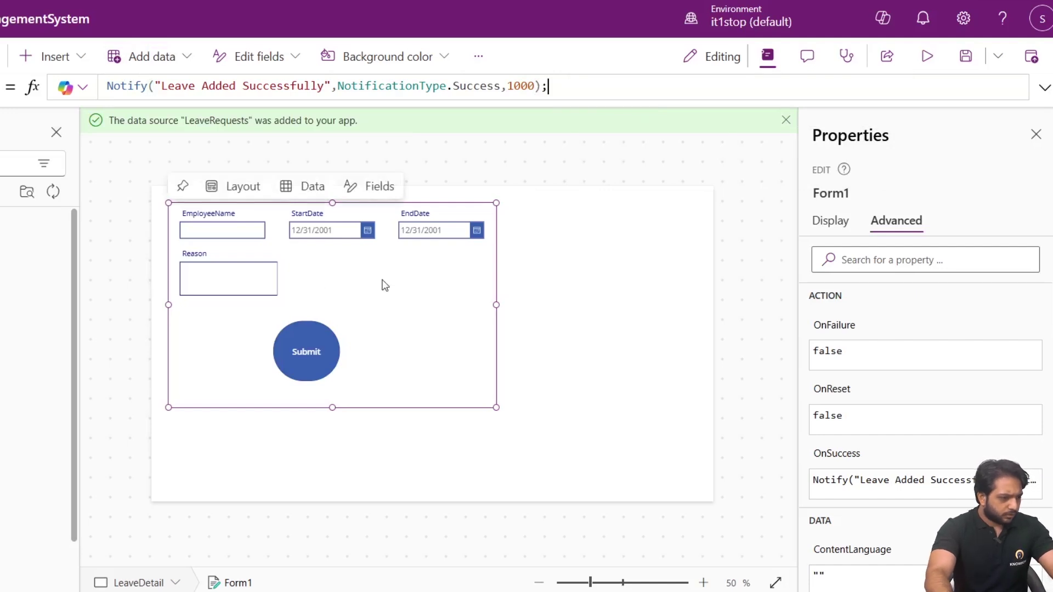
# Nudge the form slightly lower-left and move the Submit button a little lower.
pyautogui.moveTo(203, 210)
pyautogui.mouseDown()
pyautogui.moveTo(214, 278)
pyautogui.moveTo(185, 221)
pyautogui.mouseUp()
pyautogui.click(294, 350)
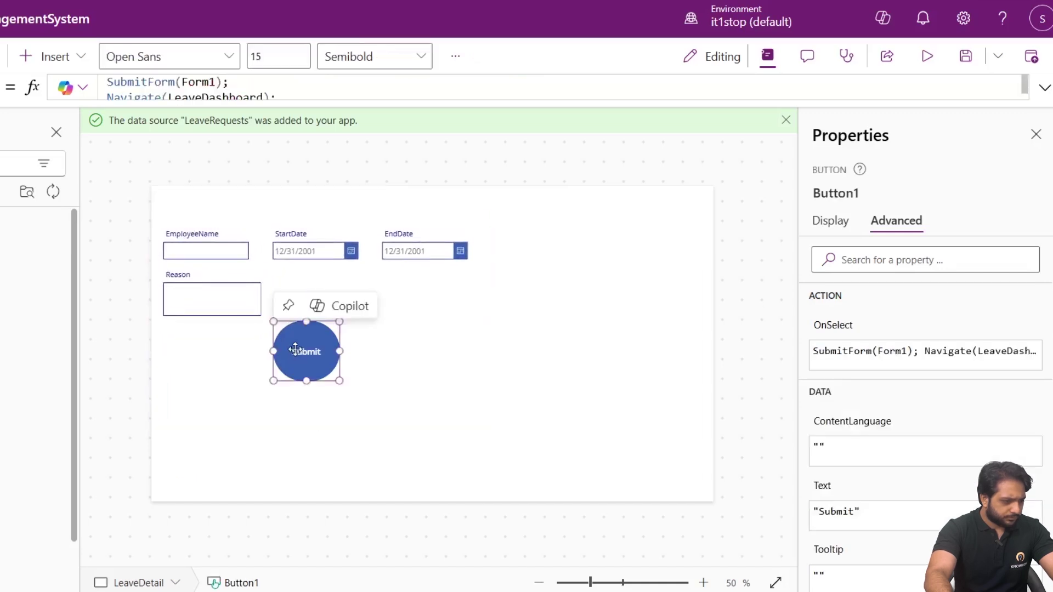
pyautogui.moveTo(295, 349); pyautogui.dragTo(289, 371)
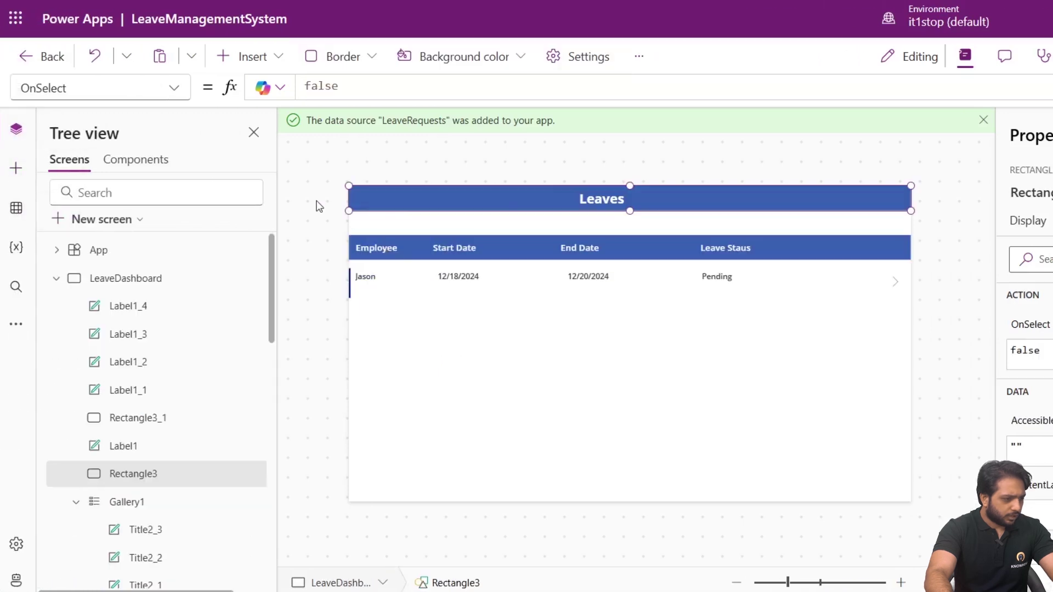
# Copy the blue header bar from LeaveDashboard and paste it at the top of LeaveDetail.
pyautogui.click(317, 204)
pyautogui.click(368, 199)
pyautogui.rightClick(368, 200)
pyautogui.click(412, 249)
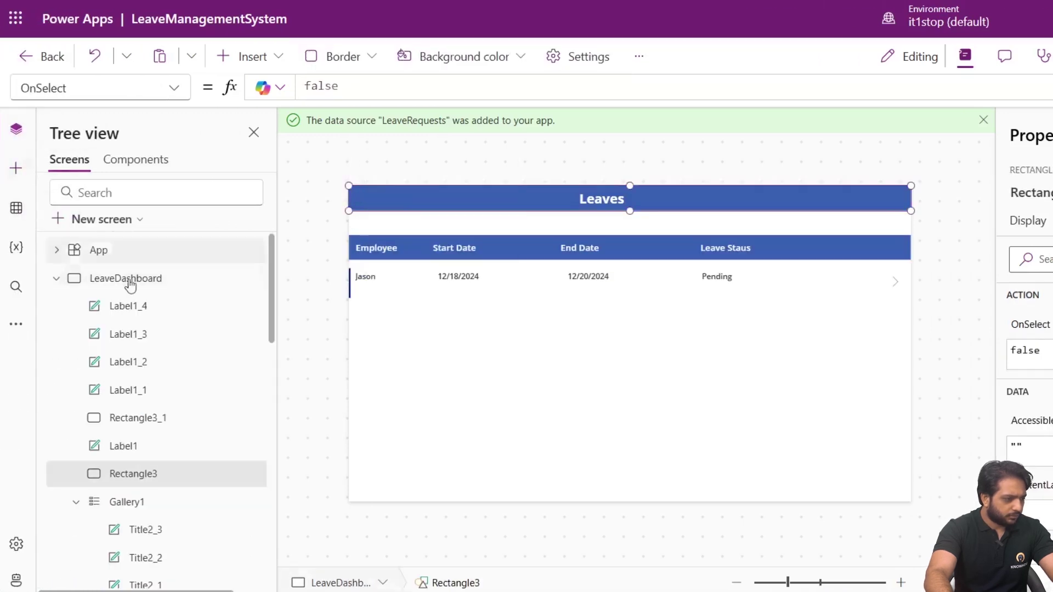
pyautogui.click(56, 279)
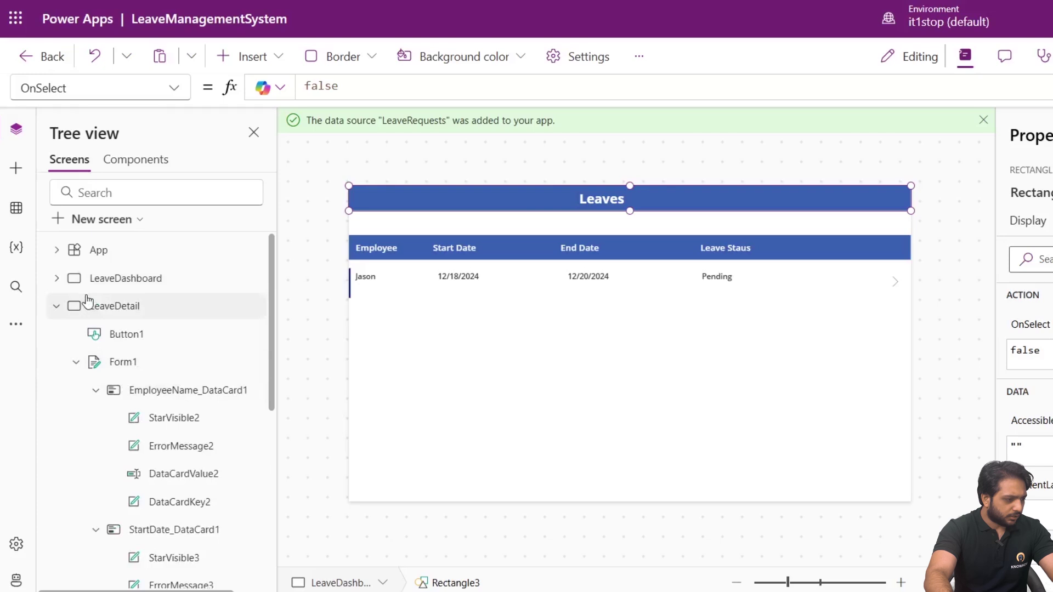
pyautogui.click(67, 311)
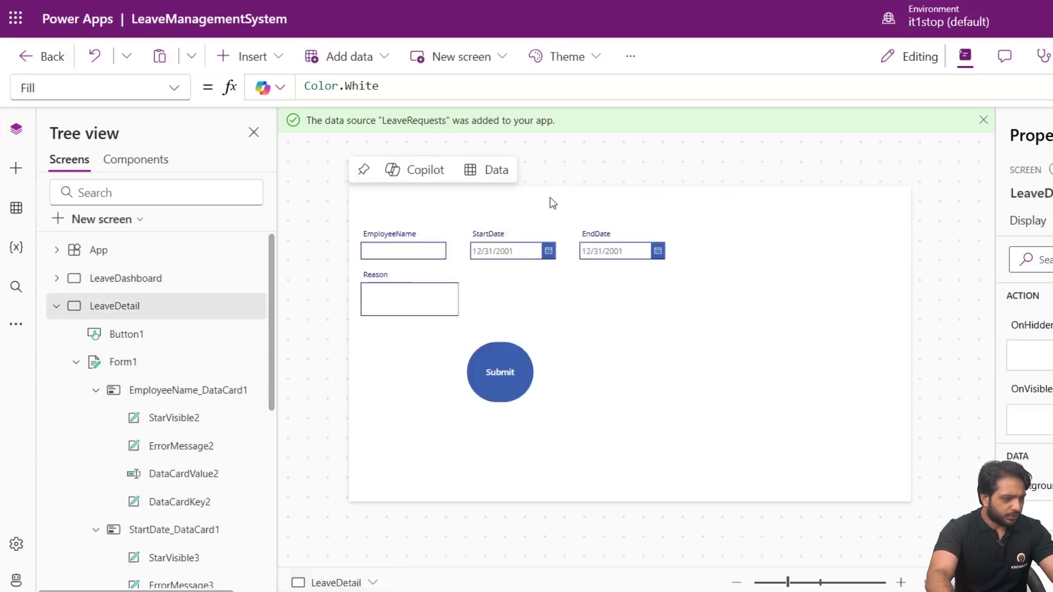
pyautogui.rightClick(528, 212)
pyautogui.moveTo(538, 228)
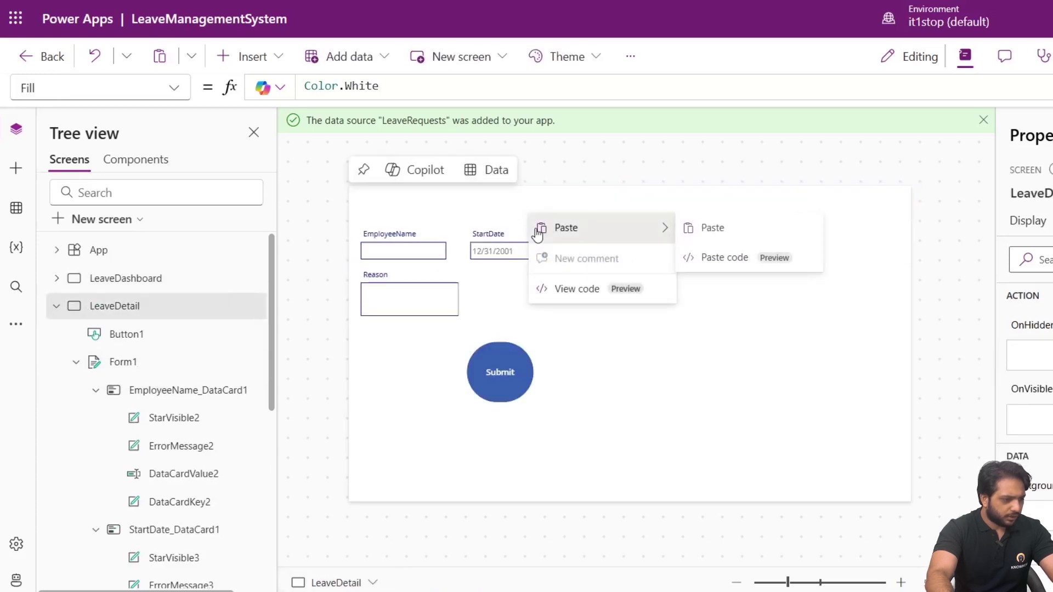
pyautogui.click(785, 232)
pyautogui.moveTo(531, 216); pyautogui.dragTo(538, 198)
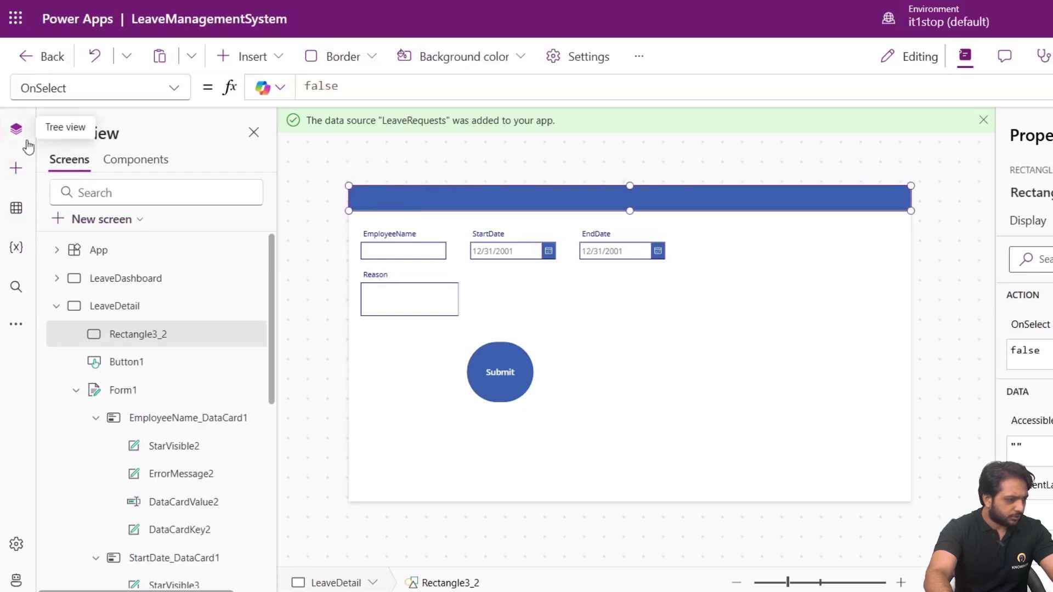
# Add a text label across the header bar reading 'Leave Detail' at font size 24.
pyautogui.click(16, 170)
pyautogui.click(102, 252)
pyautogui.moveTo(378, 199); pyautogui.dragTo(596, 198)
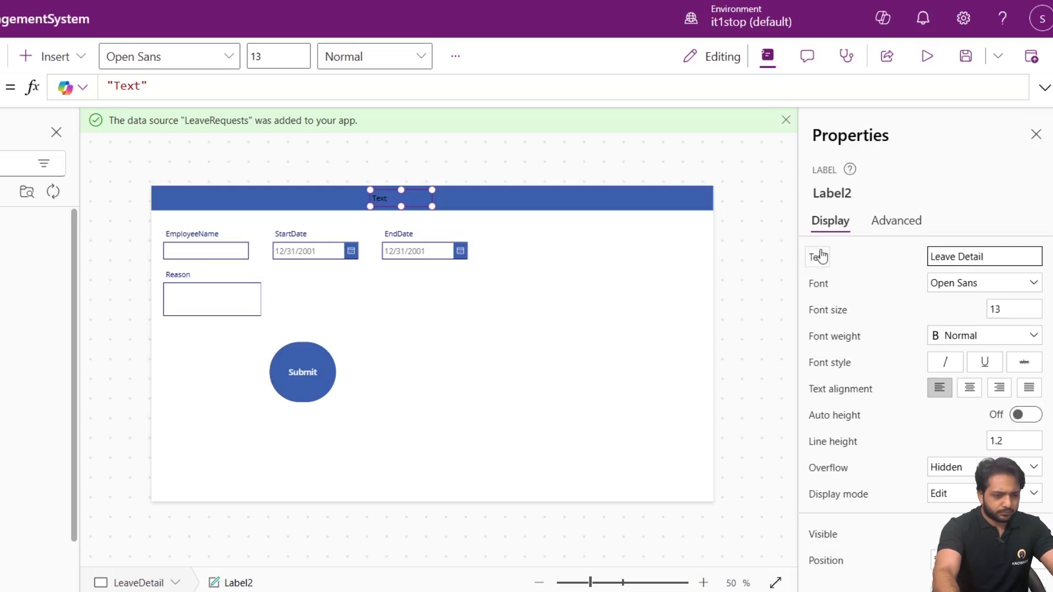
pyautogui.click(1001, 310)
pyautogui.write('24')
# Make the Leave Detail title bold with white text.
pyautogui.click(958, 333)
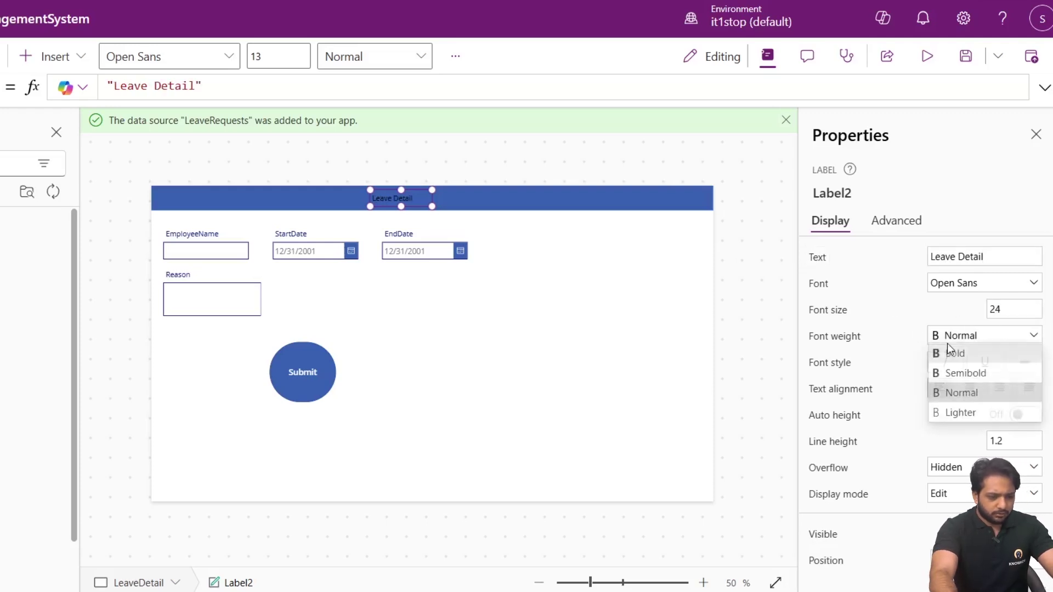
pyautogui.click(954, 353)
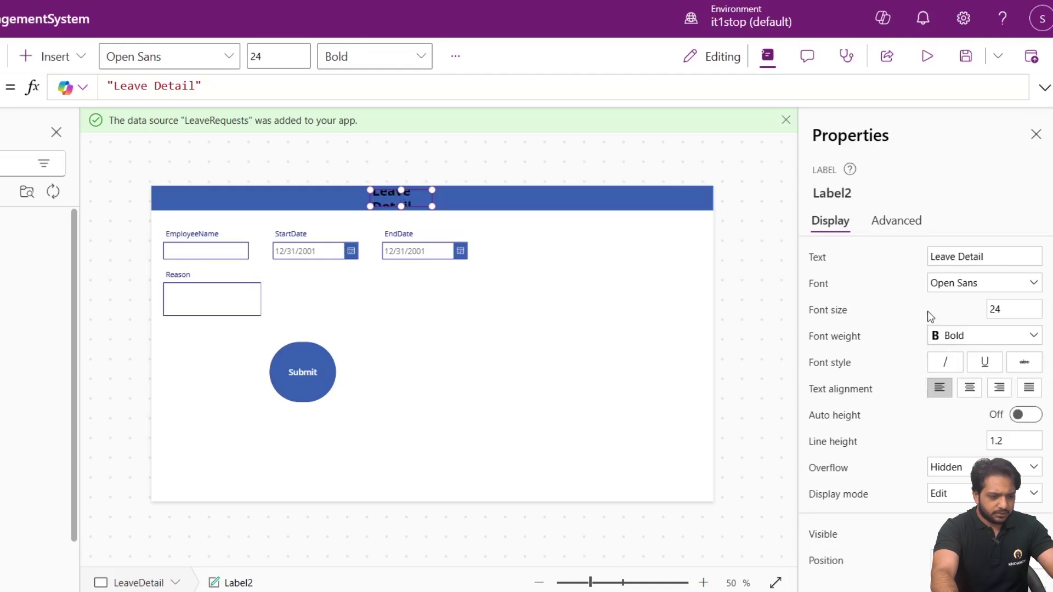
pyautogui.scroll(-6, 898, 370)
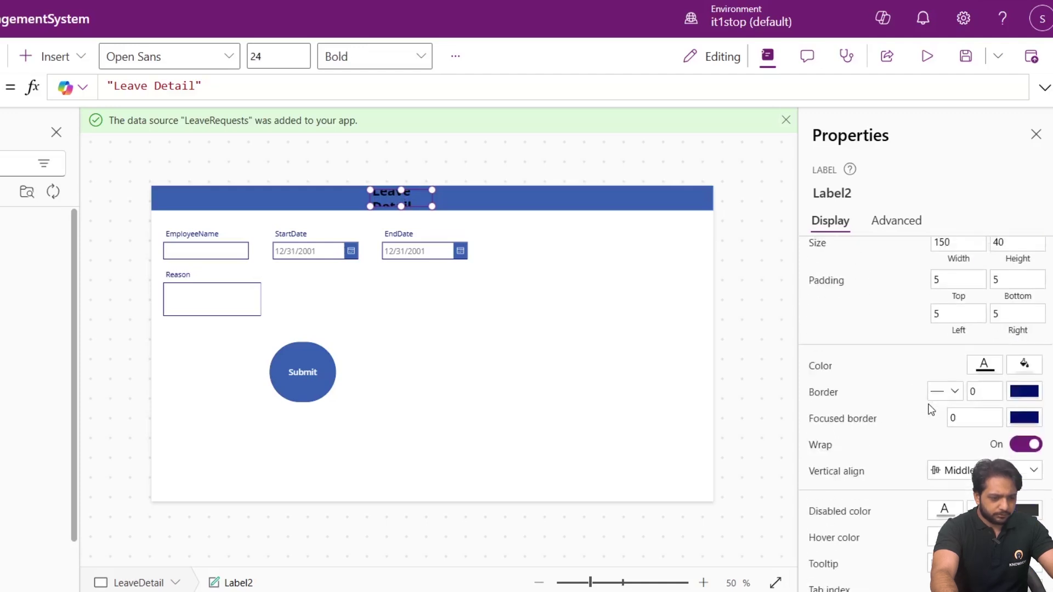
pyautogui.click(984, 359)
pyautogui.click(709, 481)
pyautogui.click(510, 265)
pyautogui.click(539, 170)
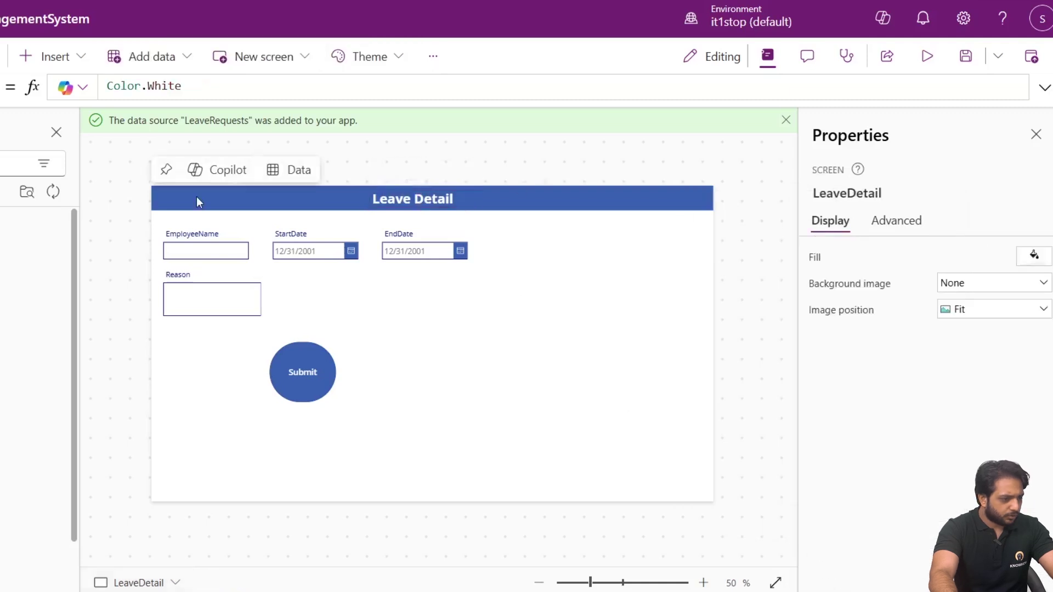
pyautogui.click(196, 202)
# Insert a back arrow icon at the header's left end and colour it white.
pyautogui.click(22, 163)
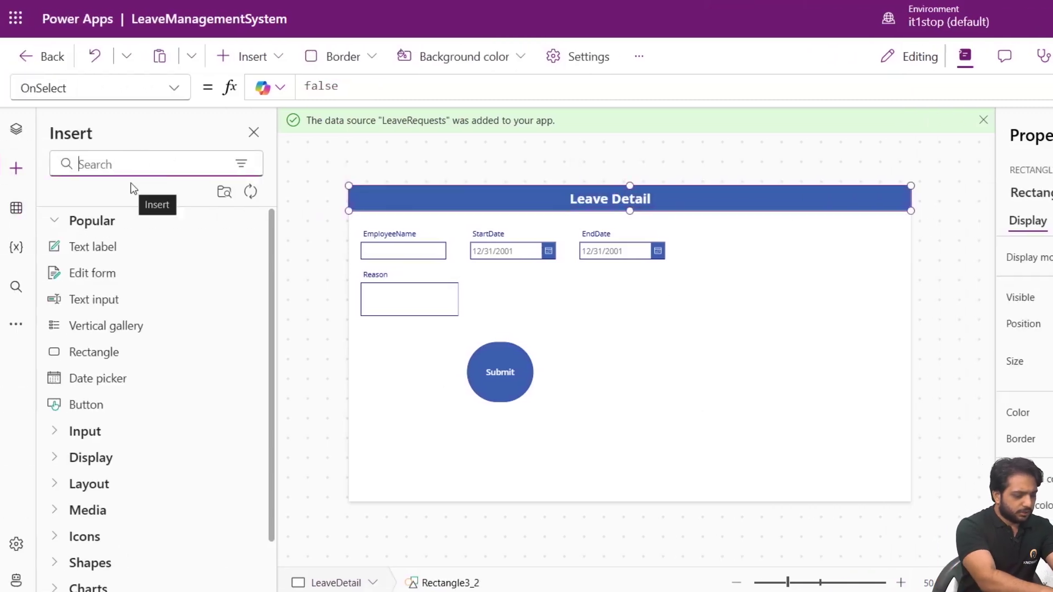
pyautogui.write('back')
pyautogui.click(132, 248)
pyautogui.moveTo(361, 200); pyautogui.dragTo(354, 198)
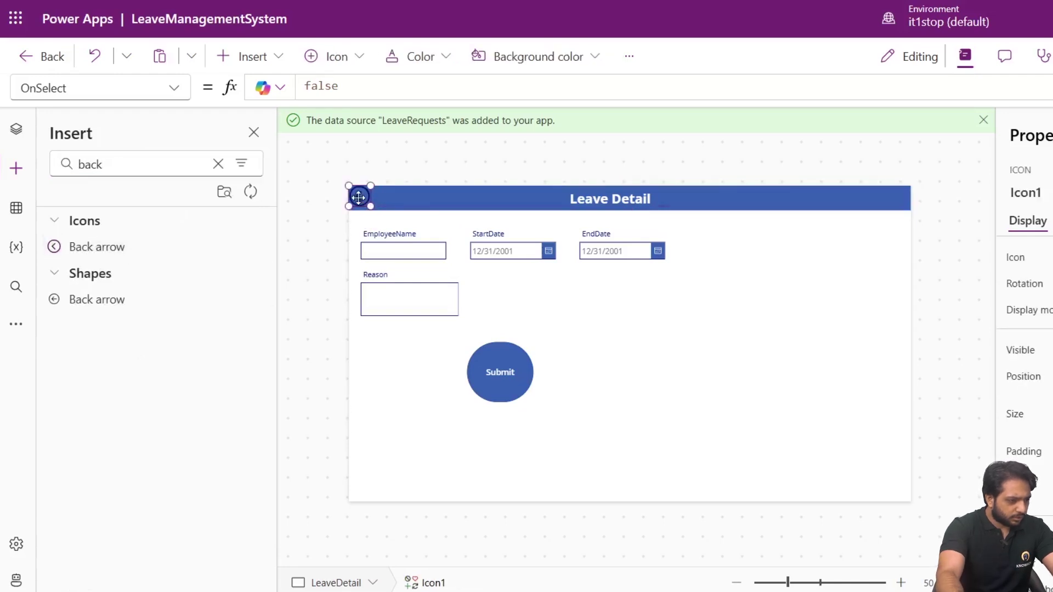
pyautogui.click(393, 157)
pyautogui.click(365, 199)
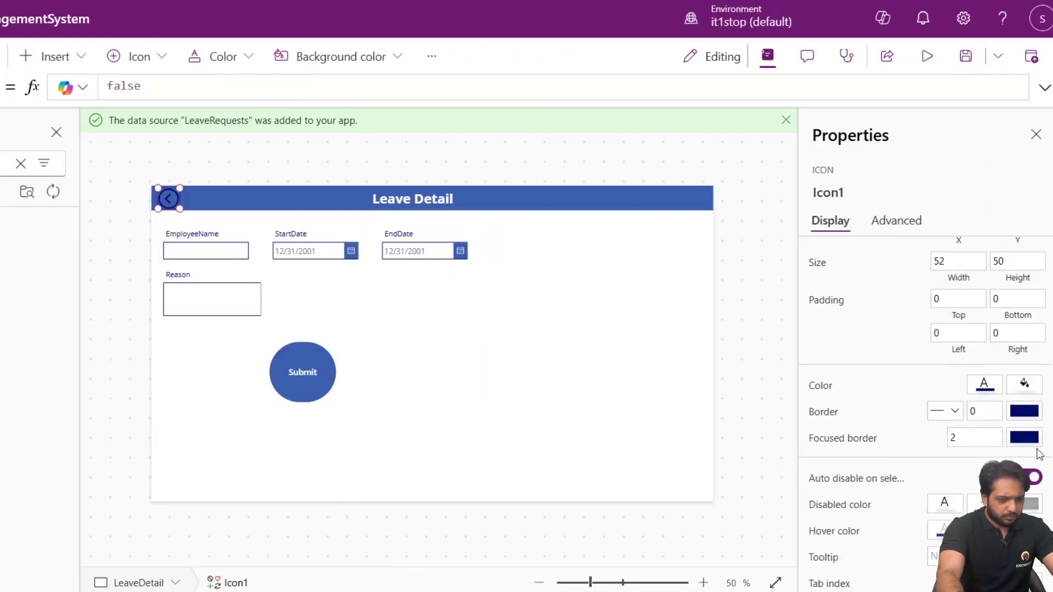
pyautogui.click(983, 387)
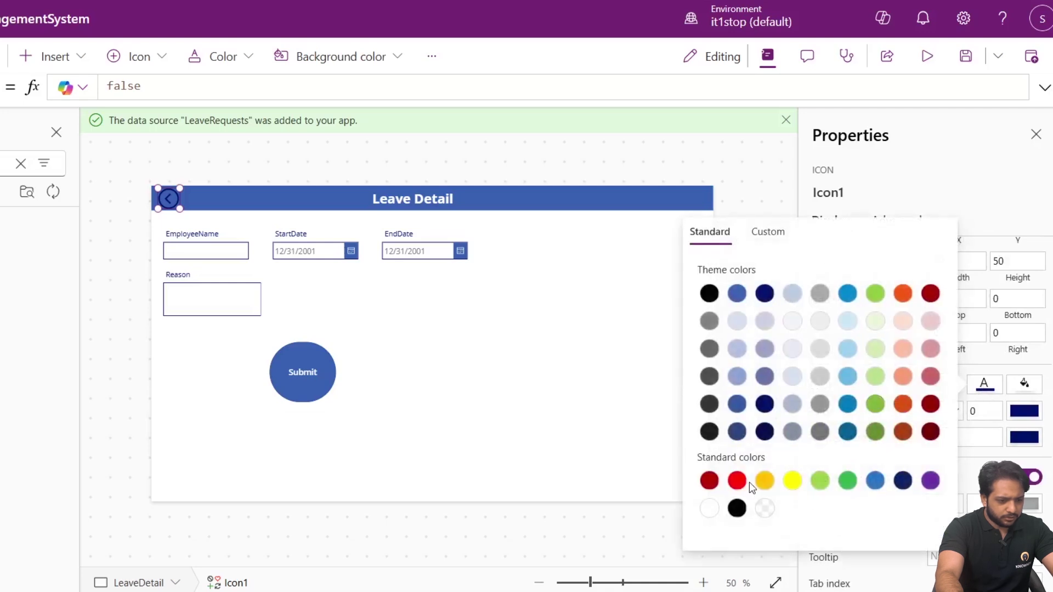
pyautogui.click(709, 509)
# Set the back arrow's OnSelect formula to Navigate(LeaveDashboard);.
pyautogui.click(896, 221)
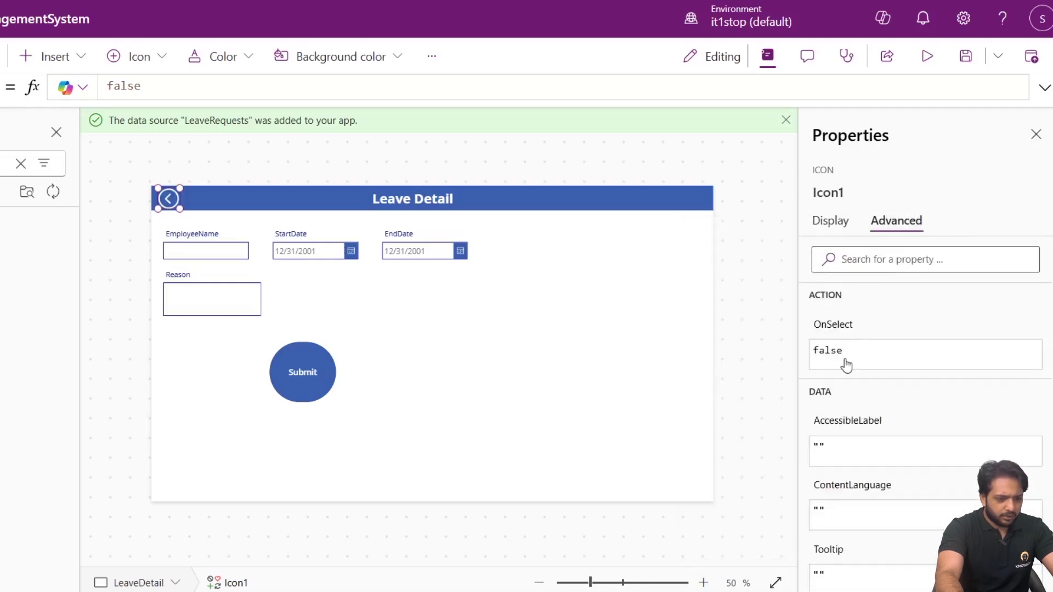
pyautogui.click(204, 77)
pyautogui.hotkey('ctrl', 'a')
pyautogui.write('navig')
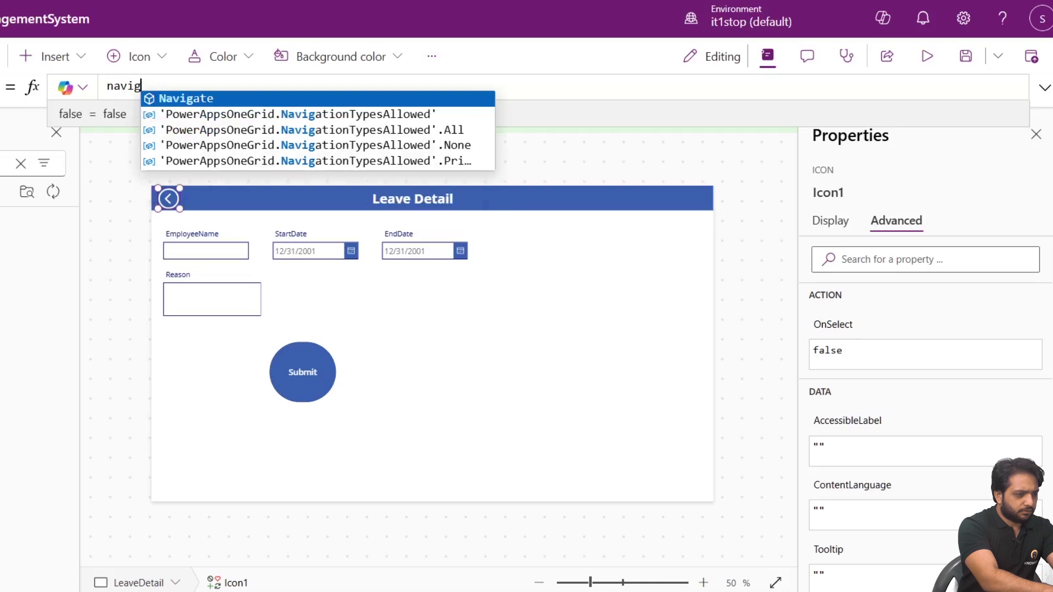
pyautogui.press('Tab')
pyautogui.write('(')
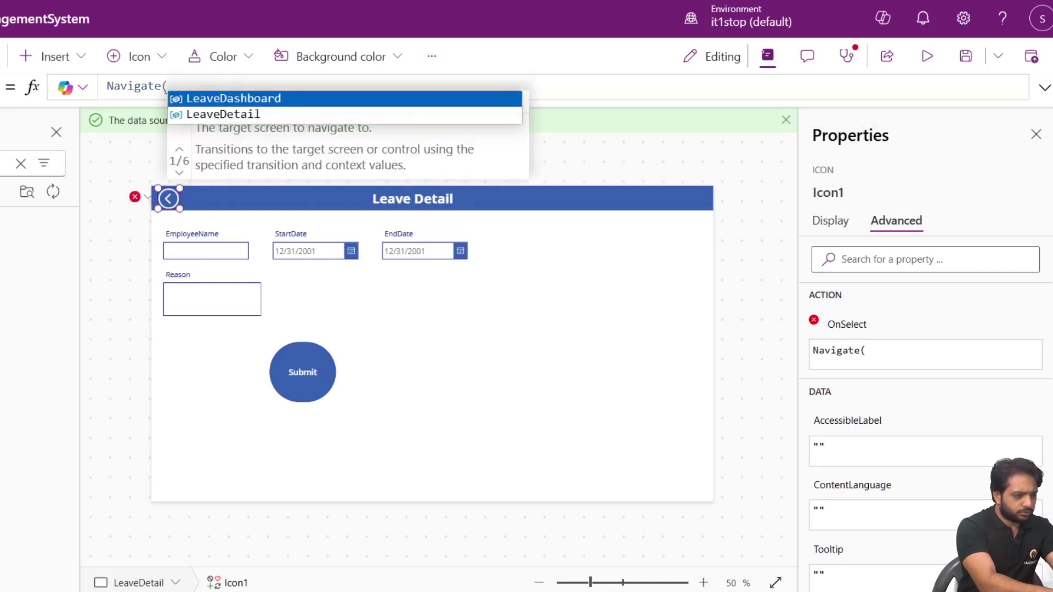
pyautogui.press('Down')
pyautogui.press('Tab')
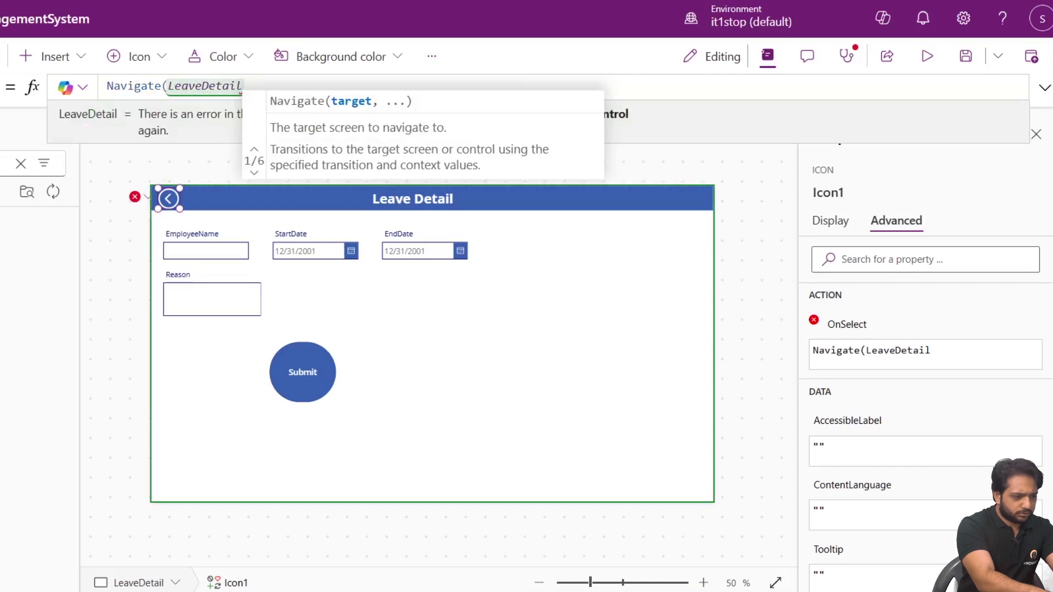
pyautogui.press('BackSpace')
pyautogui.press('BackSpace')
pyautogui.write('as')
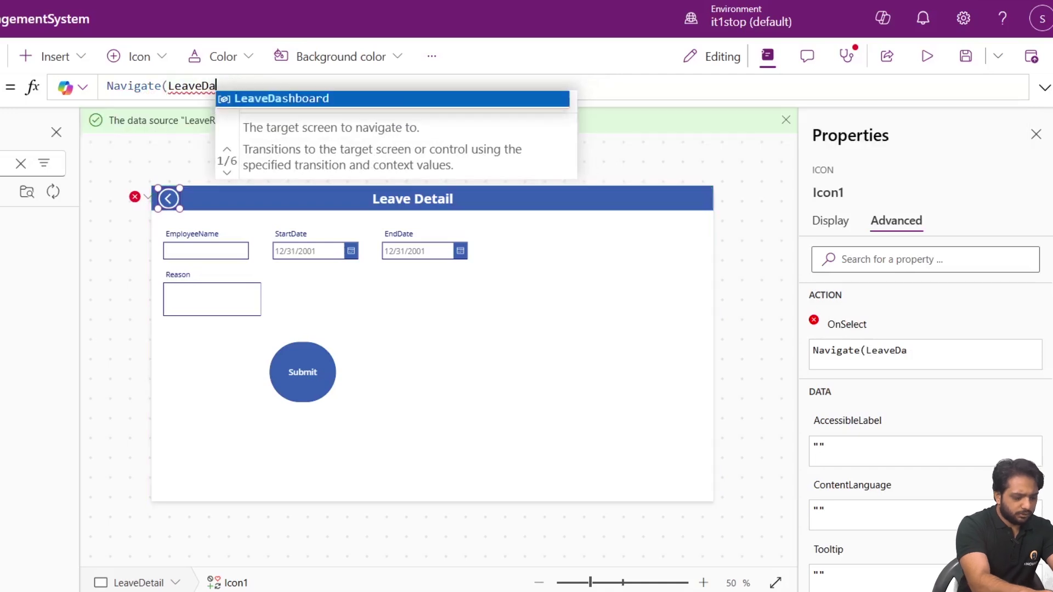
pyautogui.press('Tab')
pyautogui.write(');')
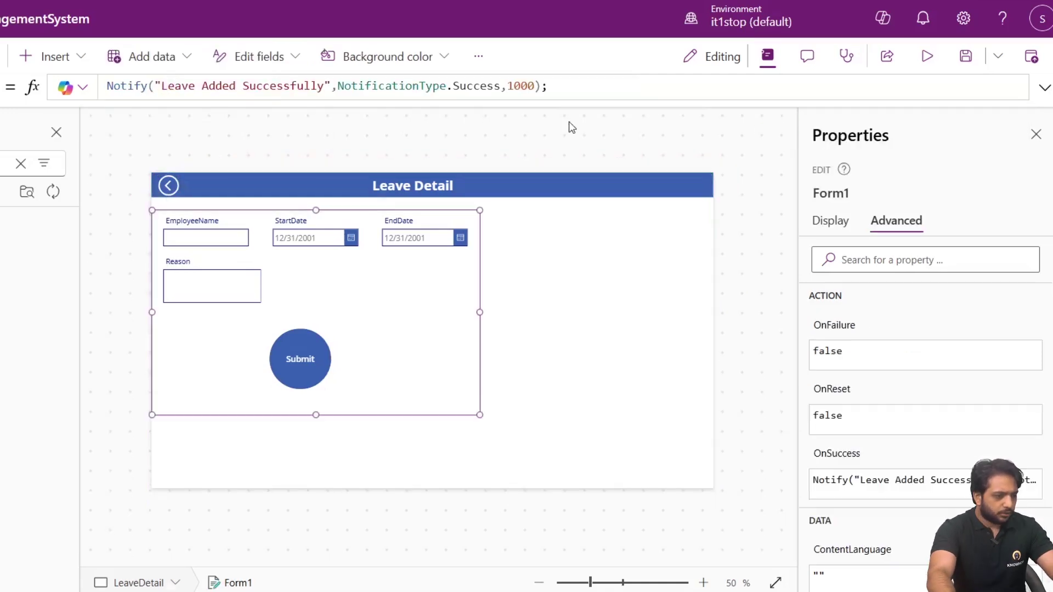
pyautogui.click(571, 127)
pyautogui.click(231, 342)
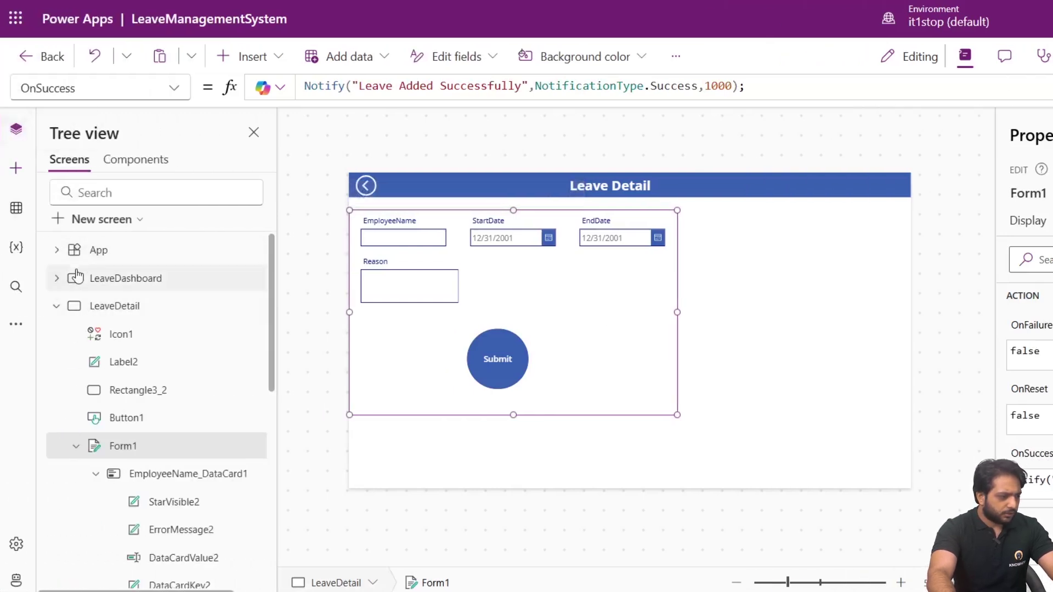
# Insert a plus Add icon at the far right of the white band on LeaveDashboard.
pyautogui.click(104, 279)
pyautogui.click(564, 302)
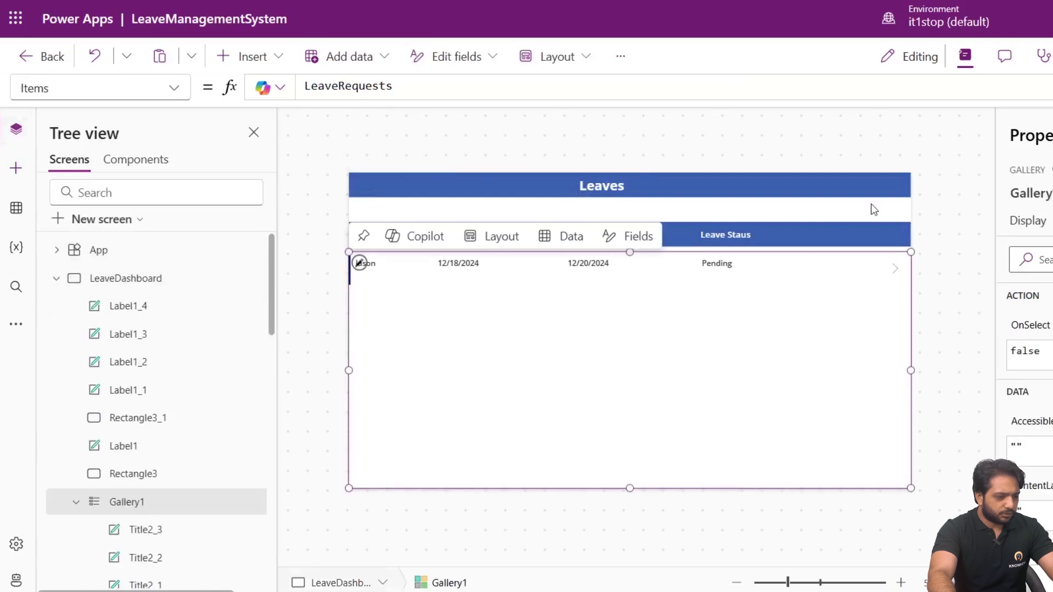
pyautogui.click(16, 168)
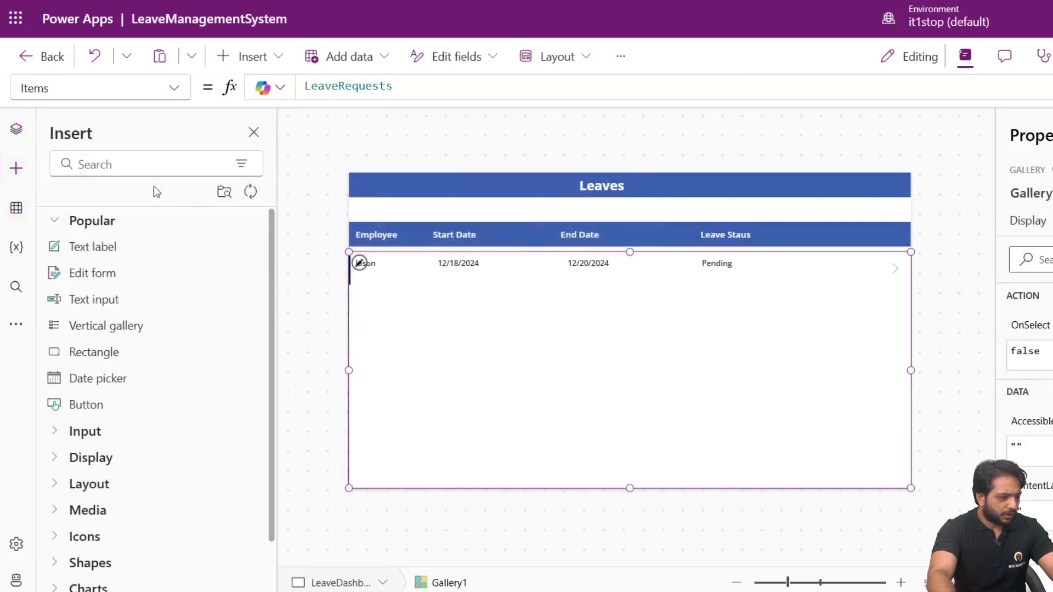
pyautogui.click(143, 164)
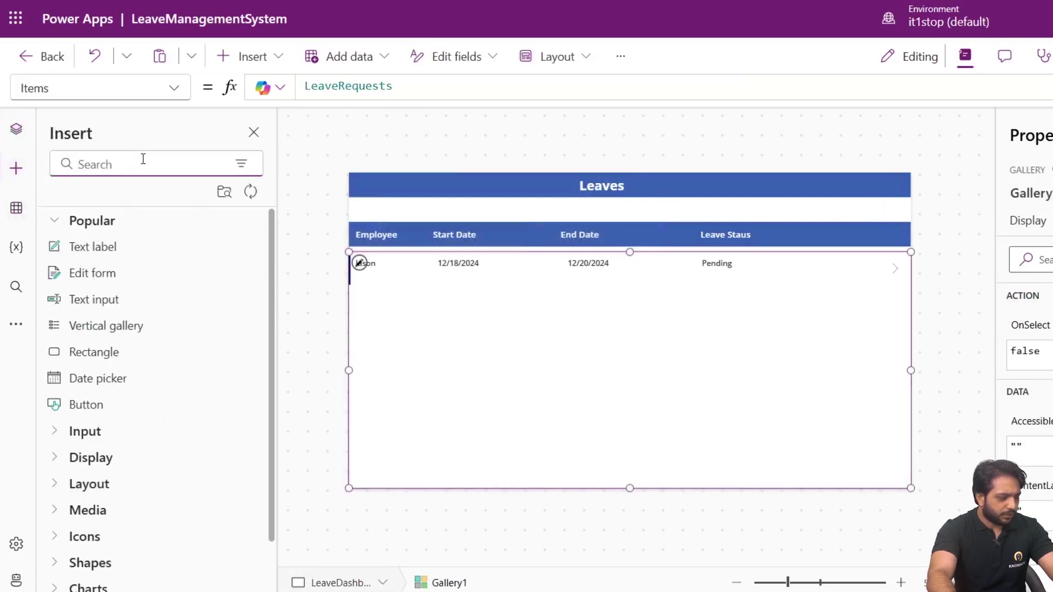
pyautogui.write('add')
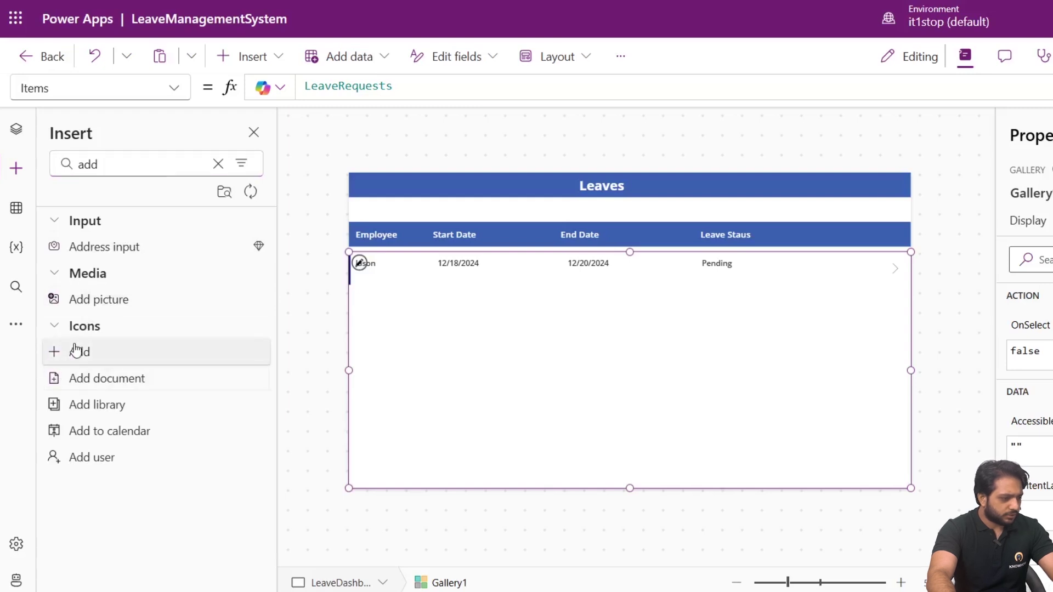
pyautogui.click(76, 349)
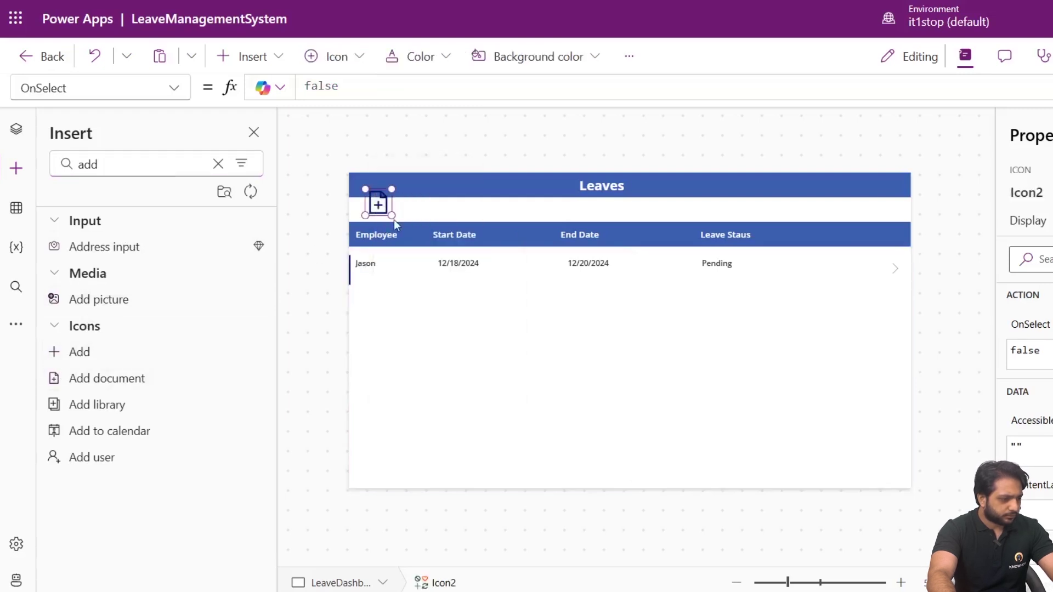
pyautogui.press('Delete')
pyautogui.click(68, 349)
pyautogui.moveTo(379, 206); pyautogui.dragTo(565, 209)
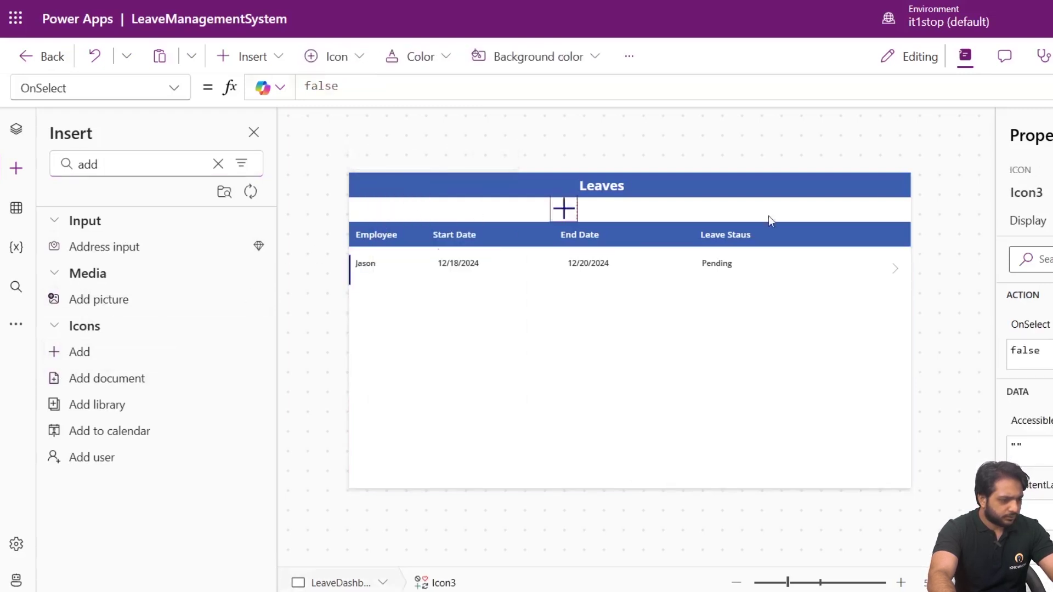
pyautogui.moveTo(841, 231); pyautogui.dragTo(896, 213)
pyautogui.click(811, 211)
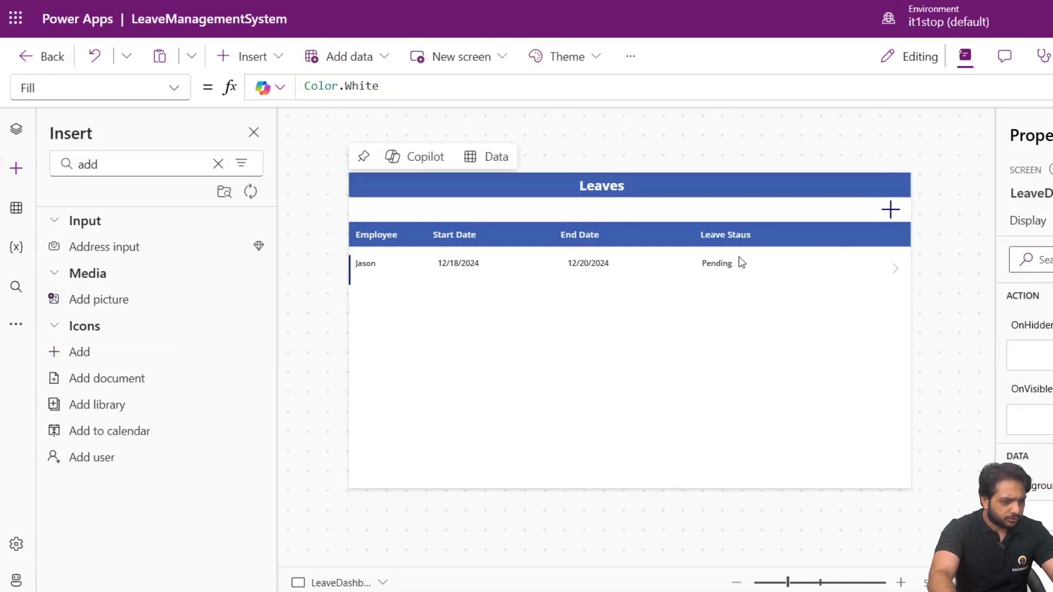
# Copy the Pending label into the gallery row, move it right, and set its Text to ThisItem.Reason.
pyautogui.click(732, 263)
pyautogui.rightClick(726, 264)
pyautogui.click(759, 311)
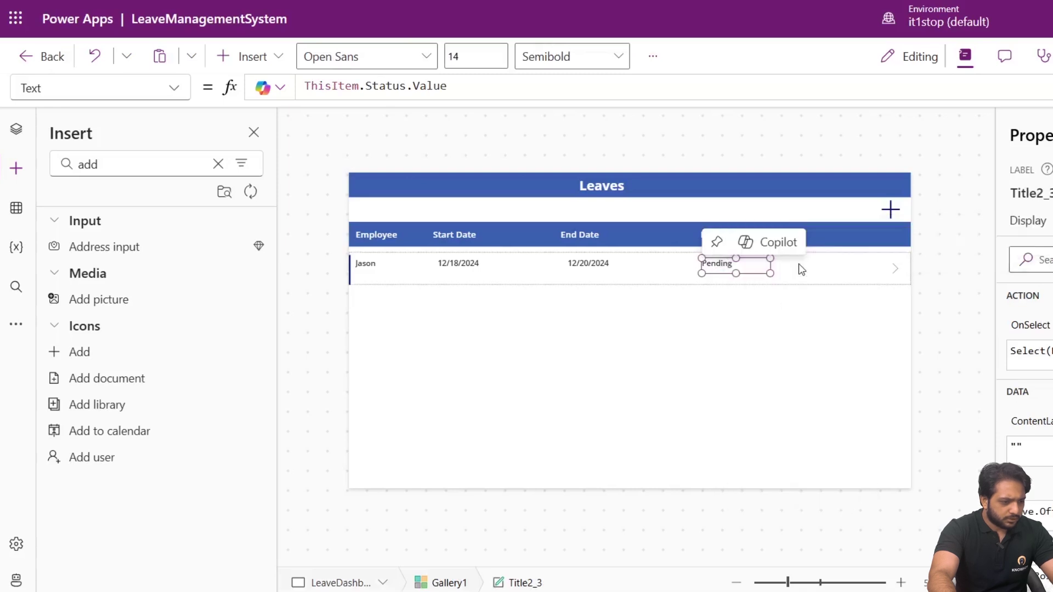
pyautogui.click(801, 266)
pyautogui.hotkey('ctrl', 'v')
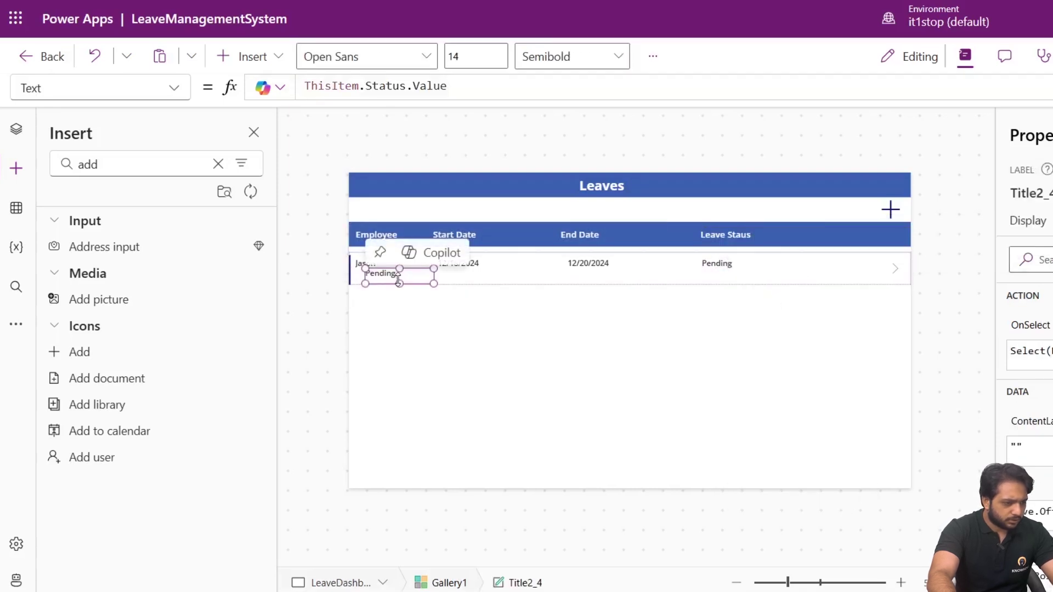
pyautogui.moveTo(398, 281); pyautogui.dragTo(835, 267)
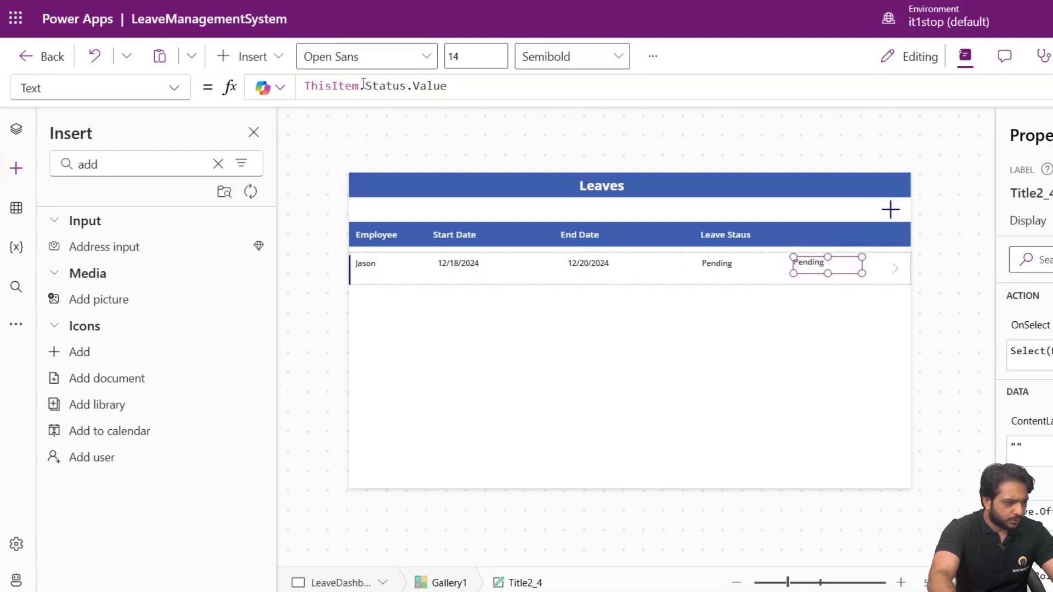
pyautogui.moveTo(365, 86); pyautogui.dragTo(509, 104)
pyautogui.write('Rea')
pyautogui.click(740, 234)
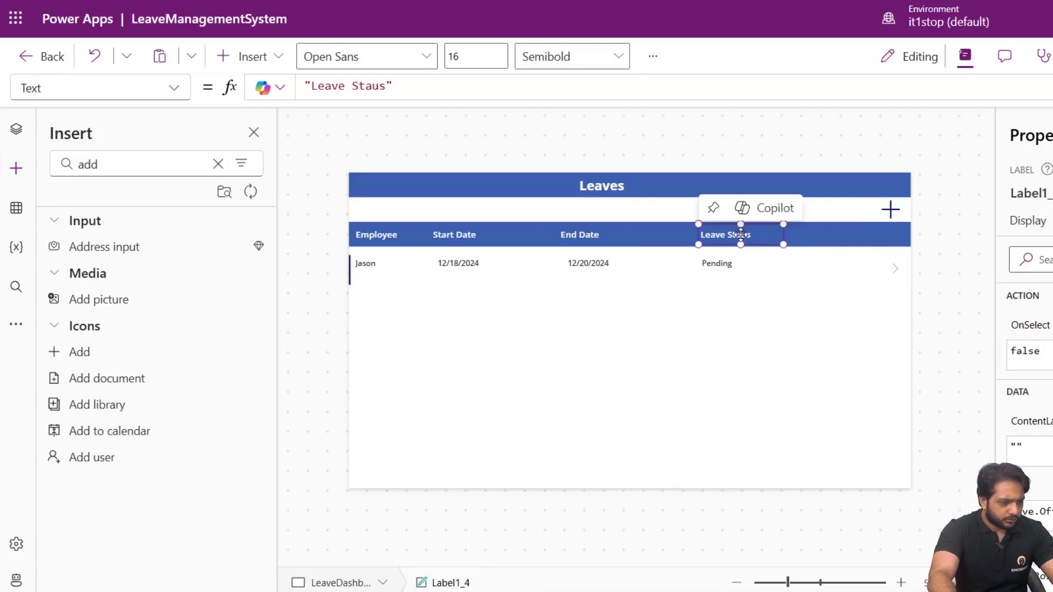
# Duplicate the Leave Staus heading beside it and change its text to Reason.
pyautogui.click(823, 244)
pyautogui.hotkey('ctrl', 'v')
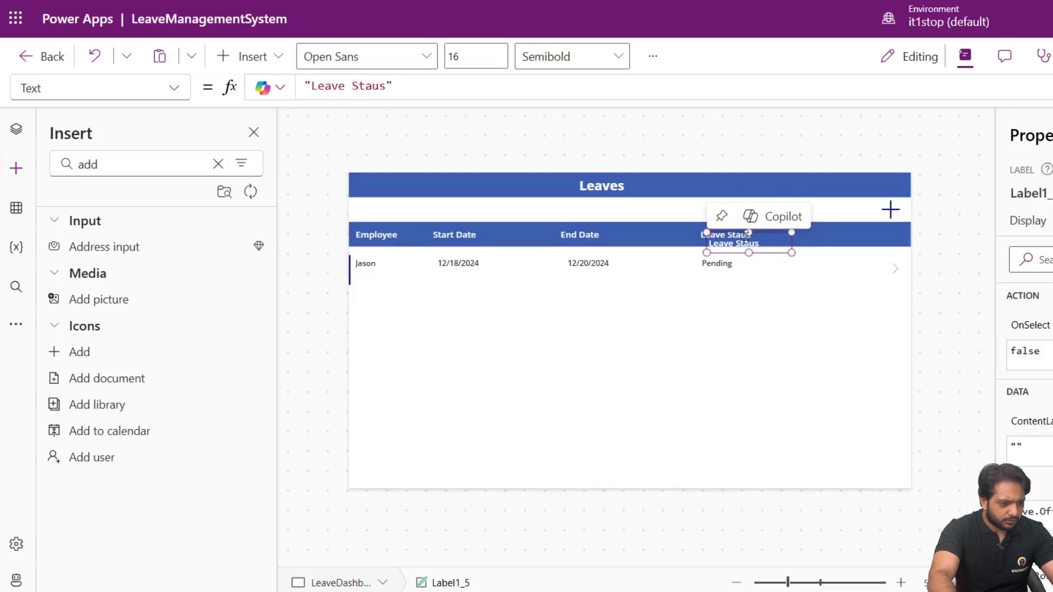
pyautogui.moveTo(748, 237); pyautogui.dragTo(861, 243)
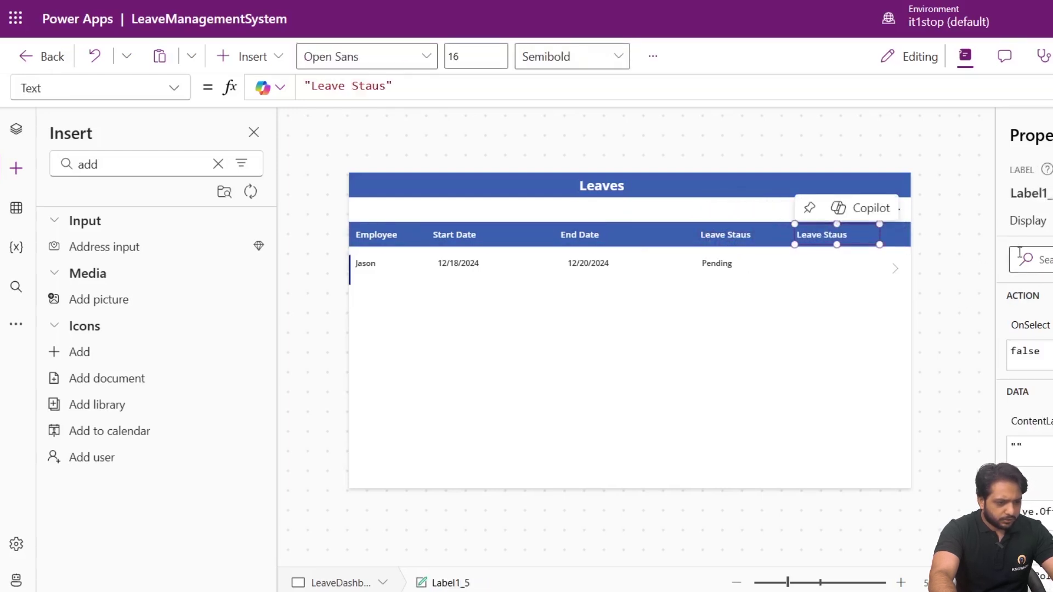
pyautogui.click(831, 222)
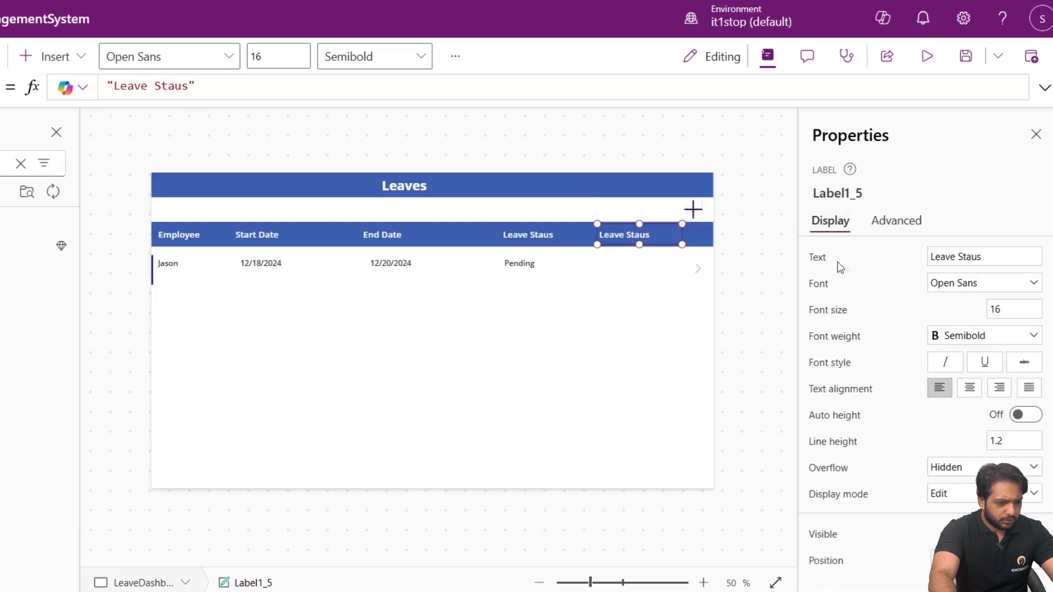
pyautogui.click(984, 257)
pyautogui.write('Reason')
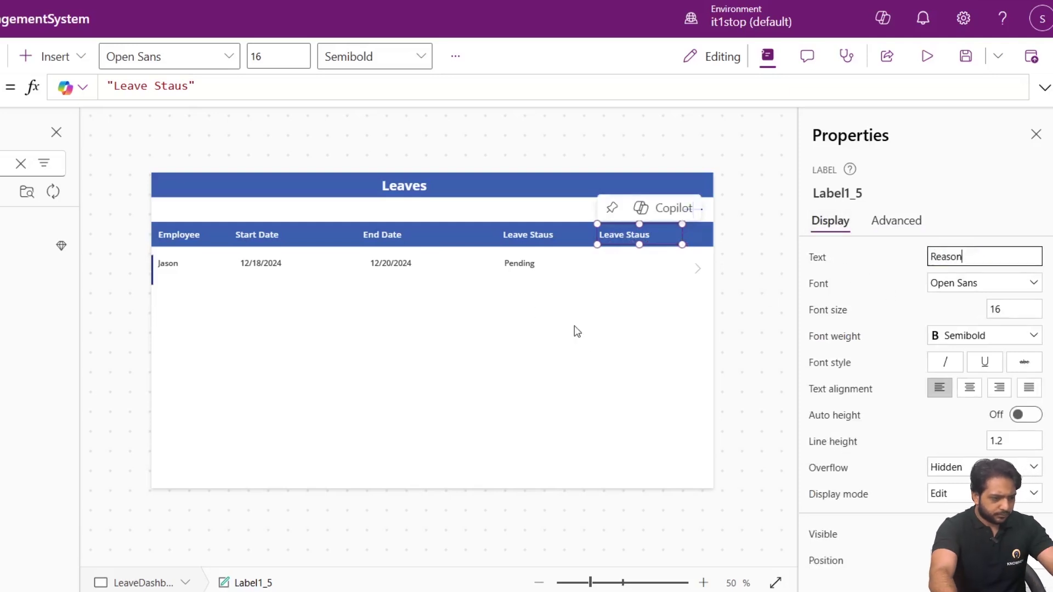
# Check the new Reason label in the gallery row, then switch to the SharePoint LeaveRequests list.
pyautogui.click(606, 256)
pyautogui.click(627, 284)
pyautogui.click(618, 263)
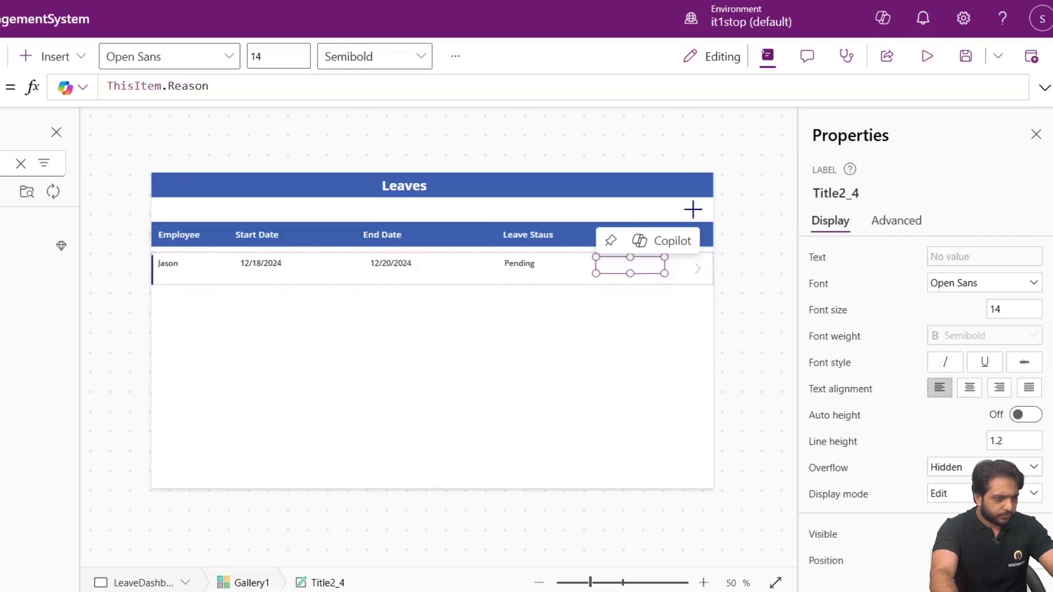
pyautogui.hotkey('alt', 'Tab')
pyautogui.click(661, 272)
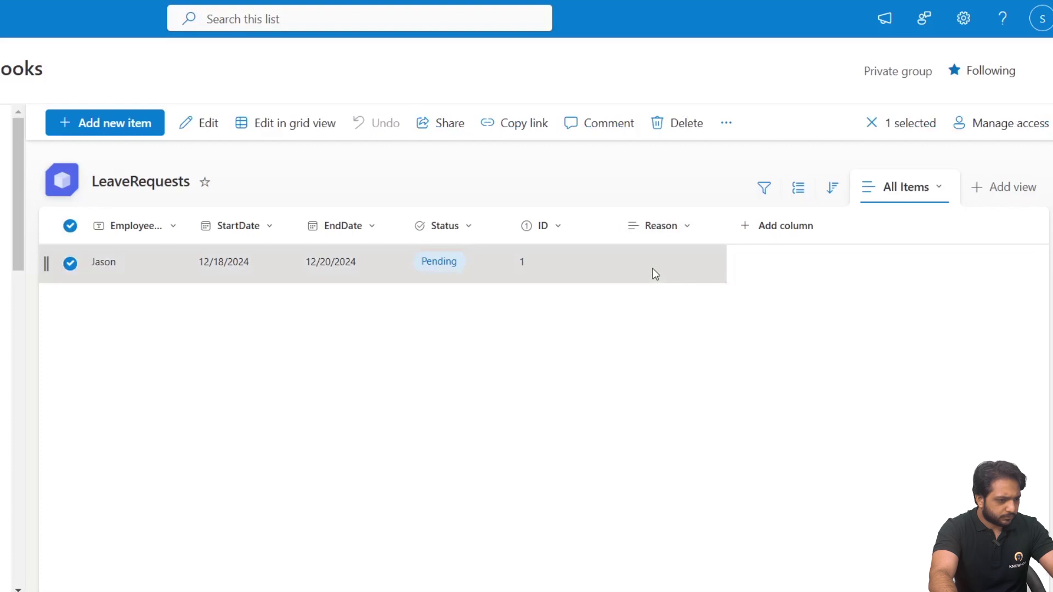
# Enter Abc as the leave request's Reason in SharePoint and go back to Power Apps.
pyautogui.doubleClick(653, 268)
pyautogui.scroll(-1, 96, 395)
pyautogui.click(77, 454)
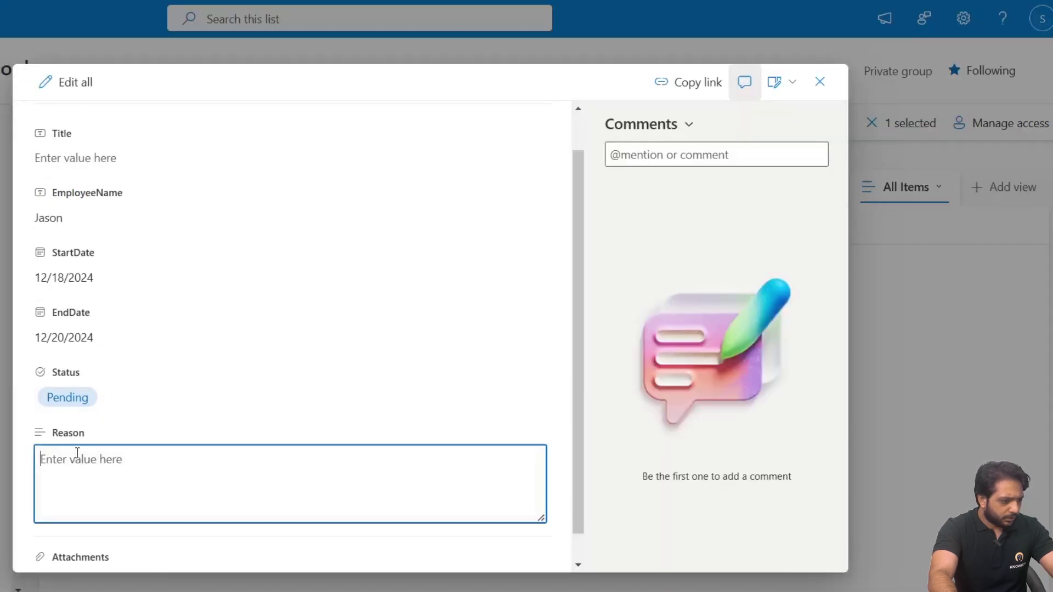
pyautogui.write('Abc')
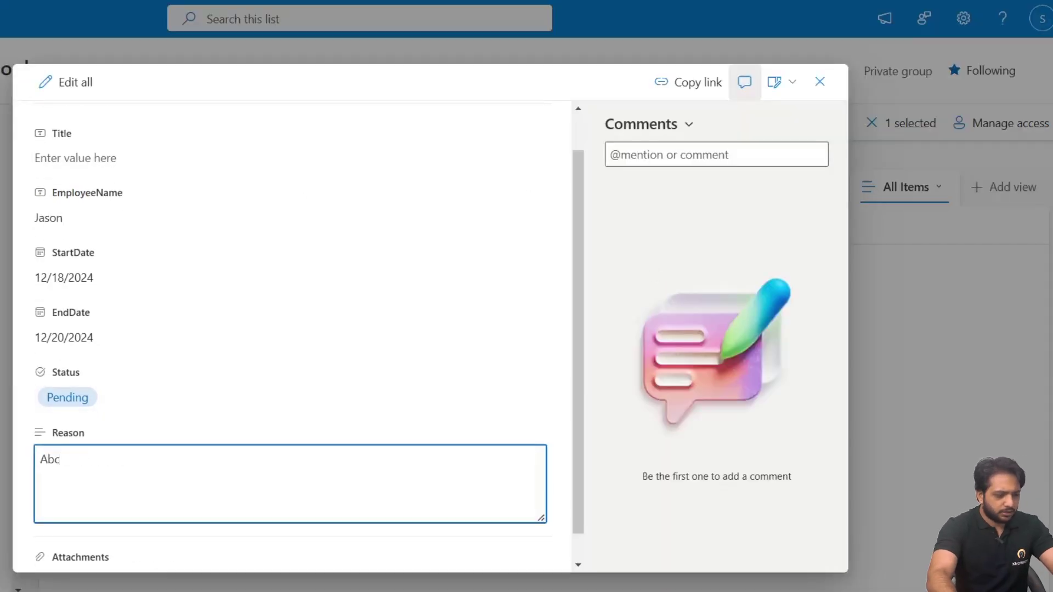
pyautogui.click(820, 81)
pyautogui.hotkey('ctrl', 'Tab')
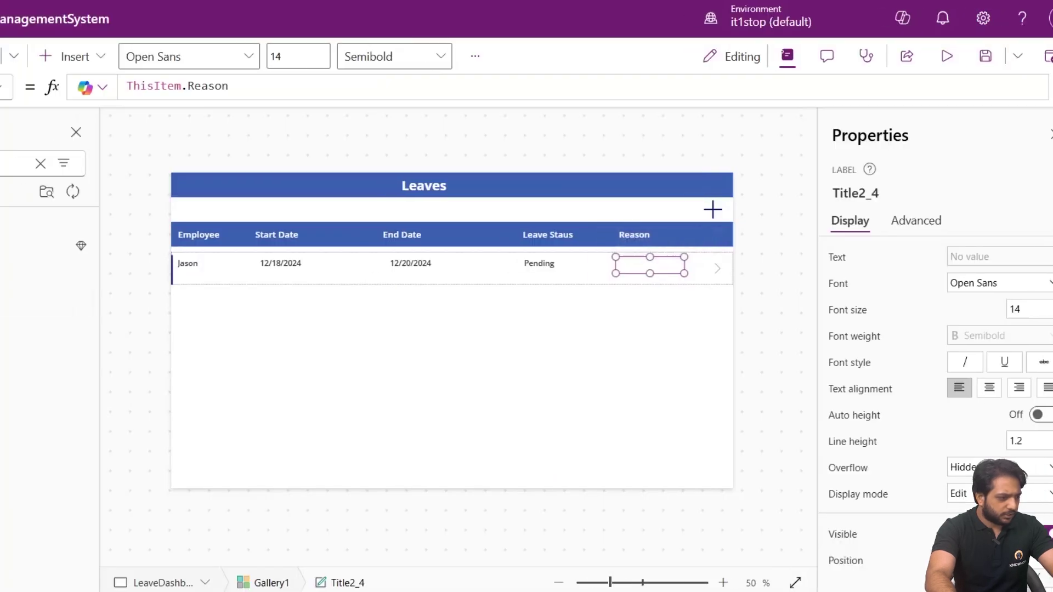
# Refresh the LeaveRequests data source so the gallery shows the new Reason.
pyautogui.click(16, 208)
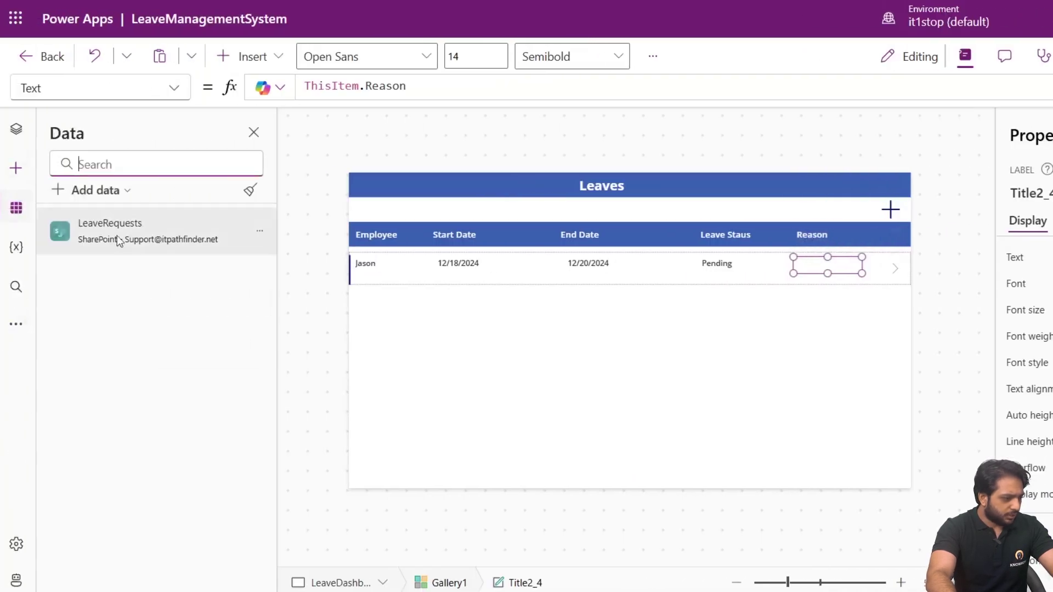
pyautogui.rightClick(117, 236)
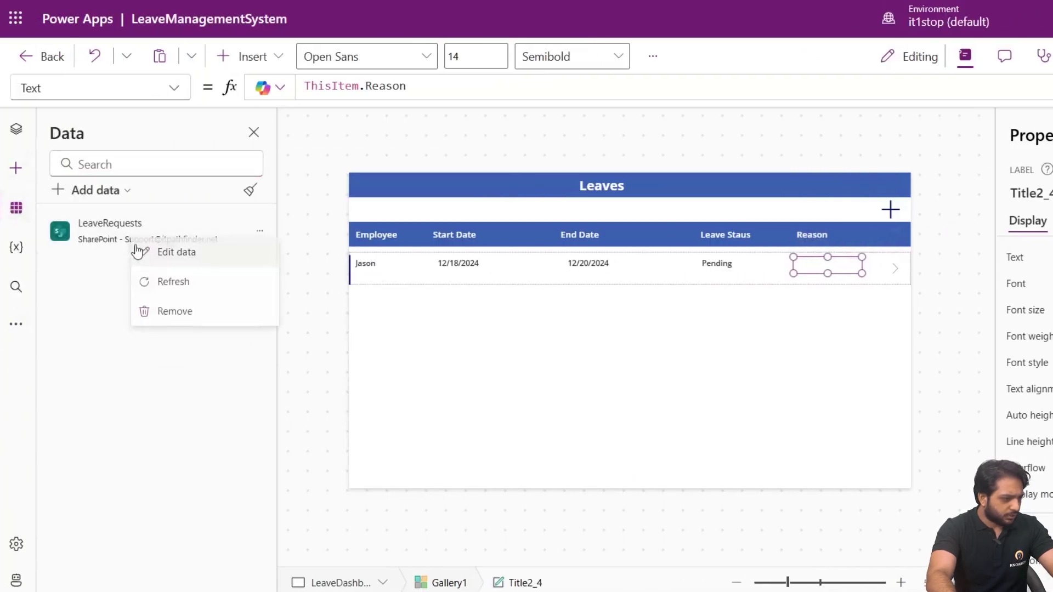
pyautogui.click(159, 277)
pyautogui.click(580, 368)
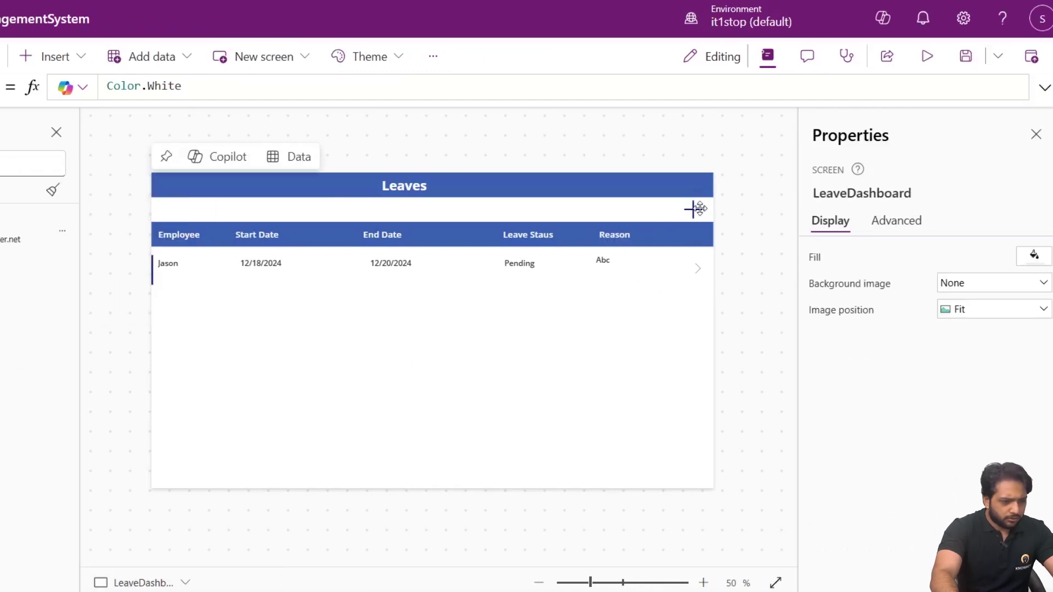
# Set the plus icon's OnSelect to Set(varform,"New"); Navigate(LeaveDetail);.
pyautogui.click(699, 208)
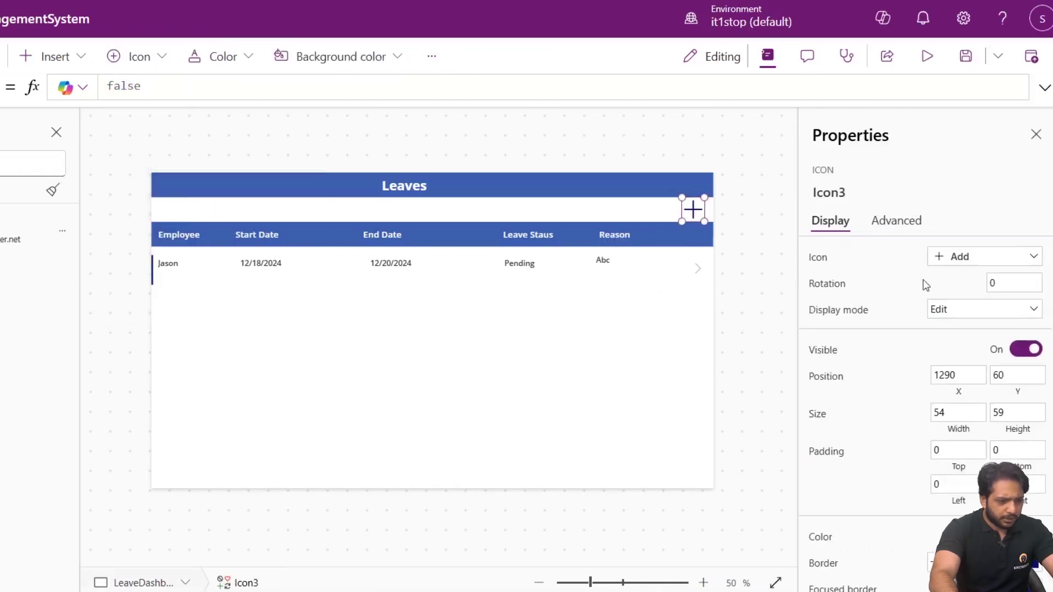
pyautogui.click(902, 224)
pyautogui.click(838, 362)
pyautogui.hotkey('ctrl', 'a')
pyautogui.write('set')
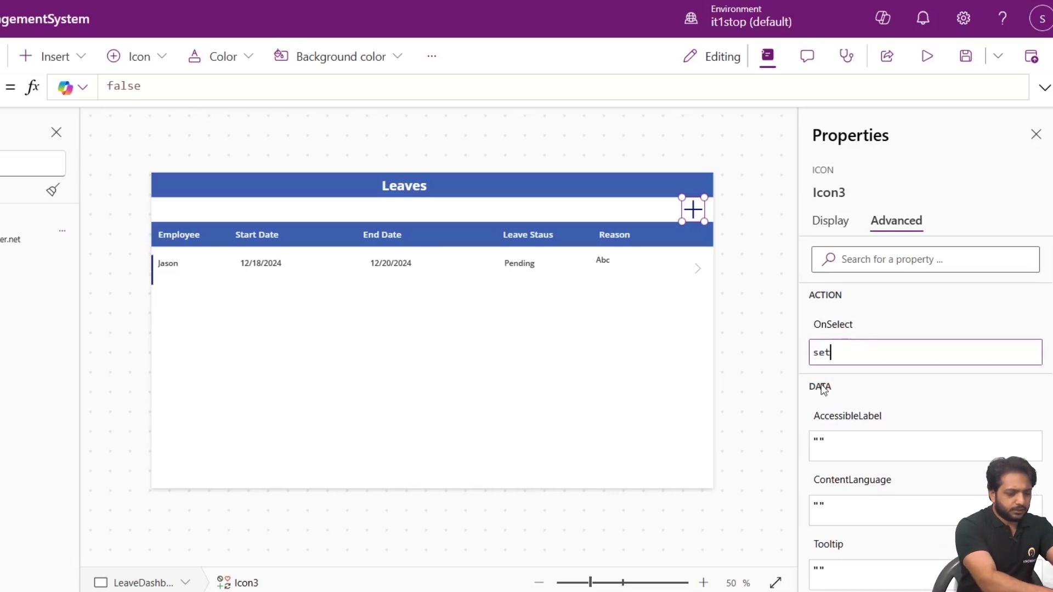
pyautogui.write('(varf')
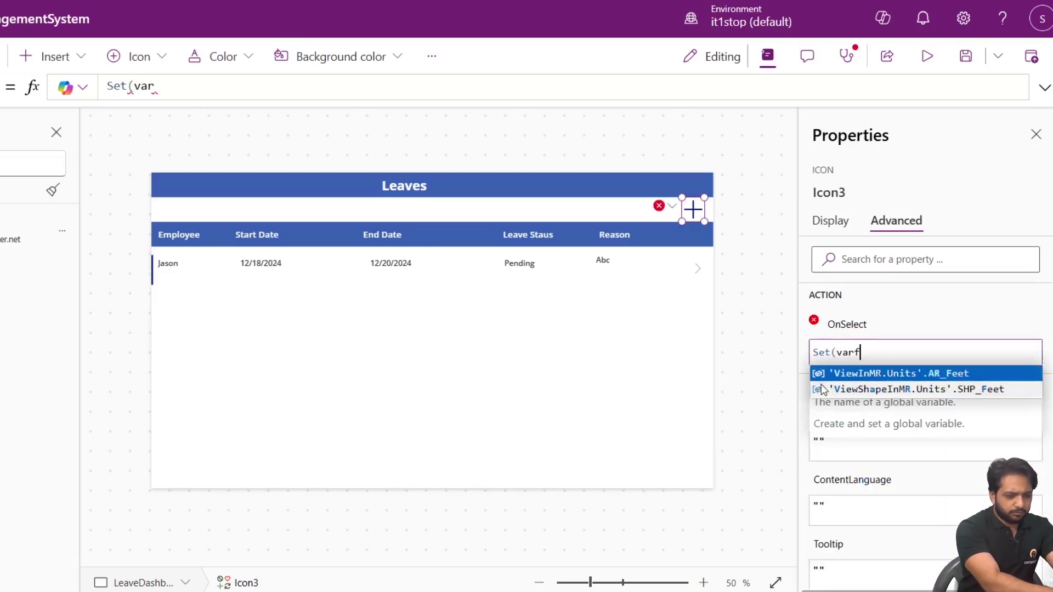
pyautogui.write('orm,"New"')
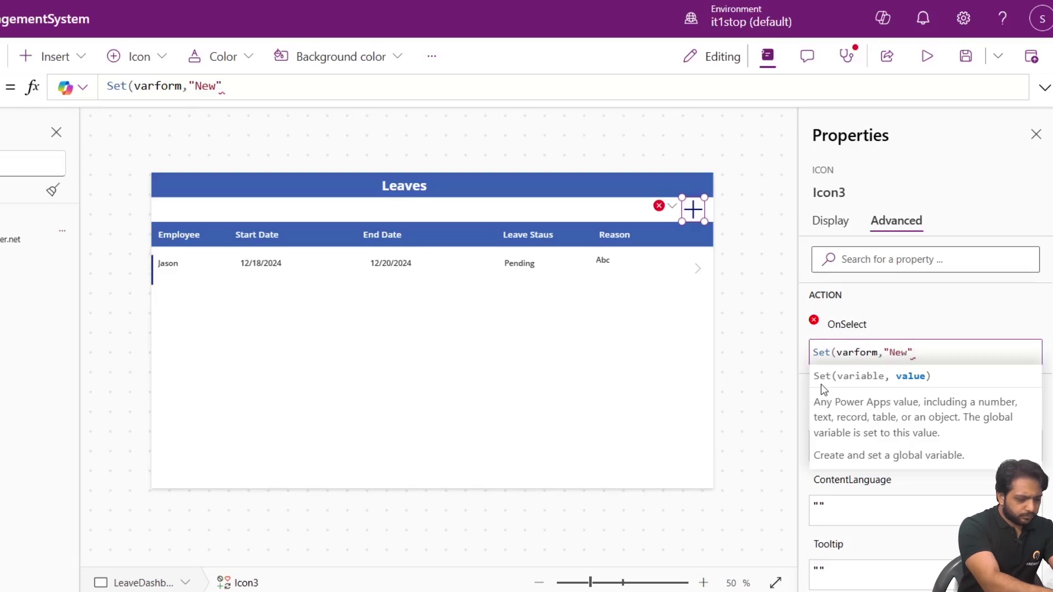
pyautogui.write(');')
pyautogui.hotkey('shift', 'Return')
pyautogui.write('Navigate(')
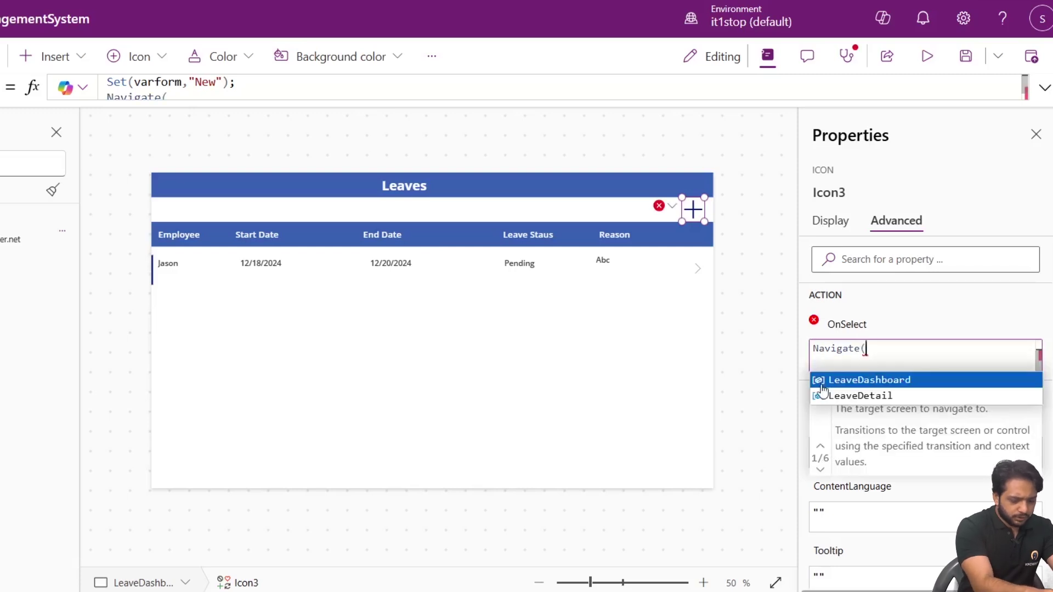
pyautogui.click(822, 391)
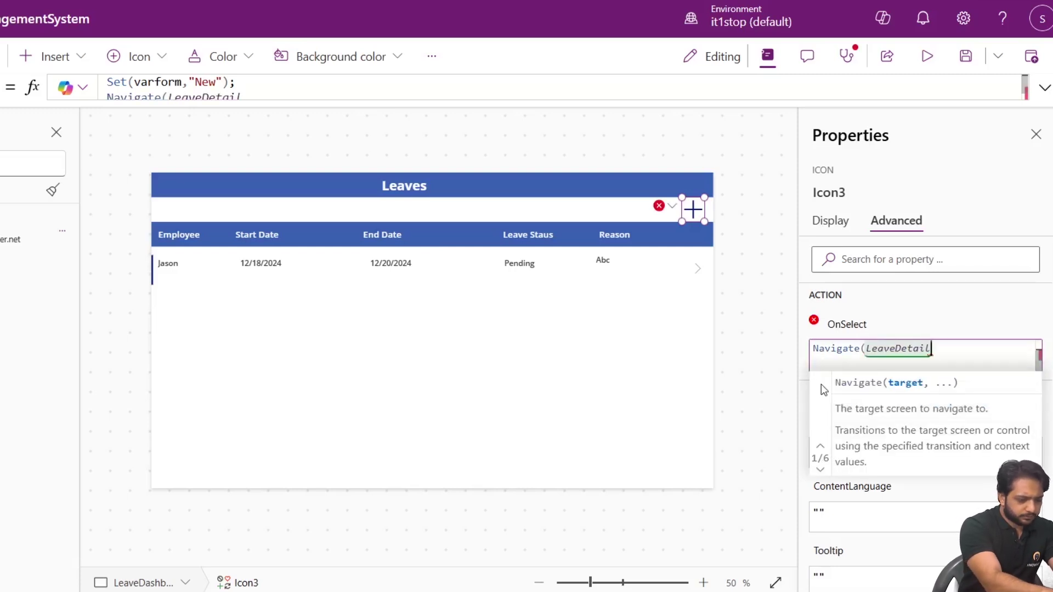
pyautogui.write(');')
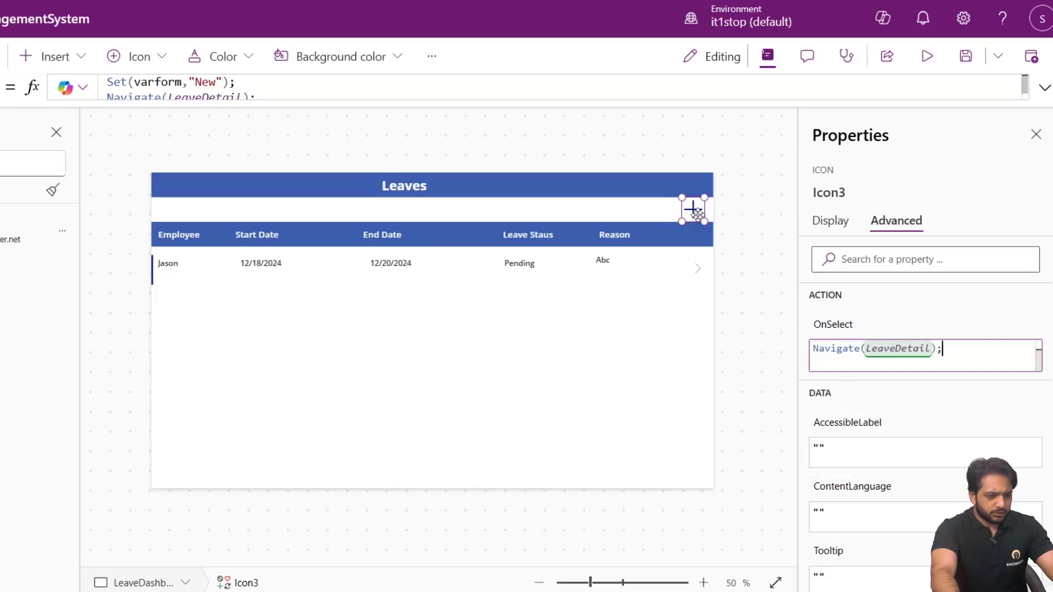
pyautogui.click(818, 337)
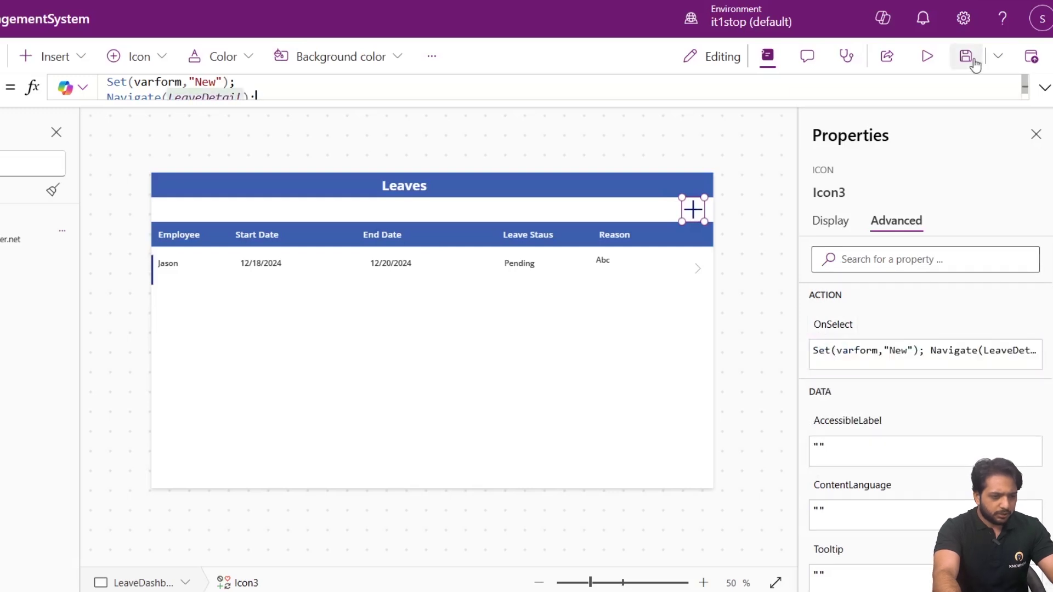
pyautogui.click(1044, 88)
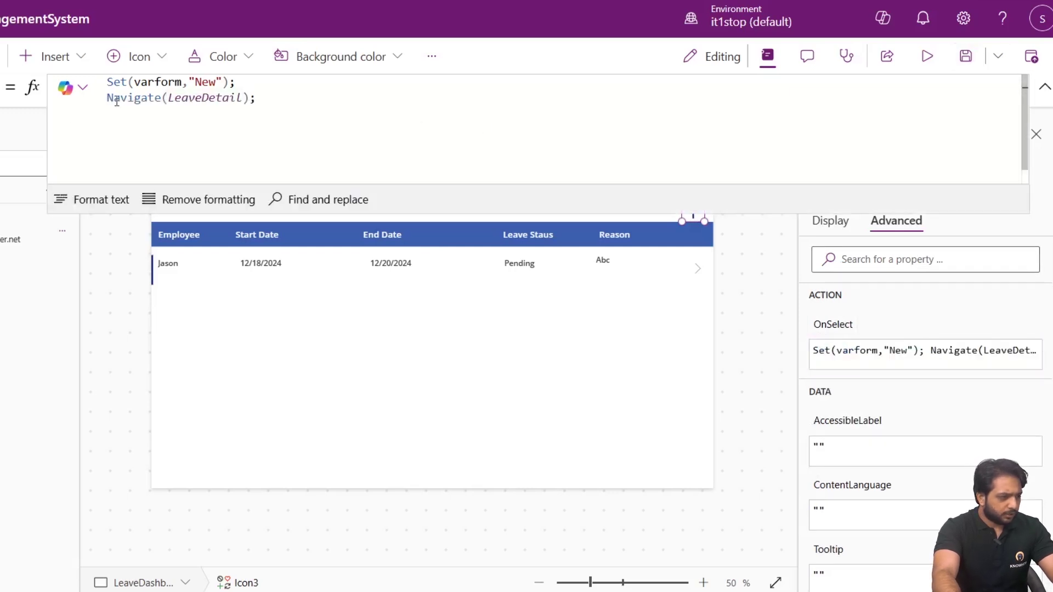
# Set NextArrow2's OnSelect to Select(Parent); Set(varform,"View"); Navigate(LeaveDetail);.
pyautogui.click(1044, 88)
pyautogui.click(634, 260)
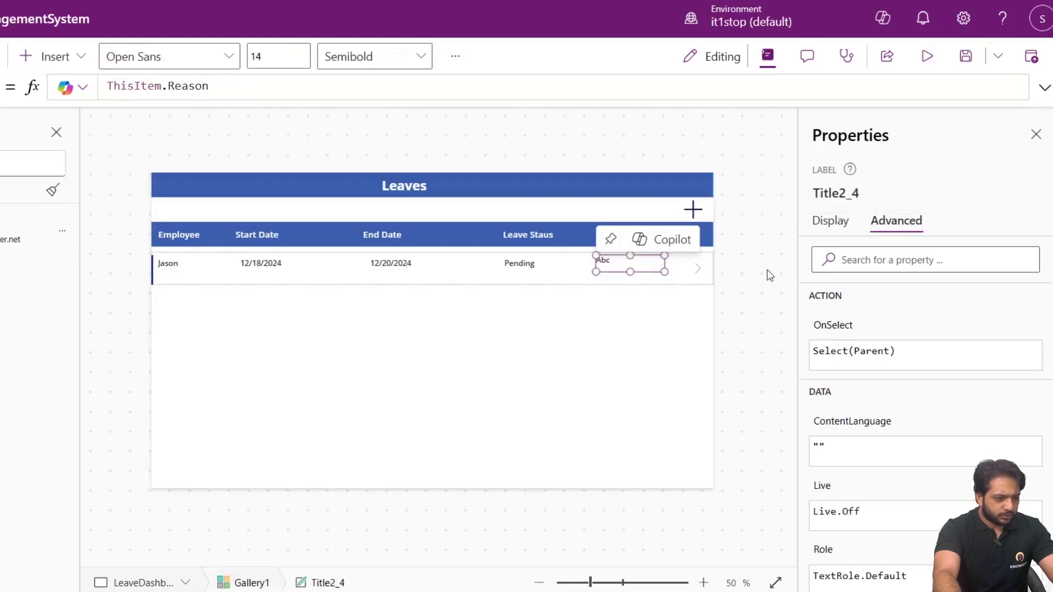
pyautogui.click(690, 276)
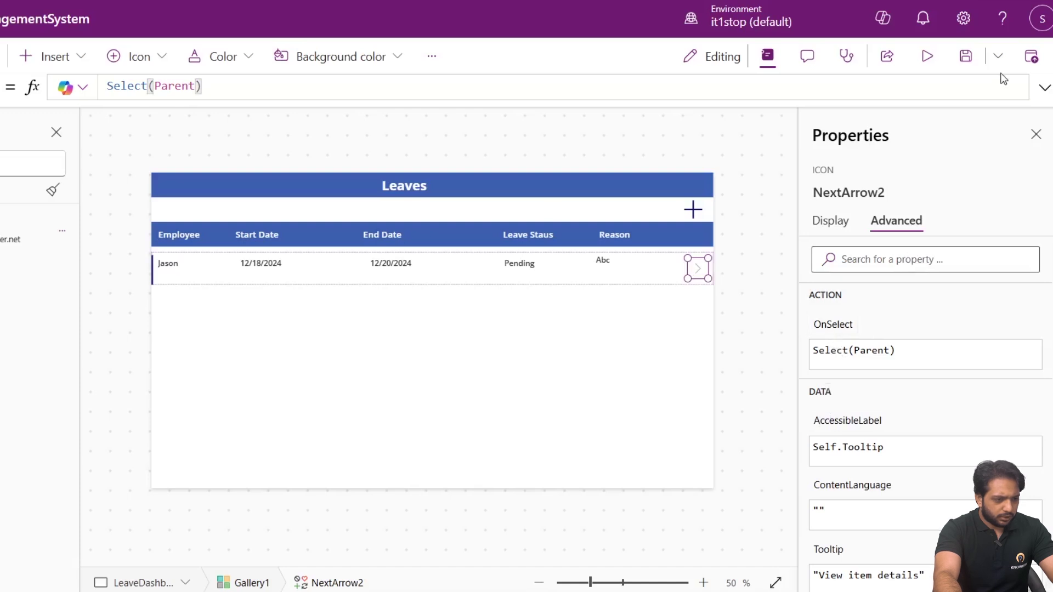
pyautogui.click(1044, 87)
pyautogui.click(213, 87)
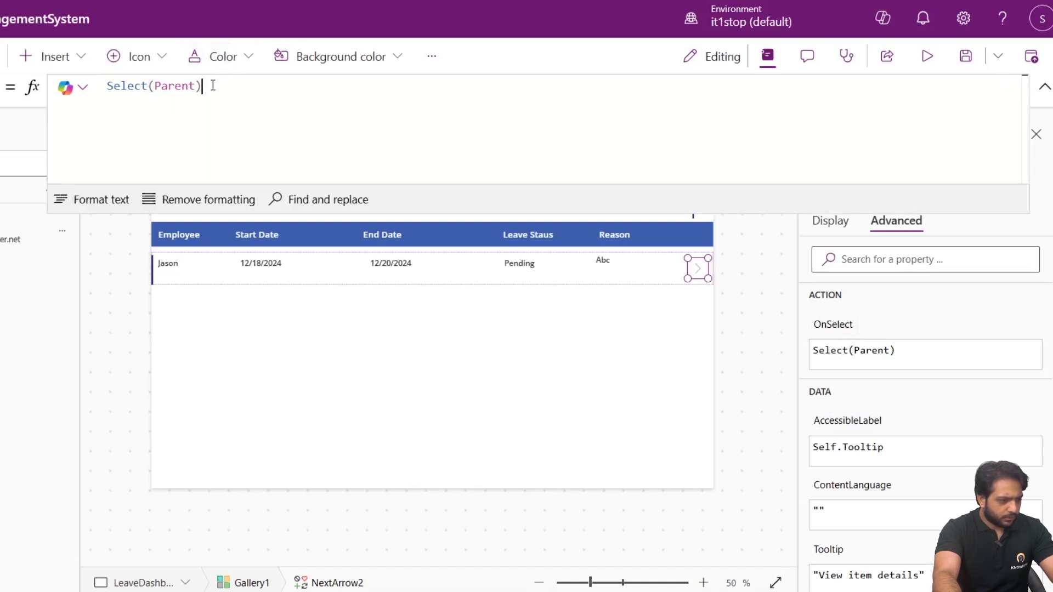
pyautogui.write(';')
pyautogui.hotkey('shift', 'Return')
pyautogui.write('set')
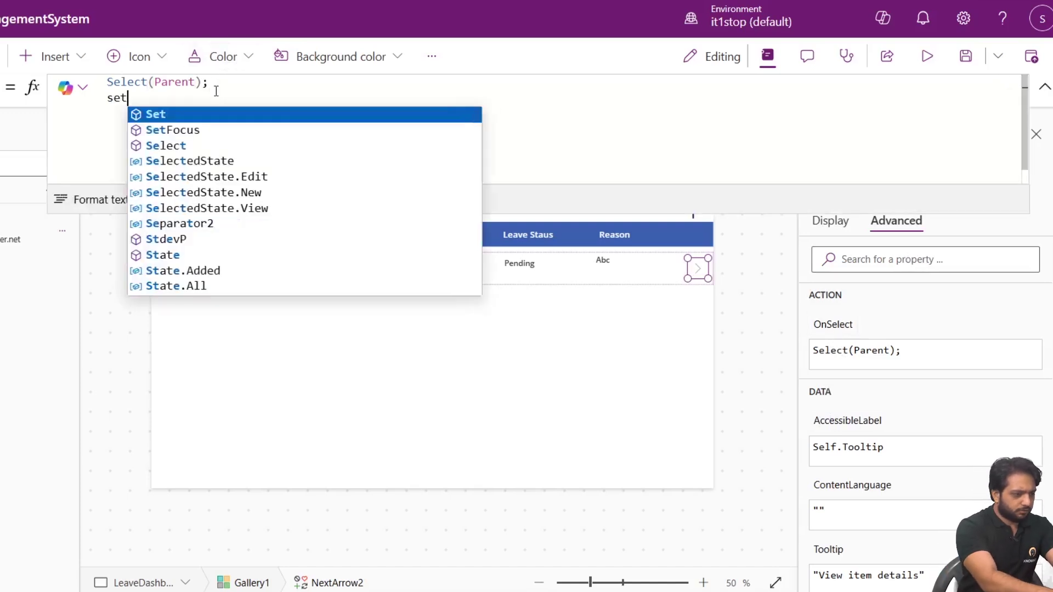
pyautogui.write('(varf')
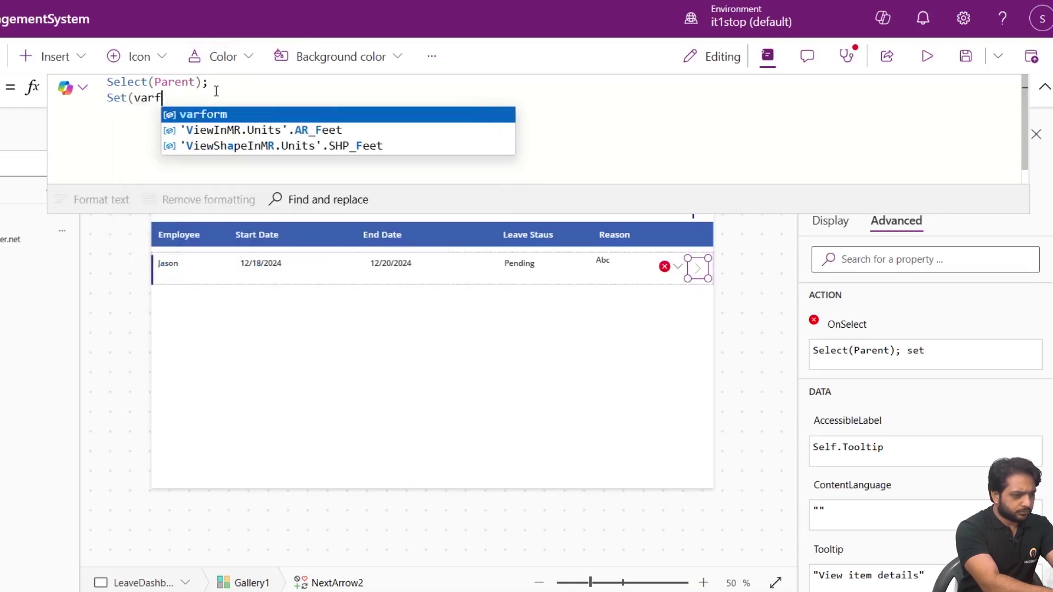
pyautogui.write('orm,"')
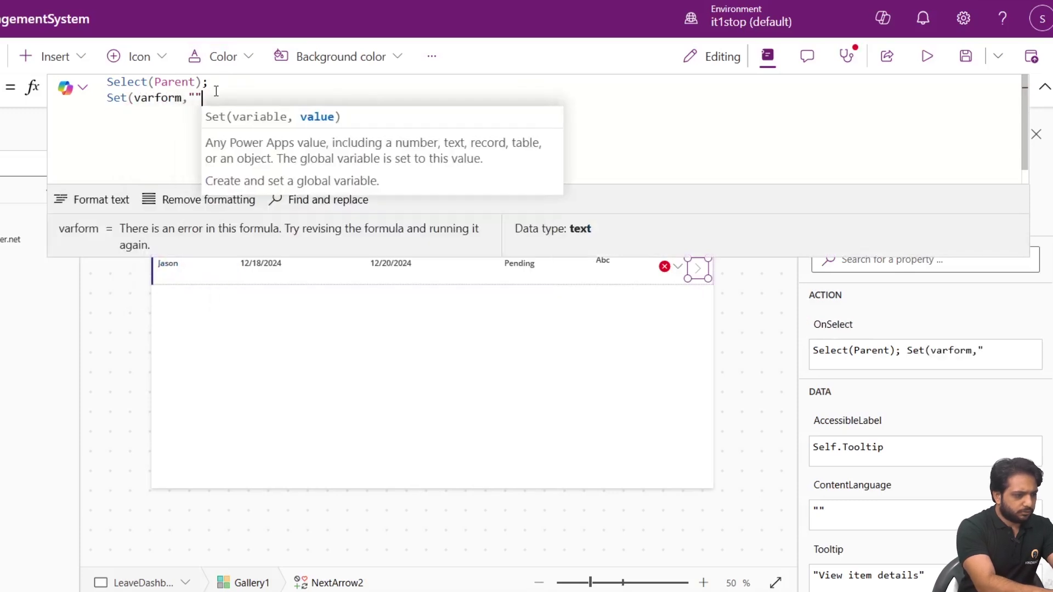
pyautogui.write('View");')
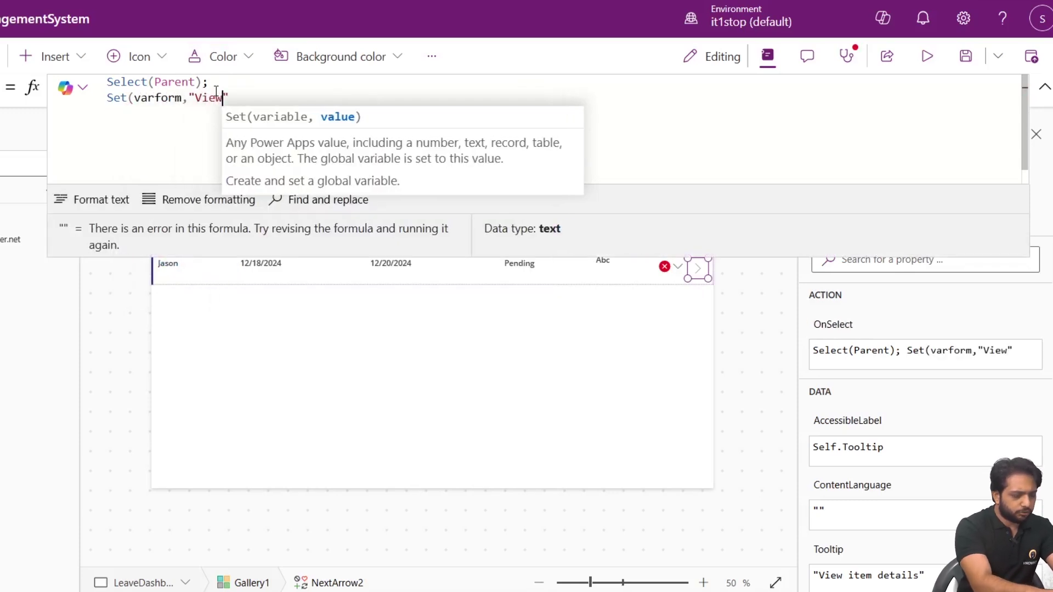
pyautogui.hotkey('shift', 'Return')
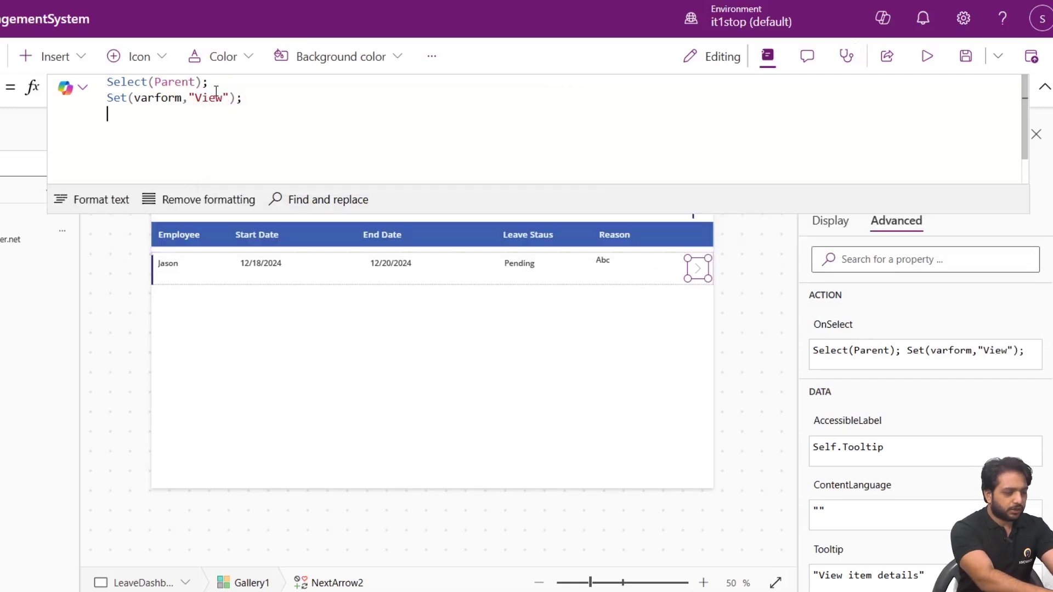
pyautogui.write('Navigate(')
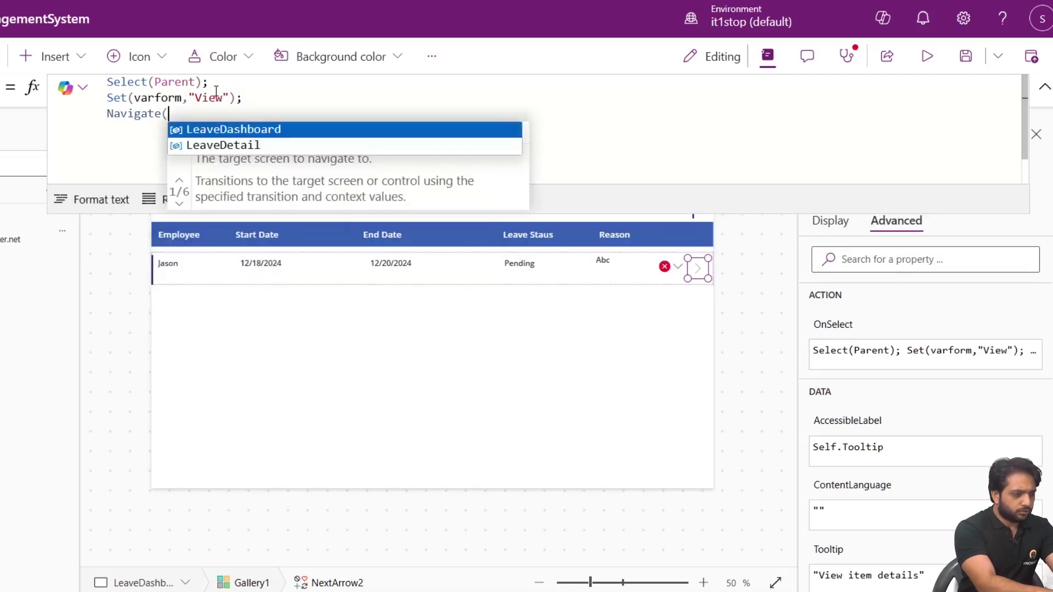
pyautogui.press('Down')
pyautogui.press('Tab')
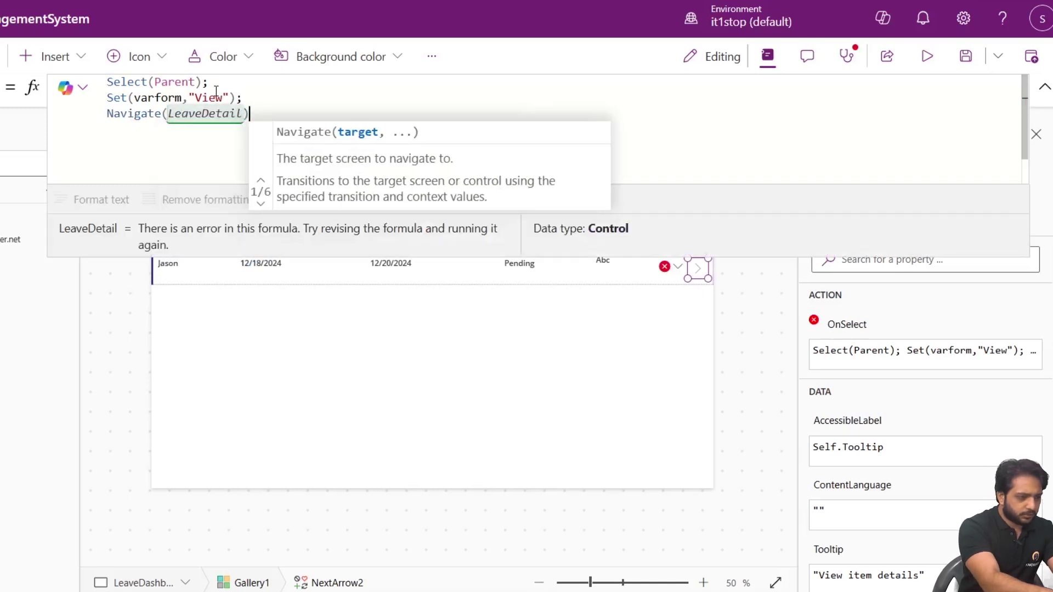
pyautogui.write(');')
pyautogui.click(775, 208)
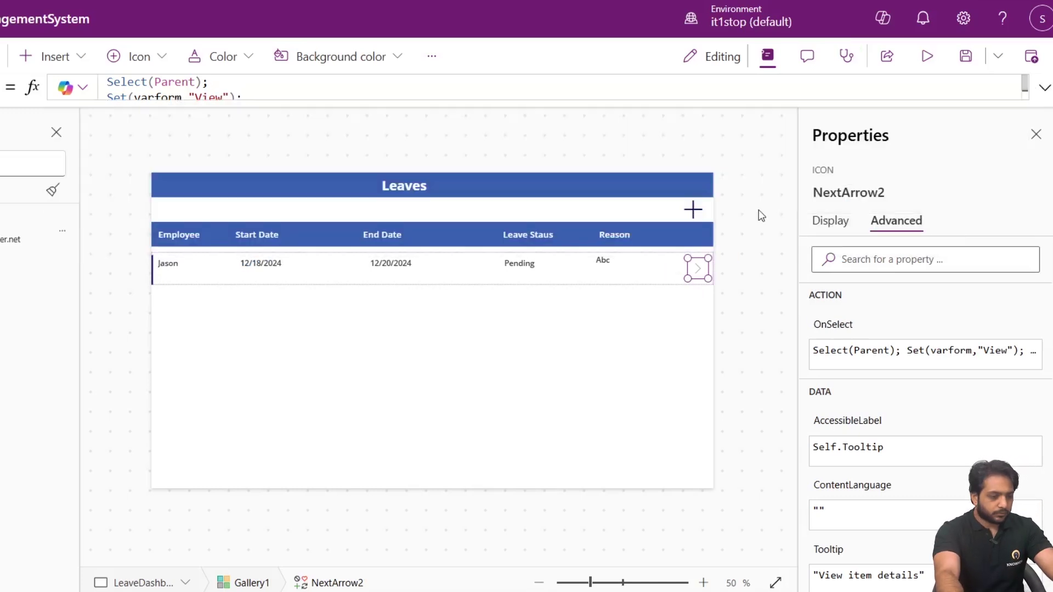
pyautogui.click(16, 130)
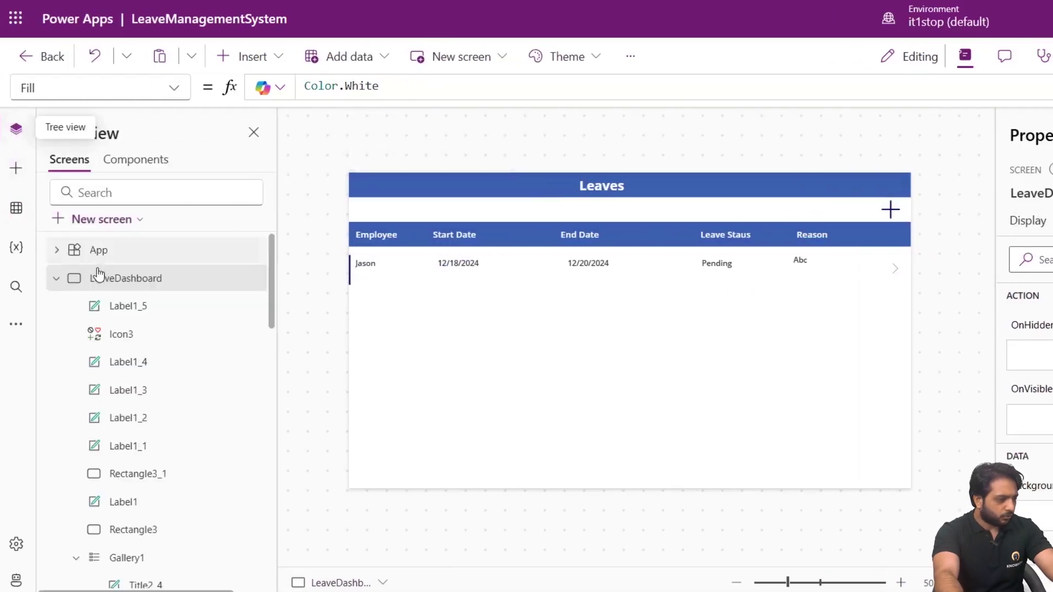
# Select Form1 on LeaveDetail and select its FormMode.Edit DefaultMode formula for replacement.
pyautogui.click(56, 278)
pyautogui.click(110, 305)
pyautogui.click(579, 291)
pyautogui.scroll(-5, 1031, 384)
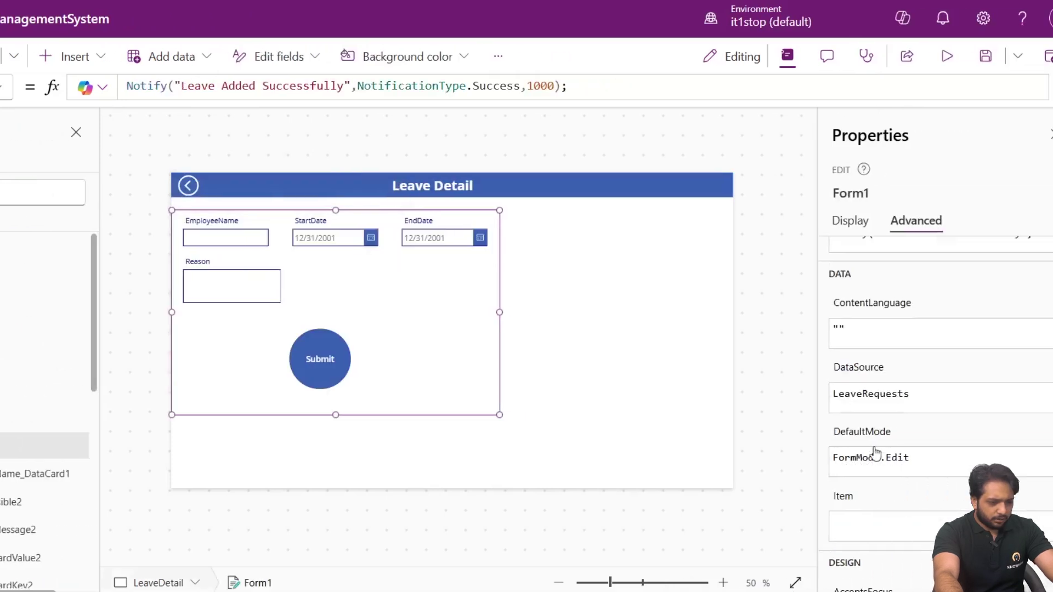
pyautogui.click(869, 455)
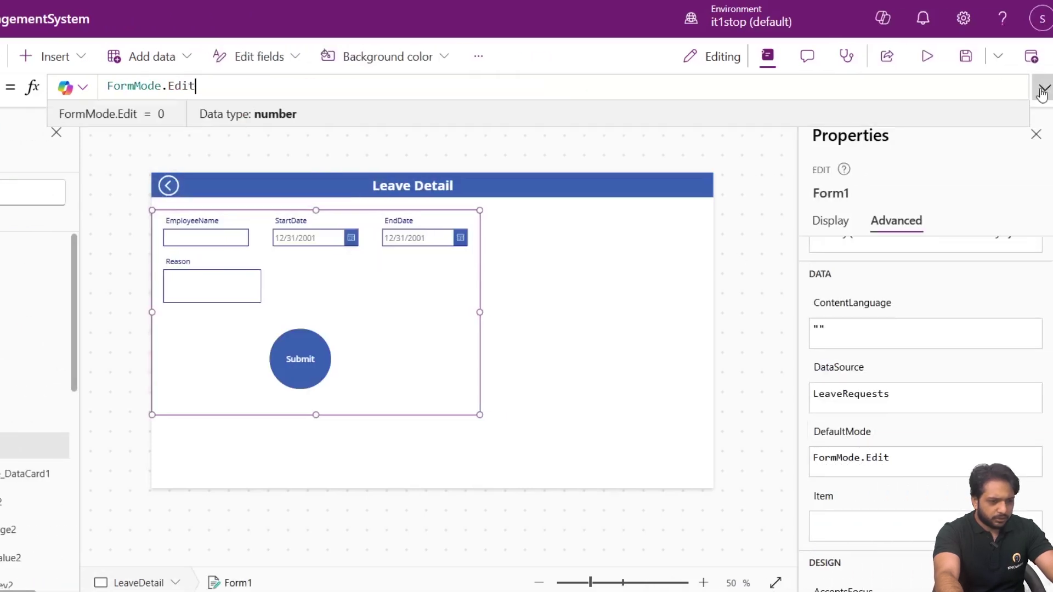
pyautogui.click(1043, 87)
pyautogui.hotkey('shift', 'Home')
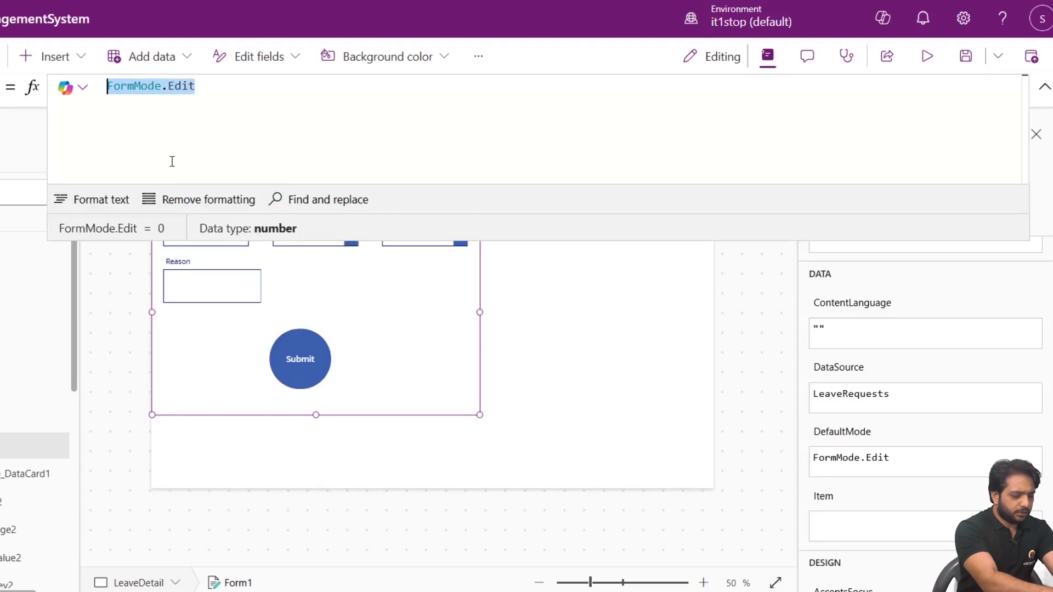
# Rewrite DefaultMode as If(varform,"New",FormMode.New,varform,"View",FormMode.View).
pyautogui.write('If9')
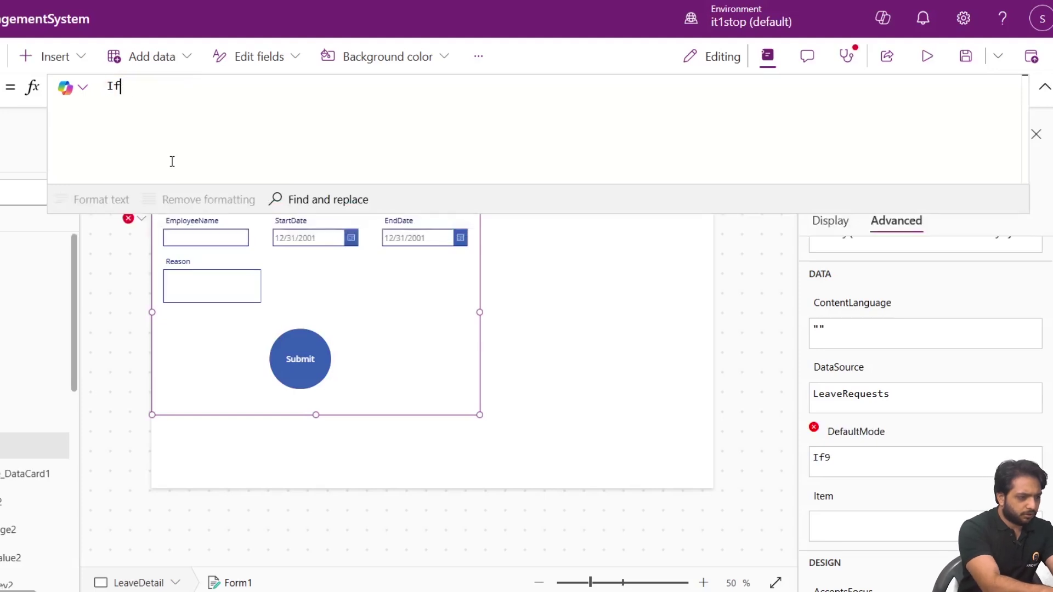
pyautogui.write('(varform')
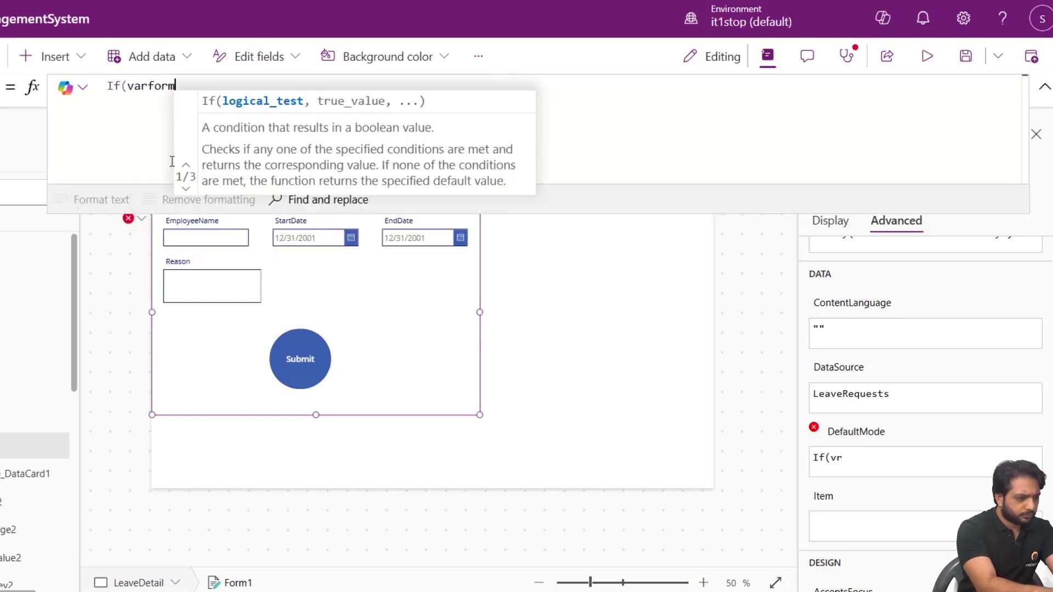
pyautogui.write(',')
pyautogui.hotkey('shift', 'Return')
pyautogui.press('BackSpace')
pyautogui.press('BackSpace')
pyautogui.write(',""New')
pyautogui.press('BackSpace')
pyautogui.press('BackSpace')
pyautogui.press('BackSpace')
pyautogui.press('BackSpace')
pyautogui.press('BackSpace')
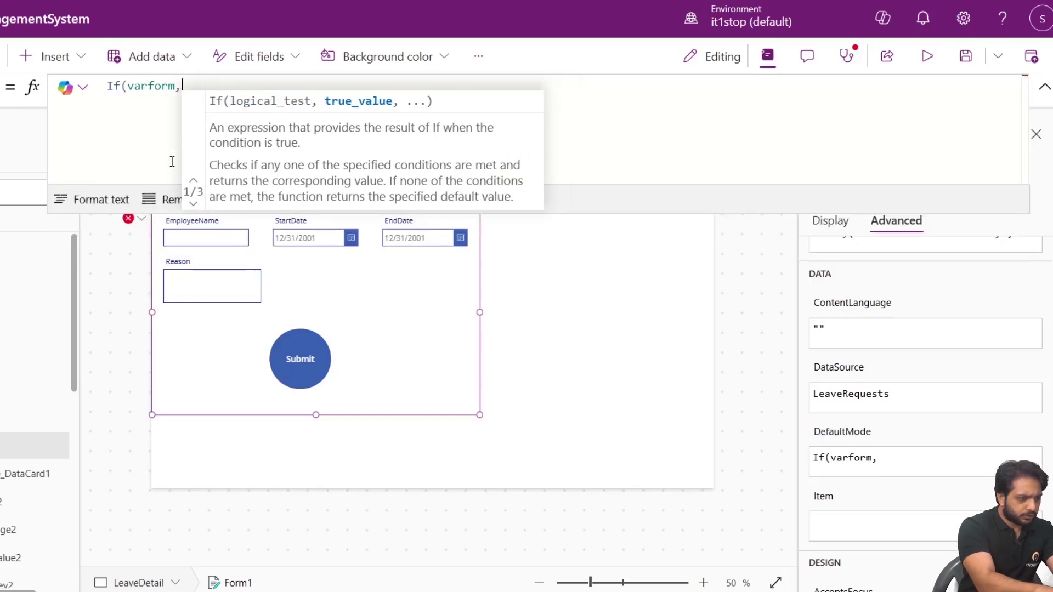
pyautogui.write('"New')
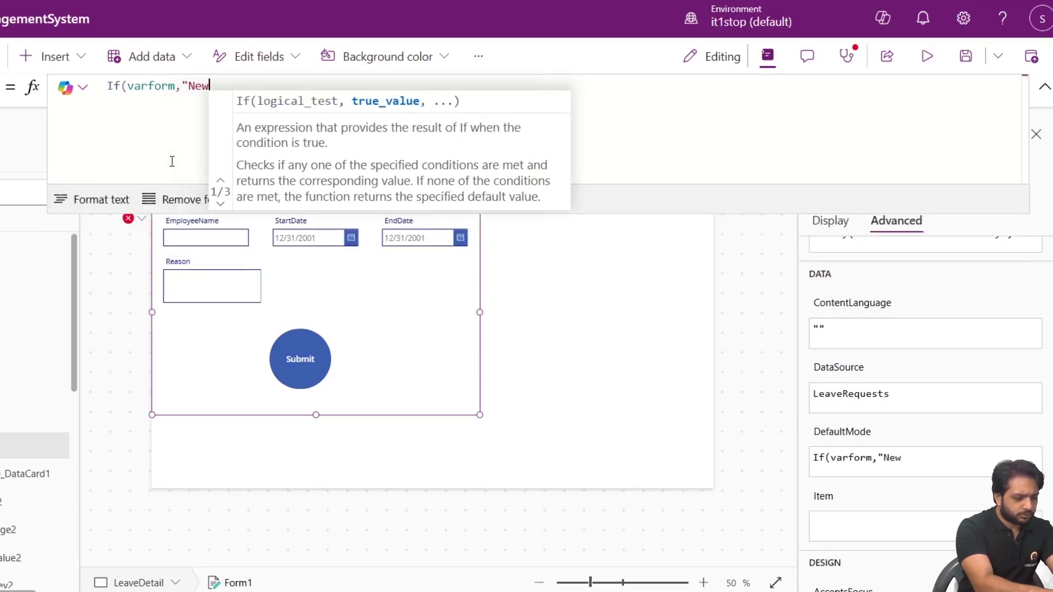
pyautogui.write('",')
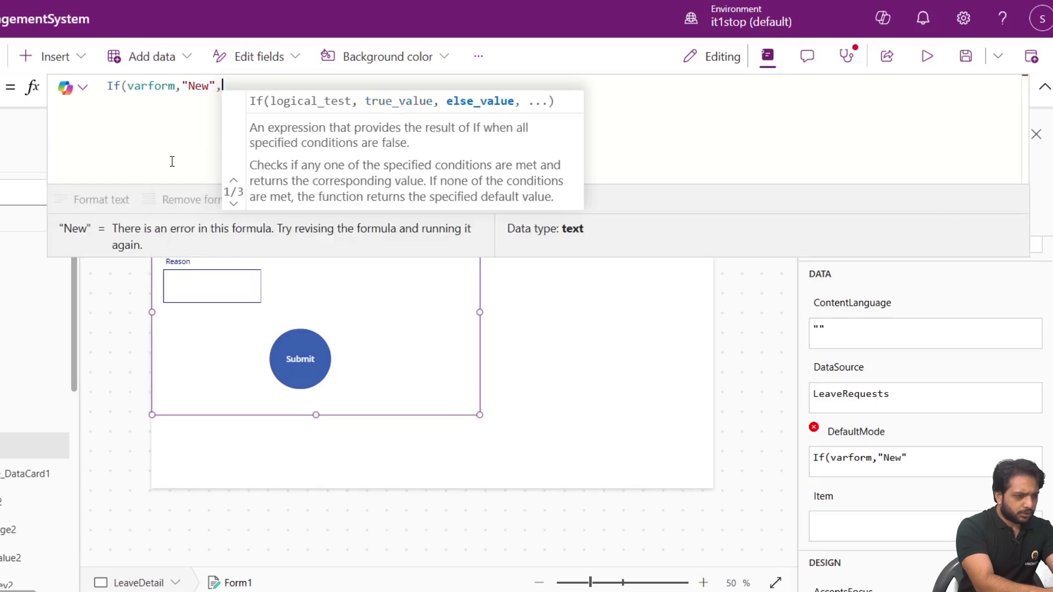
pyautogui.write('Fo')
pyautogui.press('BackSpace')
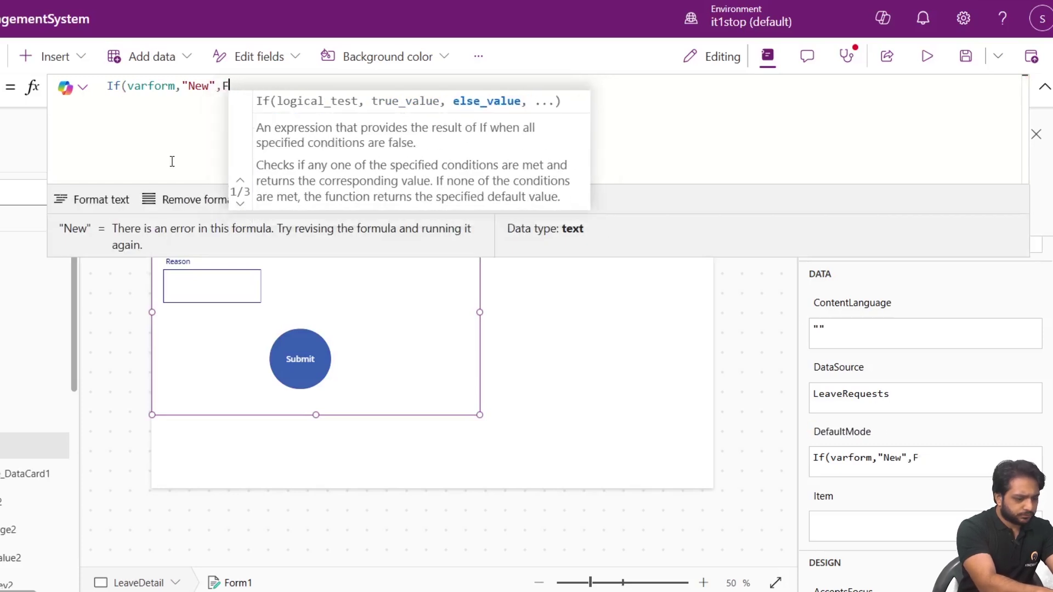
pyautogui.write('orm')
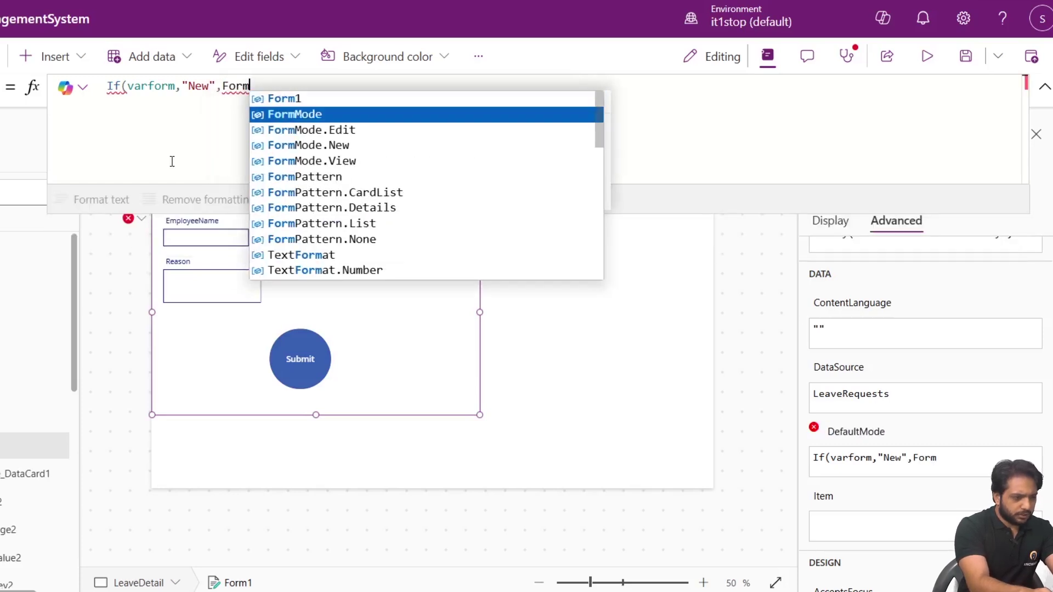
pyautogui.press('Down')
pyautogui.press('Down')
pyautogui.press('Tab')
pyautogui.write(',')
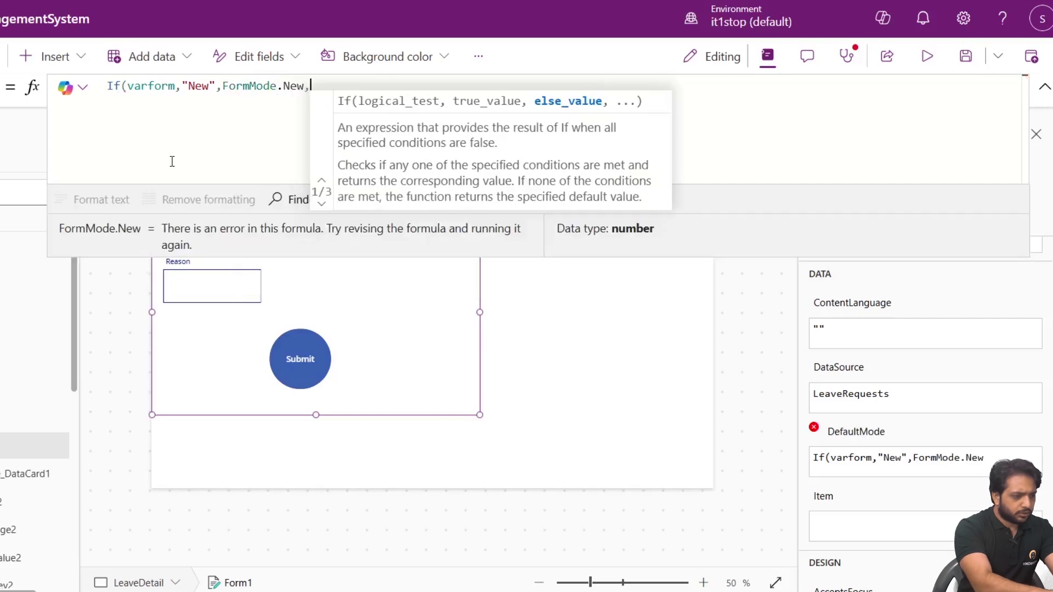
pyautogui.write('varform')
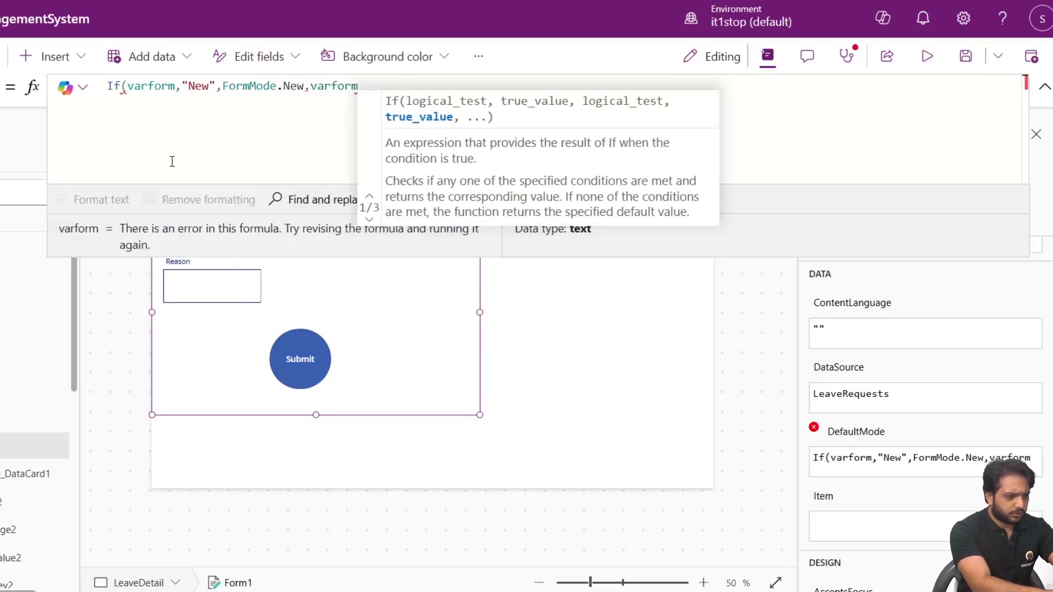
pyautogui.write(',E')
pyautogui.press('BackSpace')
pyautogui.write('"')
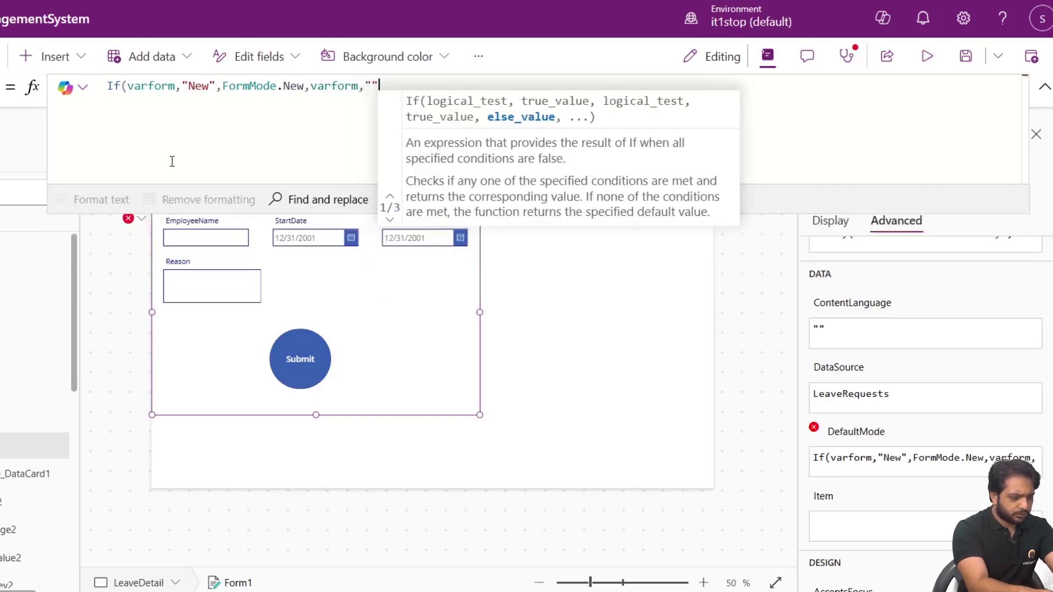
pyautogui.write('View"')
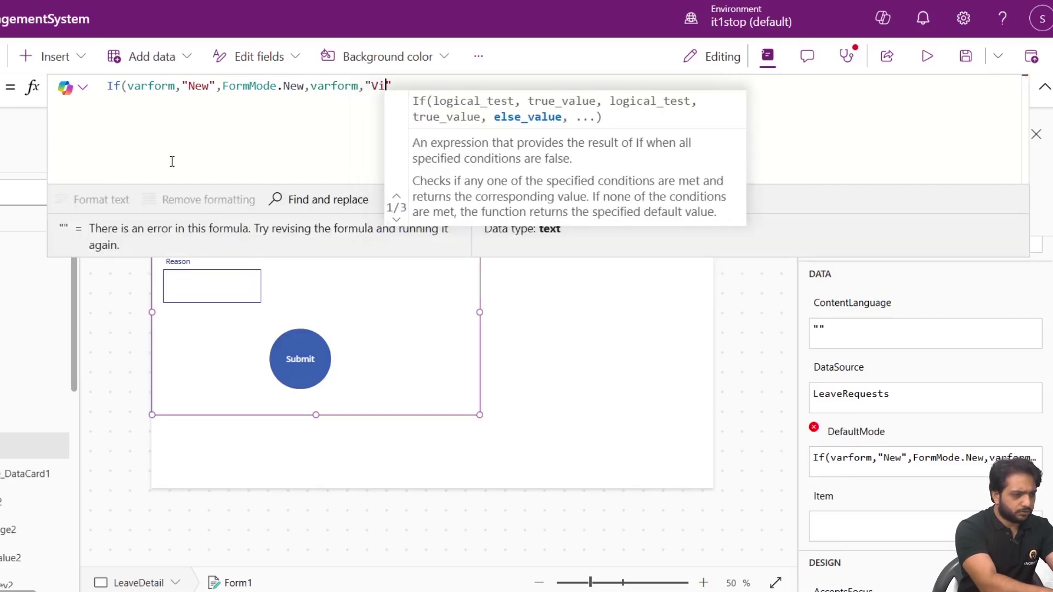
pyautogui.write(',Fpr,')
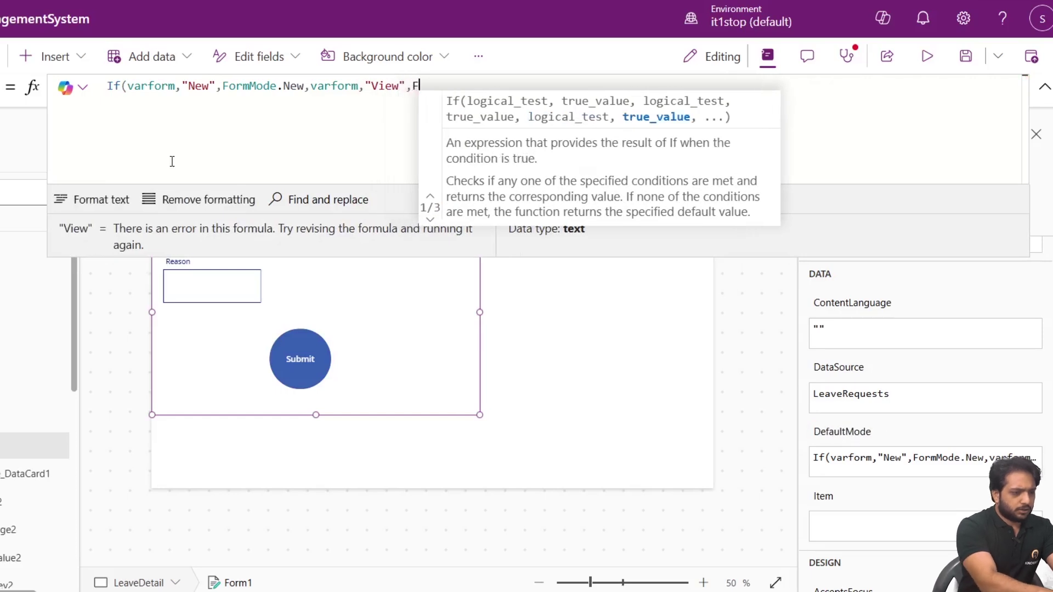
pyautogui.press('BackSpace')
pyautogui.press('BackSpace')
pyautogui.press('BackSpace')
pyautogui.write('orm')
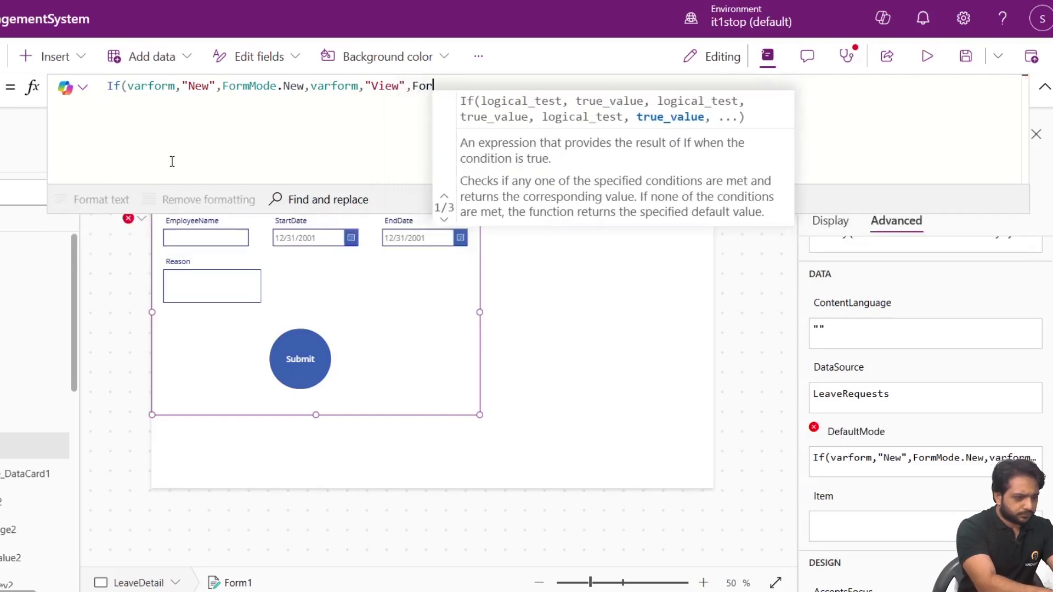
pyautogui.press('Down')
pyautogui.press('Down')
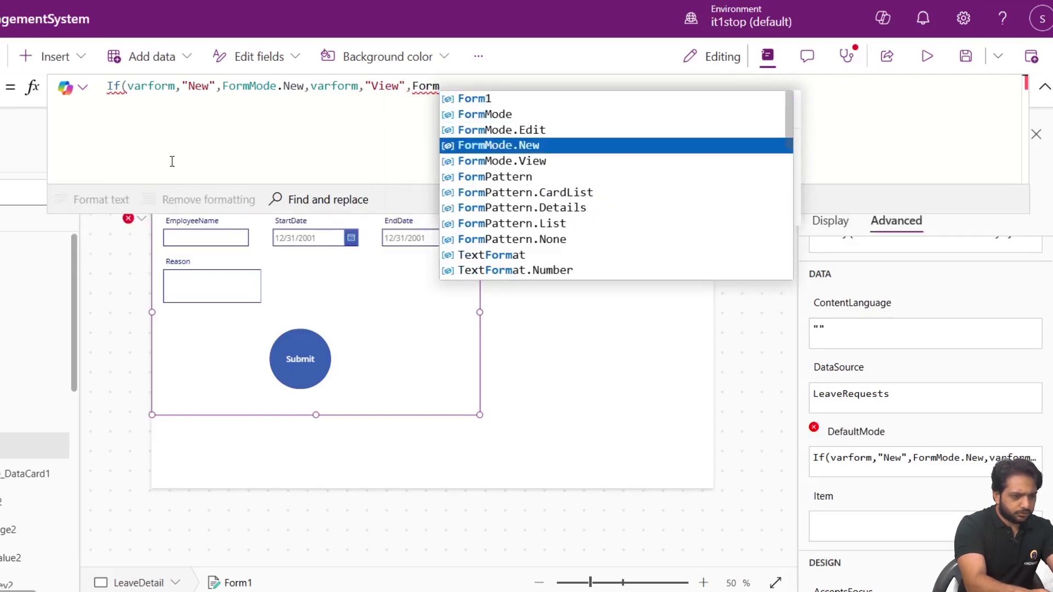
pyautogui.press('Down')
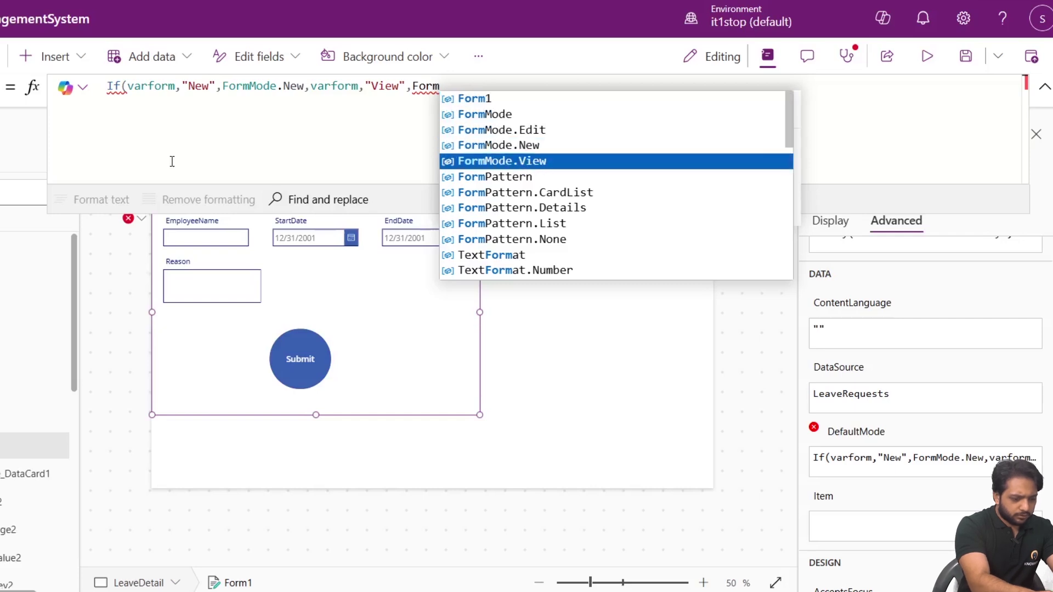
pyautogui.press('Tab')
pyautogui.write(')')
# Replace the comma after each varform with '=' so both conditions compare varform.
pyautogui.click(181, 86)
pyautogui.press('BackSpace')
pyautogui.write('=')
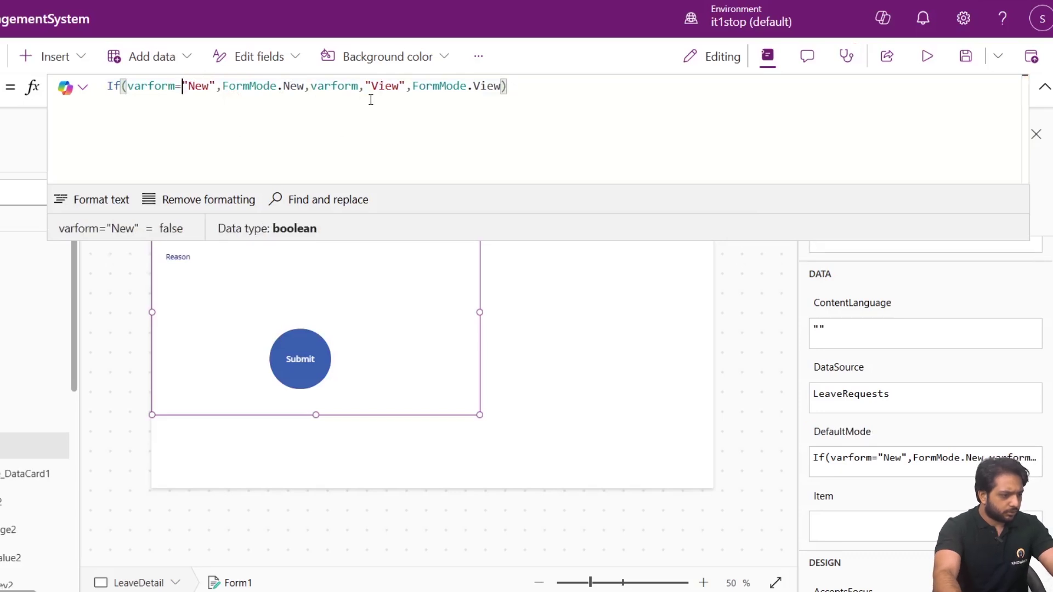
pyautogui.press('BackSpace')
pyautogui.write('=')
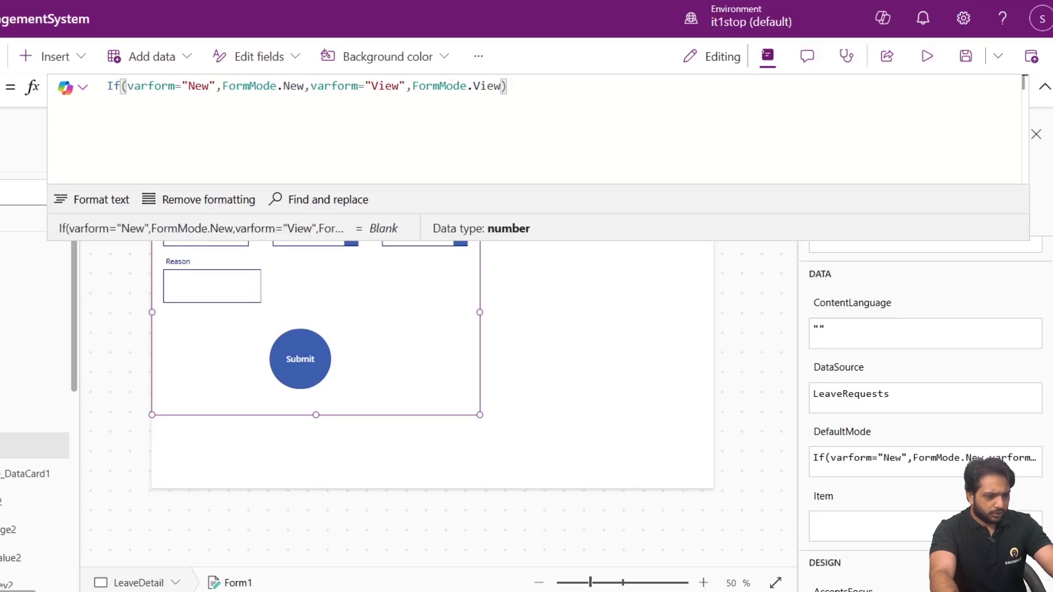
pyautogui.click(1044, 88)
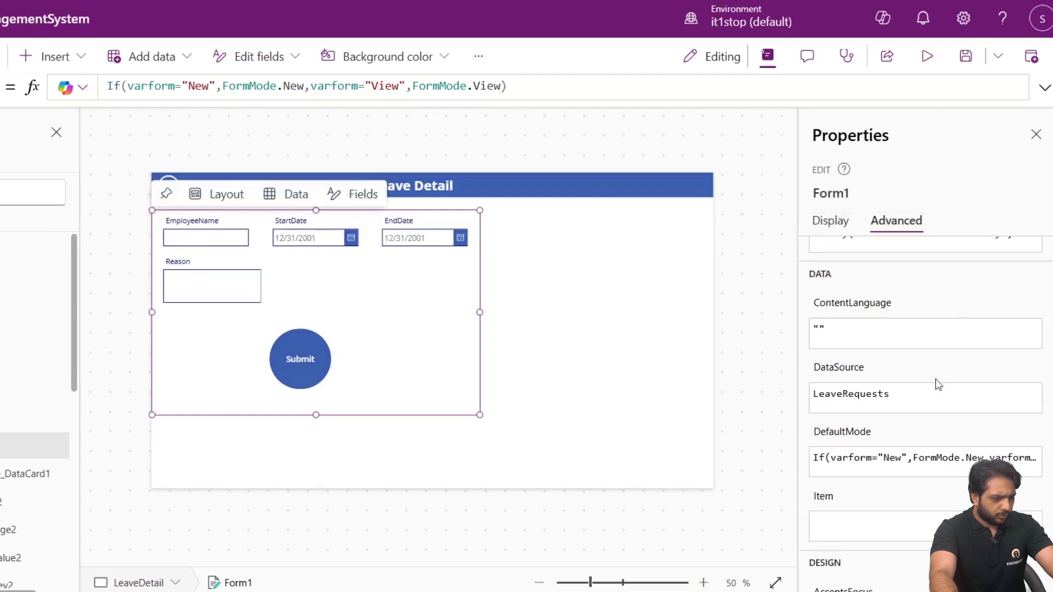
pyautogui.scroll(-1, 939, 384)
# Set Form1's Item property to LookUp(LeaveRequests,ID=Gallery1.Selected.ID).
pyautogui.click(834, 439)
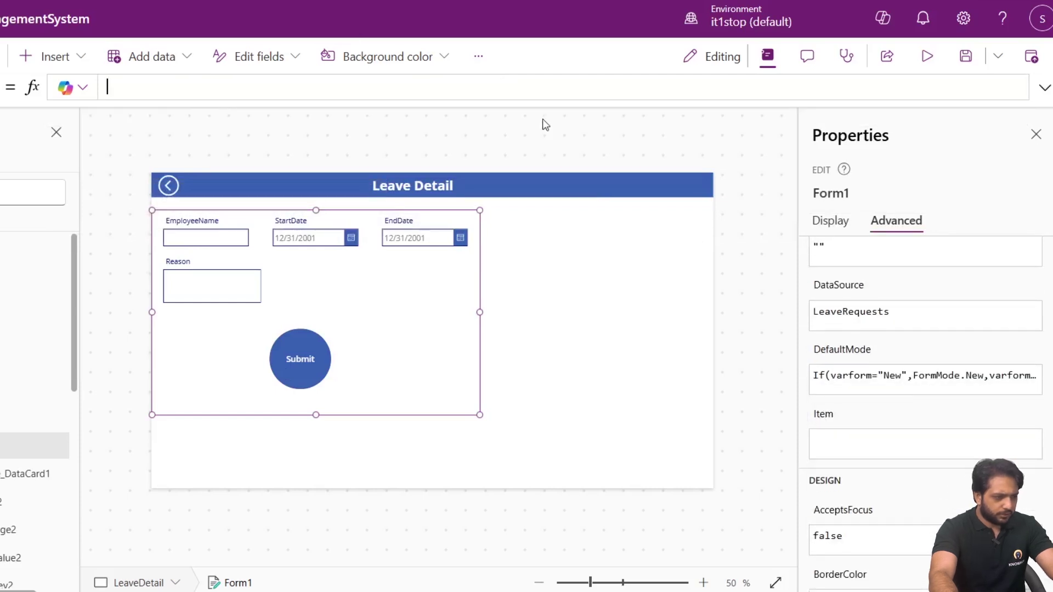
pyautogui.write('Look')
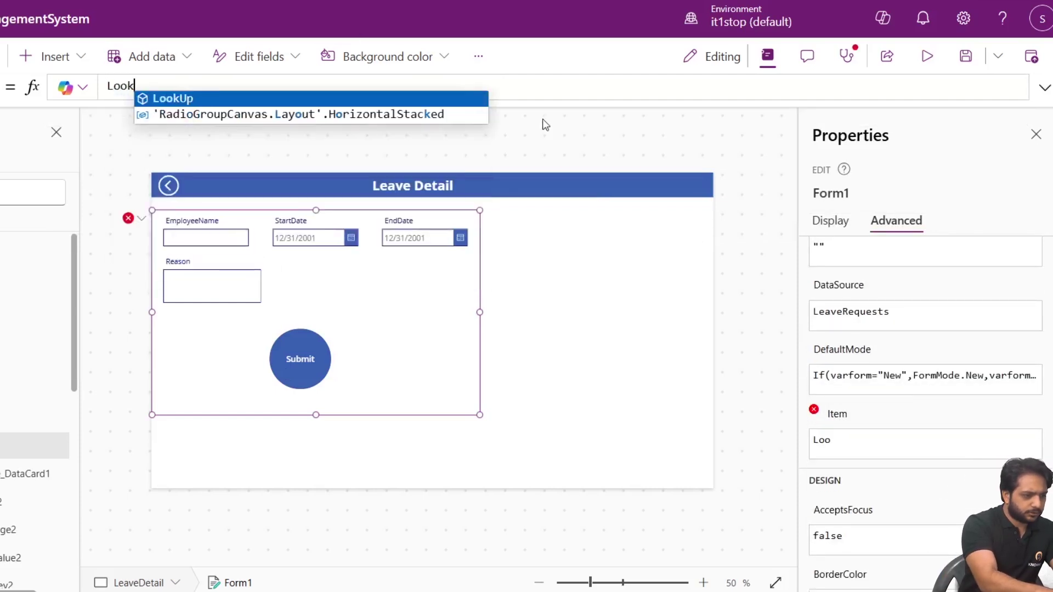
pyautogui.write('Up(')
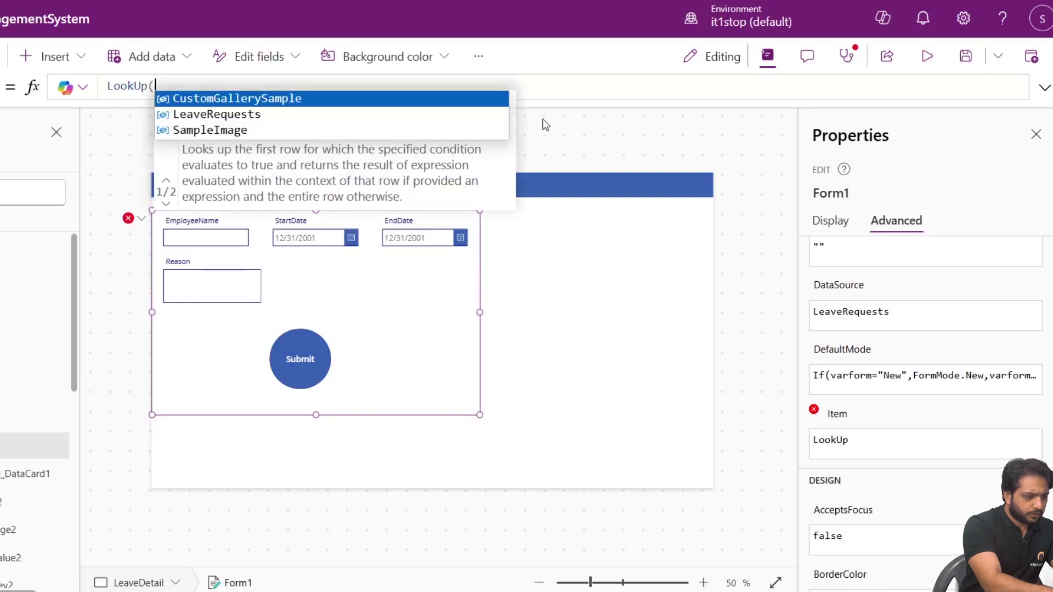
pyautogui.press('Down')
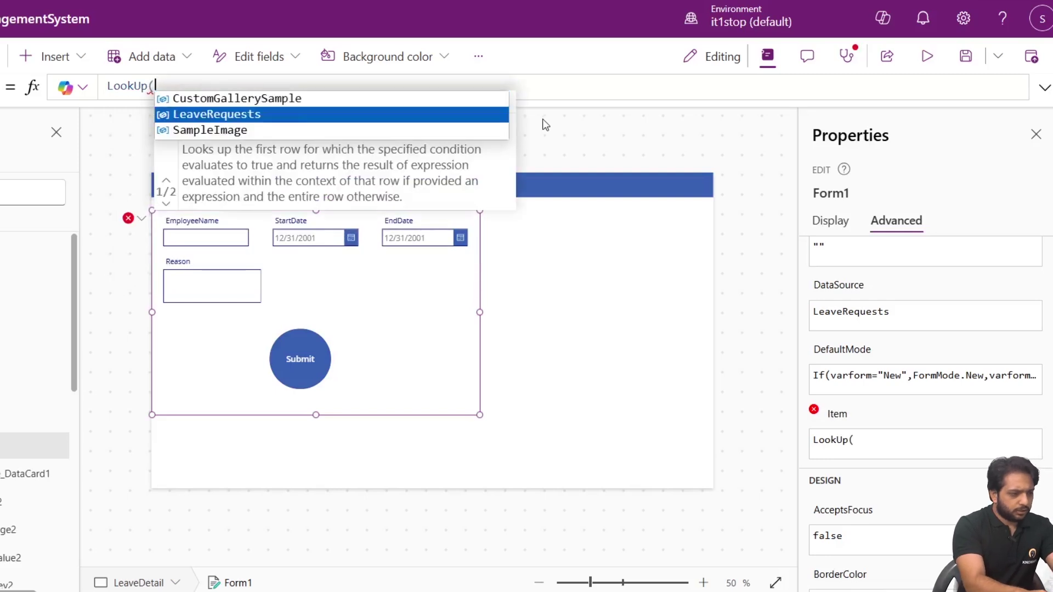
pyautogui.press('Tab')
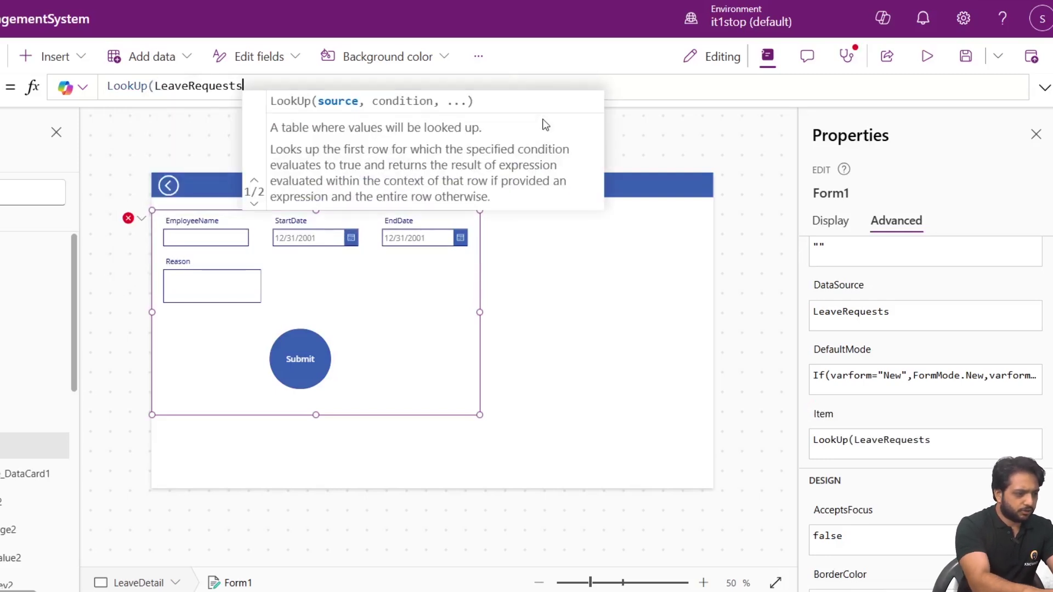
pyautogui.write(',ID')
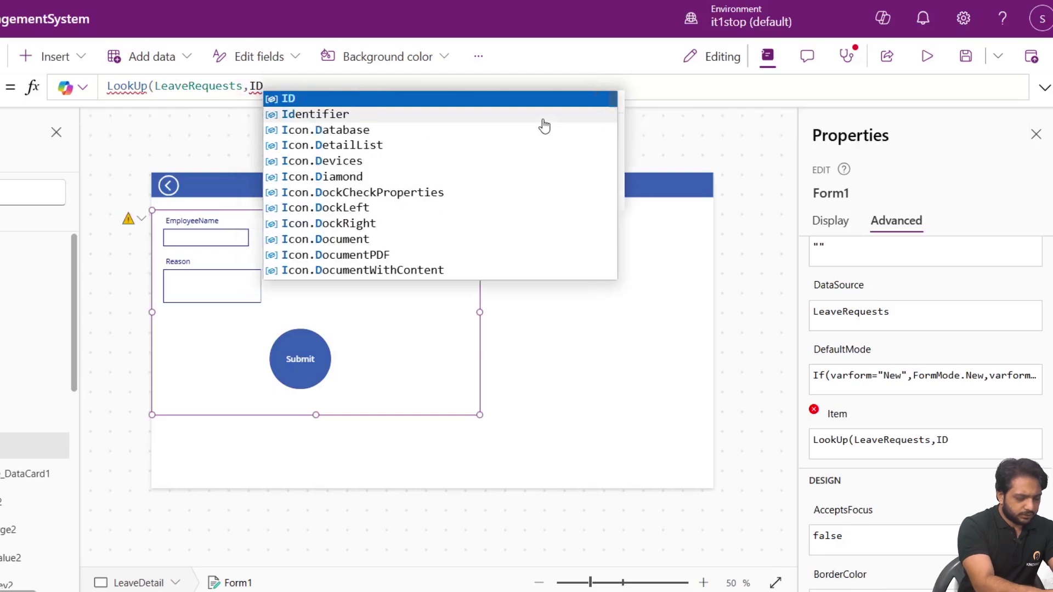
pyautogui.write('=')
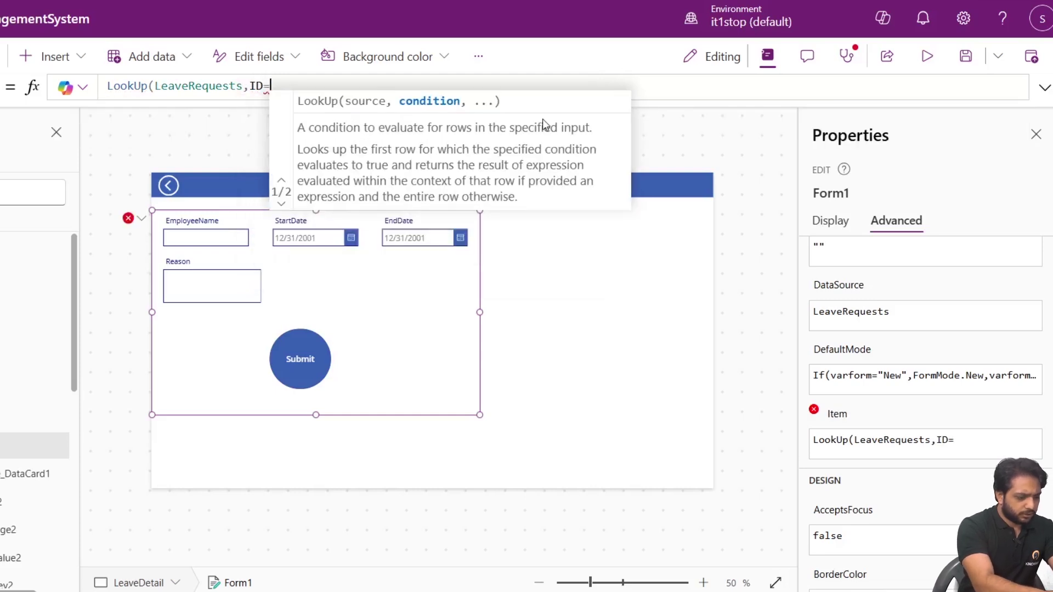
pyautogui.write('Gal')
pyautogui.press('Tab')
pyautogui.write('.S')
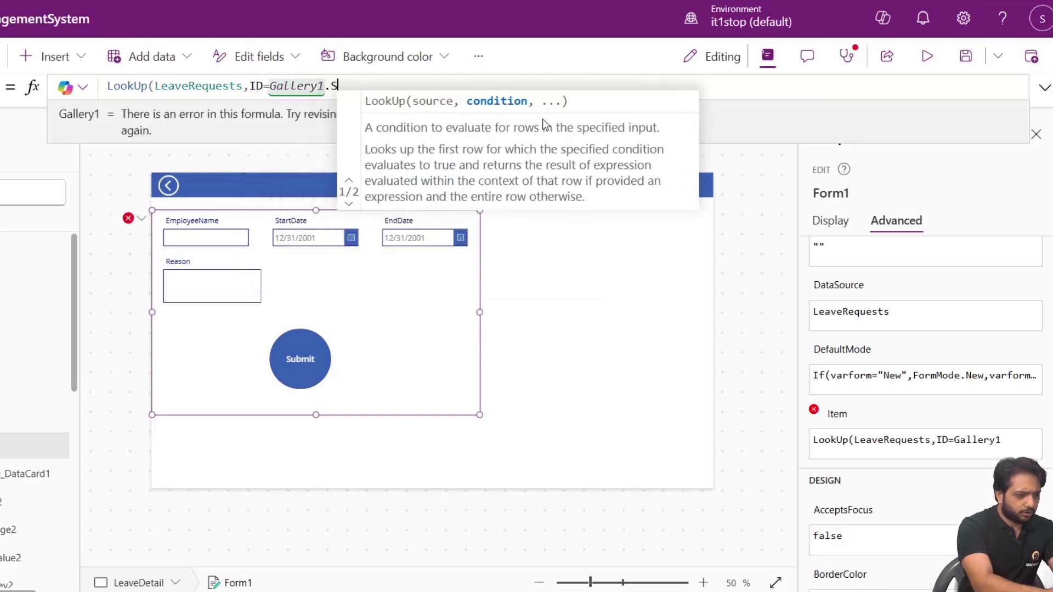
pyautogui.write('elected.ID)')
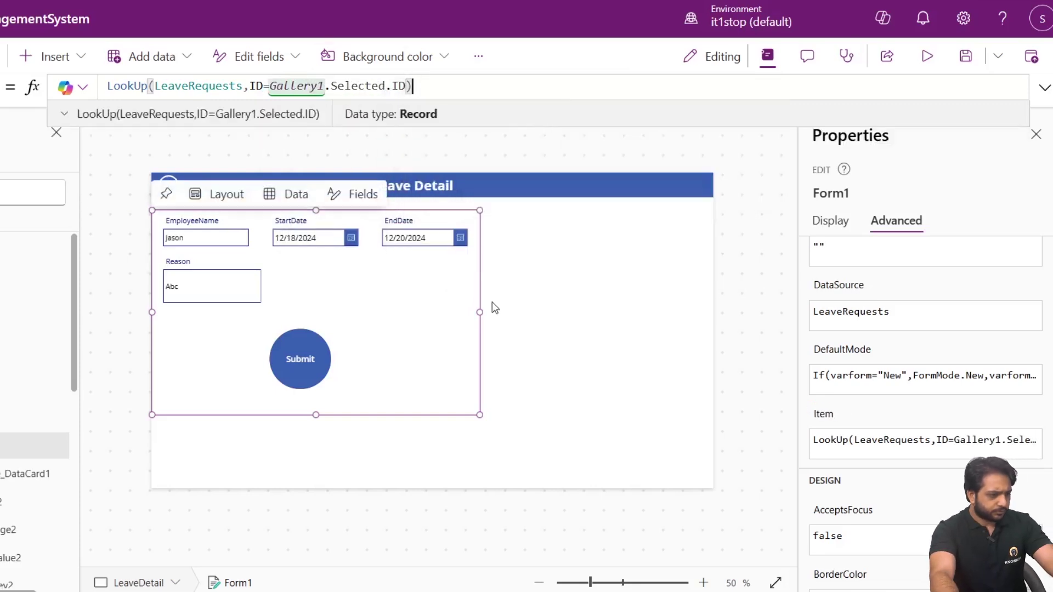
pyautogui.click(658, 206)
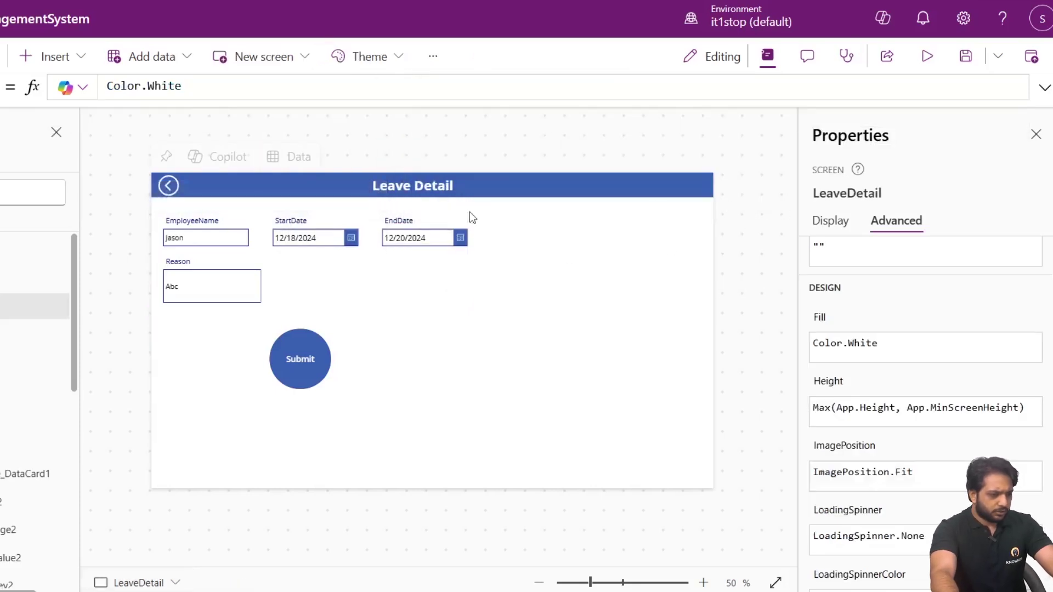
# Select the form and the LeaveDetail screen, then run the app in preview.
pyautogui.click(284, 277)
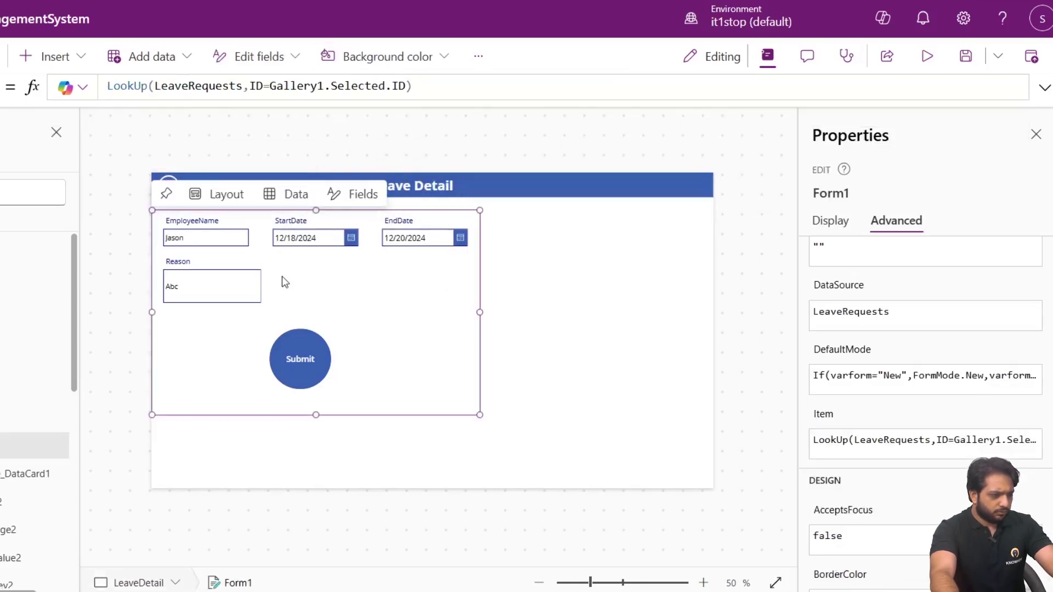
pyautogui.click(733, 209)
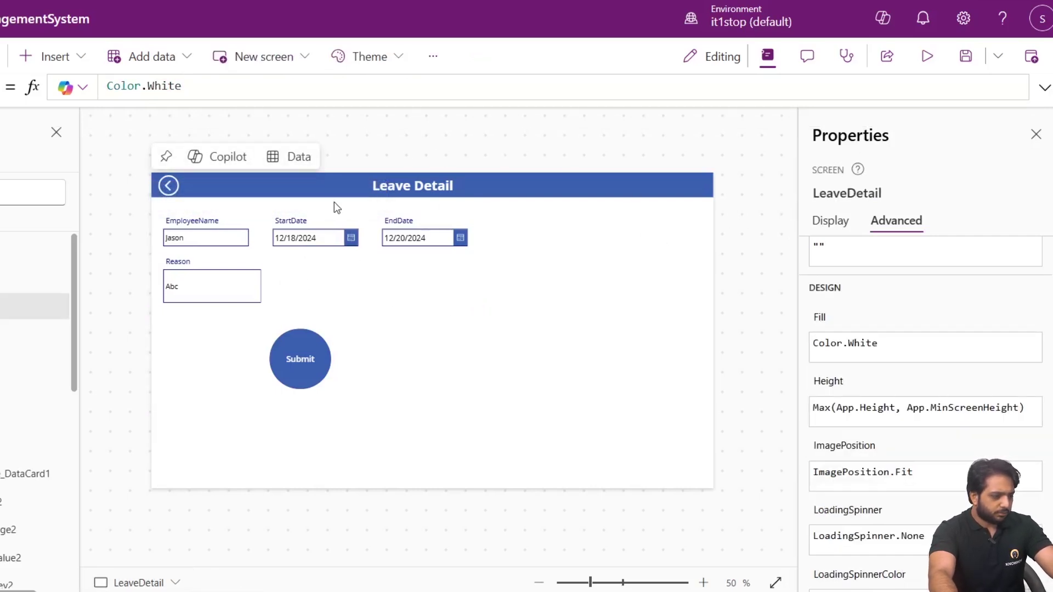
pyautogui.click(927, 56)
# Return to the Leaves list and open a blank new leave request, starting at the employee name.
pyautogui.click(47, 120)
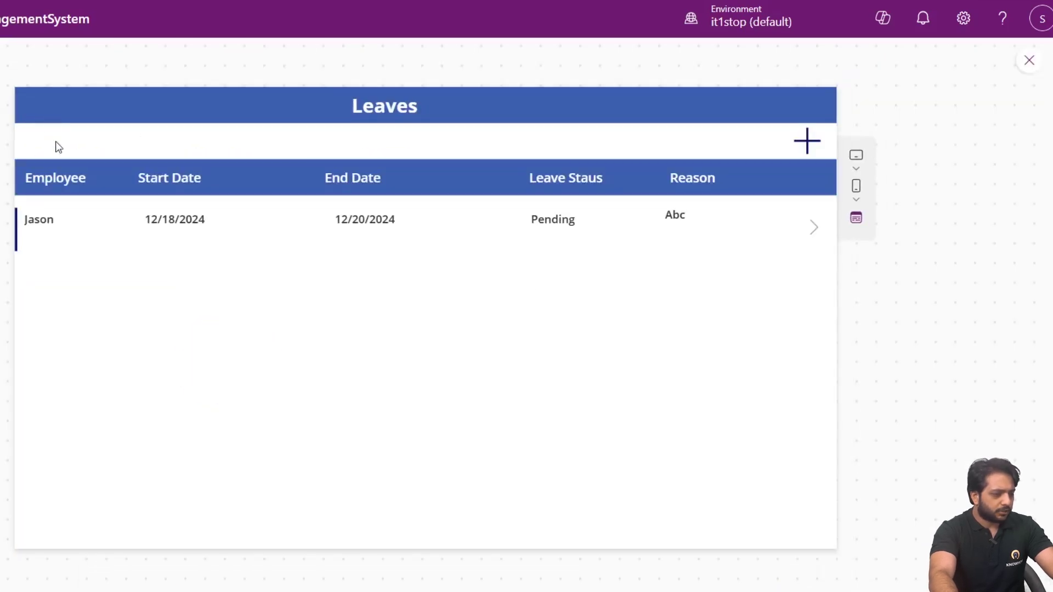
pyautogui.click(807, 141)
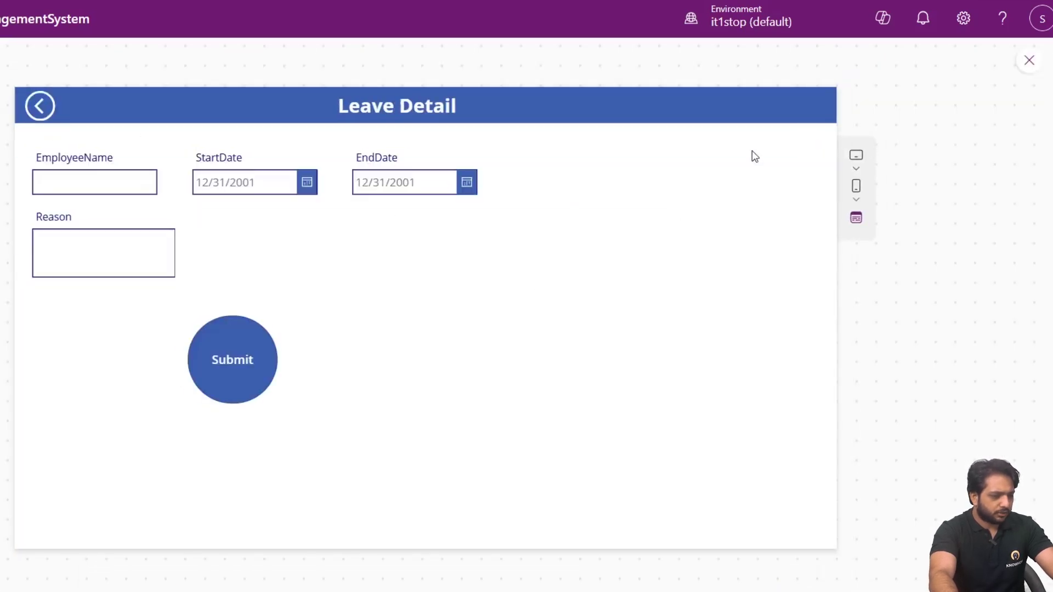
pyautogui.click(59, 181)
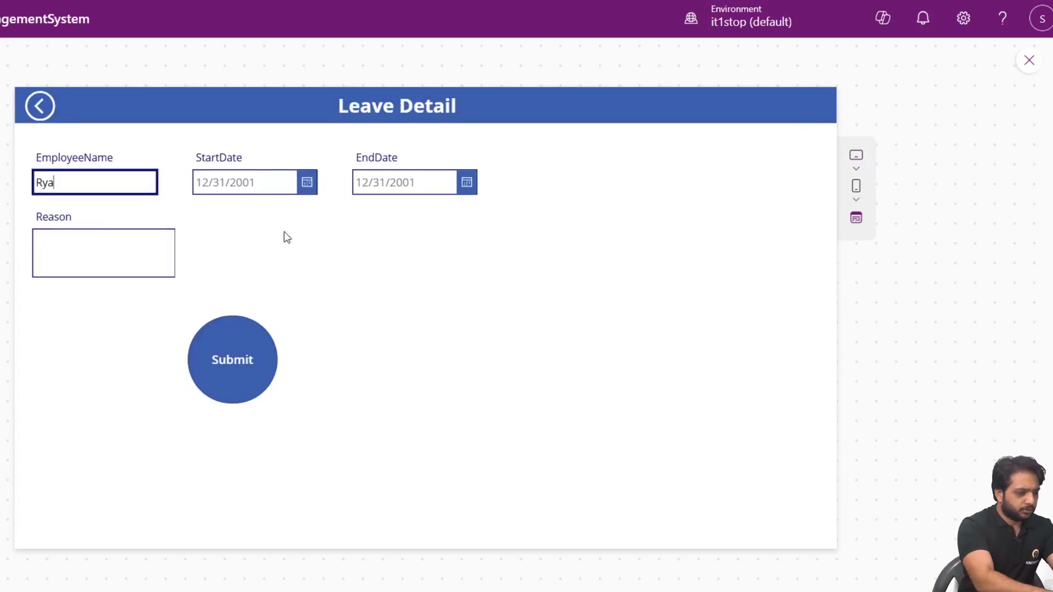
# Pick 12/23/2024 as the start date and 12/27/2024 as the end date.
pyautogui.click(302, 190)
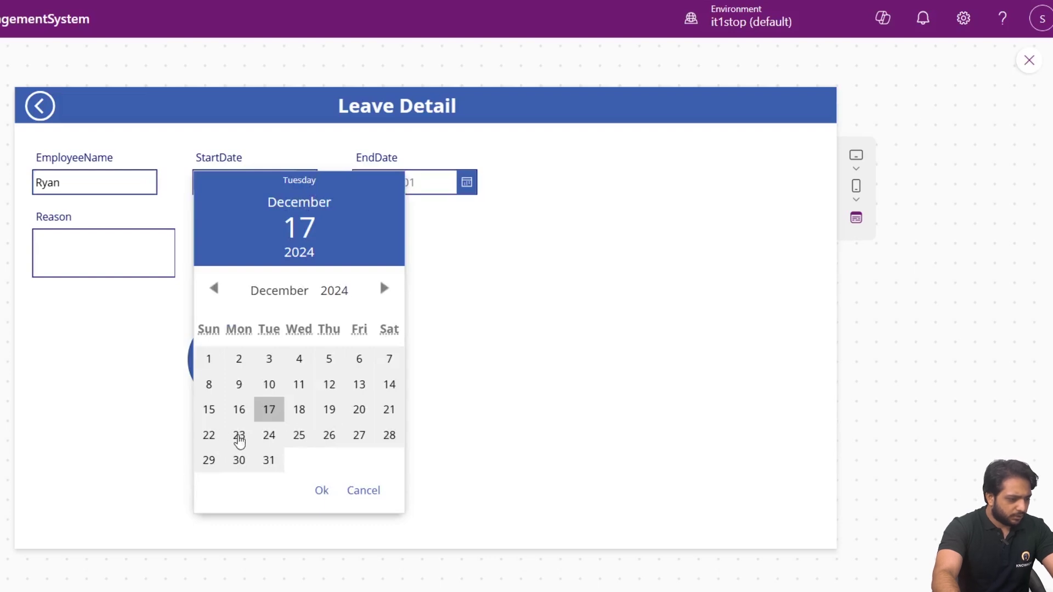
pyautogui.click(239, 436)
pyautogui.click(298, 436)
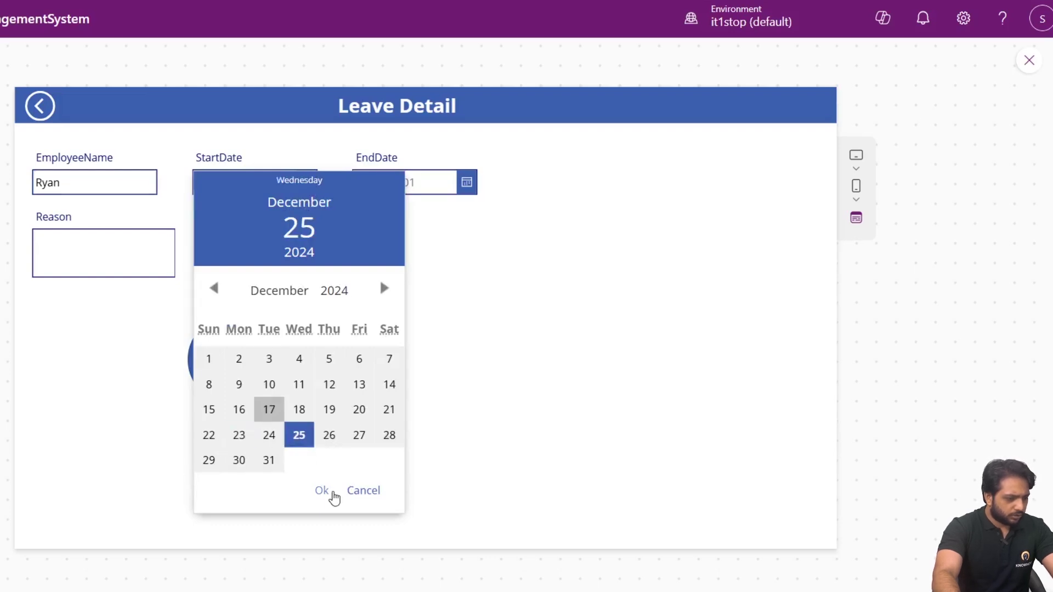
pyautogui.click(238, 439)
pyautogui.click(311, 490)
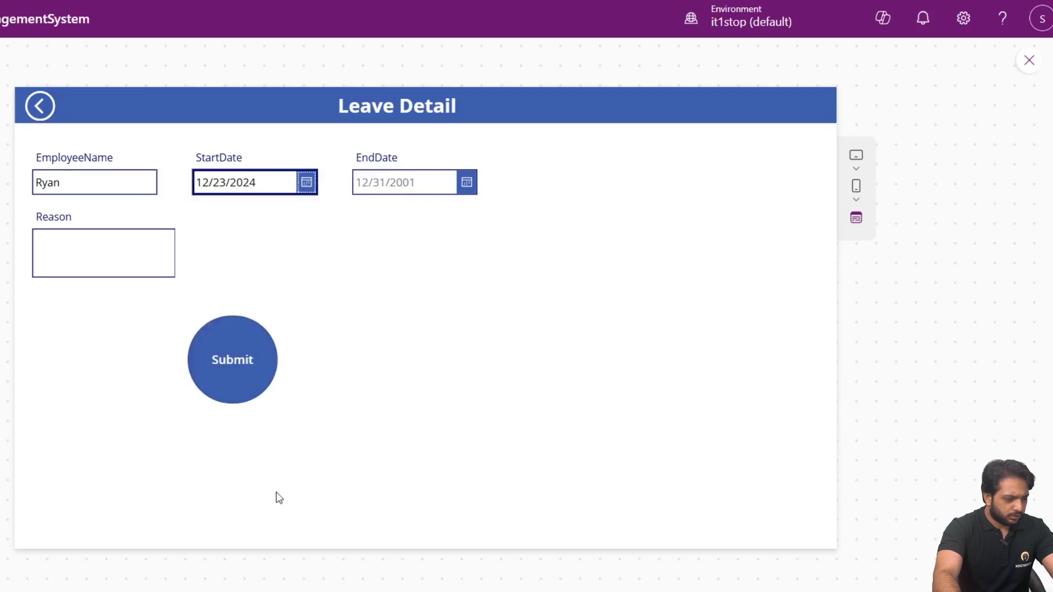
pyautogui.click(463, 183)
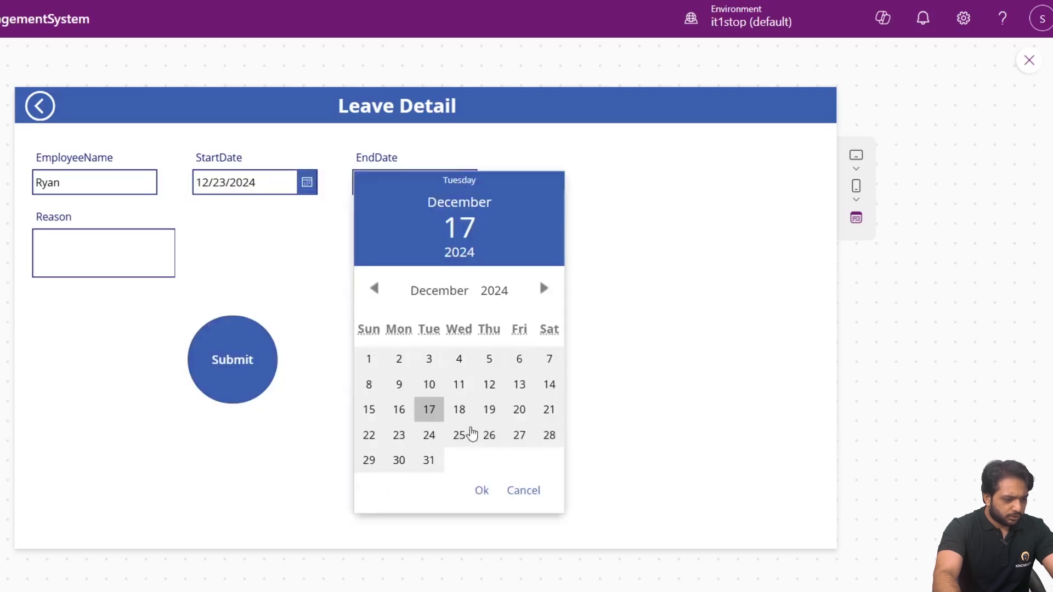
pyautogui.click(519, 436)
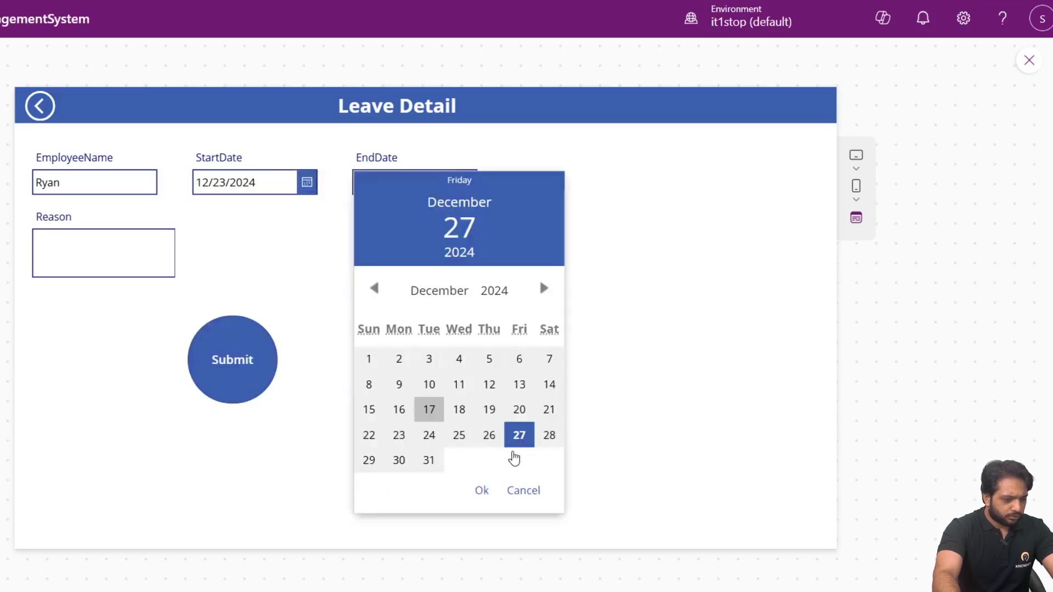
pyautogui.click(483, 492)
# Enter the reason 'New year celebrations' and submit the leave request.
pyautogui.click(91, 276)
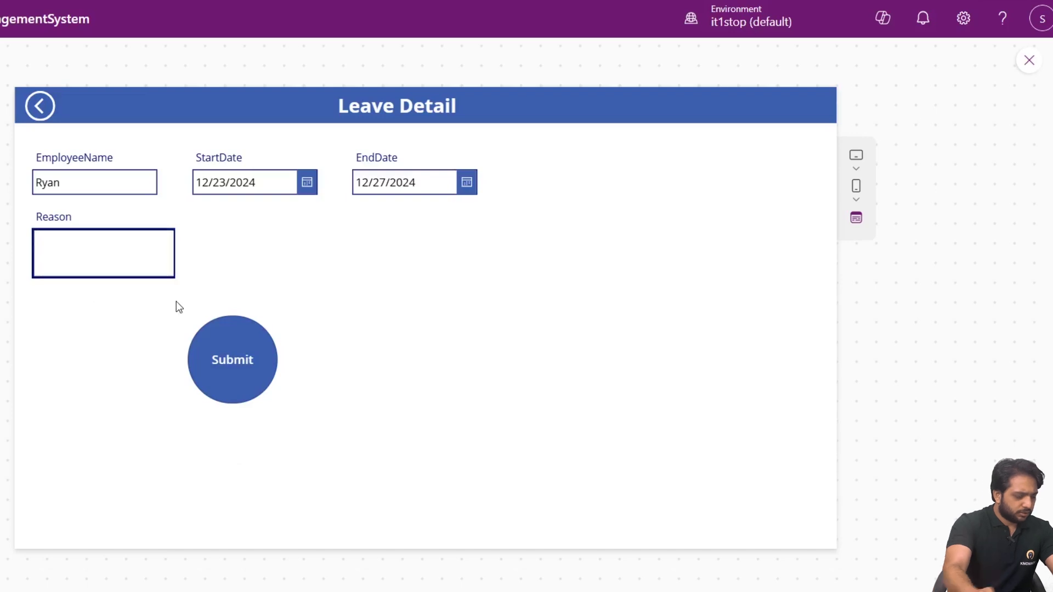
pyautogui.write('New year celebrations')
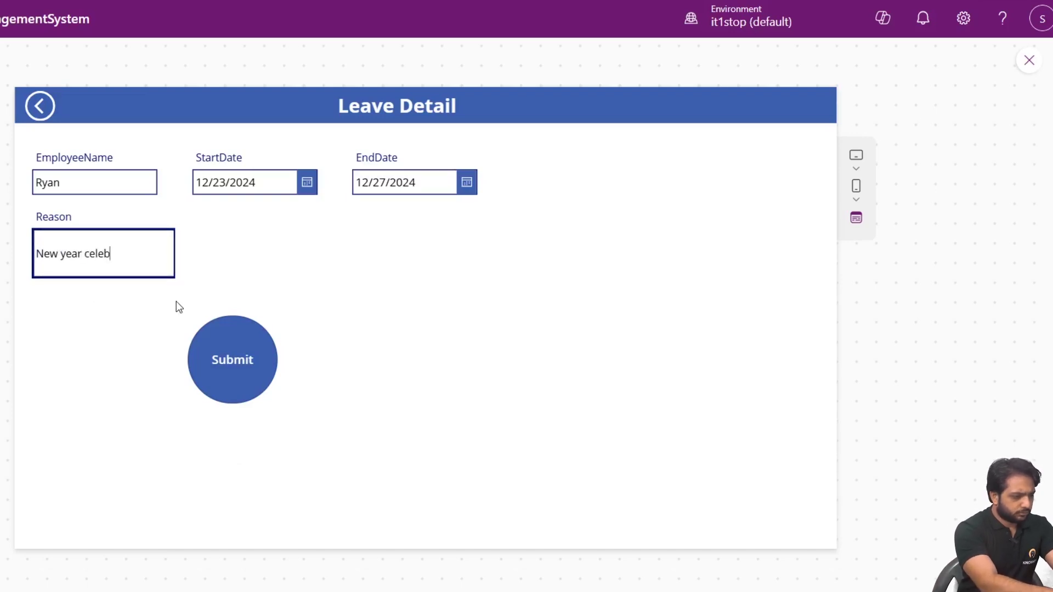
pyautogui.click(242, 388)
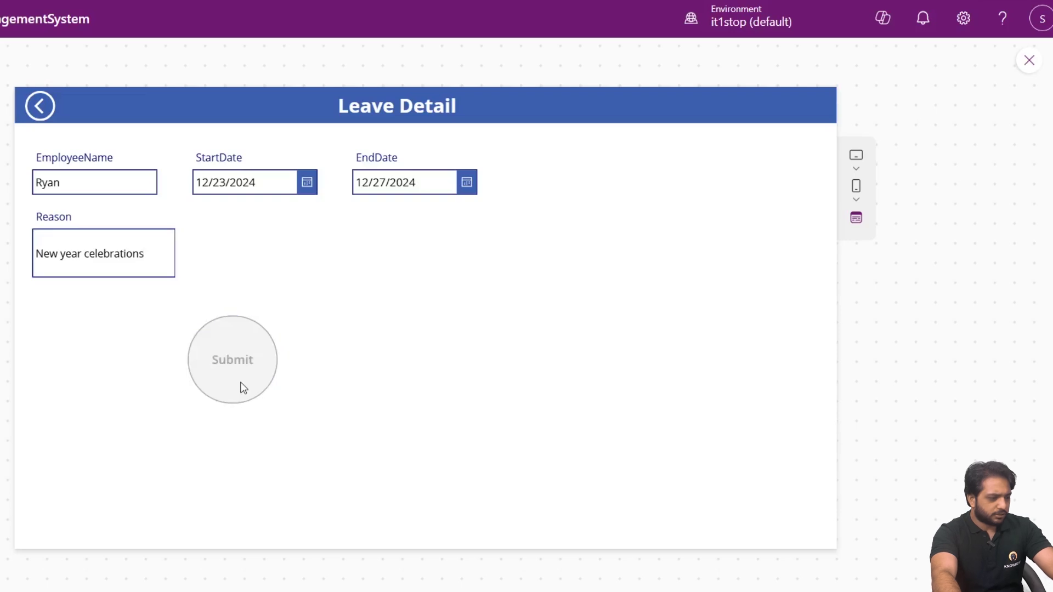
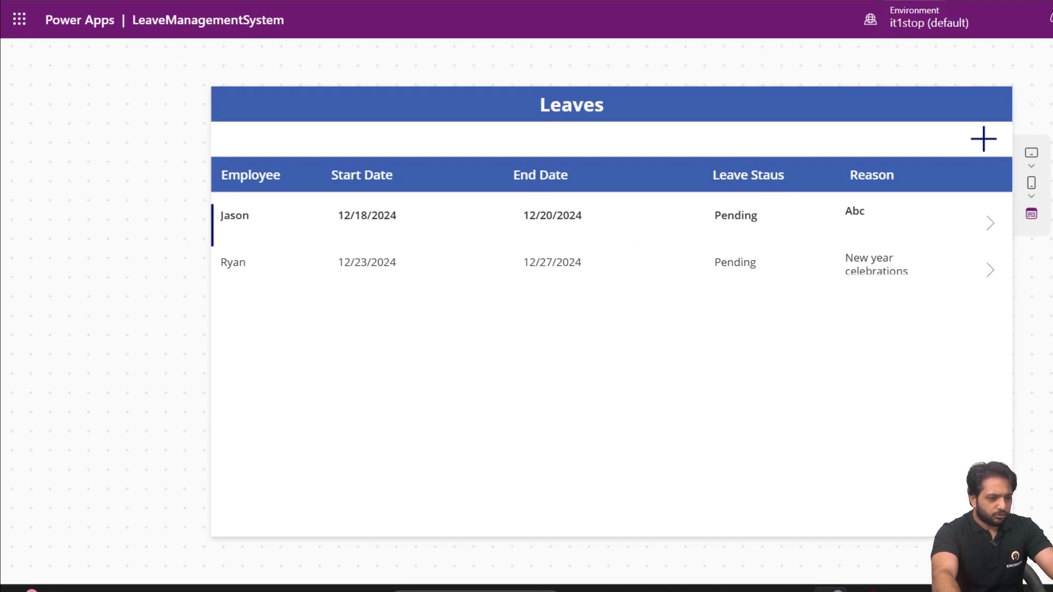
# Exit the running leave app preview and return to the Power Apps Studio editor.
pyautogui.press('Escape')
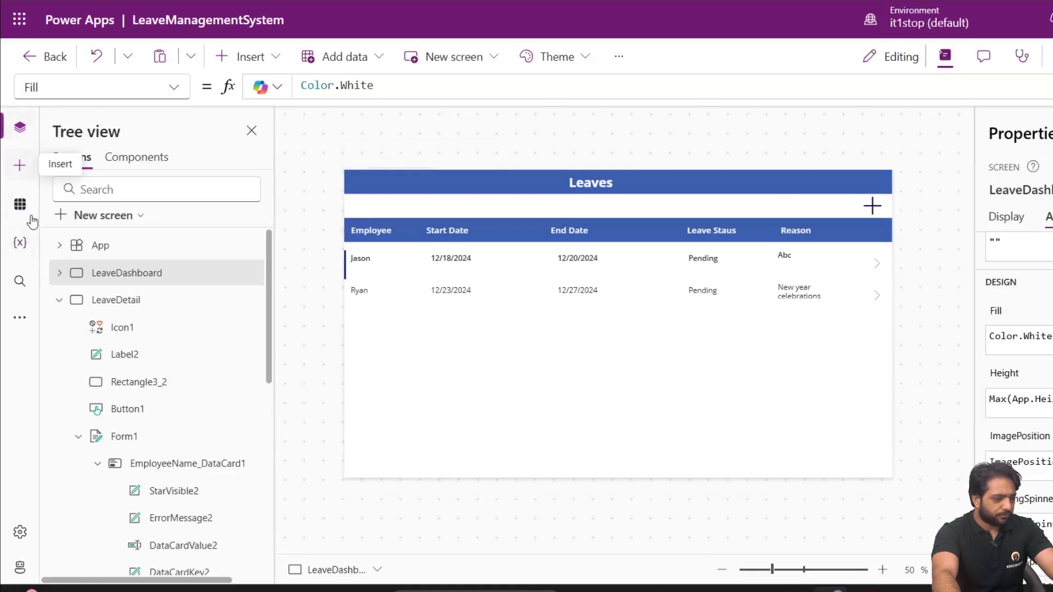
# Add a new blank screen to the LeaveManagementSystem app.
pyautogui.click(83, 215)
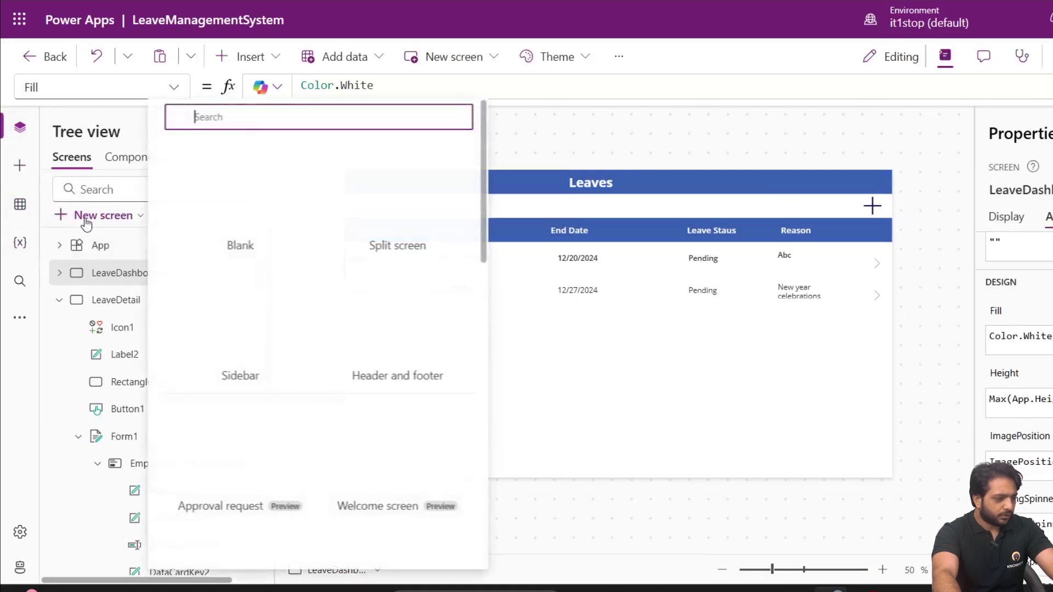
pyautogui.click(248, 237)
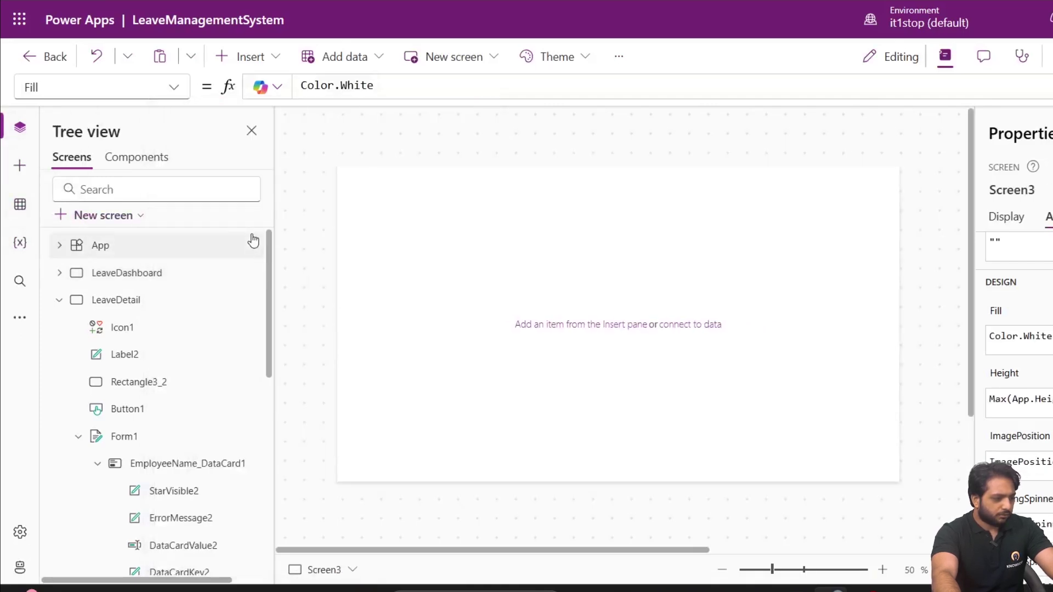
pyautogui.click(57, 300)
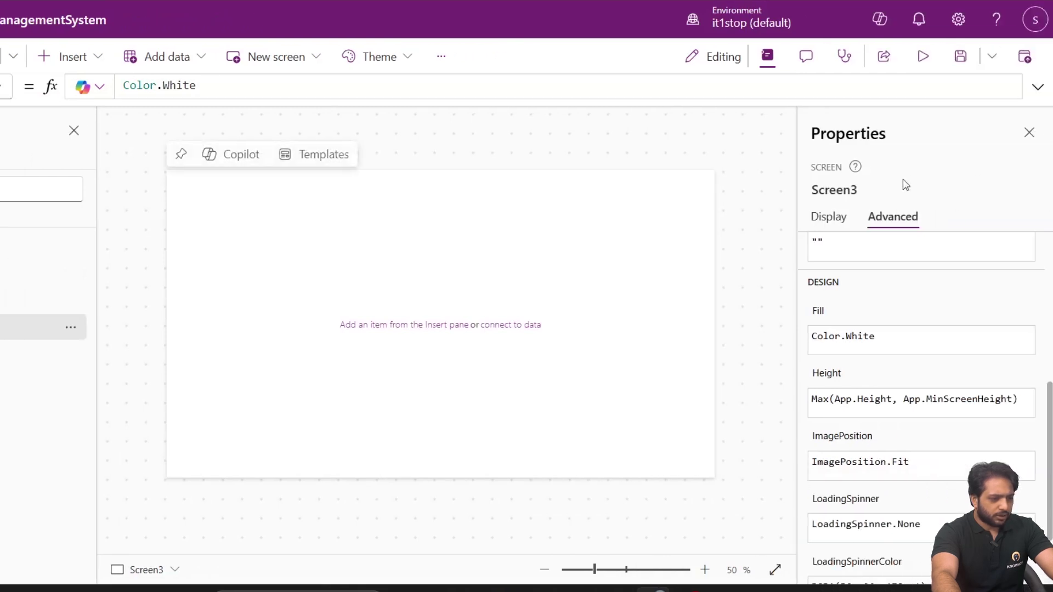
# Rename the new screen to ManagerDashboard and show its display properties.
pyautogui.click(851, 190)
pyautogui.write('M')
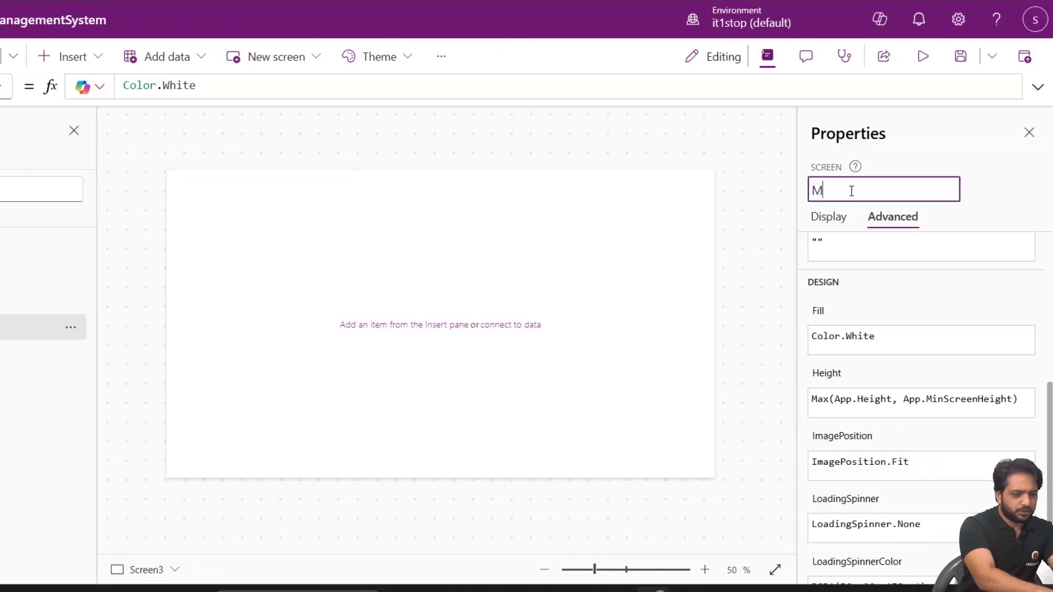
pyautogui.write('anagerDashb')
pyautogui.write('oard')
pyautogui.click(71, 328)
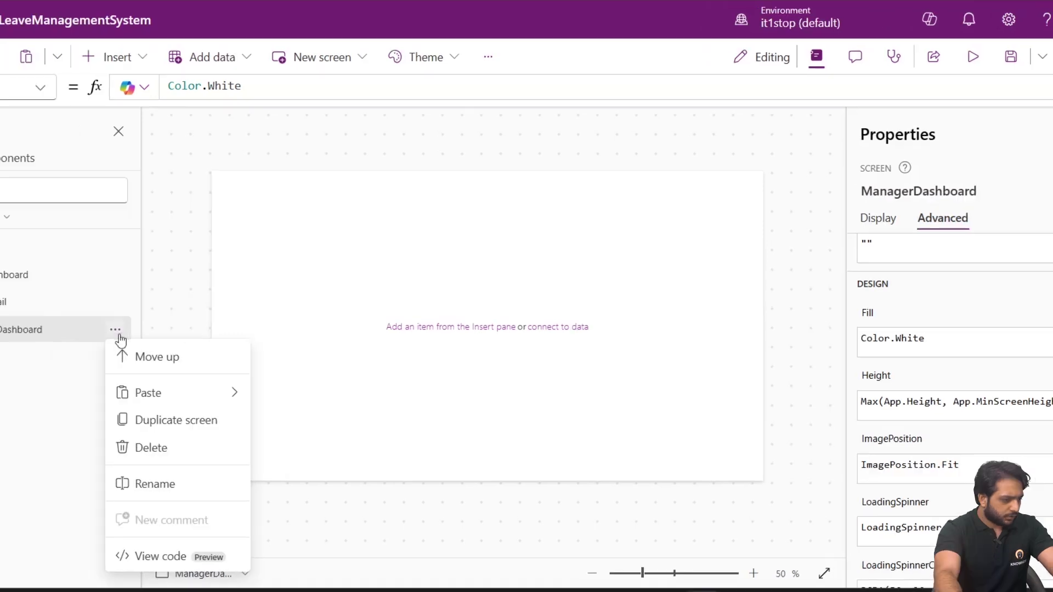
pyautogui.click(32, 333)
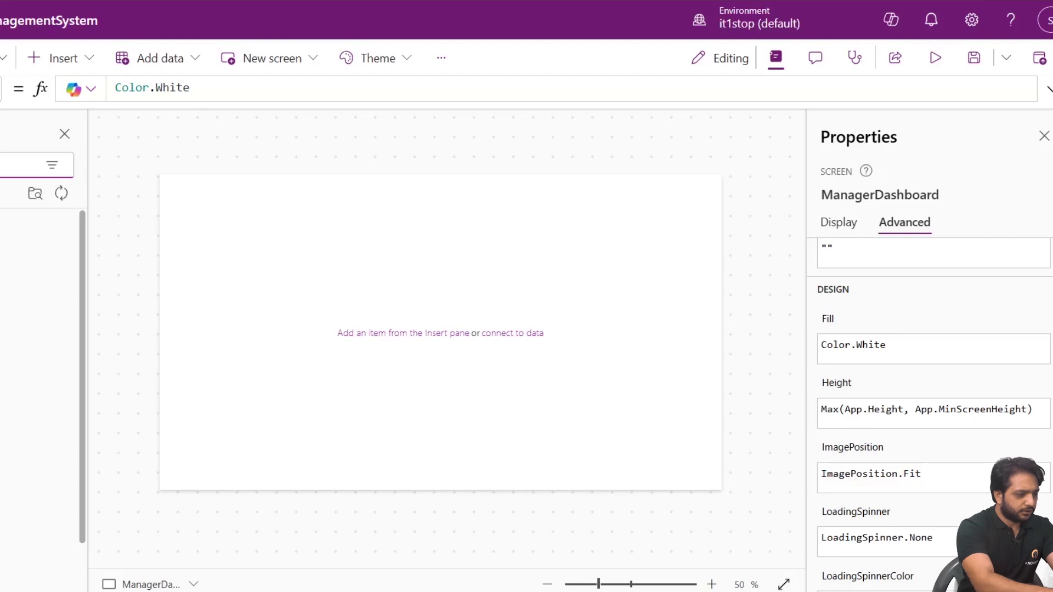
pyautogui.click(32, 329)
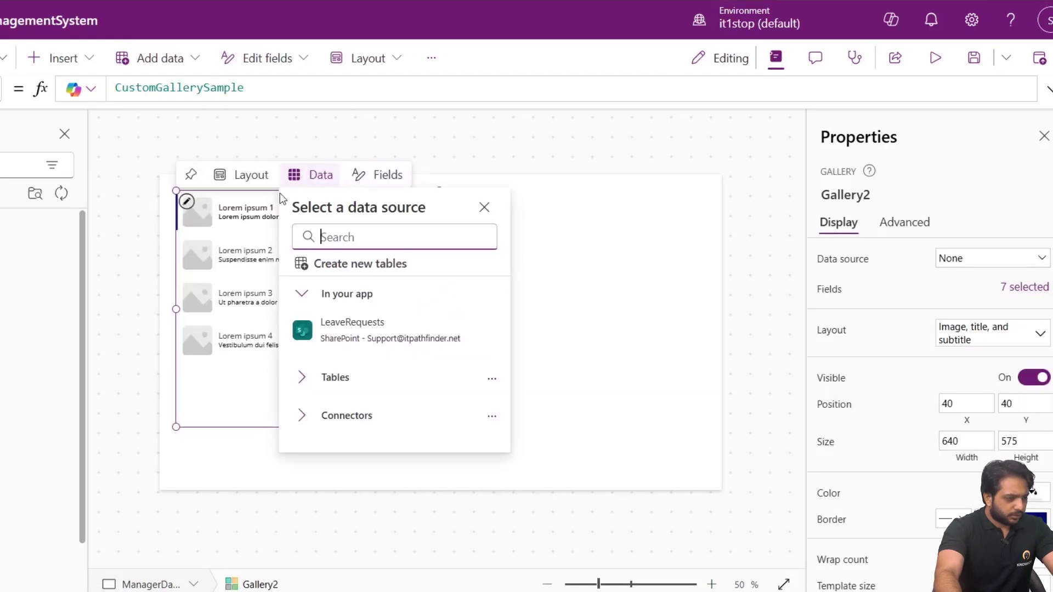
# Insert a vertical gallery lower on the screen and connect it to the LeaveRequests list.
pyautogui.click(241, 175)
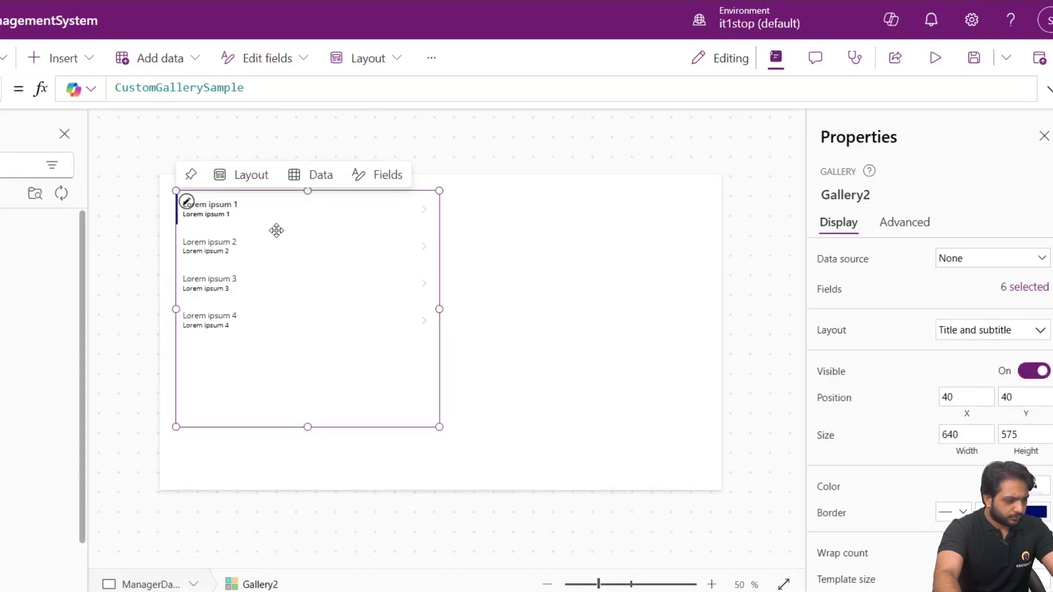
pyautogui.moveTo(280, 246); pyautogui.dragTo(254, 286)
pyautogui.click(361, 252)
pyautogui.click(231, 264)
pyautogui.click(225, 245)
pyautogui.click(225, 254)
pyautogui.click(317, 256)
pyautogui.click(317, 255)
pyautogui.click(497, 194)
pyautogui.click(209, 252)
pyautogui.click(299, 346)
pyautogui.click(324, 383)
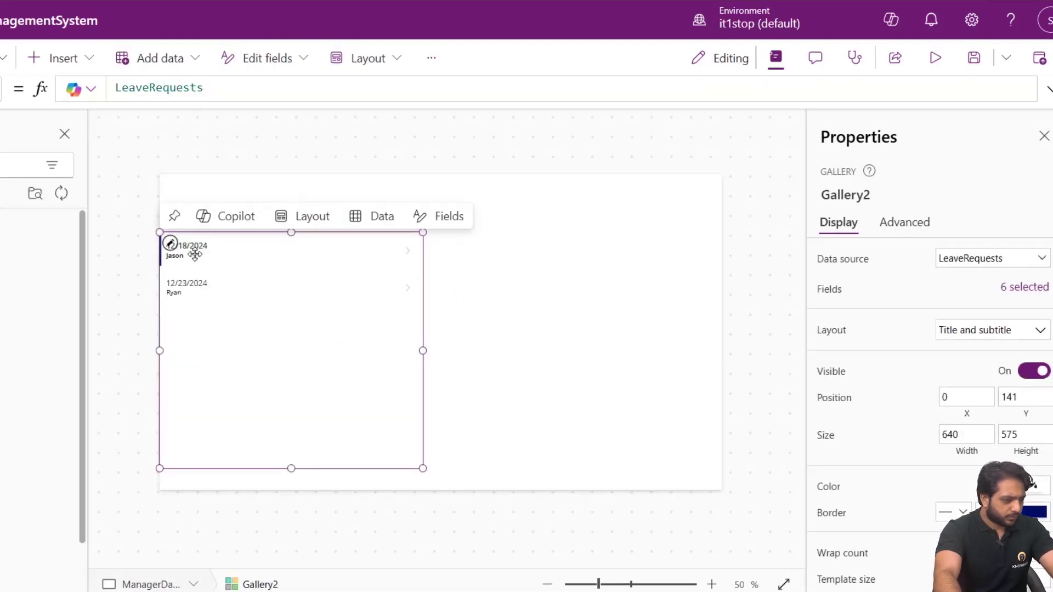
# Bind the title label to ThisItem.EmployeeName and the narrowed subtitle to ThisItem.StartDate.
pyautogui.click(225, 257)
pyautogui.click(237, 244)
pyautogui.click(257, 251)
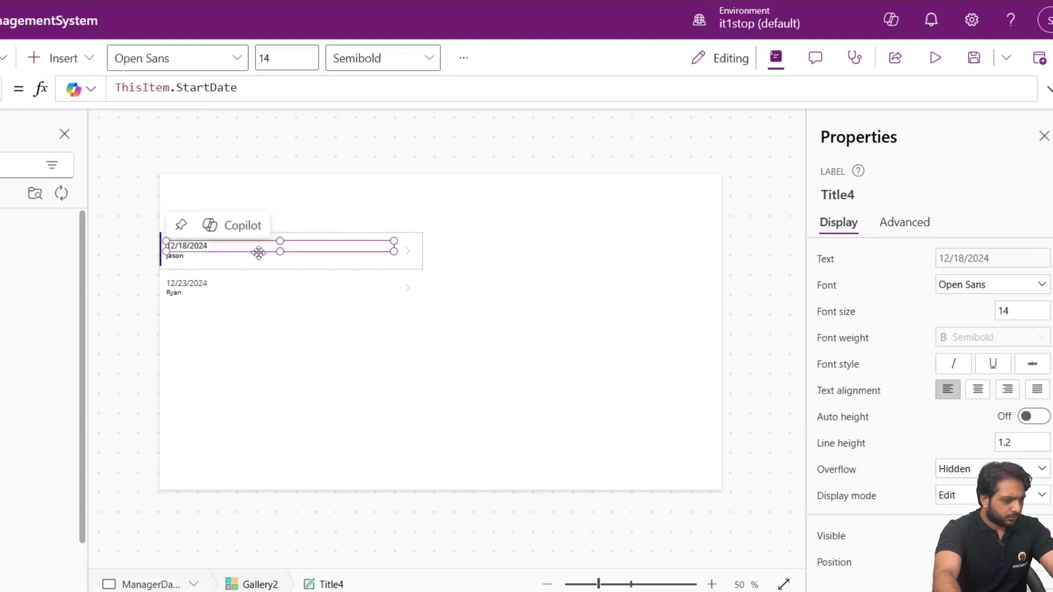
pyautogui.doubleClick(193, 87)
pyautogui.write('E')
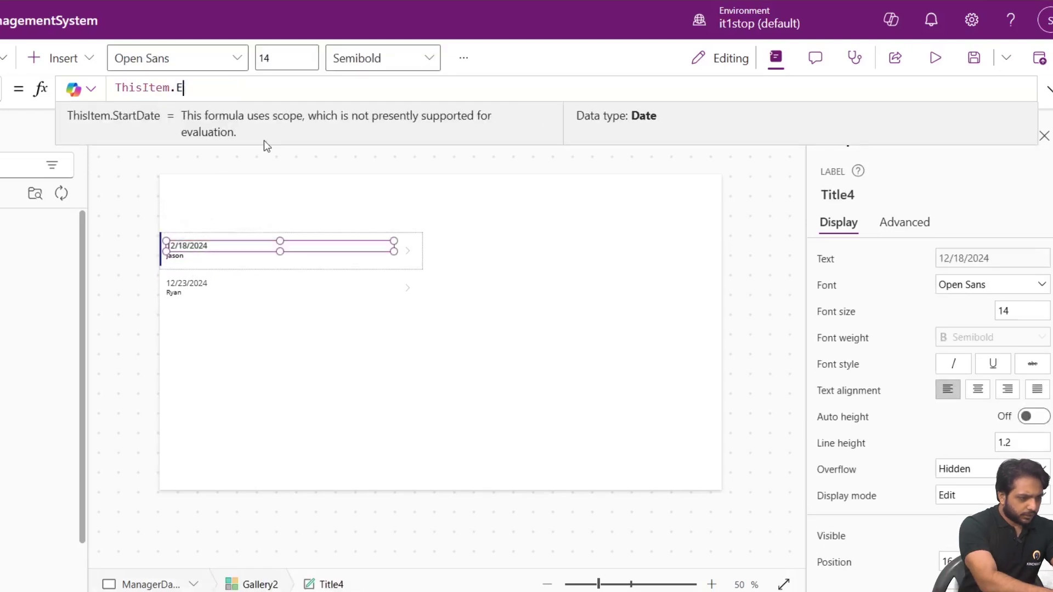
pyautogui.write('mployeeName')
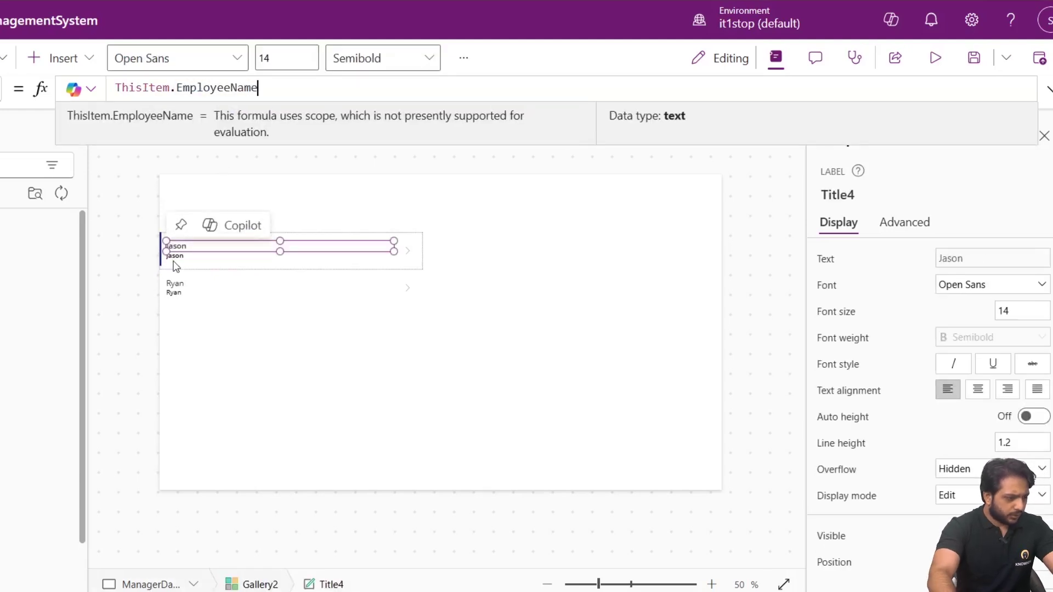
pyautogui.click(176, 266)
pyautogui.click(174, 256)
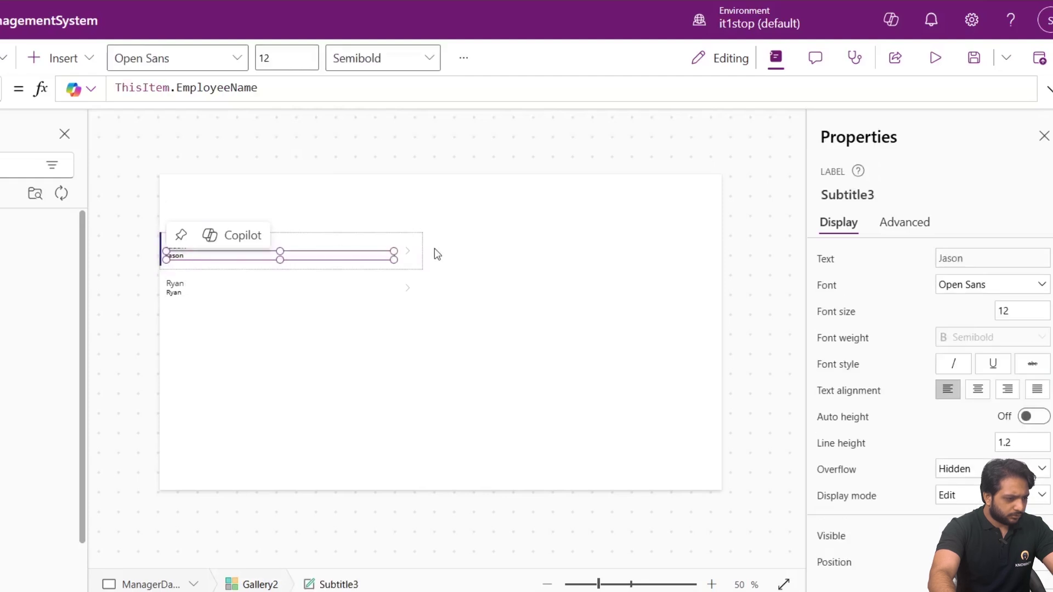
pyautogui.moveTo(394, 252); pyautogui.dragTo(212, 254)
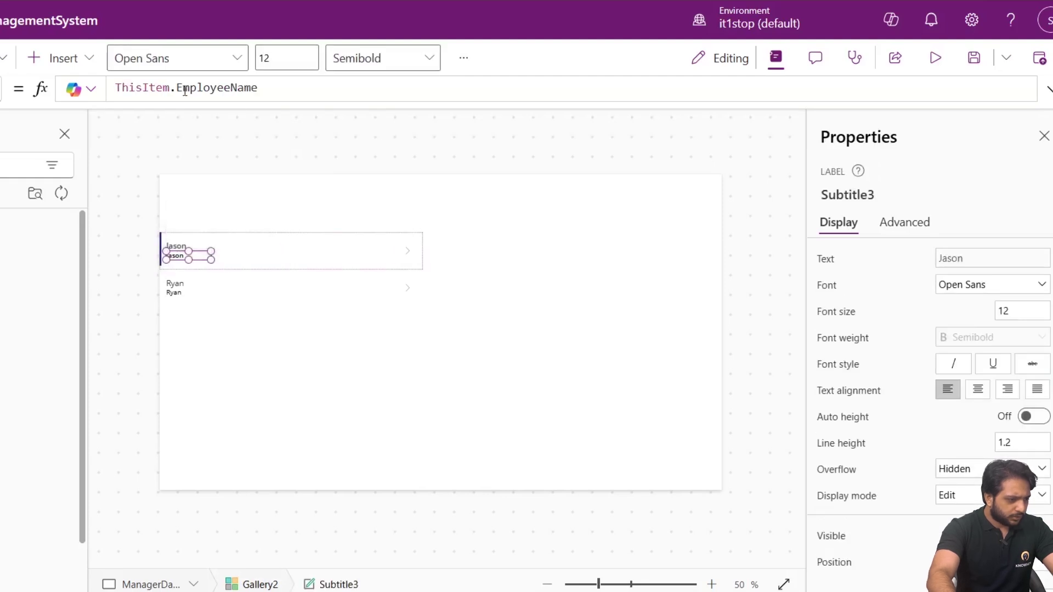
pyautogui.doubleClick(219, 88)
pyautogui.write('StartDate')
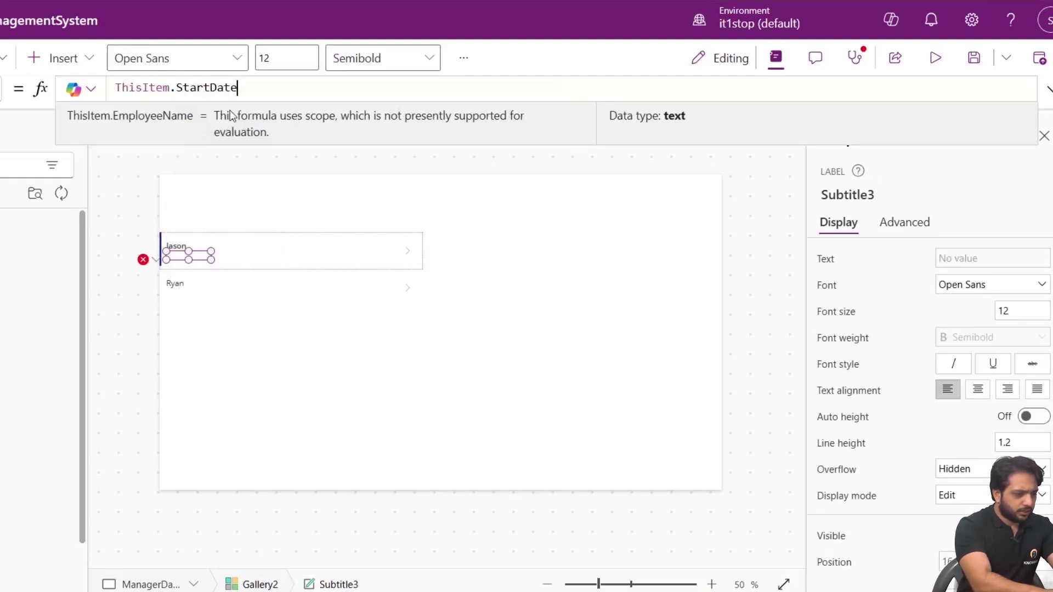
# Copy the date label, paste it into the gallery, and place the copy beside the name.
pyautogui.rightClick(205, 262)
pyautogui.click(230, 296)
pyautogui.click(255, 266)
pyautogui.hotkey('ctrl', 'v')
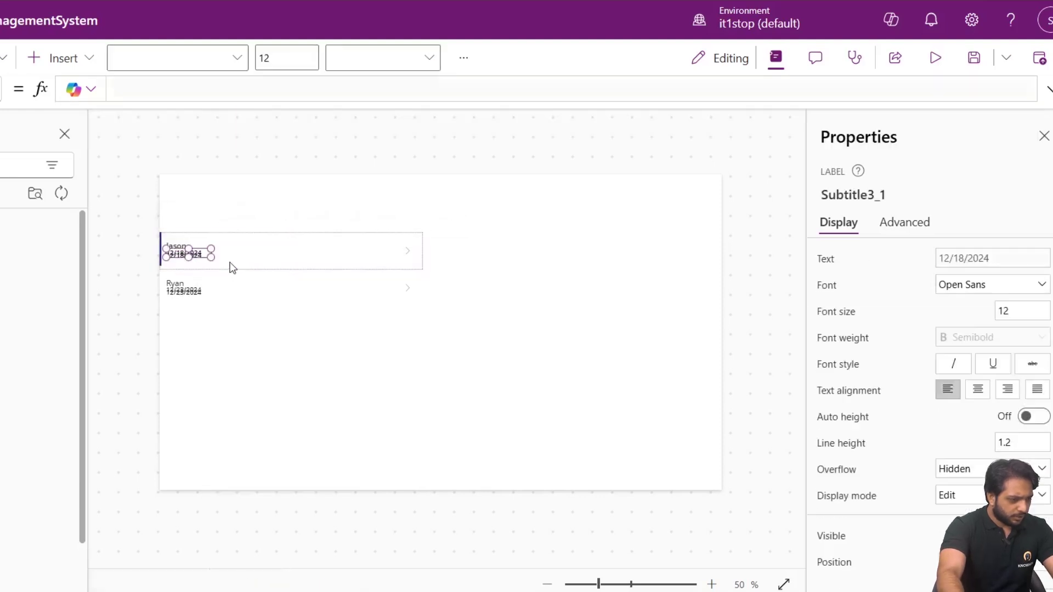
pyautogui.click(188, 254)
pyautogui.click(176, 257)
pyautogui.moveTo(176, 257); pyautogui.dragTo(298, 250)
# Move the first date label up beside the employee name label.
pyautogui.click(204, 258)
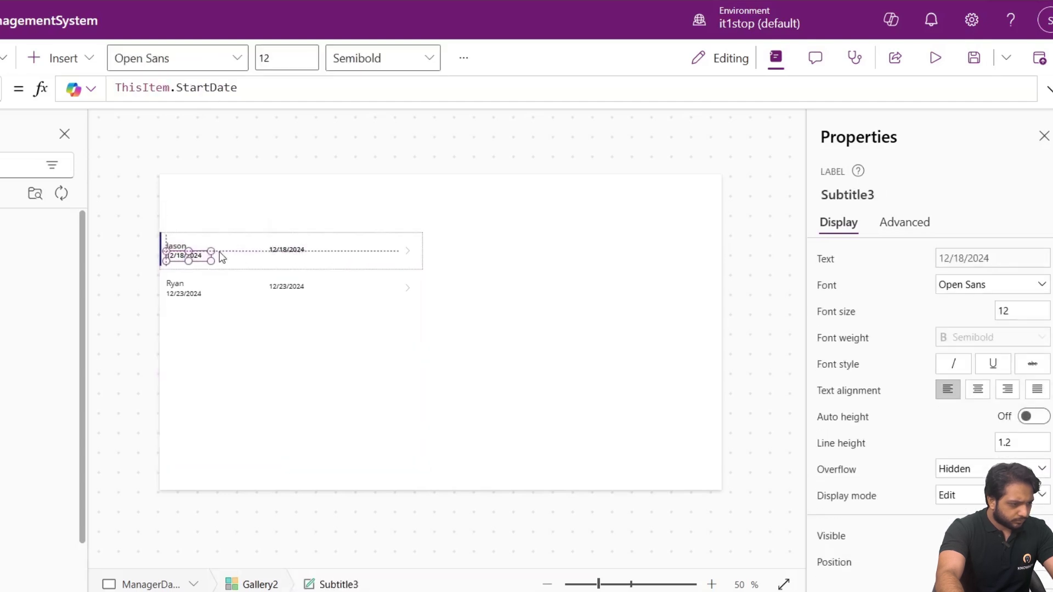
pyautogui.click(189, 258)
pyautogui.click(189, 258)
pyautogui.moveTo(189, 258)
pyautogui.mouseDown()
pyautogui.moveTo(231, 252)
pyautogui.moveTo(180, 247)
pyautogui.mouseUp()
pyautogui.click(181, 242)
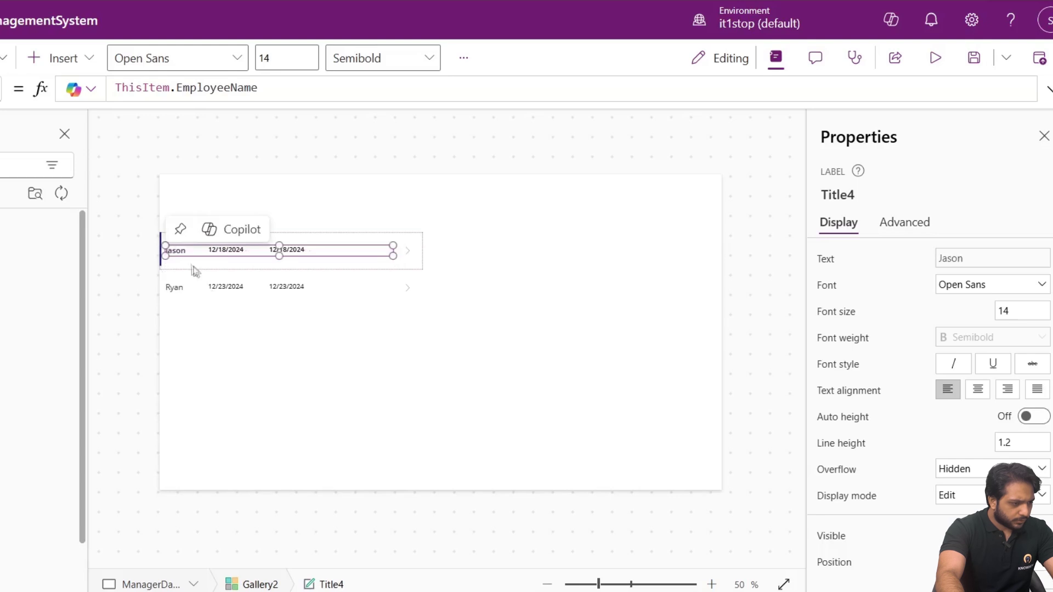
pyautogui.click(278, 247)
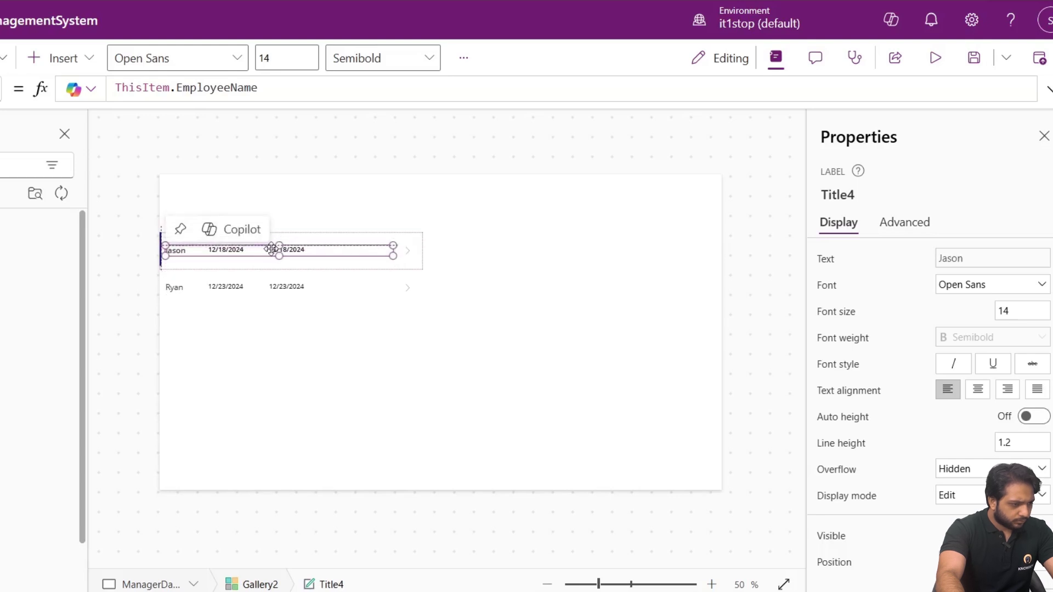
pyautogui.click(536, 298)
pyautogui.click(406, 315)
# Widen the gallery across the whole screen and set the employee name text size to 16.
pyautogui.moveTo(423, 350); pyautogui.dragTo(810, 356)
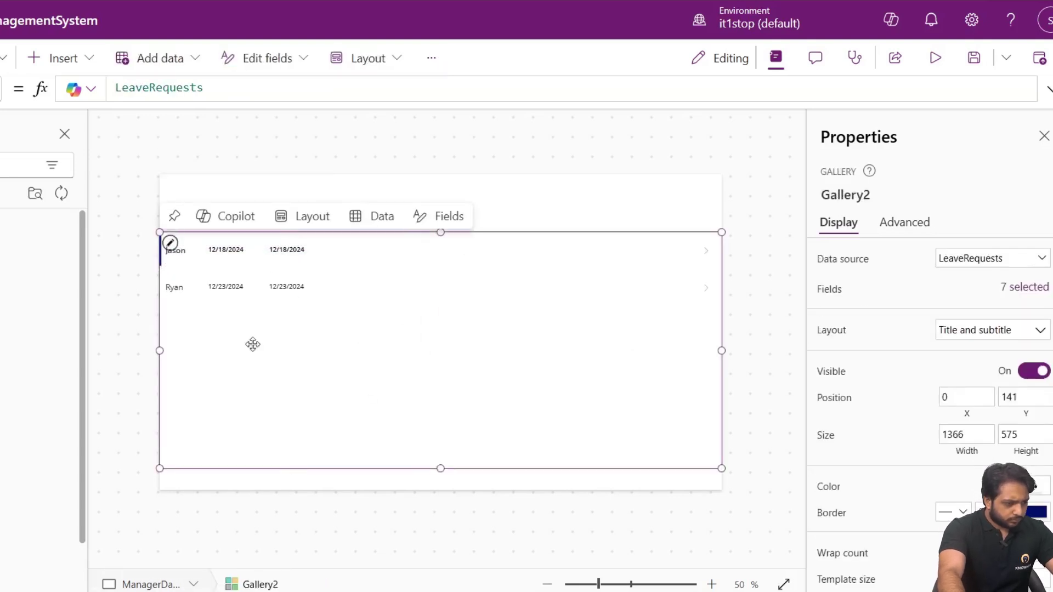
pyautogui.click(233, 253)
pyautogui.click(167, 251)
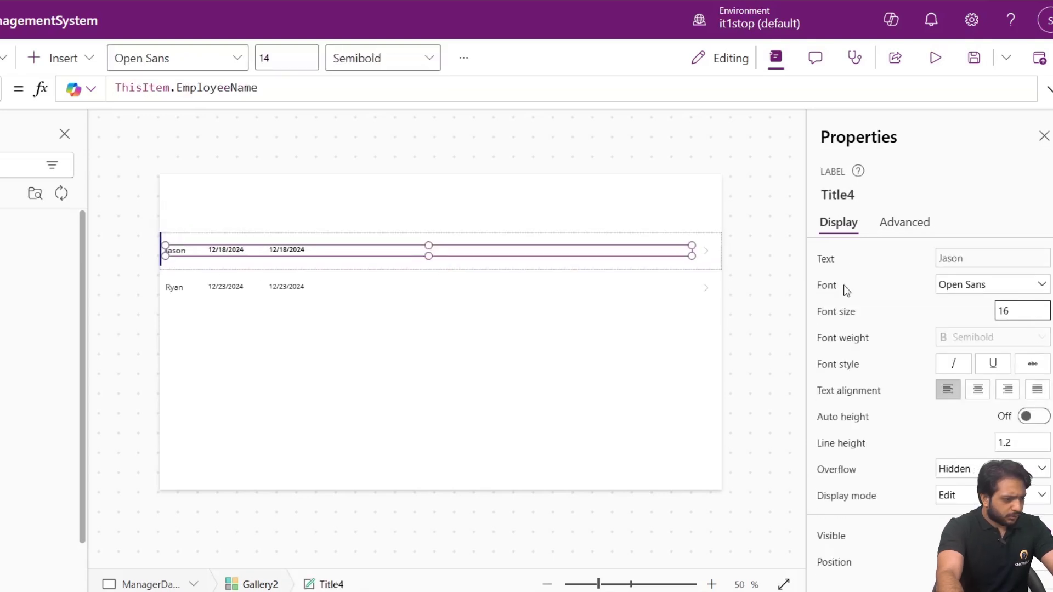
pyautogui.write('16')
pyautogui.click(289, 289)
# Set the first date label's size to 16 and widen the second date label to show the full date.
pyautogui.click(167, 245)
pyautogui.click(198, 254)
pyautogui.click(244, 261)
pyautogui.click(243, 253)
pyautogui.click(995, 316)
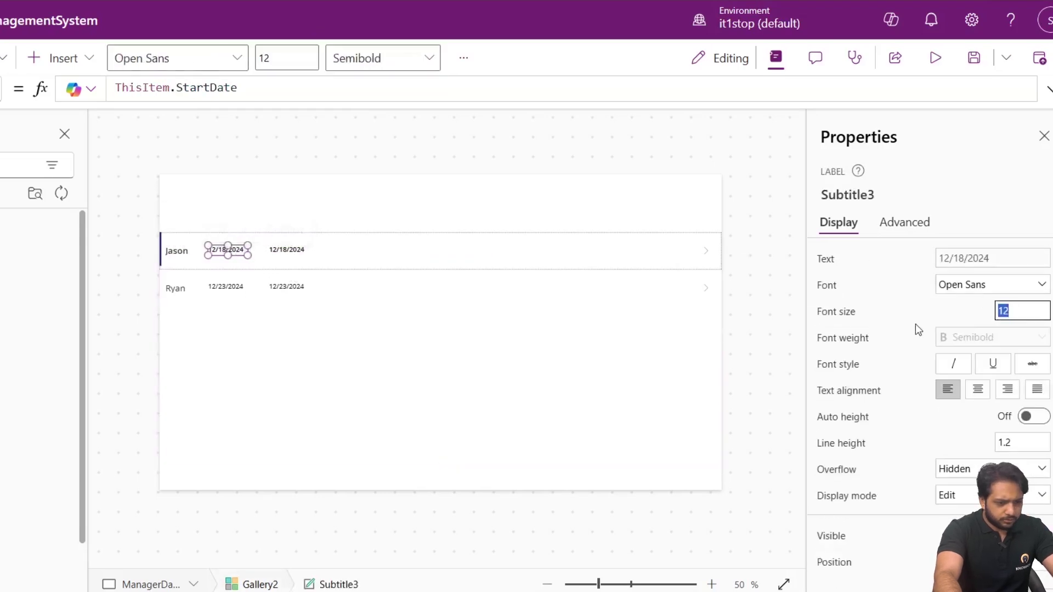
pyautogui.write('16')
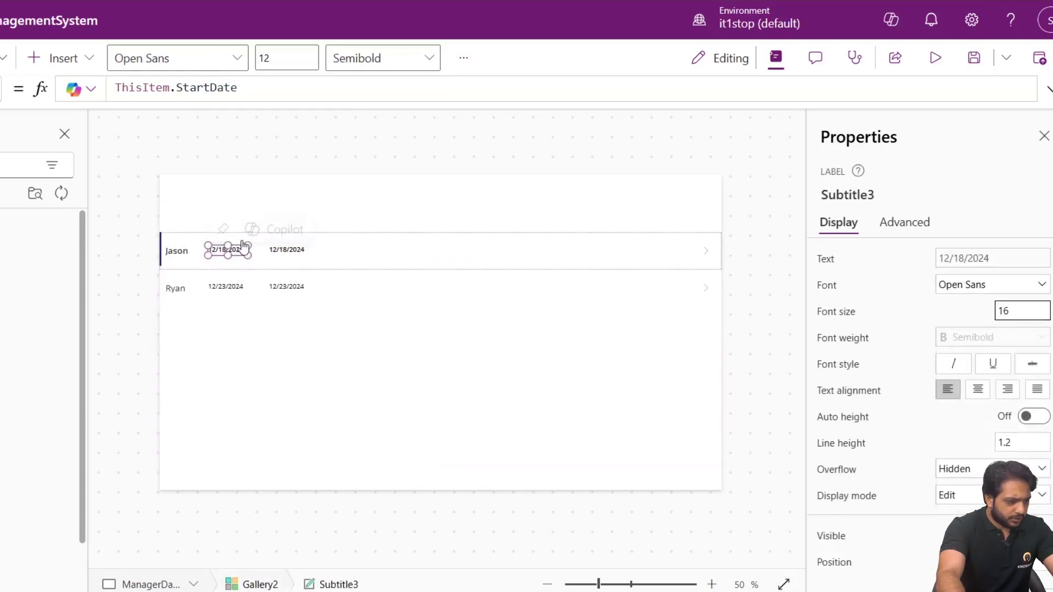
pyautogui.click(275, 250)
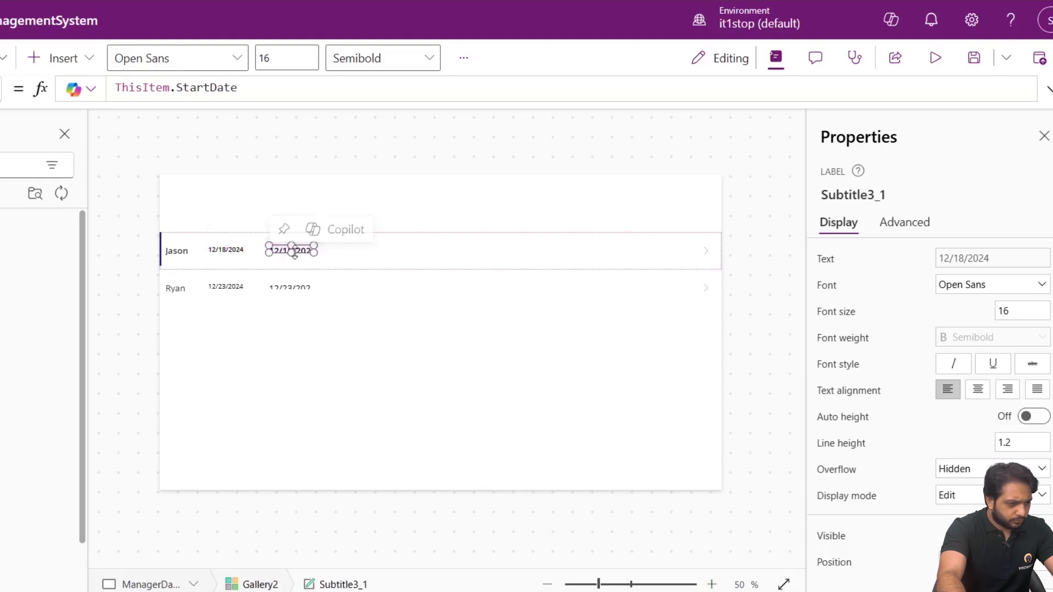
pyautogui.click(364, 256)
pyautogui.click(275, 259)
pyautogui.moveTo(315, 261); pyautogui.dragTo(342, 261)
# Confirm size 16 for the first date label and shift it right to space out the dates.
pyautogui.click(226, 250)
pyautogui.click(226, 250)
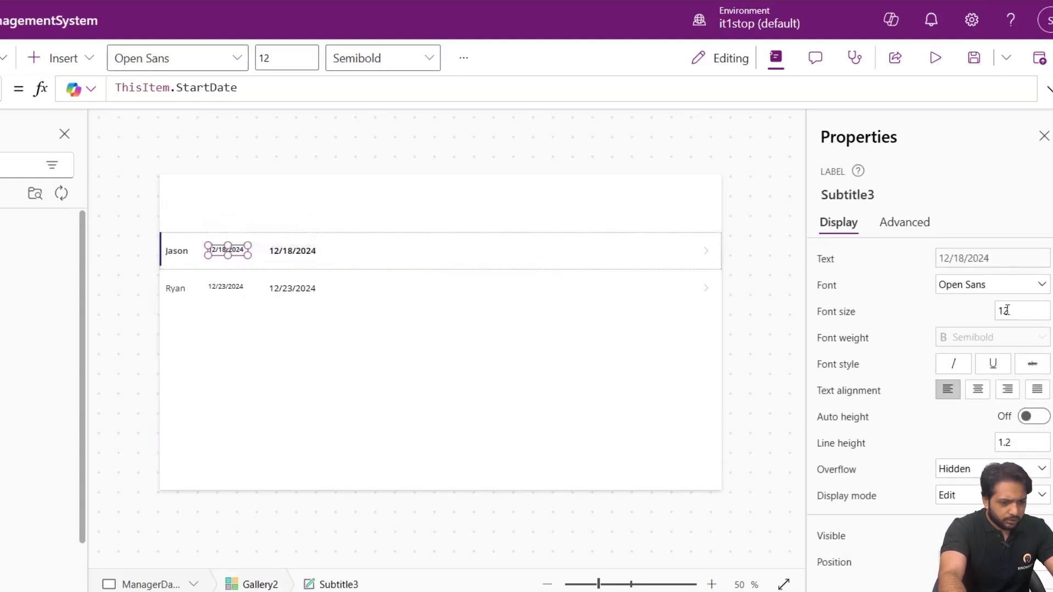
pyautogui.write('16')
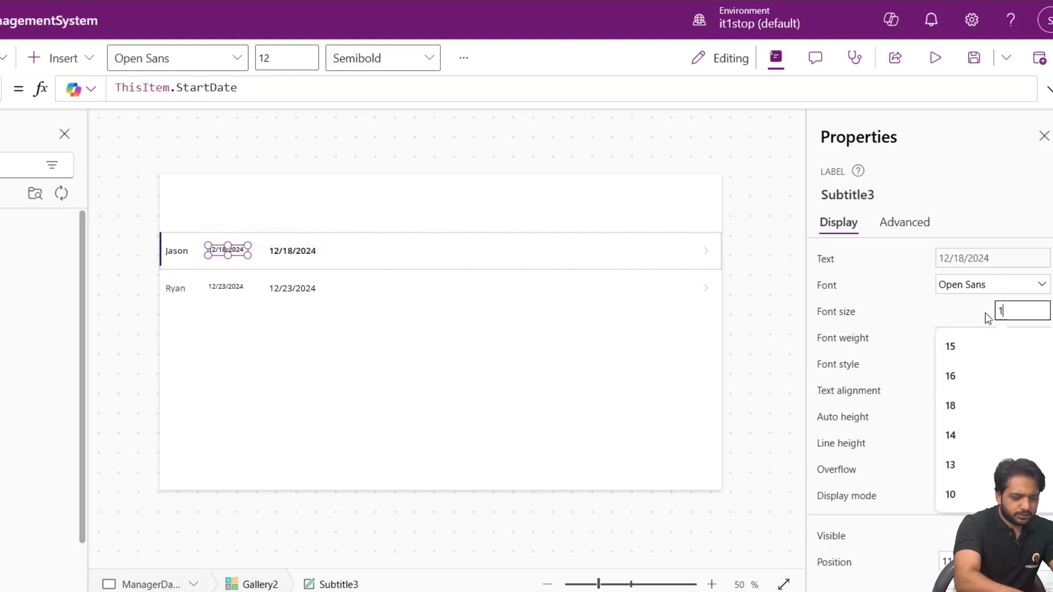
pyautogui.press('Return')
pyautogui.click(301, 252)
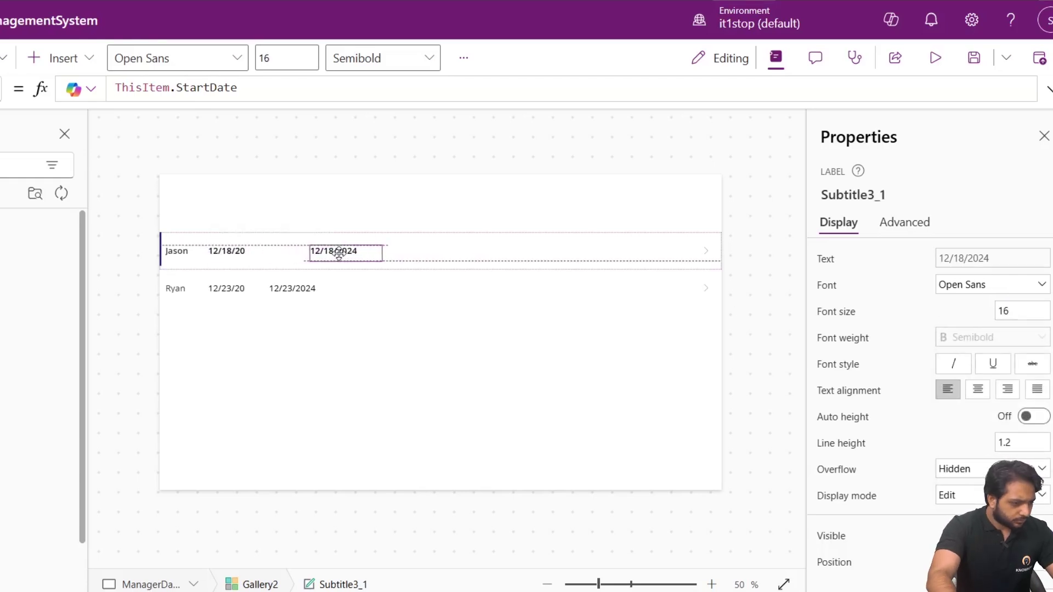
pyautogui.click(230, 251)
pyautogui.moveTo(231, 251); pyautogui.dragTo(262, 252)
pyautogui.click(404, 357)
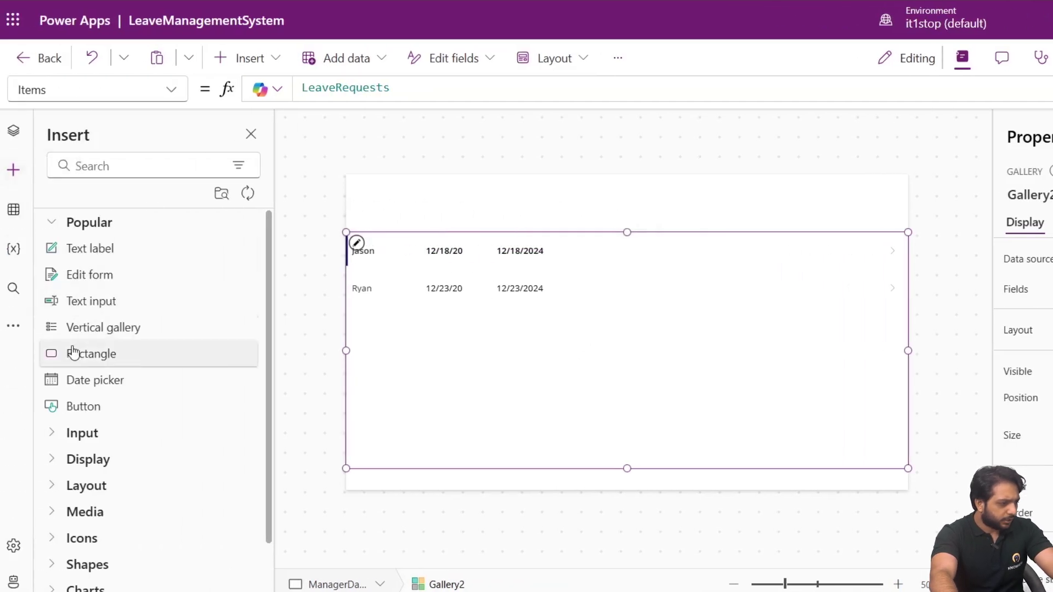
# Add a rectangle header bar across the gallery's top and move the gallery up under it.
pyautogui.click(95, 355)
pyautogui.moveTo(407, 219); pyautogui.dragTo(908, 195)
pyautogui.moveTo(625, 196)
pyautogui.mouseDown()
pyautogui.moveTo(616, 205)
pyautogui.moveTo(616, 193)
pyautogui.mouseUp()
pyautogui.click(618, 304)
pyautogui.moveTo(617, 345)
pyautogui.mouseDown()
pyautogui.moveTo(616, 320)
pyautogui.moveTo(617, 329)
pyautogui.mouseUp()
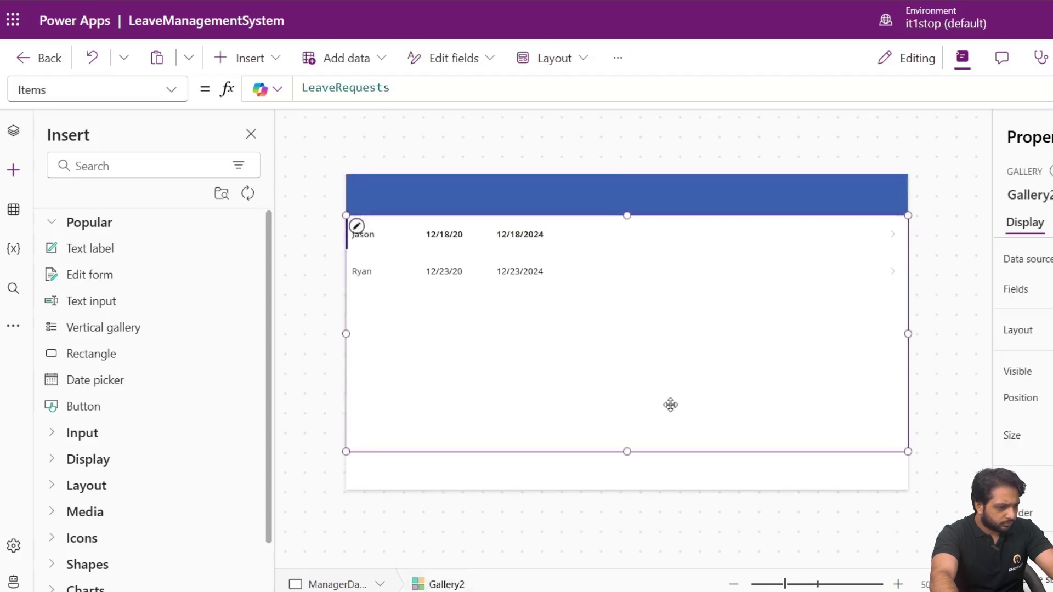
pyautogui.click(660, 174)
# Shift the second date column right and paste a copy of the 12/18/2024 label beyond it.
pyautogui.click(428, 204)
pyautogui.click(444, 234)
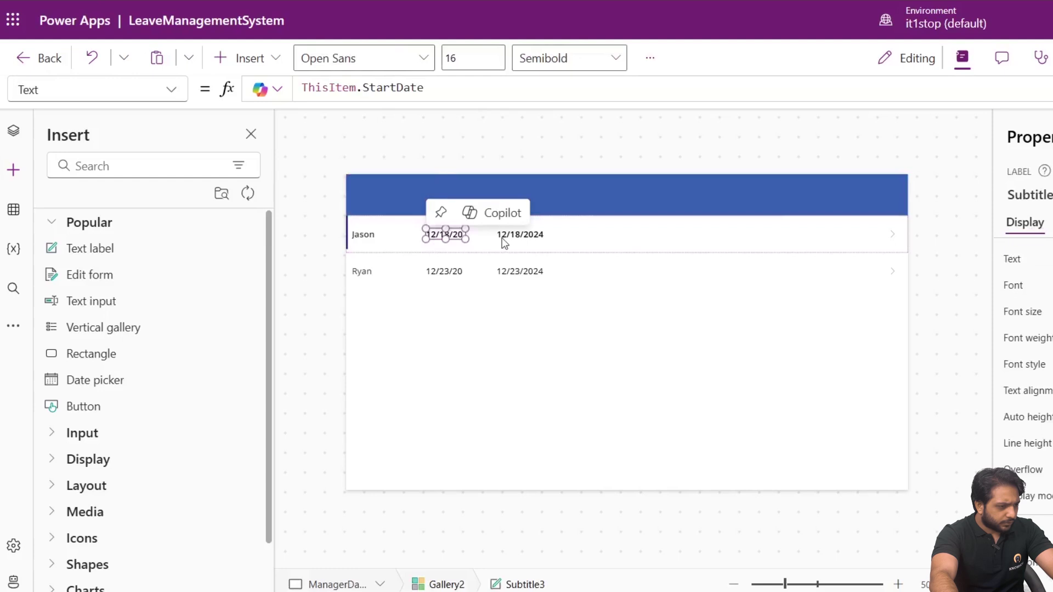
pyautogui.click(513, 236)
pyautogui.moveTo(514, 236); pyautogui.dragTo(531, 236)
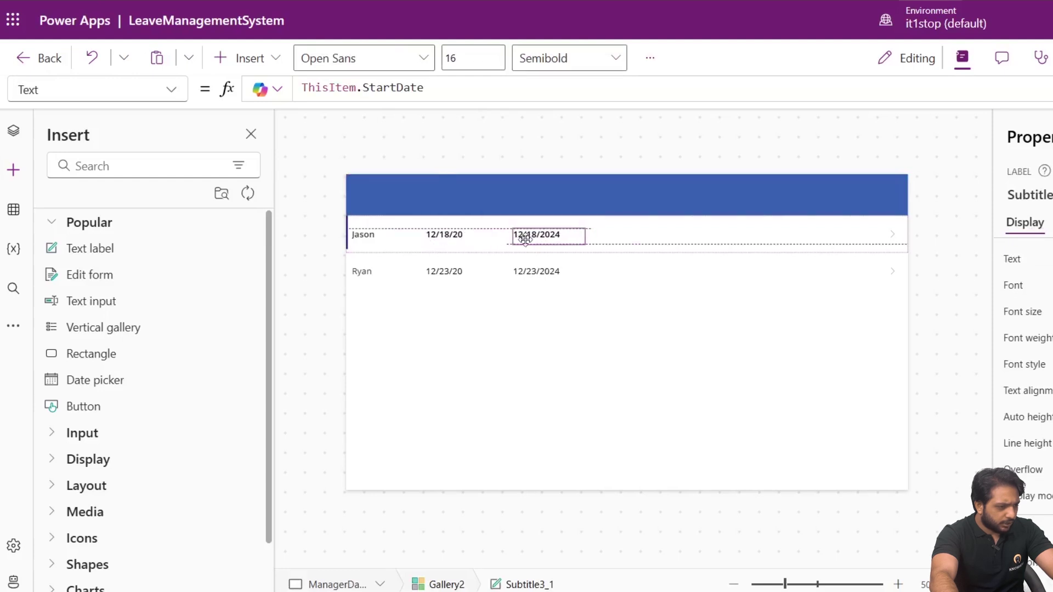
pyautogui.rightClick(532, 239)
pyautogui.press('Escape')
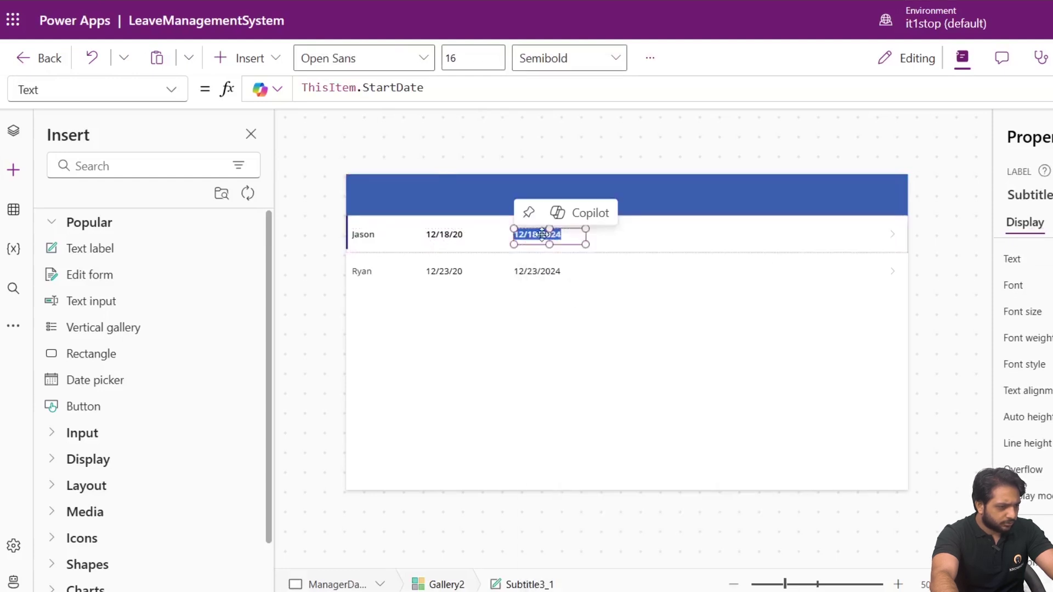
pyautogui.rightClick(531, 244)
pyautogui.click(543, 285)
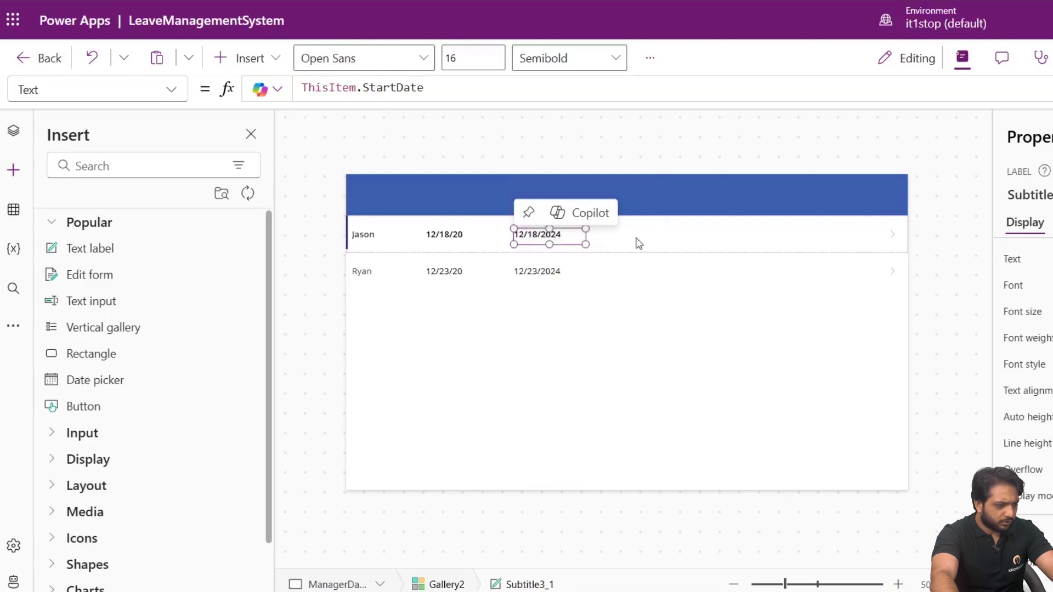
pyautogui.click(637, 241)
pyautogui.hotkey('ctrl', 'v')
pyautogui.moveTo(391, 242); pyautogui.dragTo(659, 236)
# Change the copied label's formula to ThisItem.Reason.
pyautogui.click(424, 93)
pyautogui.write('R')
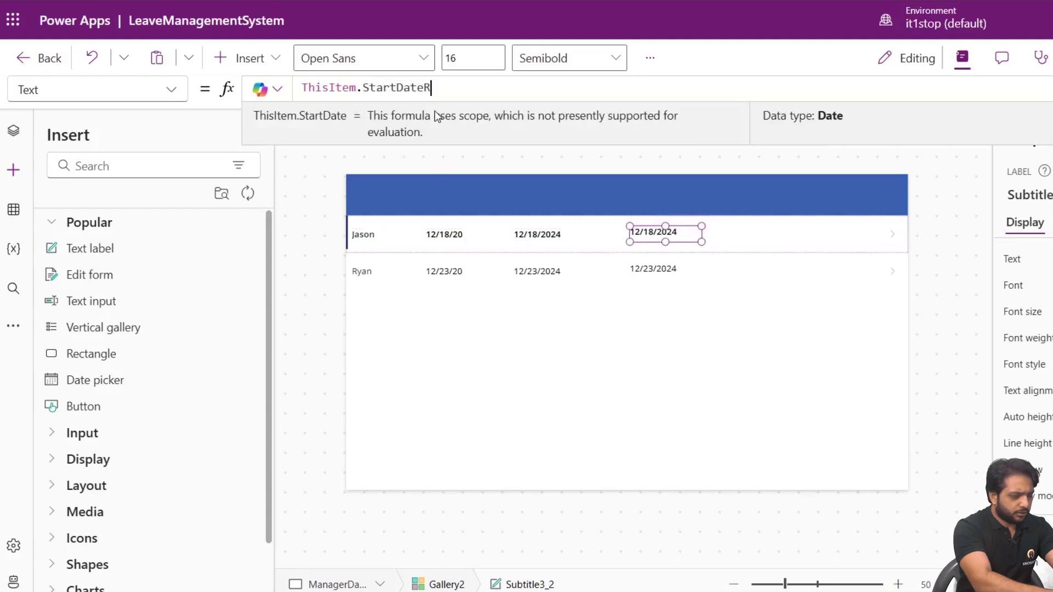
pyautogui.write('eas')
pyautogui.press('BackSpace')
pyautogui.press('BackSpace')
pyautogui.press('BackSpace')
pyautogui.press('BackSpace')
pyautogui.press('BackSpace')
pyautogui.press('BackSpace')
pyautogui.press('BackSpace')
pyautogui.press('BackSpace')
pyautogui.press('BackSpace')
pyautogui.press('BackSpace')
pyautogui.press('BackSpace')
pyautogui.press('BackSpace')
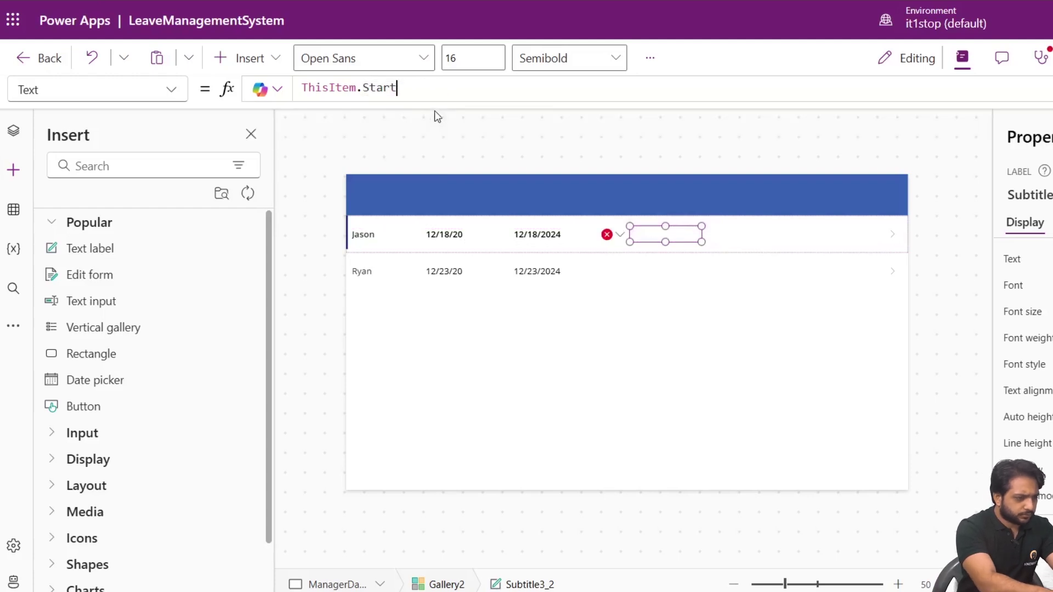
pyautogui.press('BackSpace')
pyautogui.write('Reaso')
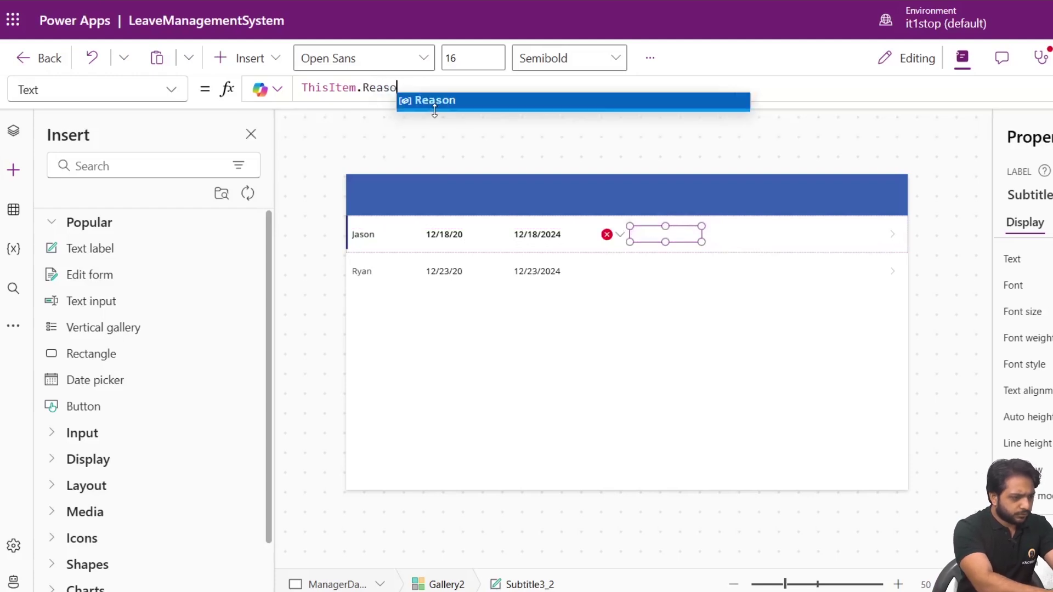
pyautogui.write('n')
pyautogui.click(669, 278)
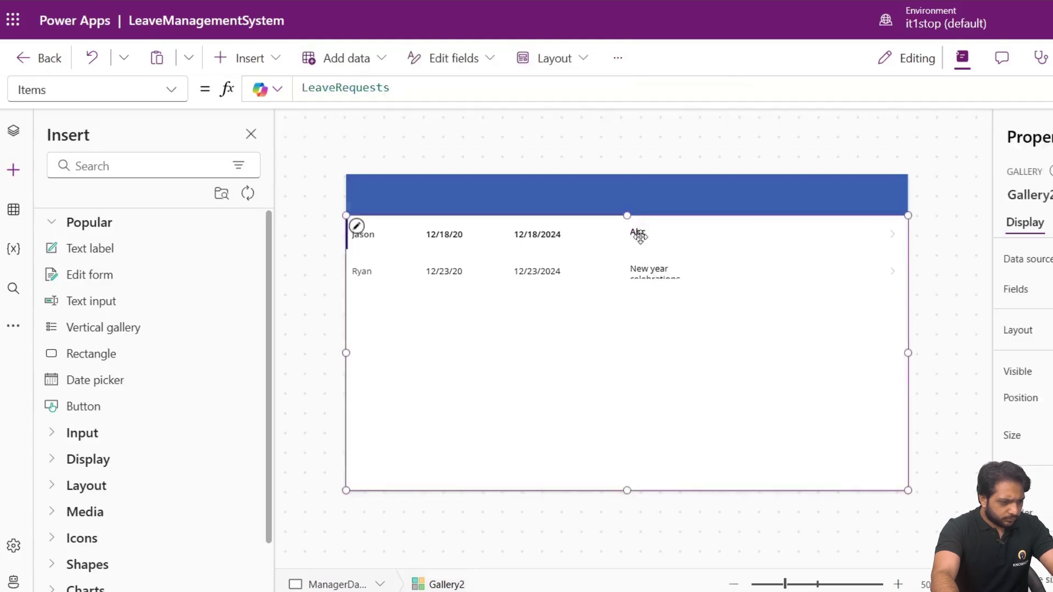
# Widen the Reason label to fit on one line and cut the arrow icons from the rows.
pyautogui.click(686, 237)
pyautogui.click(674, 278)
pyautogui.click(699, 228)
pyautogui.moveTo(703, 225); pyautogui.dragTo(735, 226)
pyautogui.click(626, 280)
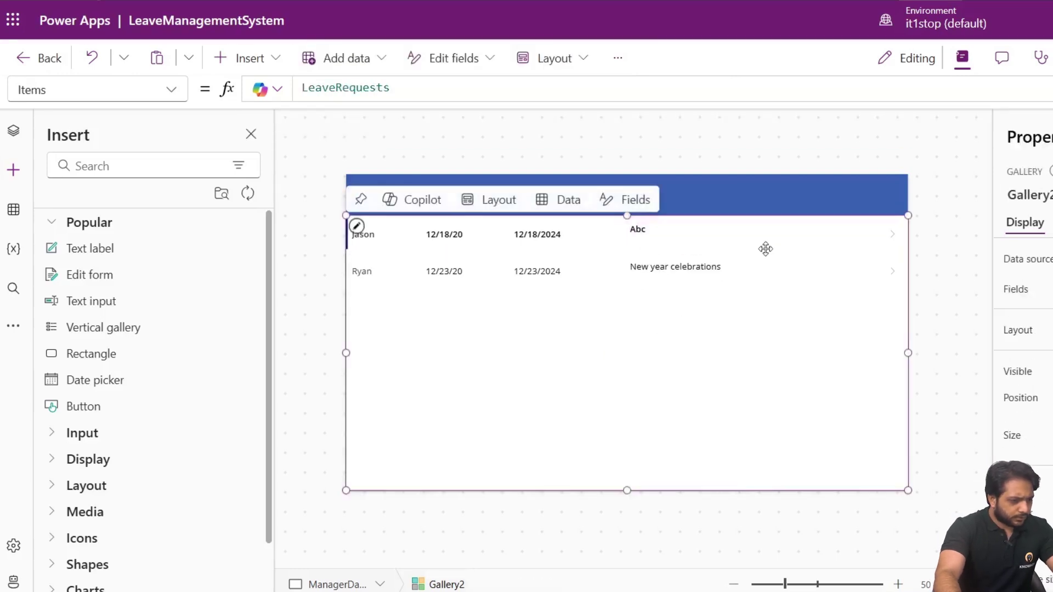
pyautogui.click(897, 240)
pyautogui.rightClick(895, 236)
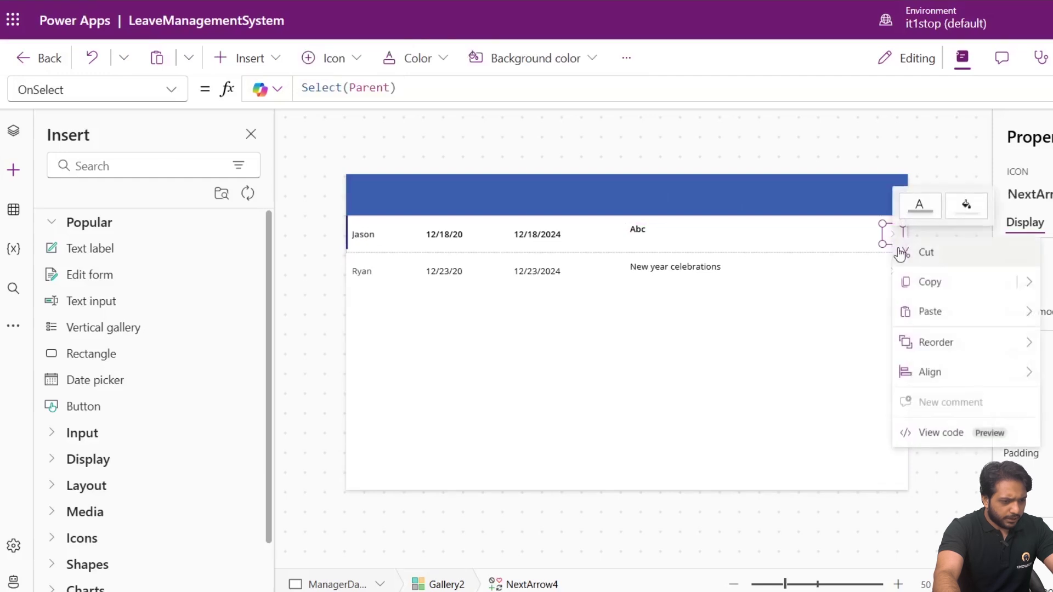
pyautogui.click(904, 252)
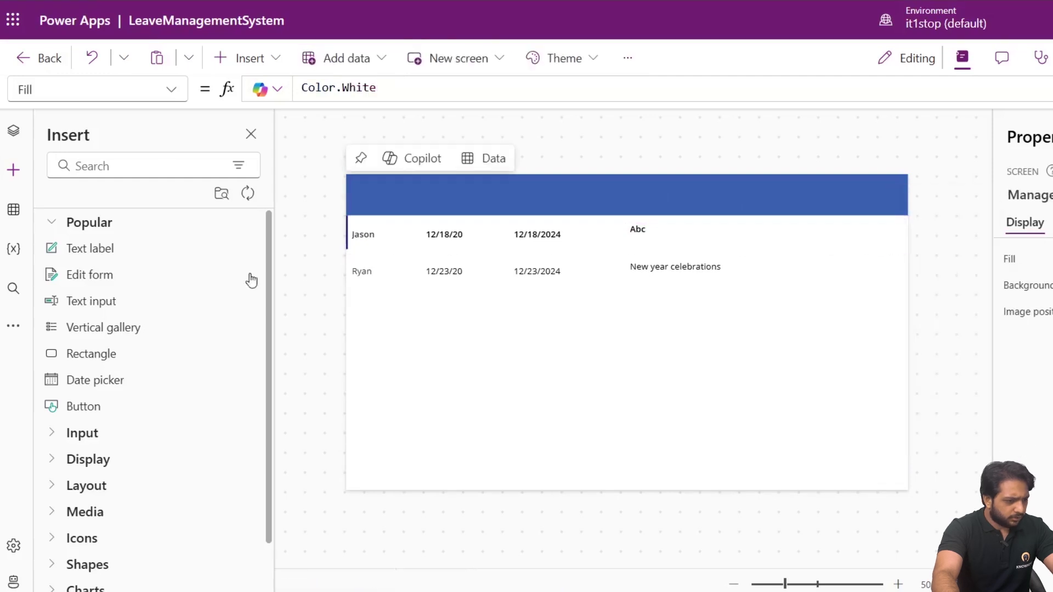
# Insert a checkbox inside the gallery row and move it to the row's right end.
pyautogui.click(145, 163)
pyautogui.write('check')
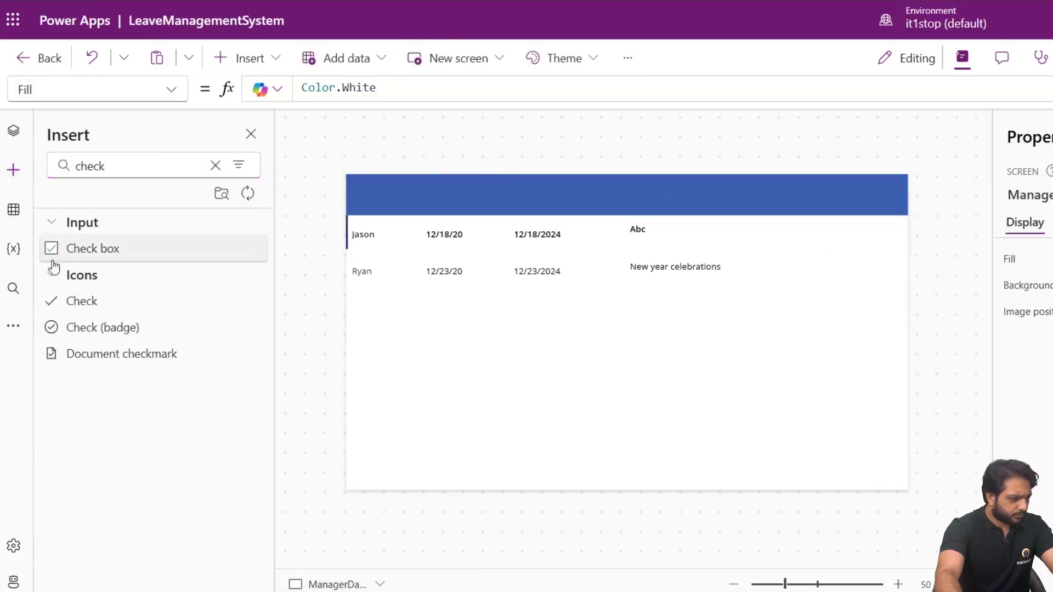
pyautogui.click(52, 264)
pyautogui.moveTo(395, 200); pyautogui.dragTo(807, 228)
pyautogui.press('Delete')
pyautogui.click(688, 231)
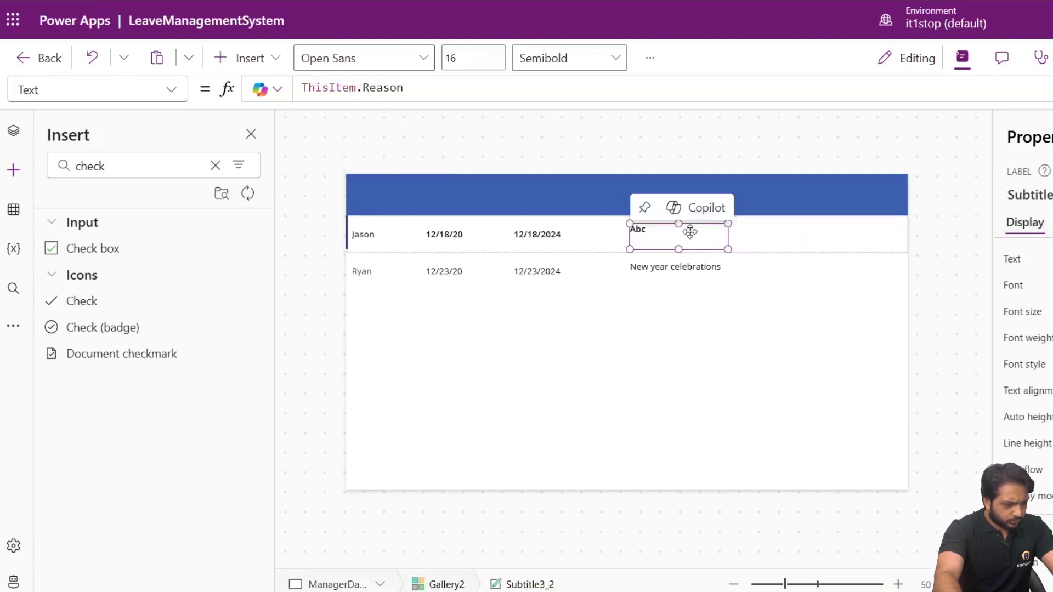
pyautogui.click(791, 233)
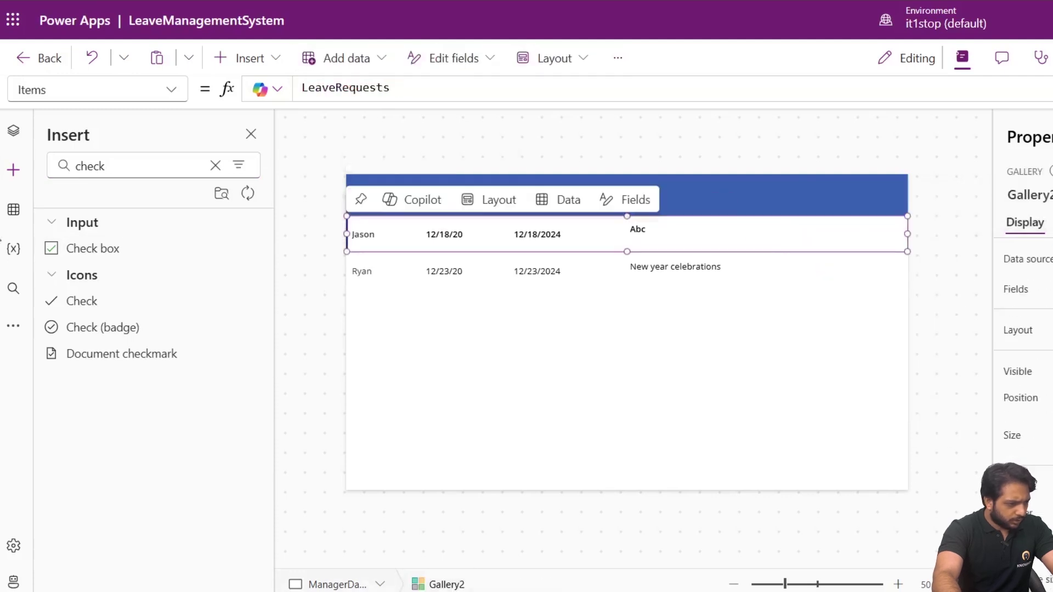
pyautogui.click(58, 247)
pyautogui.moveTo(376, 244); pyautogui.dragTo(816, 233)
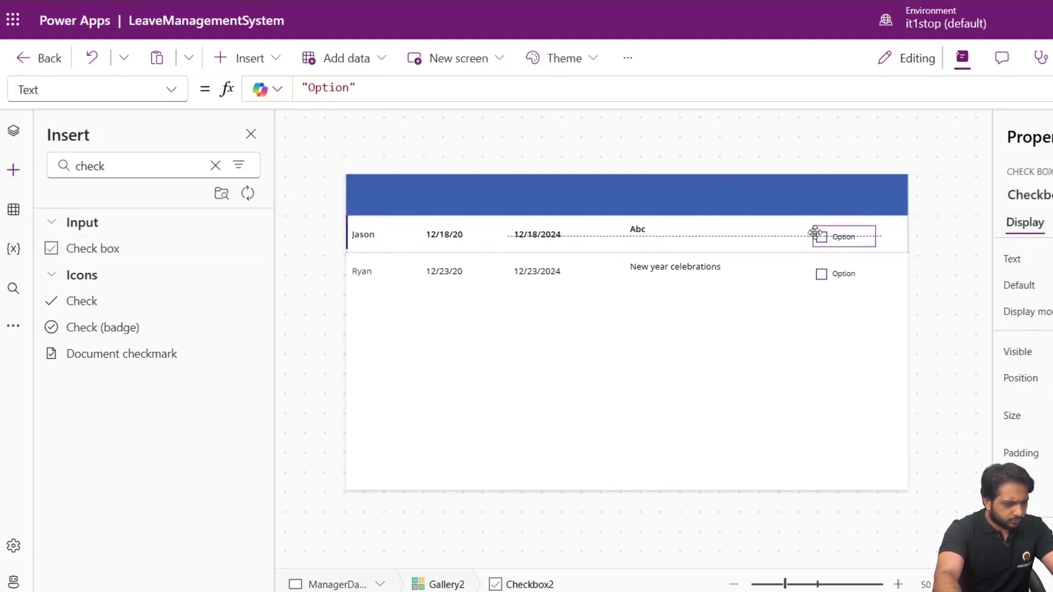
# Clear the checkbox's 'Option' caption and toggle its default checked state.
pyautogui.click(1004, 258)
pyautogui.press('BackSpace')
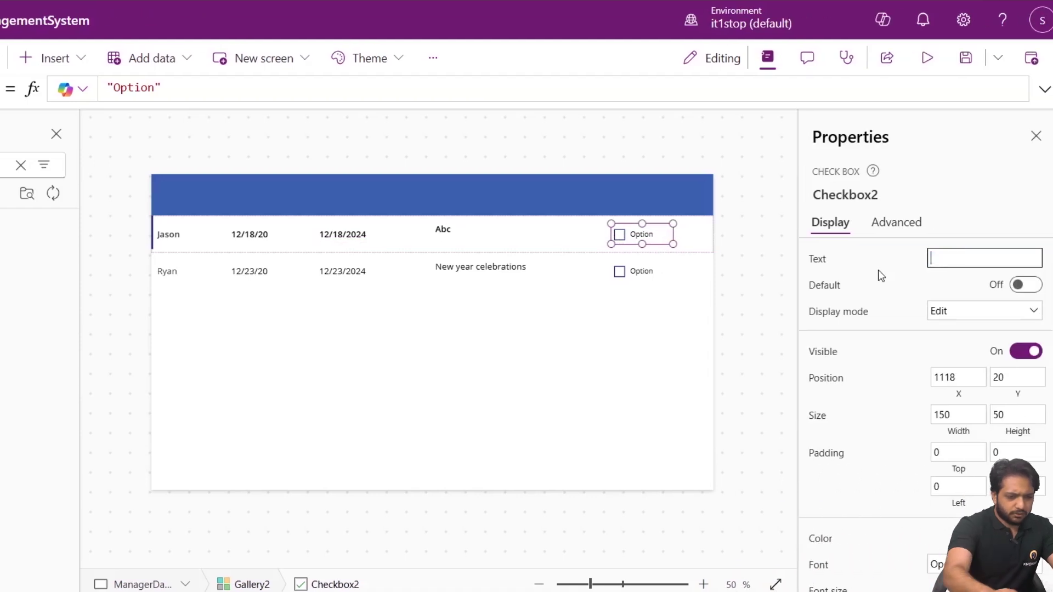
pyautogui.click(900, 282)
pyautogui.click(1025, 285)
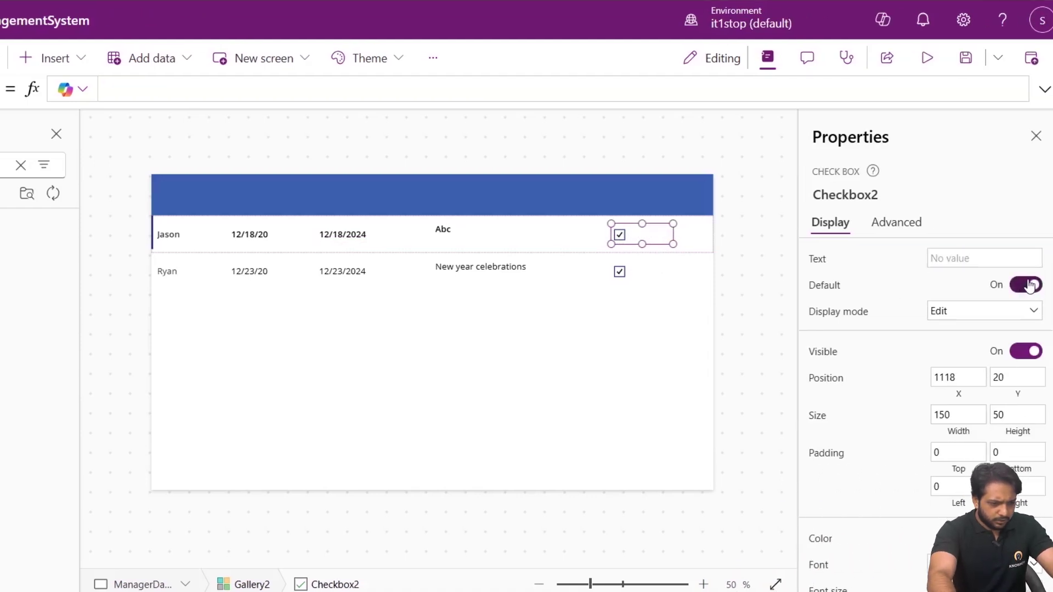
pyautogui.click(1031, 285)
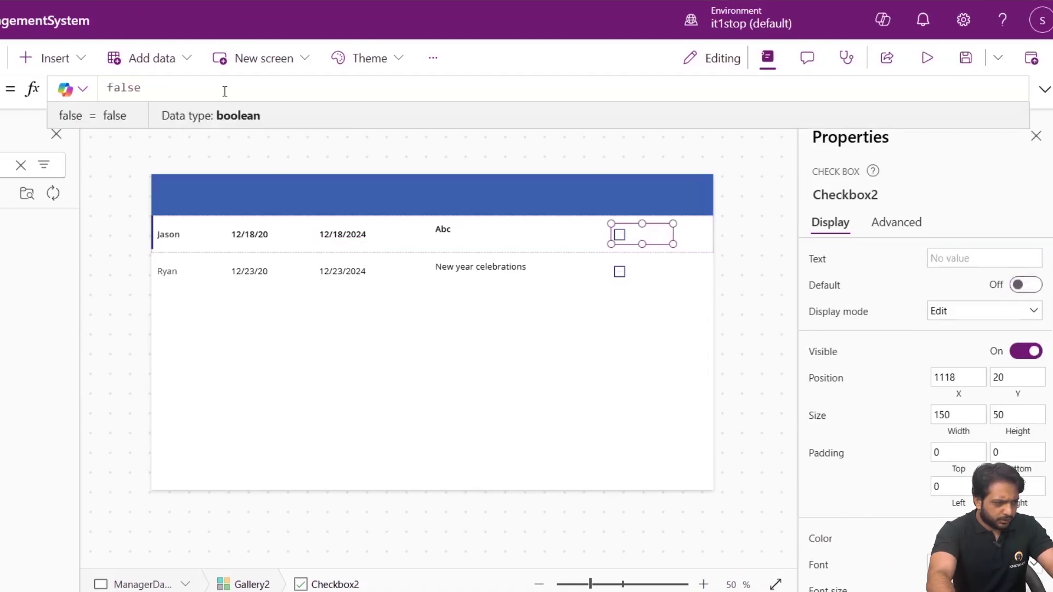
# Set the checkbox Default to If(ThisItem.Status.Value<>"Pending",true,false).
pyautogui.doubleClick(130, 88)
pyautogui.press('BackSpace')
pyautogui.write('If(')
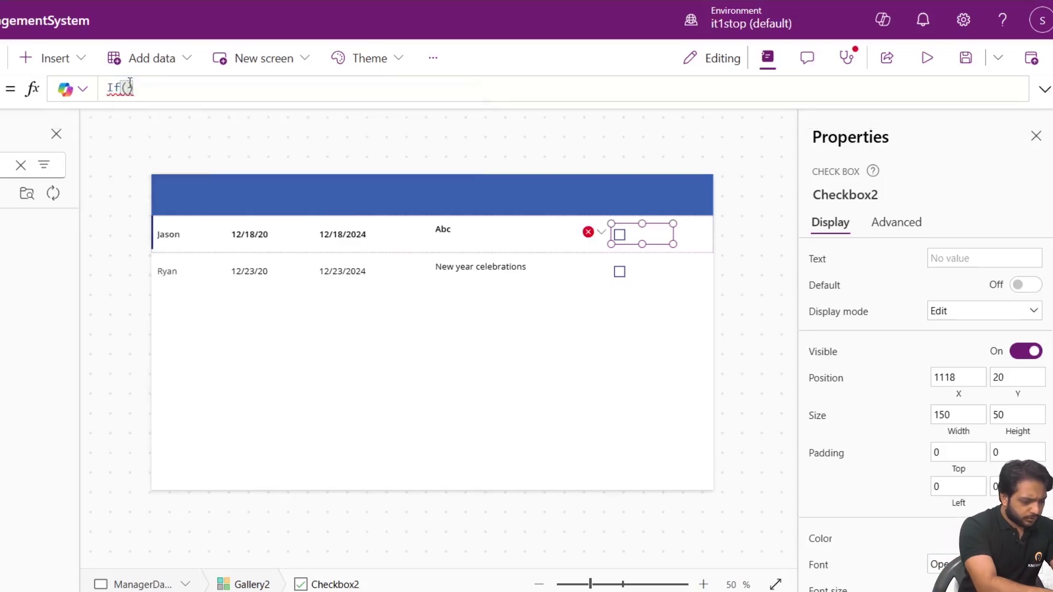
pyautogui.write('This')
pyautogui.press('Tab')
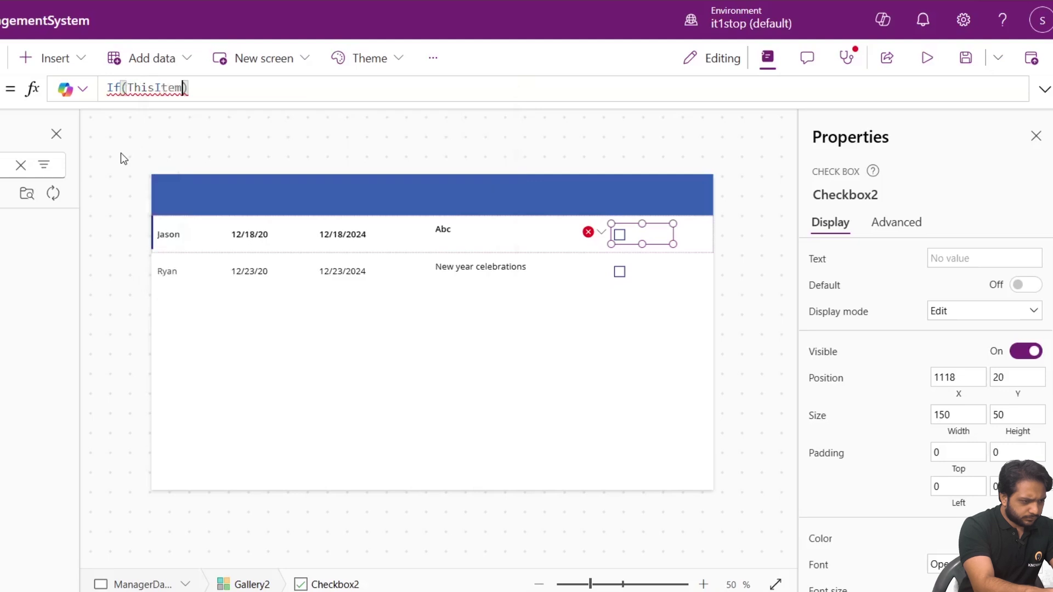
pyautogui.write('.St')
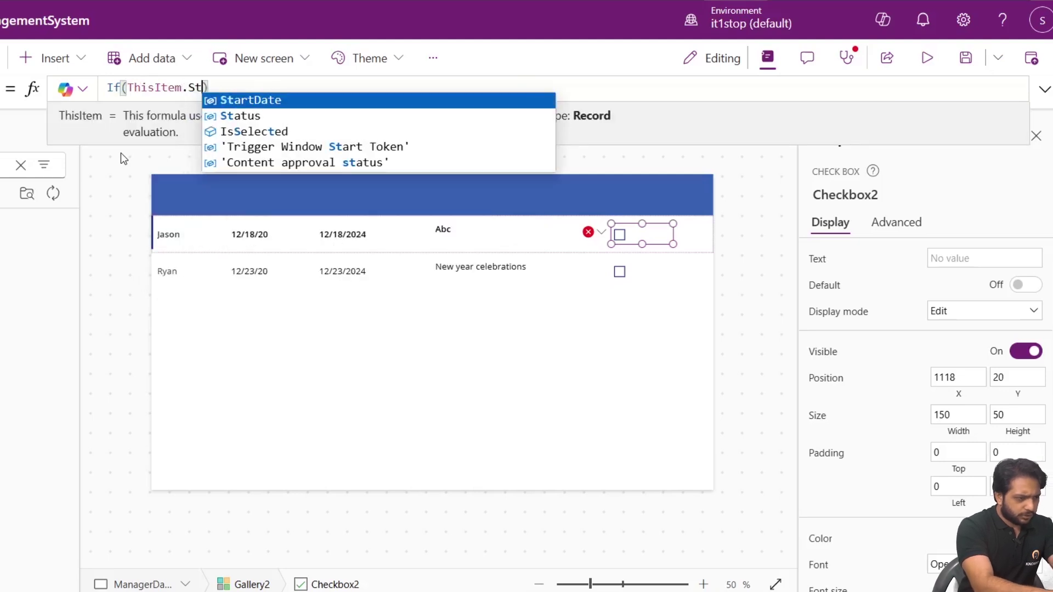
pyautogui.write('at')
pyautogui.press('Tab')
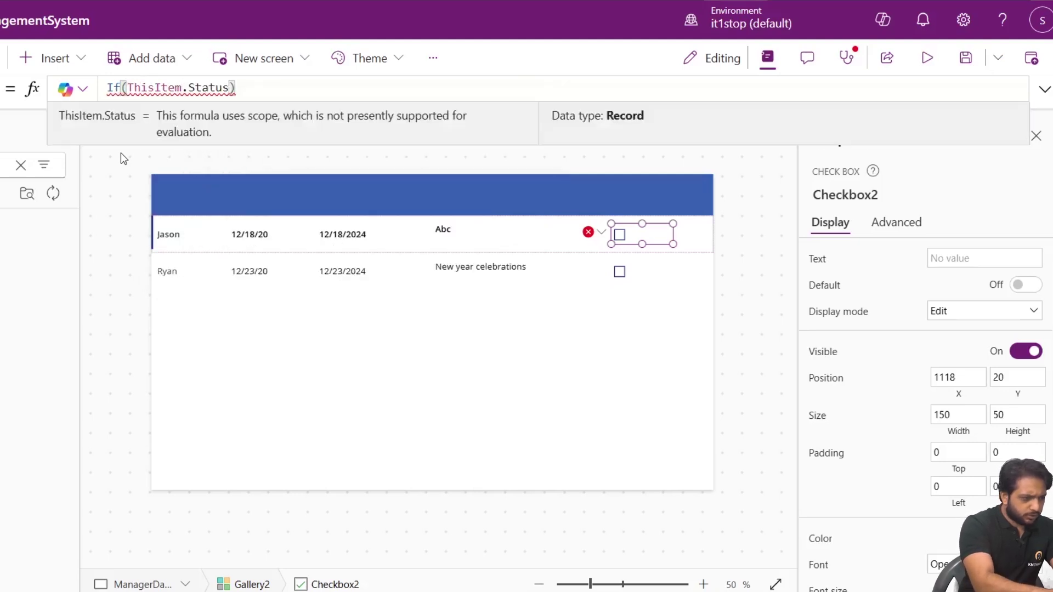
pyautogui.write('Va')
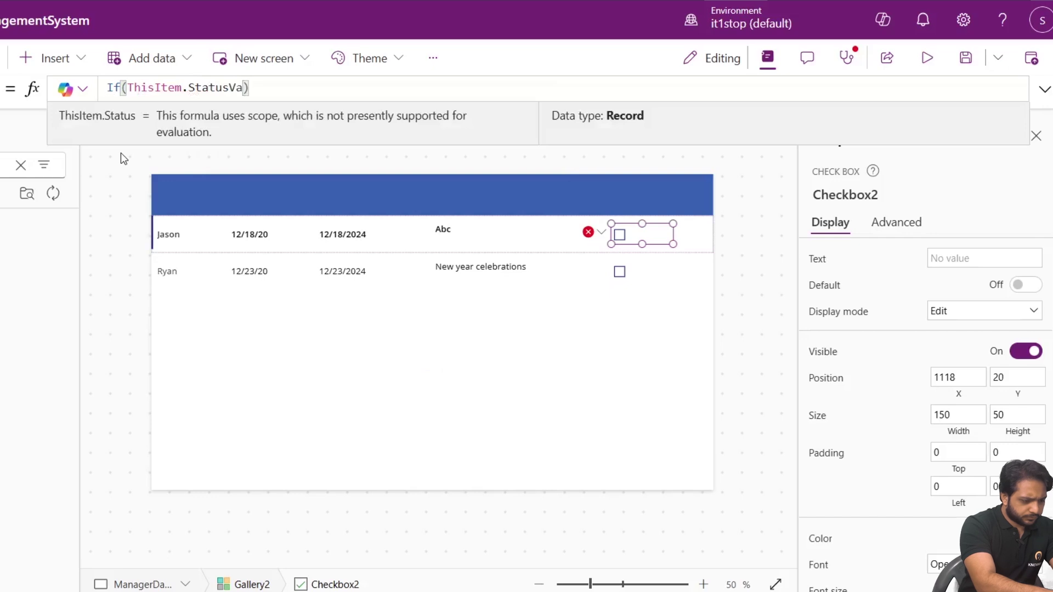
pyautogui.write('lue')
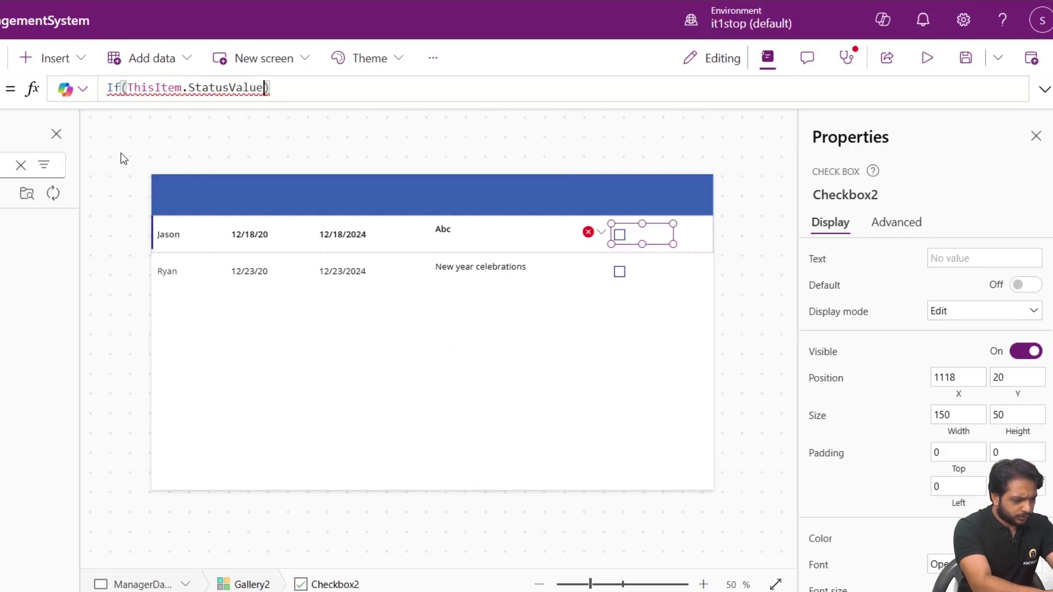
pyautogui.write('<>"')
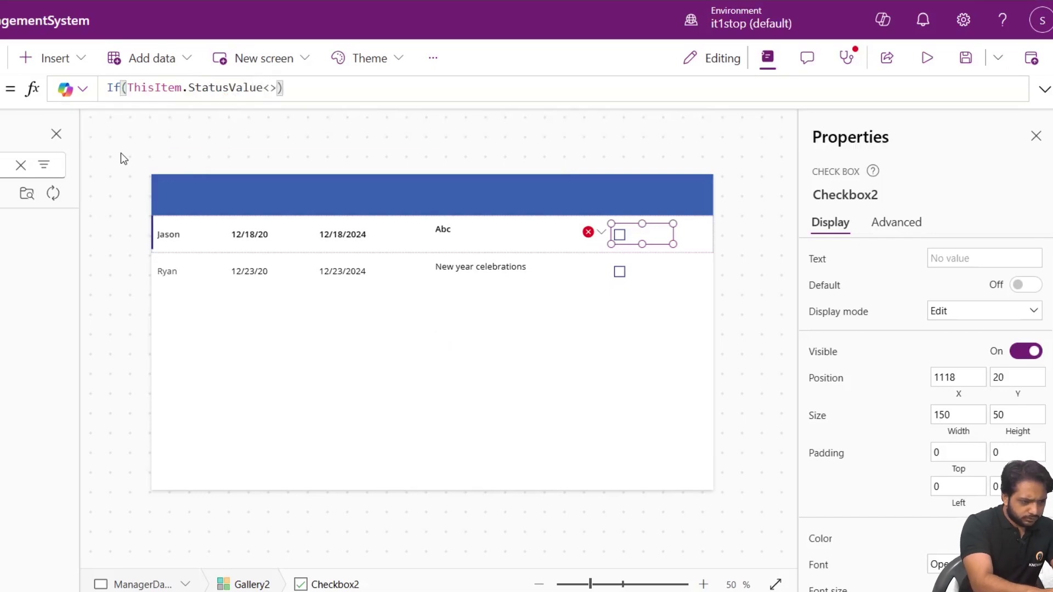
pyautogui.write('Pending",tru')
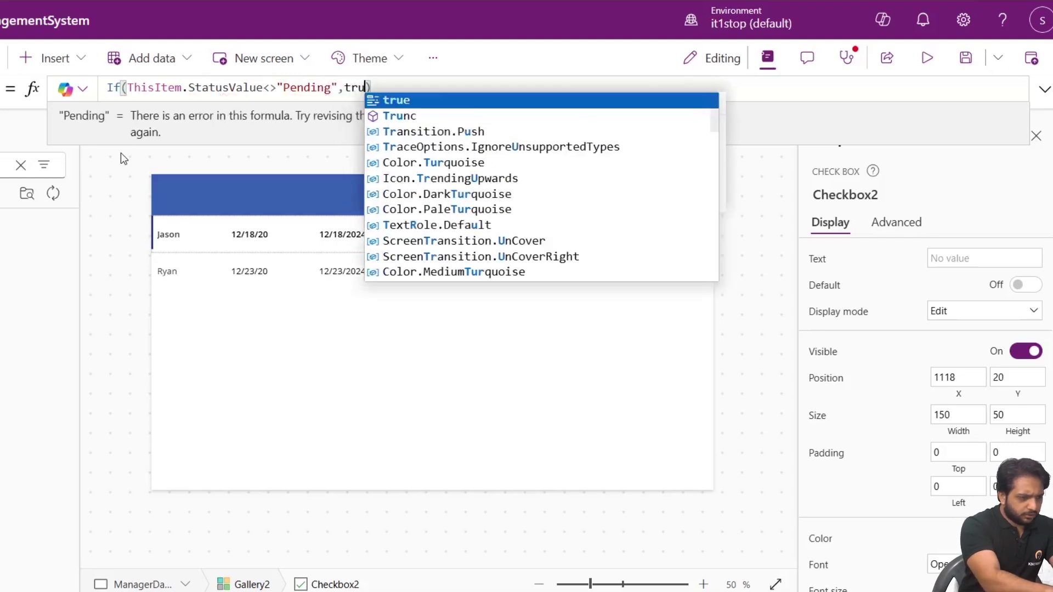
pyautogui.write('e')
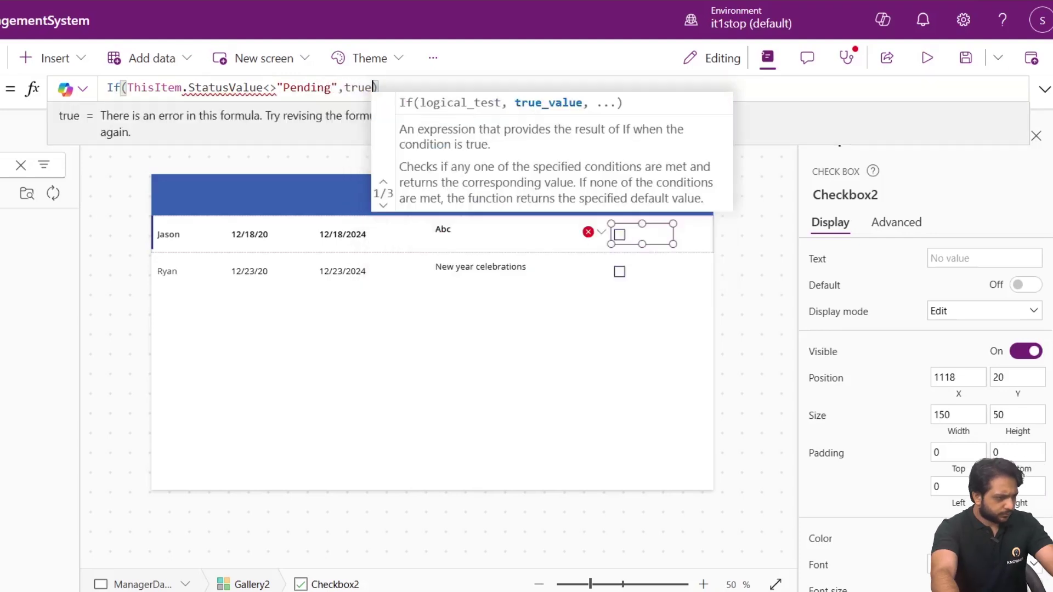
pyautogui.click(228, 88)
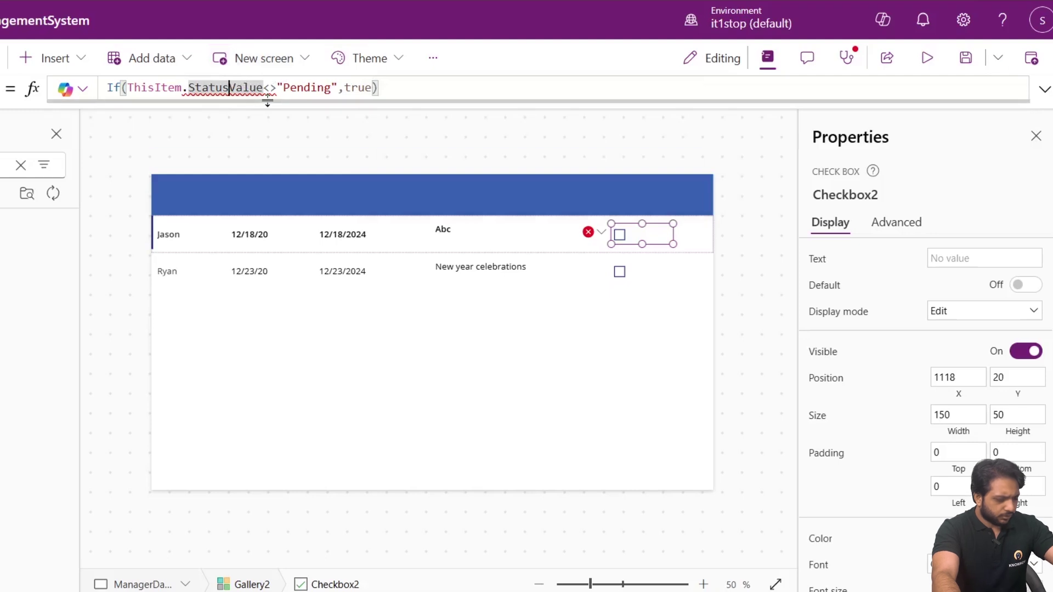
pyautogui.write('.')
pyautogui.press('Tab')
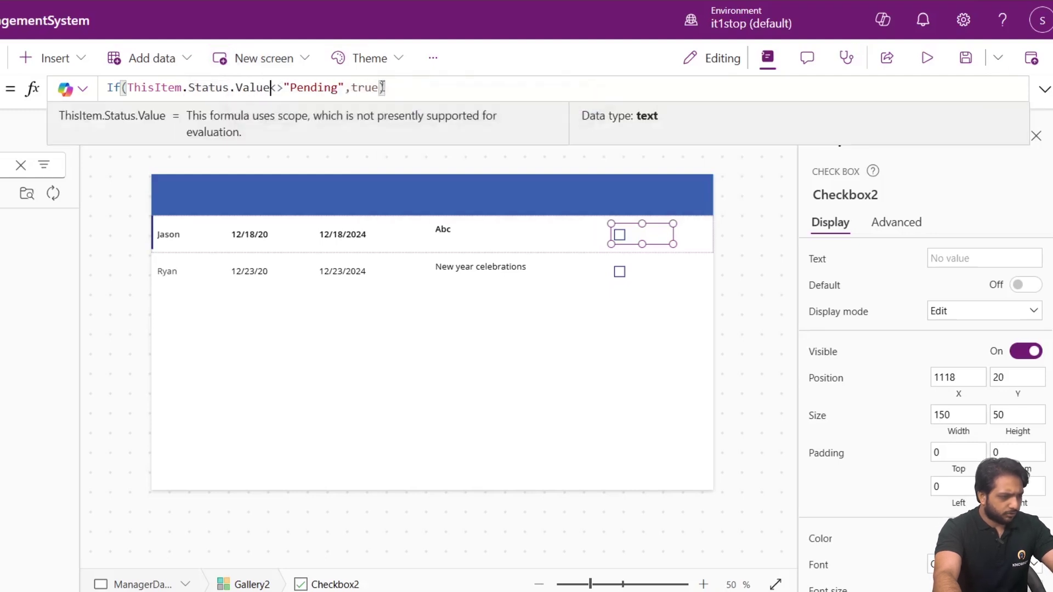
pyautogui.click(388, 88)
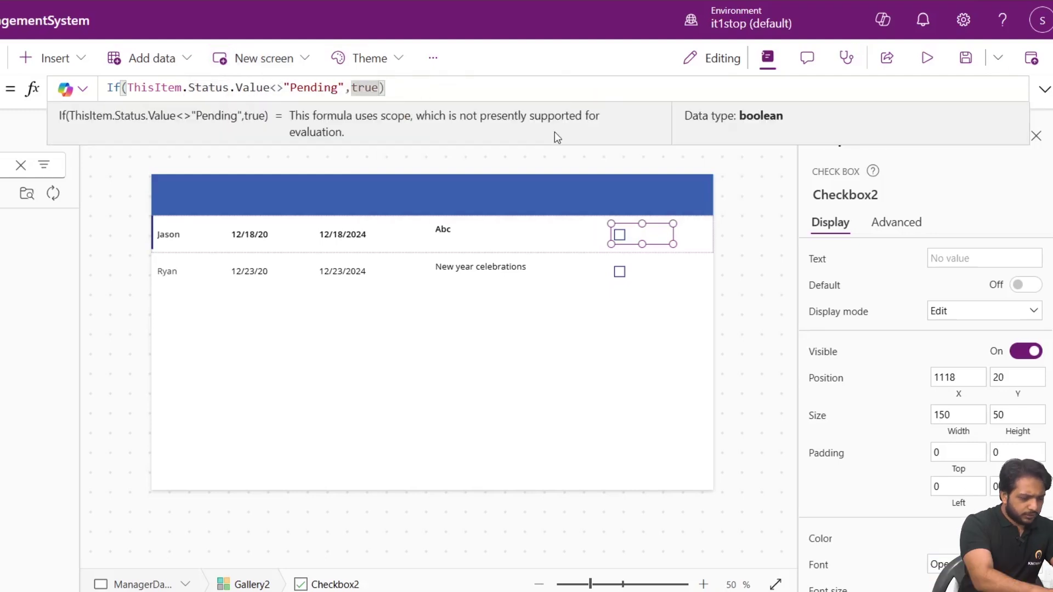
pyautogui.write(',false')
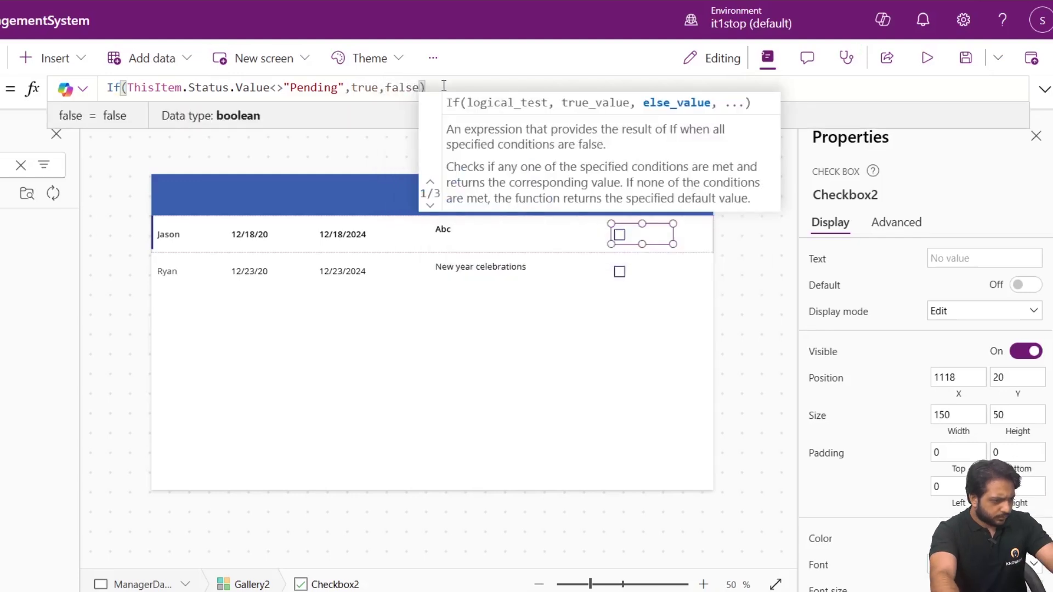
pyautogui.click(740, 124)
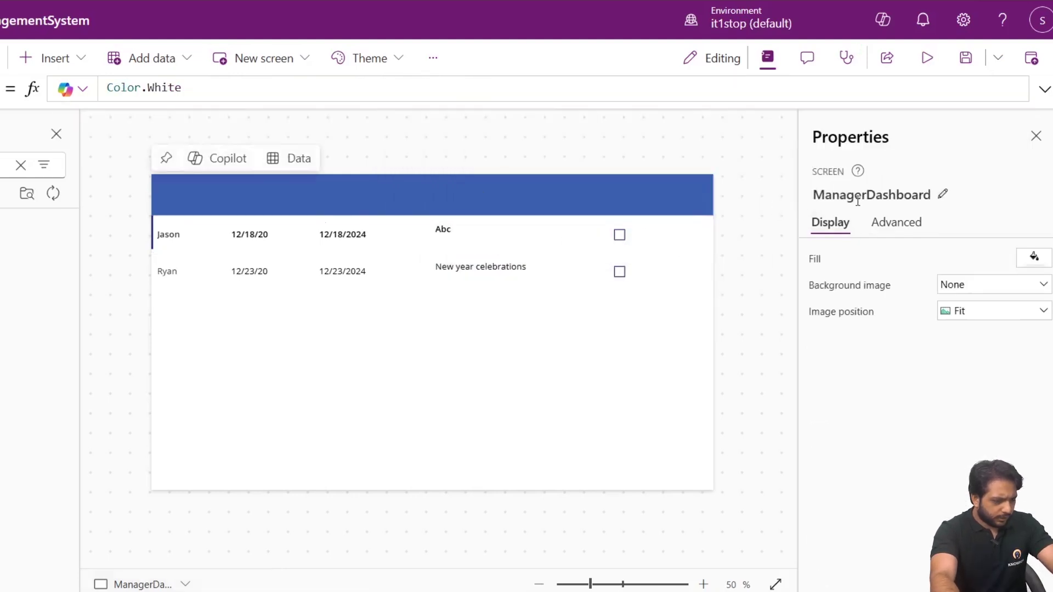
# Select the first gallery row's checkbox and bring up its OnCheck property.
pyautogui.click(910, 224)
pyautogui.scroll(5, 881, 350)
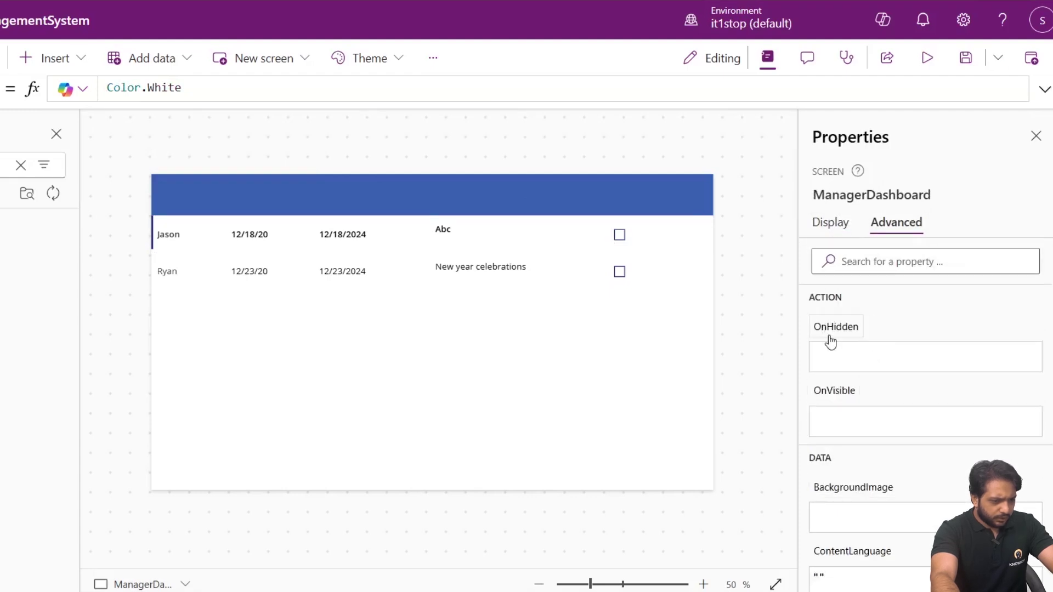
pyautogui.scroll(-5, 834, 387)
pyautogui.scroll(5, 839, 414)
pyautogui.click(620, 233)
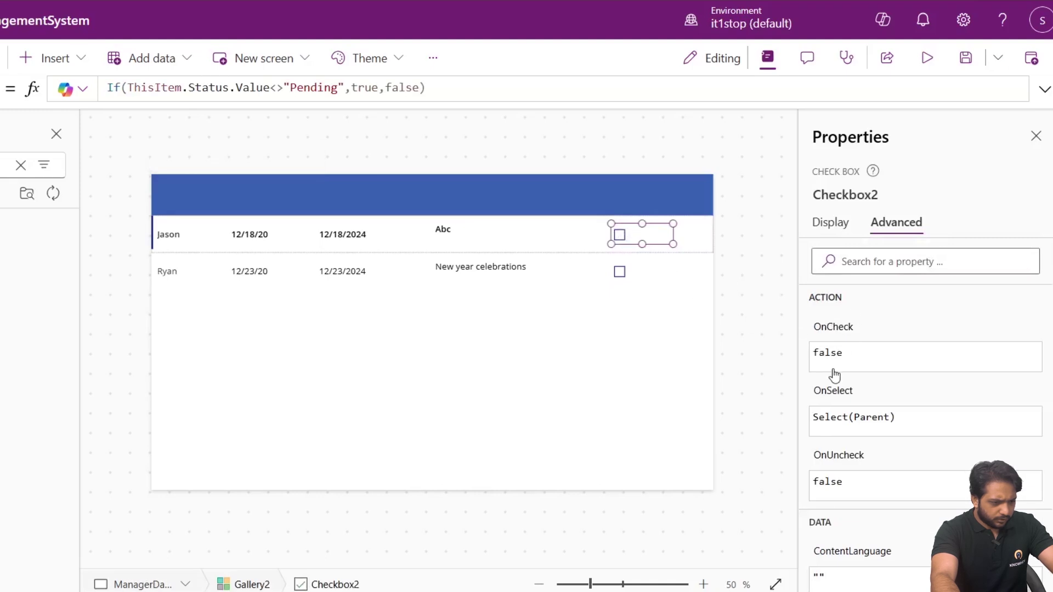
pyautogui.click(824, 347)
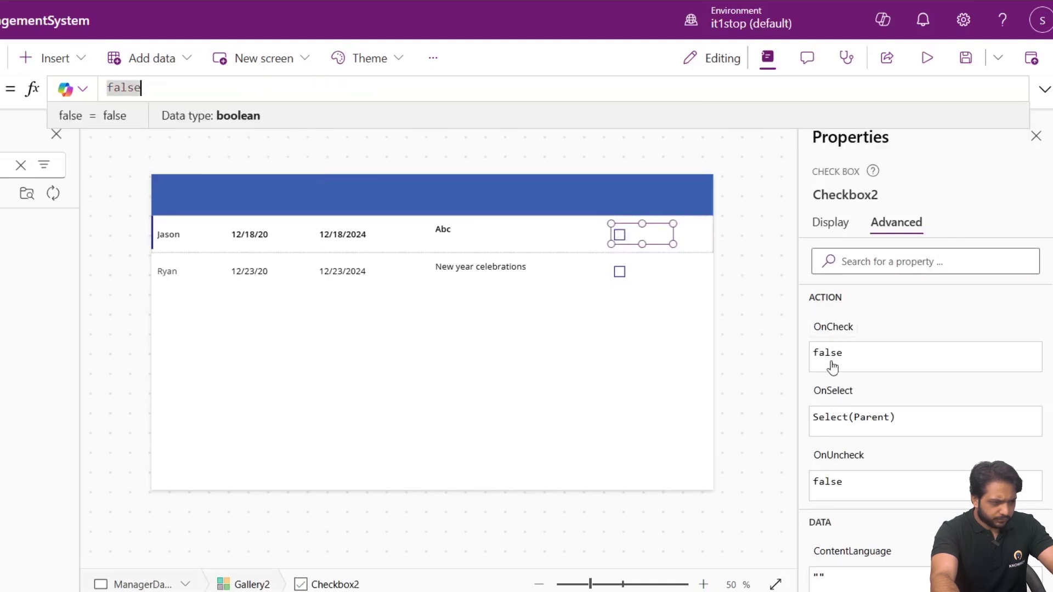
# Set the checkbox's OnCheck to Patch(LeaveRequests,ThisItem,{Status:{Value:"Approved"}}).
pyautogui.click(131, 90)
pyautogui.write('Patch(')
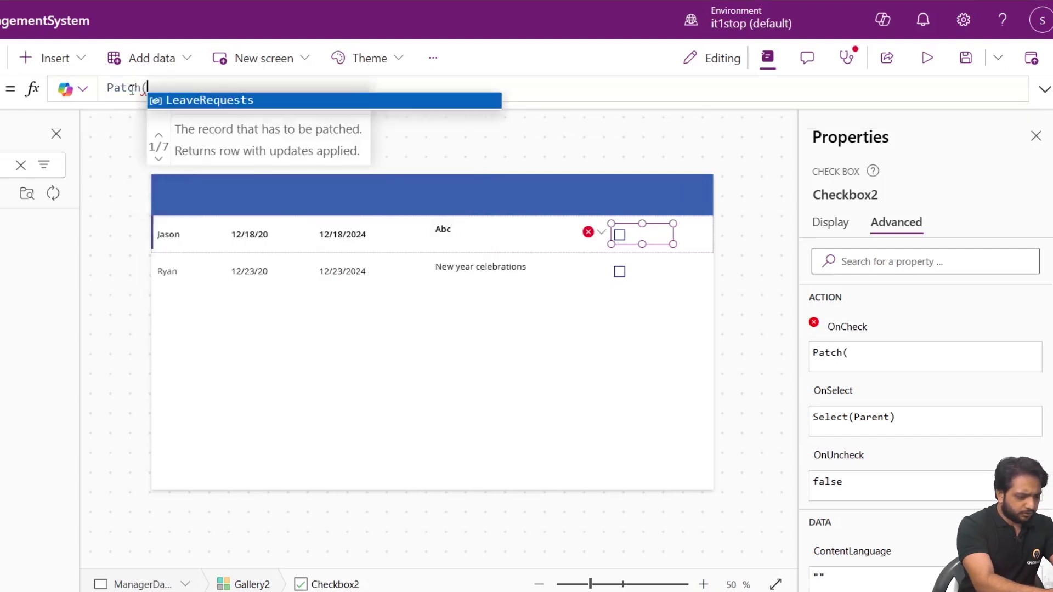
pyautogui.press('Tab')
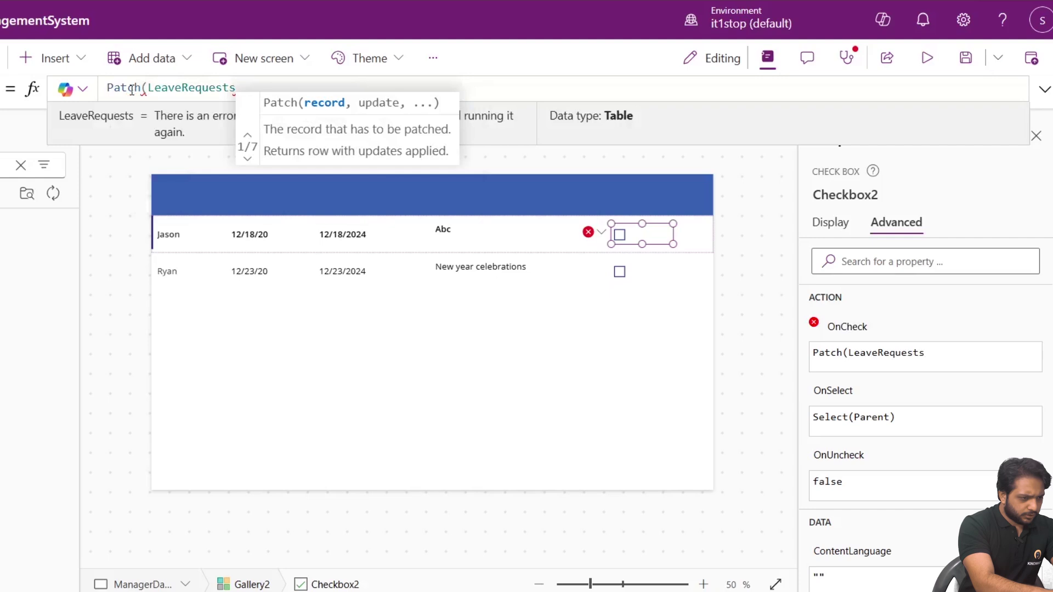
pyautogui.write(',This')
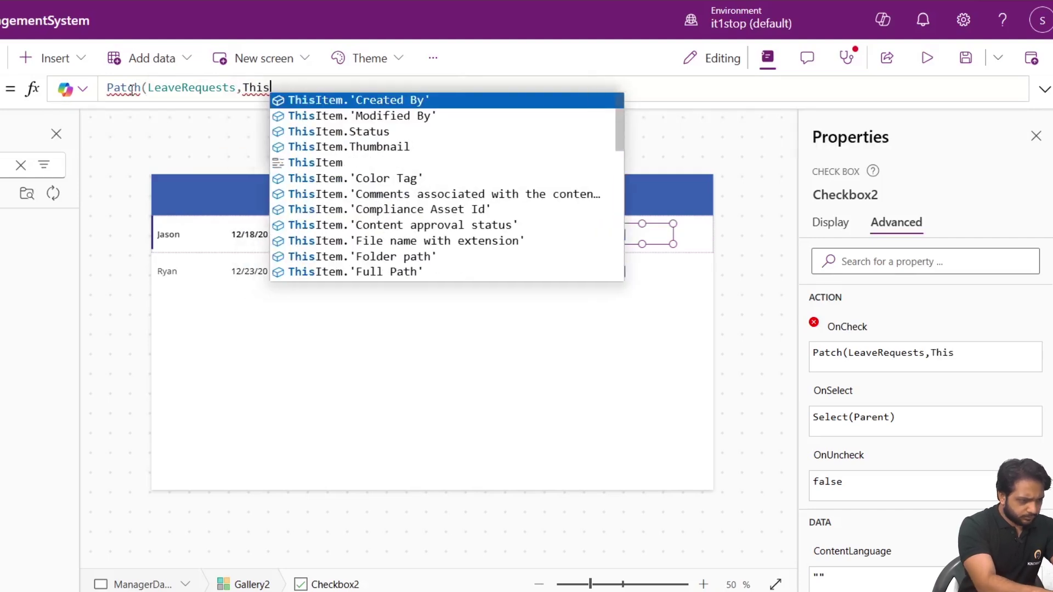
pyautogui.write('Item,')
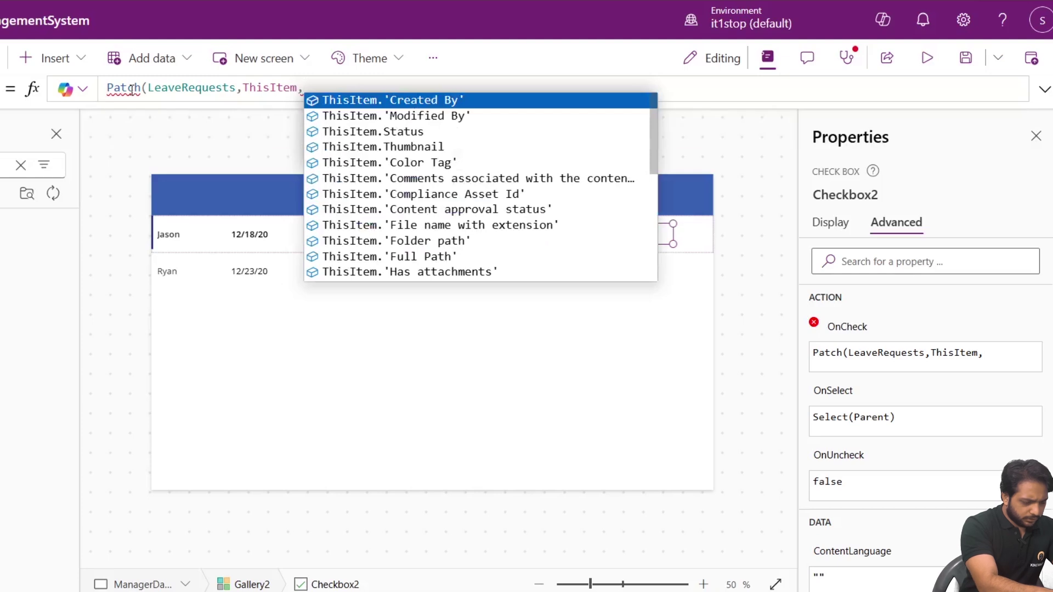
pyautogui.press('BackSpace')
pyautogui.write('{Status')
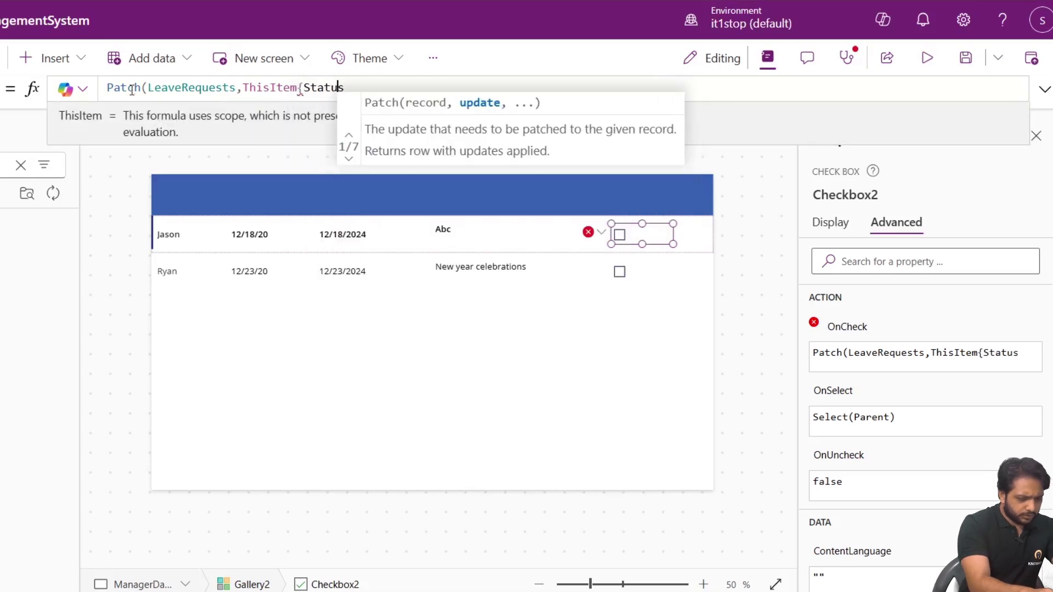
pyautogui.press('Left')
pyautogui.press('Left')
pyautogui.press('Left')
pyautogui.press('Left')
pyautogui.press('Left')
pyautogui.press('Left')
pyautogui.press('Left')
pyautogui.write(',')
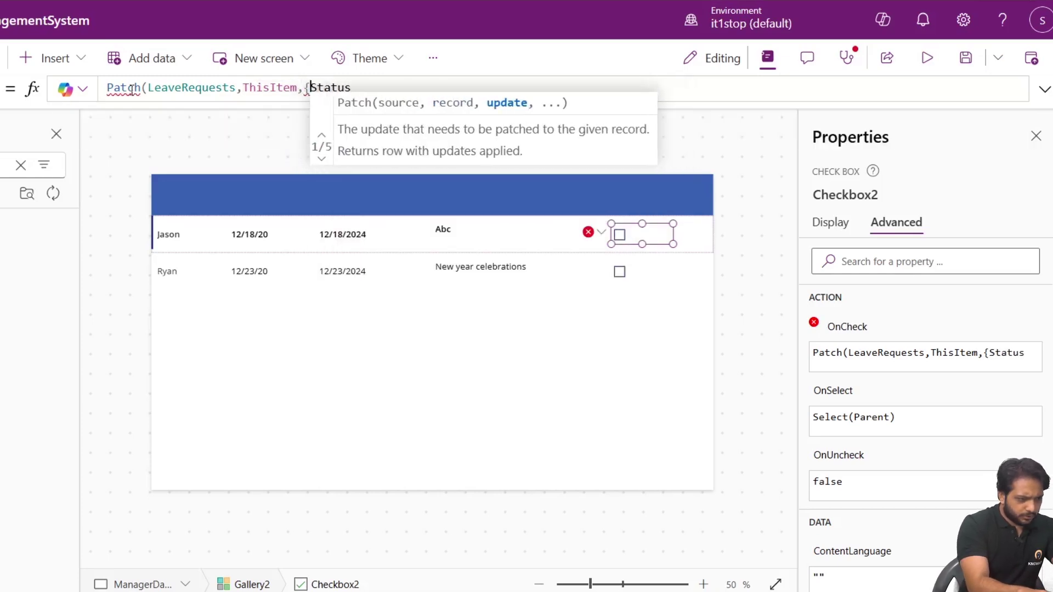
pyautogui.press('End')
pyautogui.write(':{V')
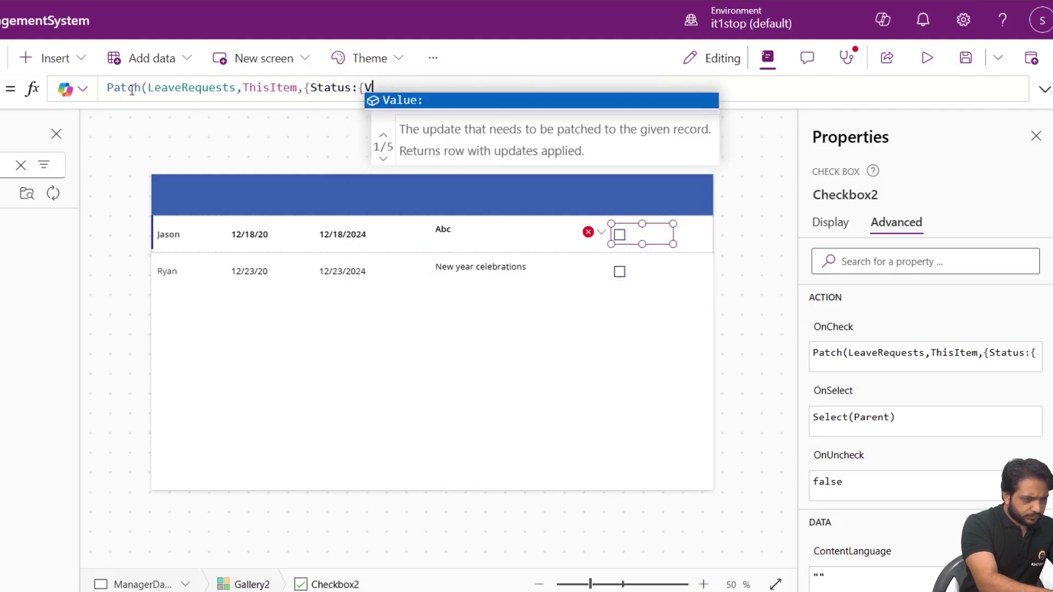
pyautogui.write('alue:"')
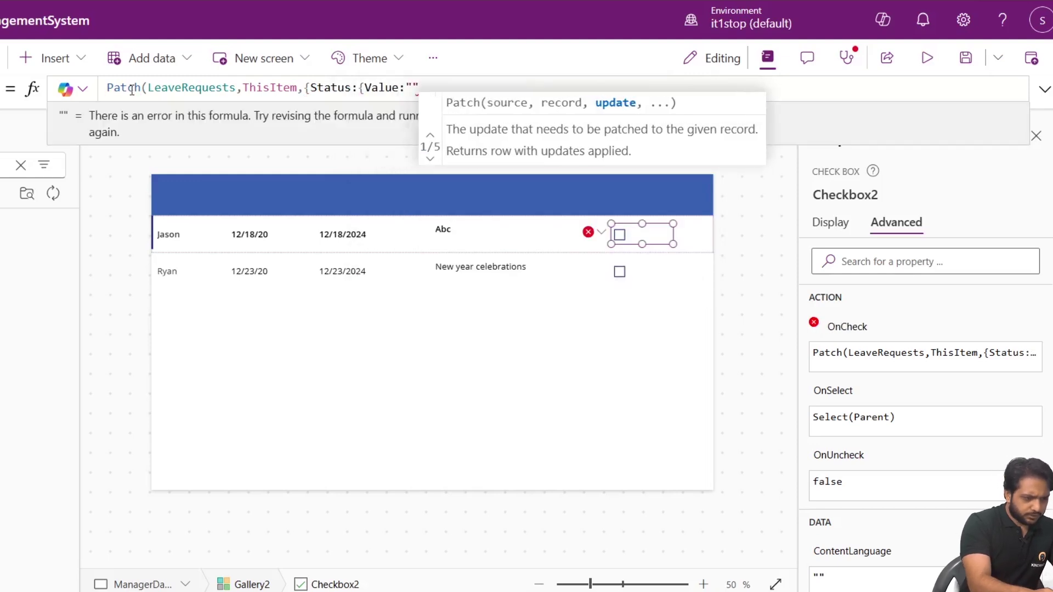
pyautogui.write('Approved"')
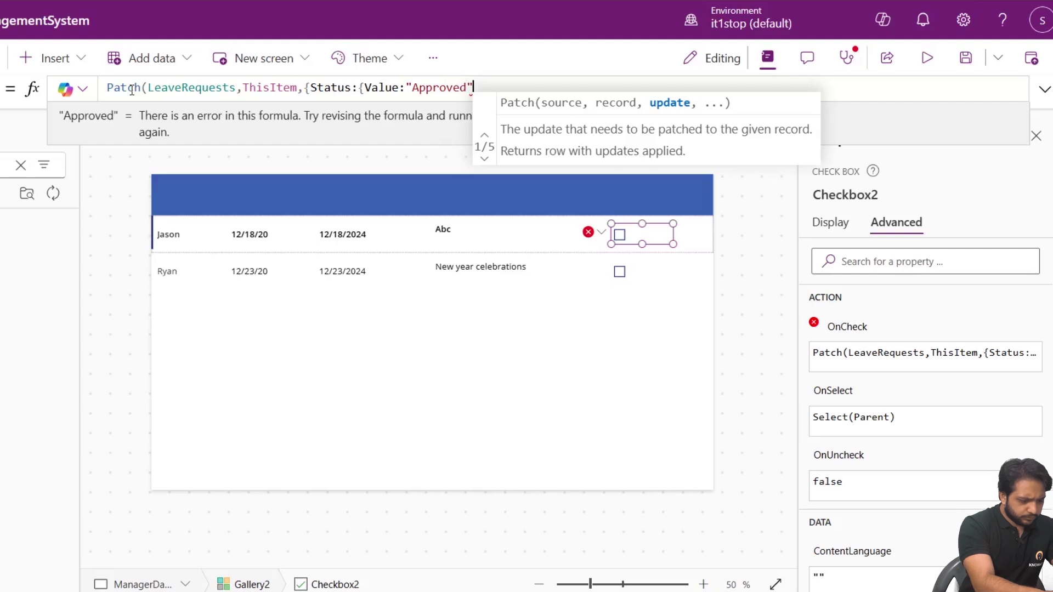
pyautogui.write('}})')
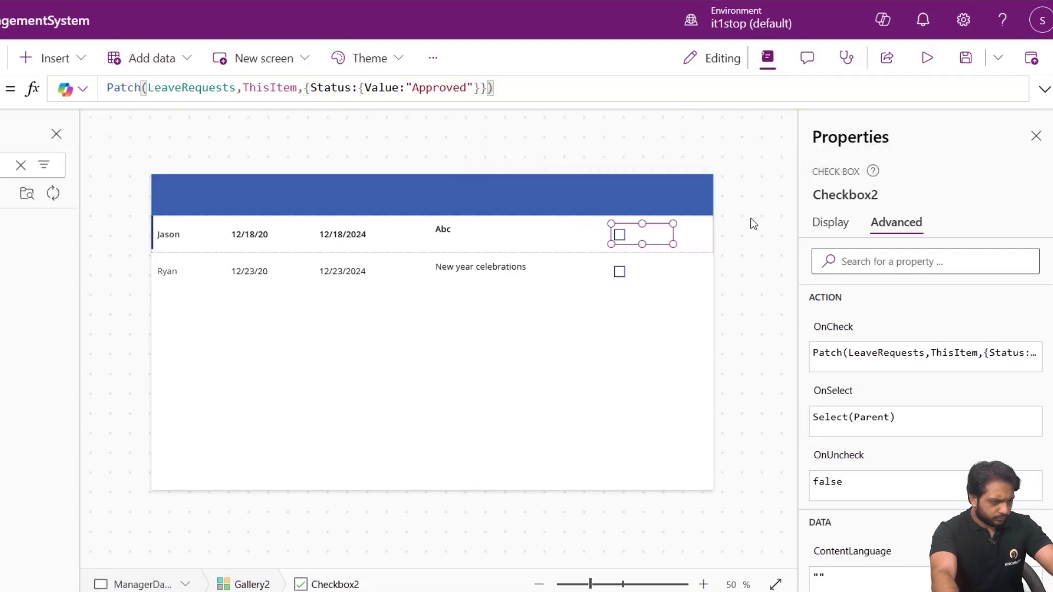
pyautogui.click(442, 235)
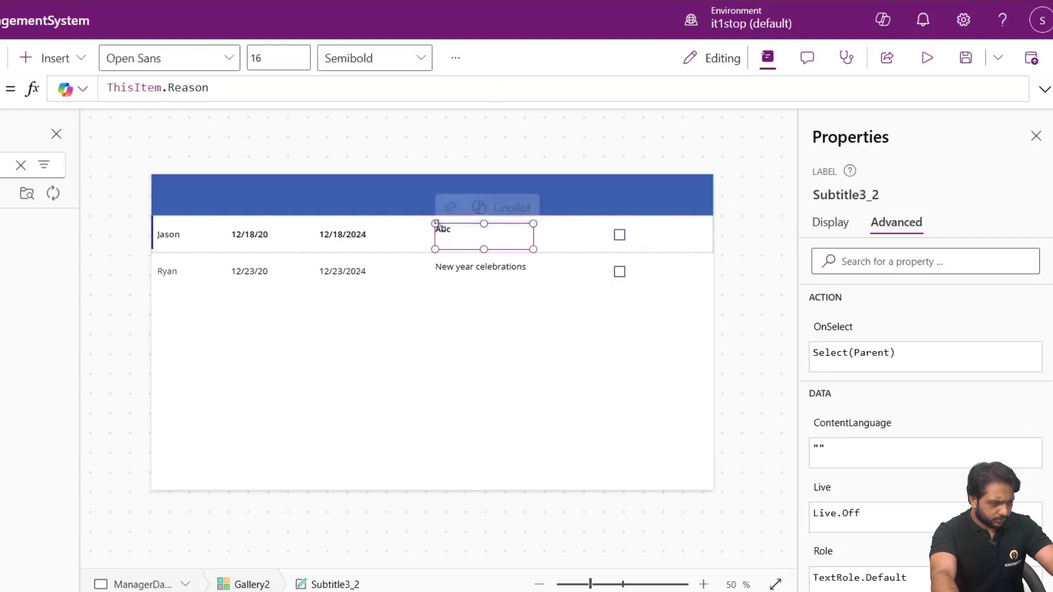
# Select the leave requests gallery and expand its Items formula in the editor.
pyautogui.click(423, 247)
pyautogui.click(351, 235)
pyautogui.click(174, 248)
pyautogui.click(255, 312)
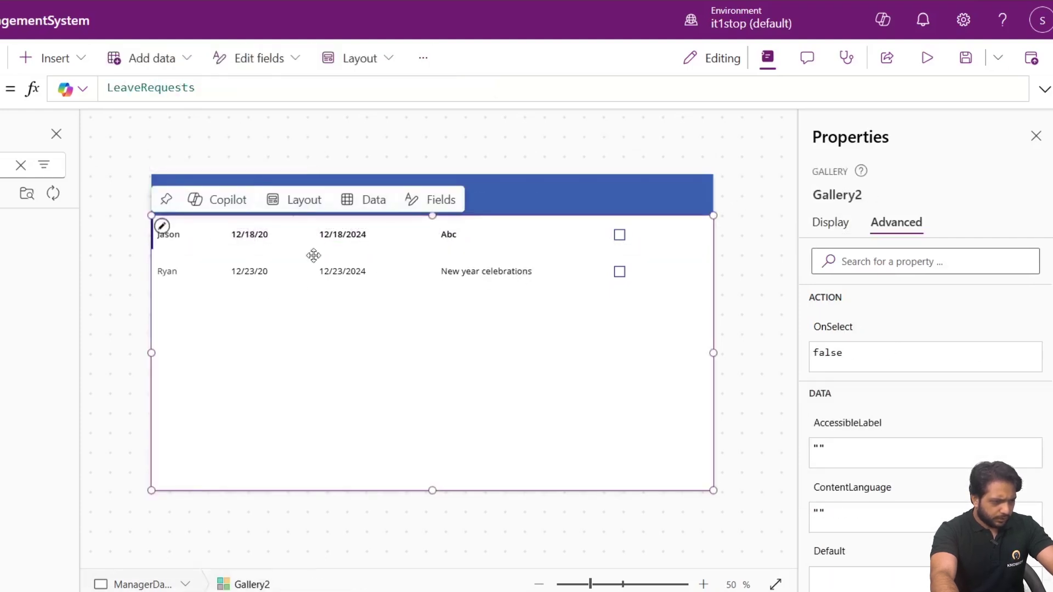
pyautogui.click(1046, 93)
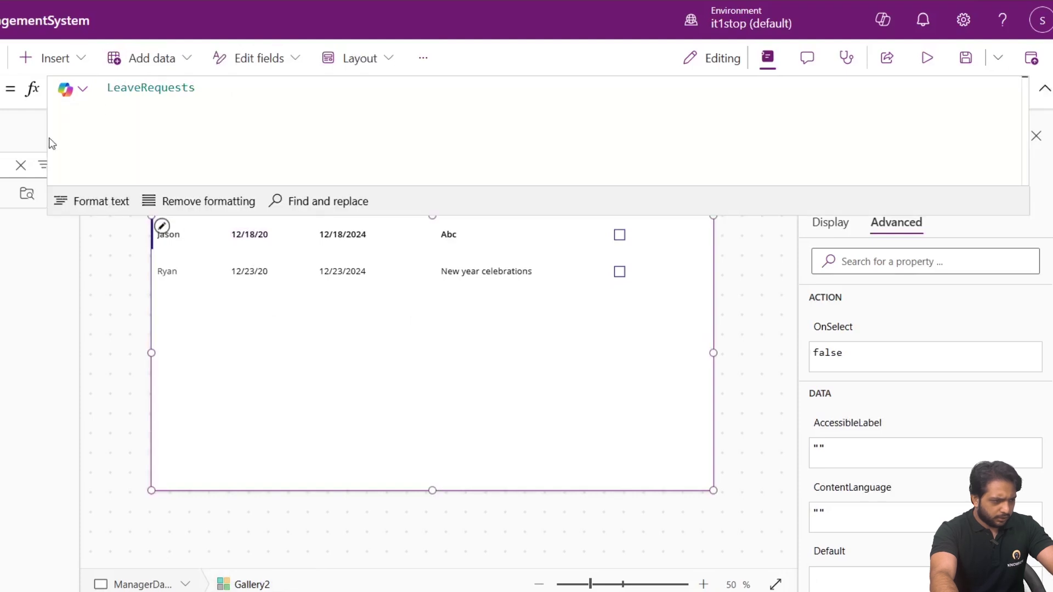
pyautogui.doubleClick(136, 90)
pyautogui.click(112, 88)
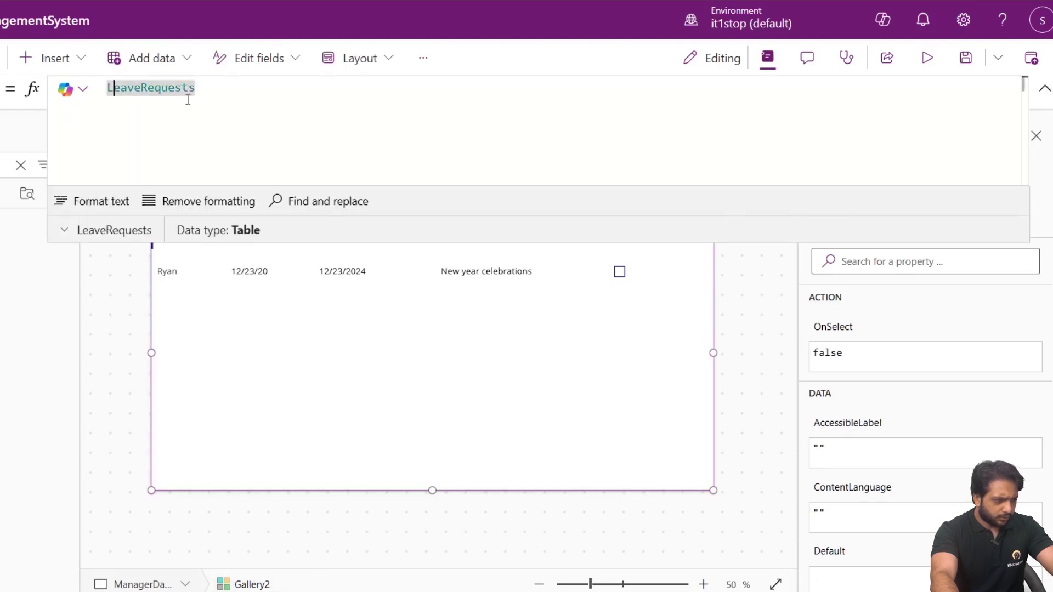
# Change the gallery's Items to Filter(LeaveRequests,Status.Value="Pending").
pyautogui.write('Fi(')
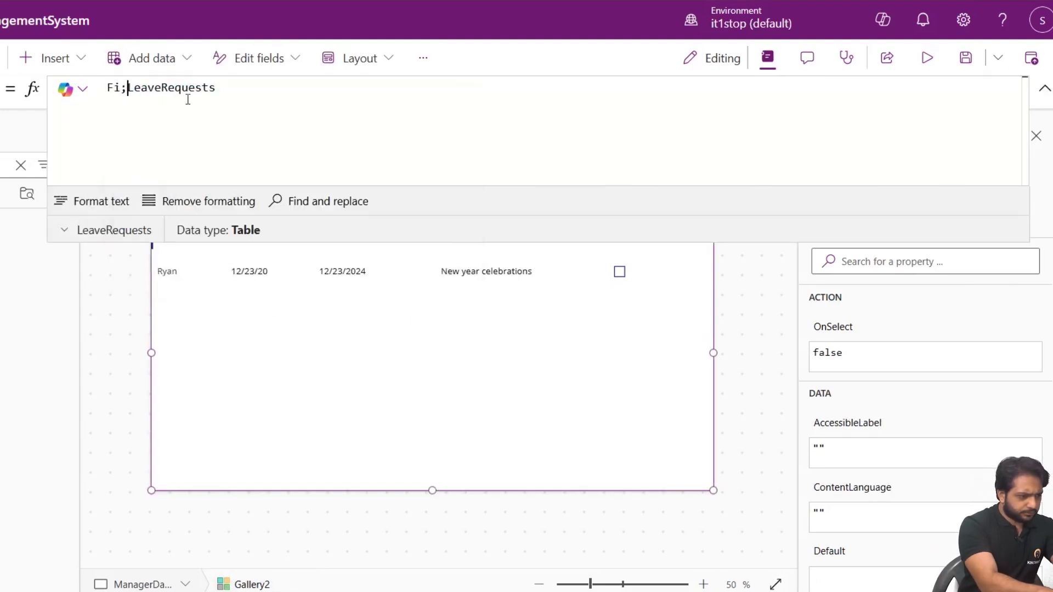
pyautogui.press('BackSpace')
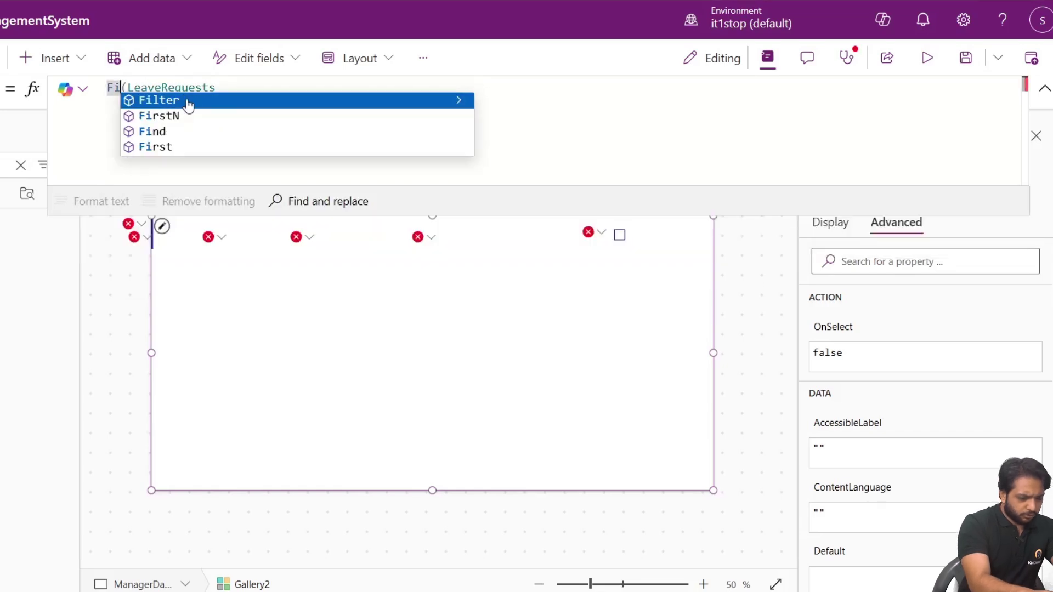
pyautogui.click(188, 100)
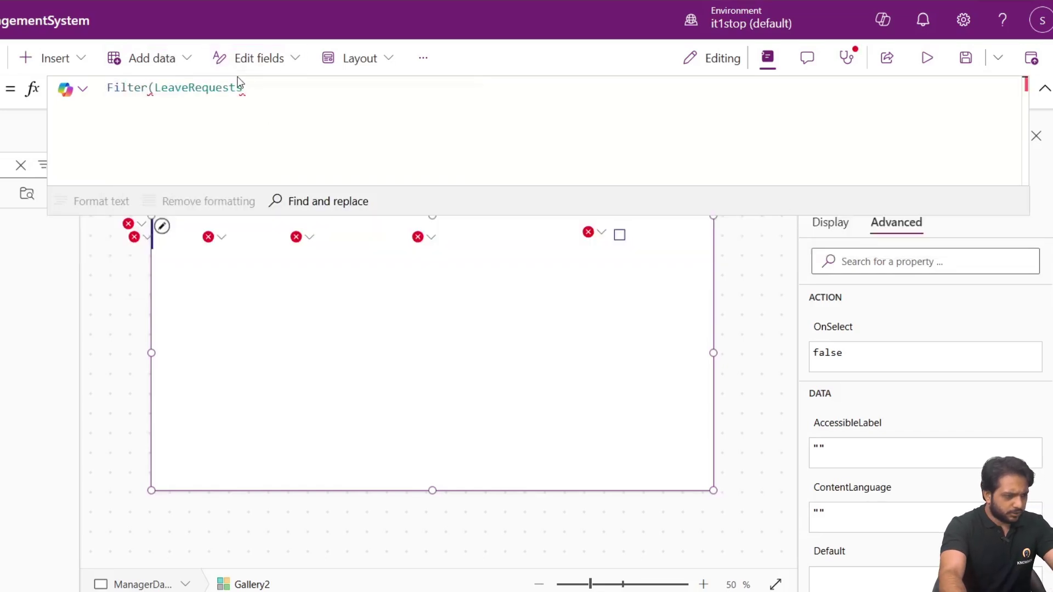
pyautogui.write(',')
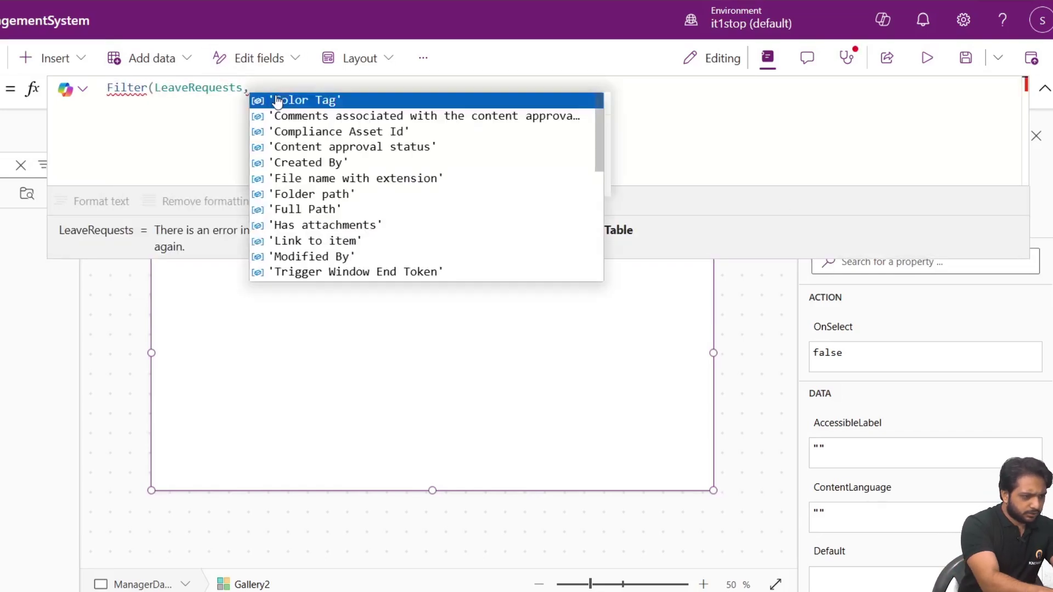
pyautogui.write('Le')
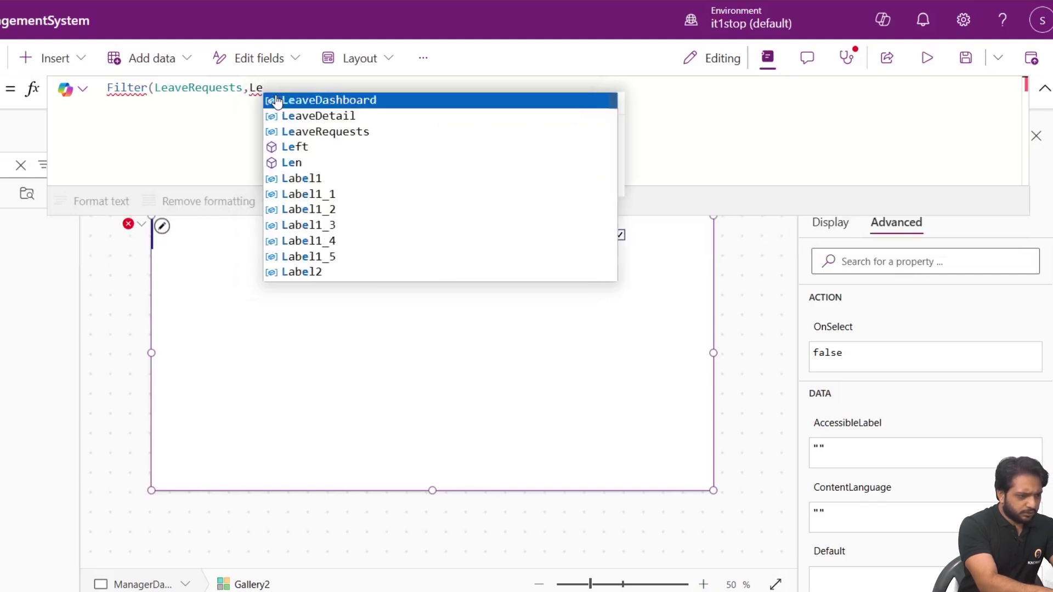
pyautogui.press('BackSpace')
pyautogui.press('BackSpace')
pyautogui.write('Statu')
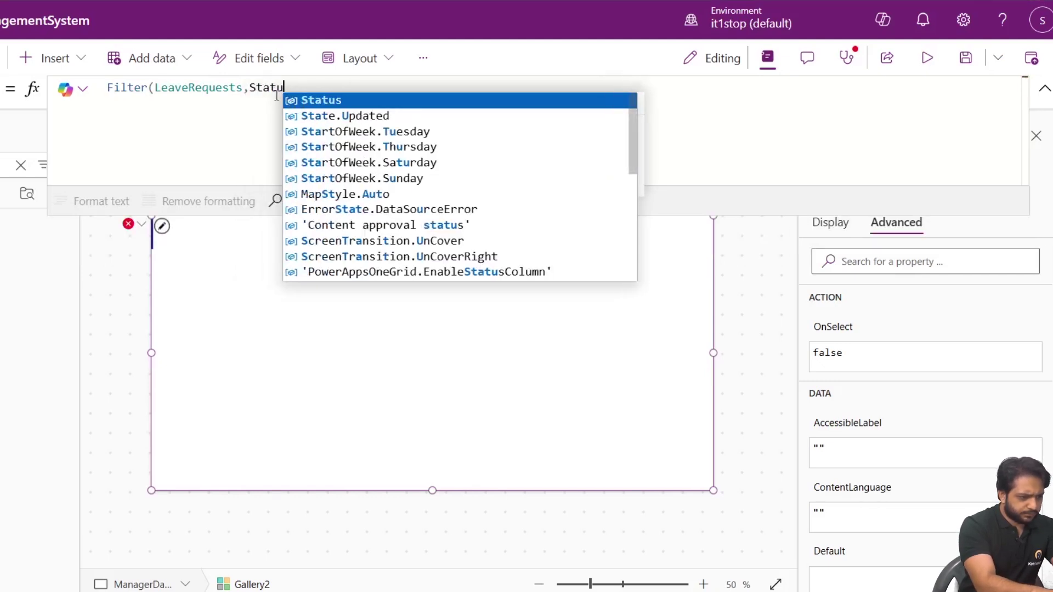
pyautogui.write('s.Value')
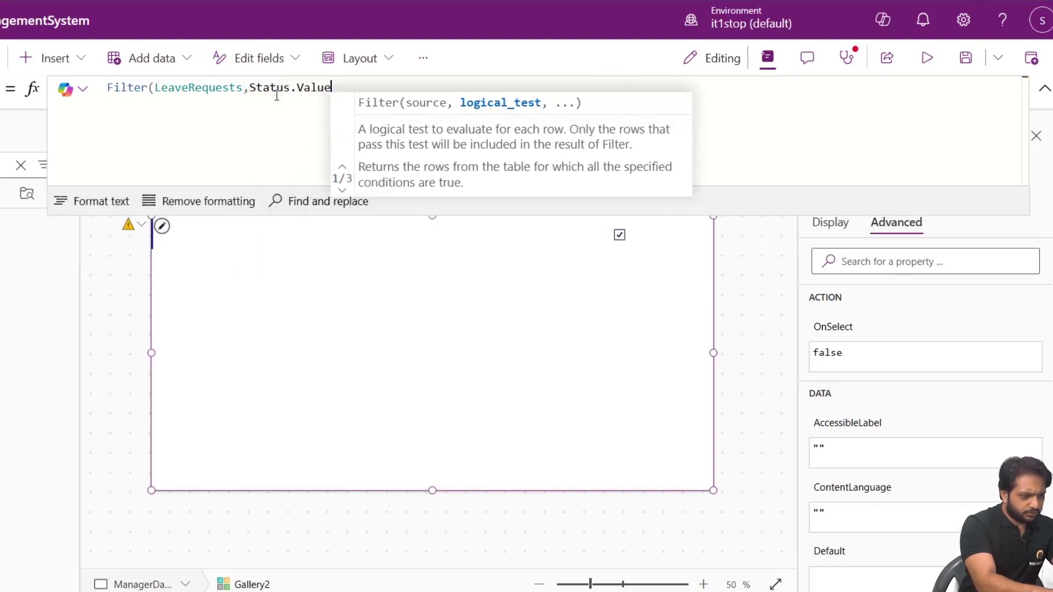
pyautogui.write('=""')
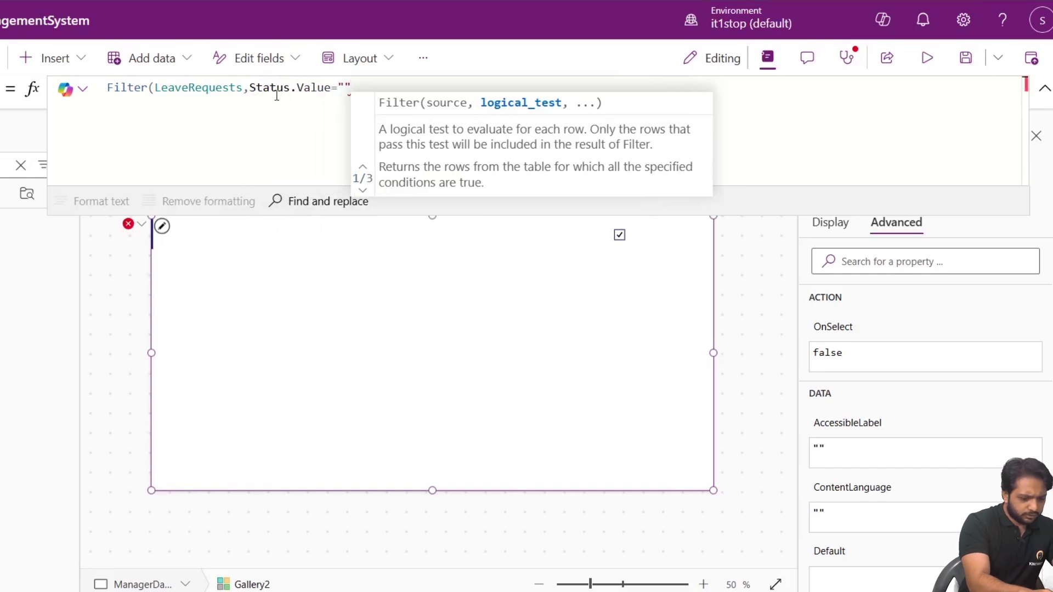
pyautogui.write('Pemnd')
pyautogui.press('BackSpace')
pyautogui.press('BackSpace')
pyautogui.press('BackSpace')
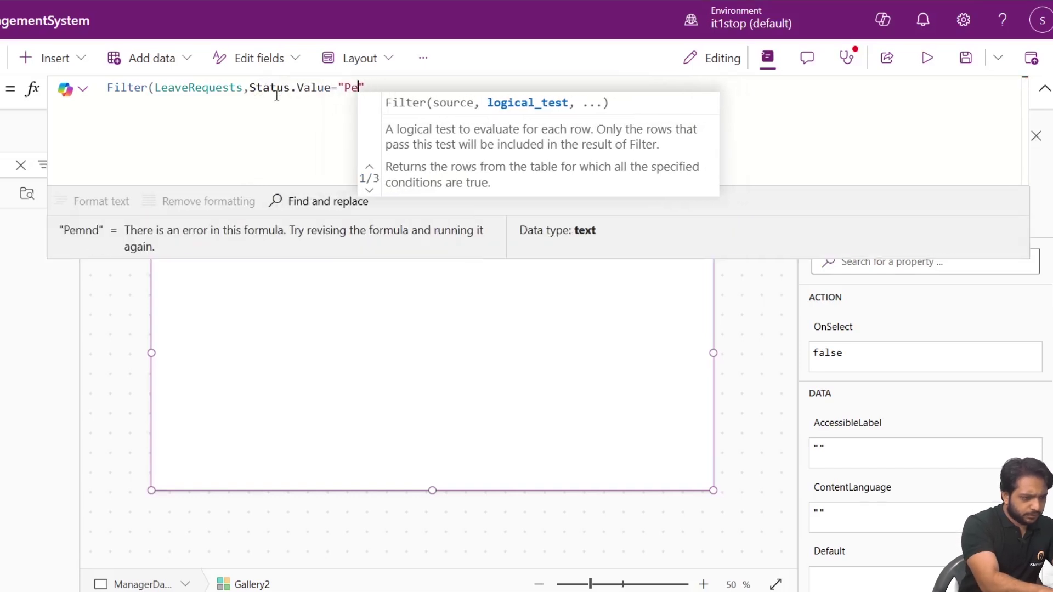
pyautogui.write('nding")')
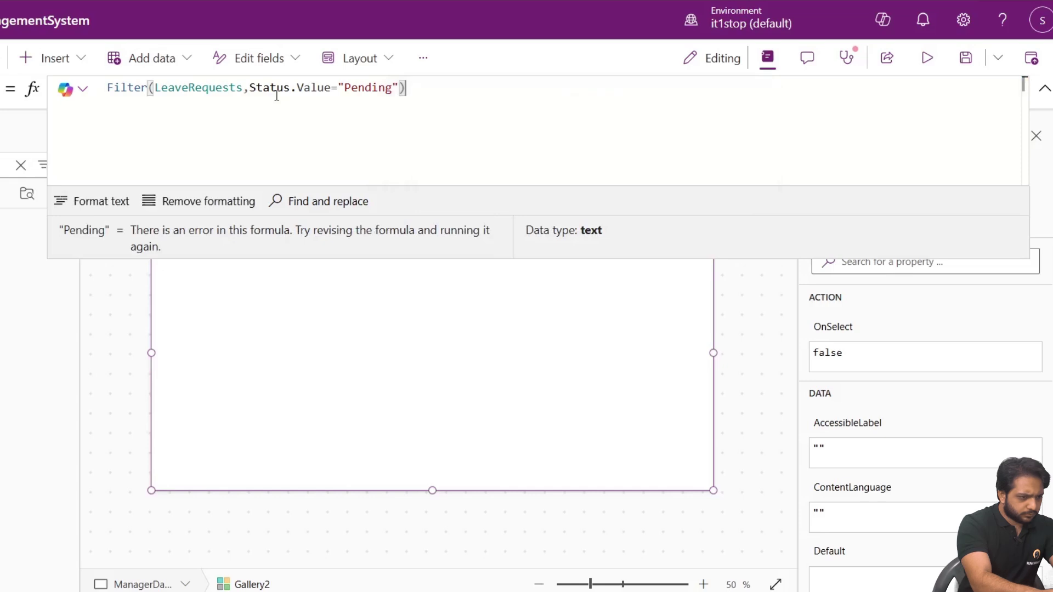
pyautogui.click(625, 228)
pyautogui.click(620, 234)
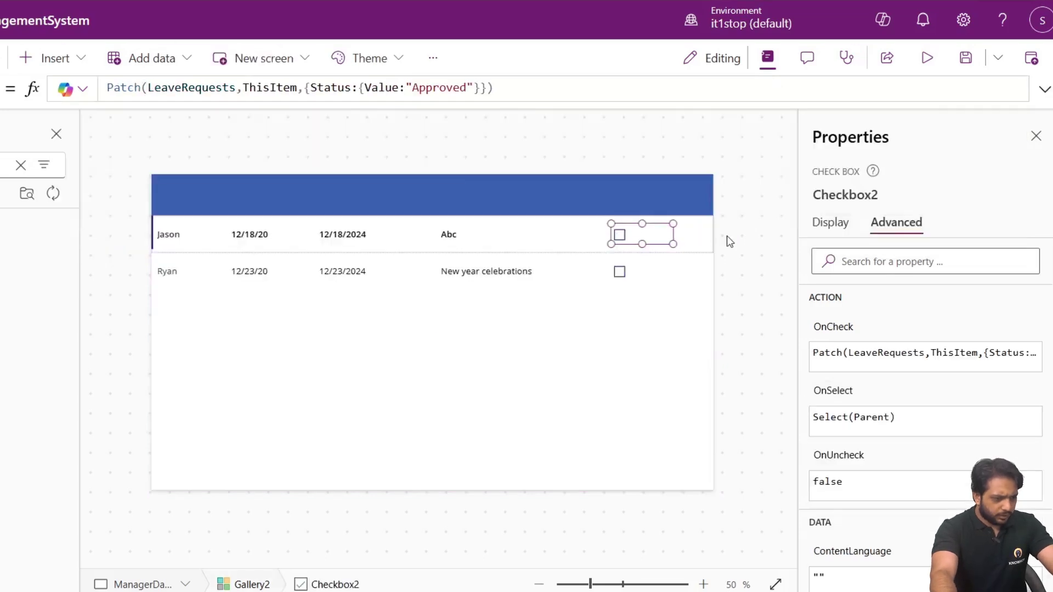
pyautogui.moveTo(505, 88); pyautogui.dragTo(33, 85)
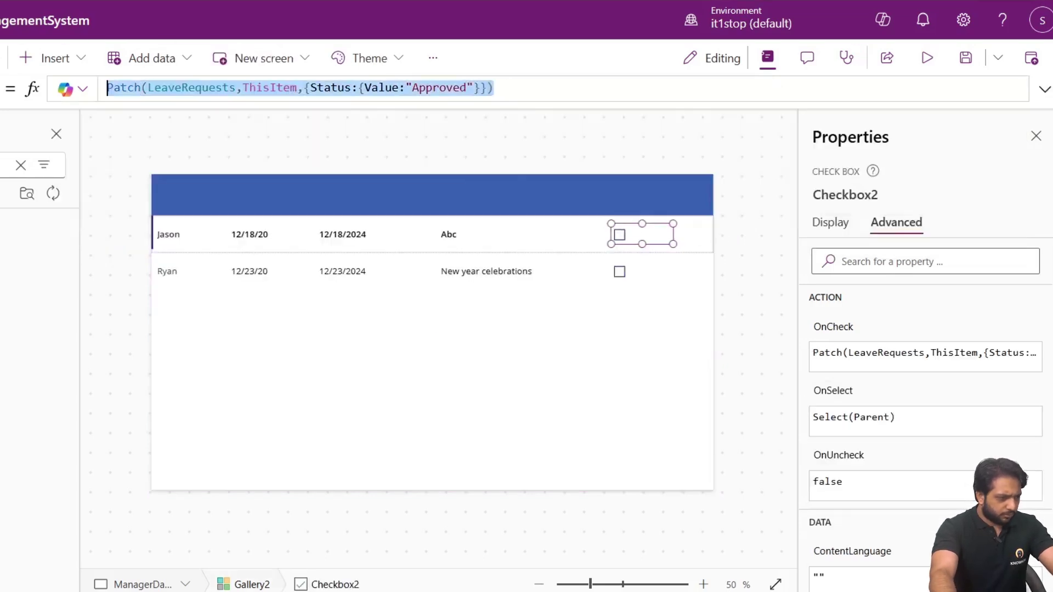
# Inspect the checkbox's OnUncheck formula, which holds false.
pyautogui.click(832, 455)
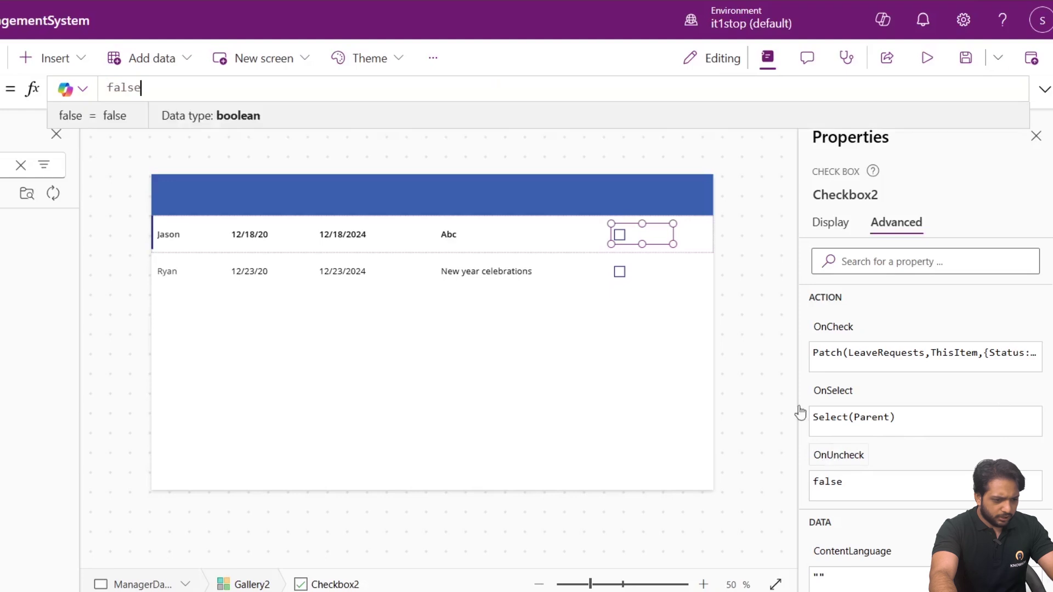
pyautogui.click(1045, 90)
pyautogui.click(164, 114)
pyautogui.hotkey('ctrl', 'a')
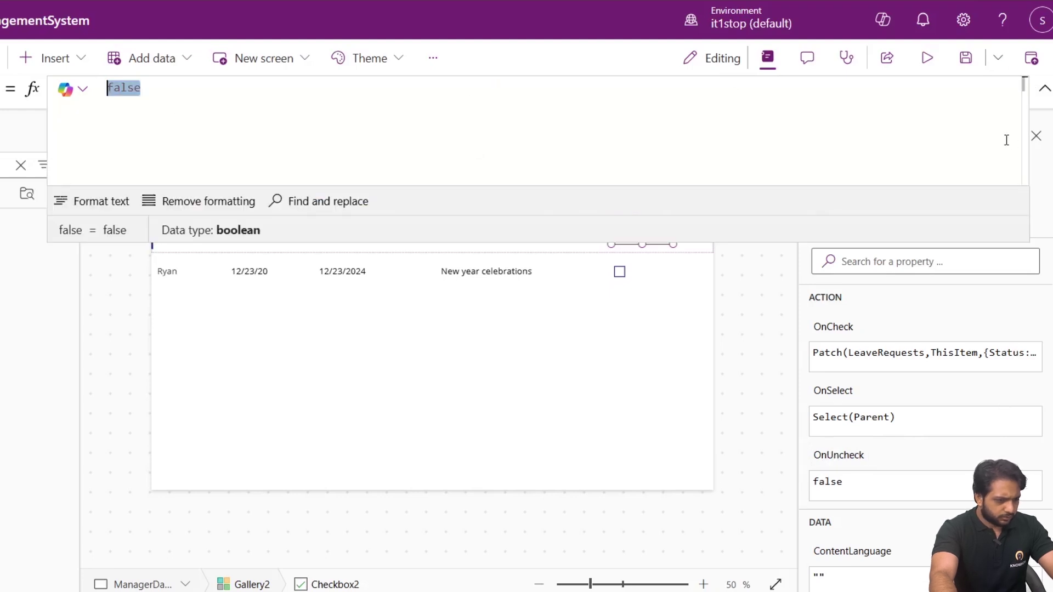
pyautogui.click(1045, 89)
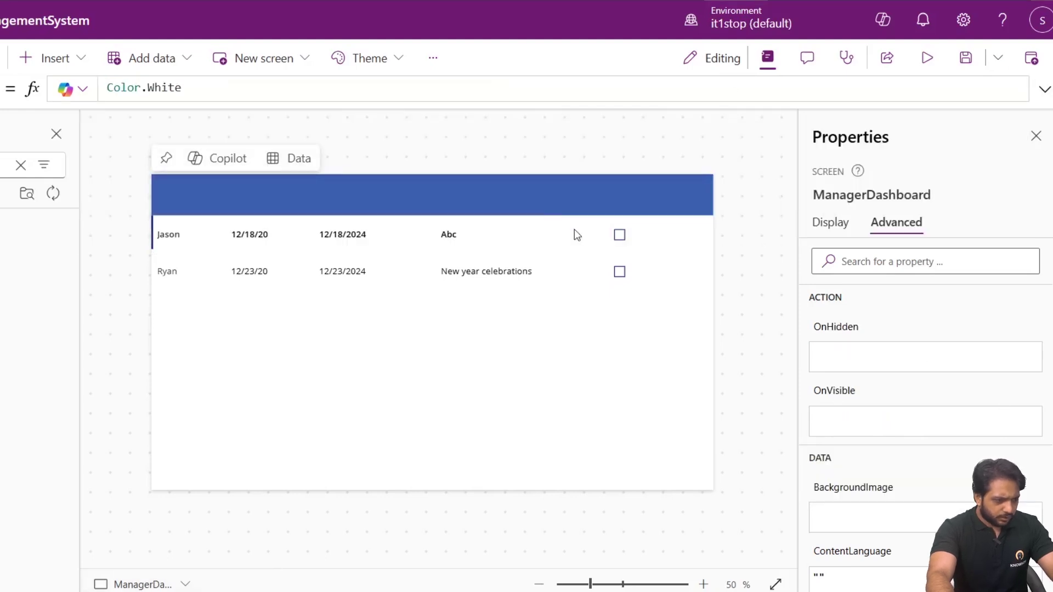
# Copy the row checkbox, paste it into the gallery row and place it right of the first.
pyautogui.click(620, 237)
pyautogui.rightClick(620, 238)
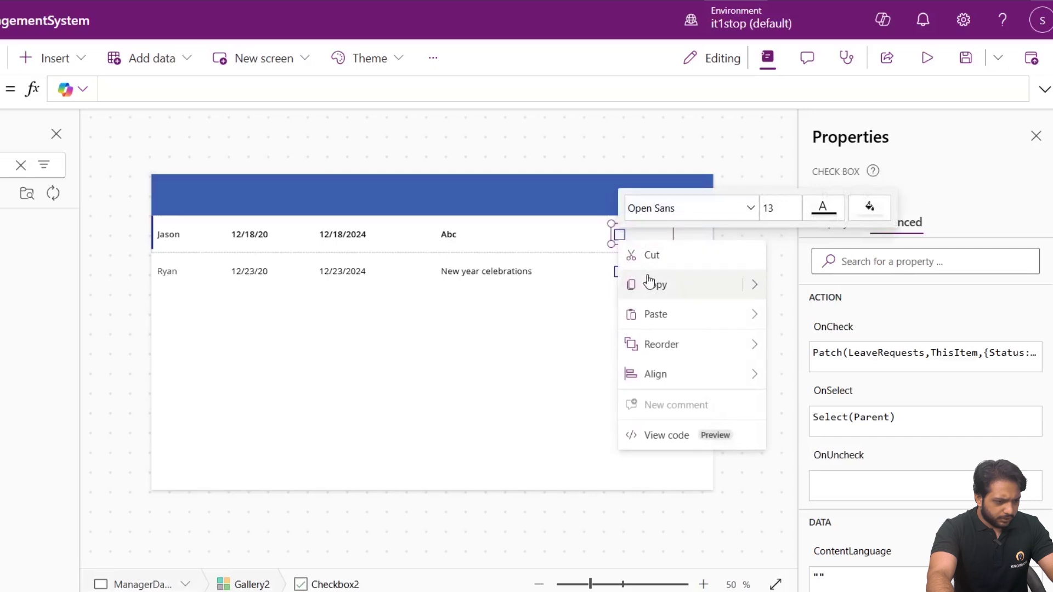
pyautogui.click(693, 240)
pyautogui.click(693, 240)
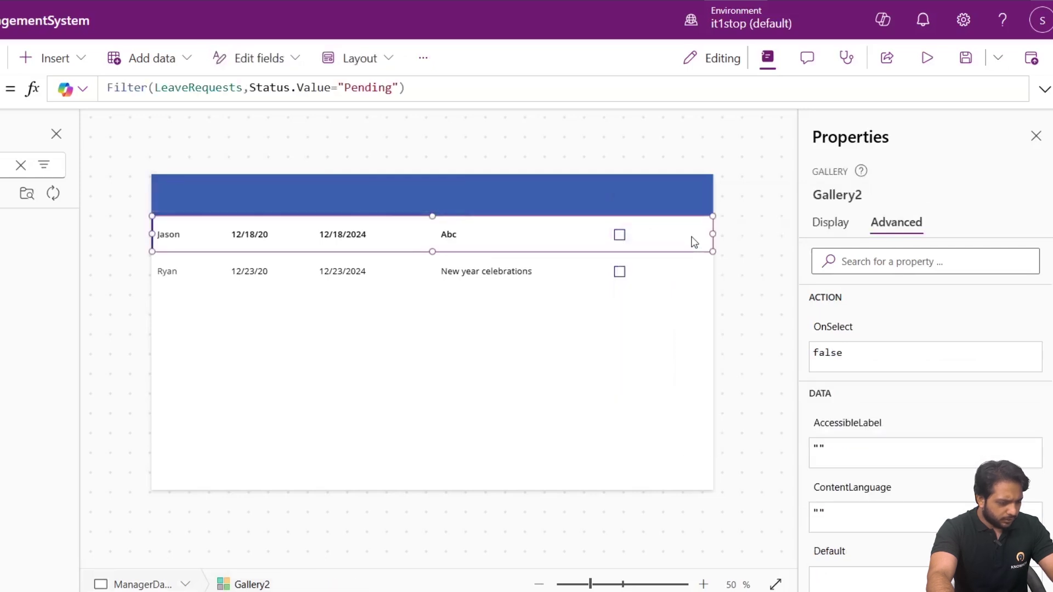
pyautogui.hotkey('ctrl', 'v')
pyautogui.moveTo(177, 241); pyautogui.dragTo(684, 230)
# Change the copied checkbox's OnCheck status value from "Approved" to "Rejected".
pyautogui.click(837, 357)
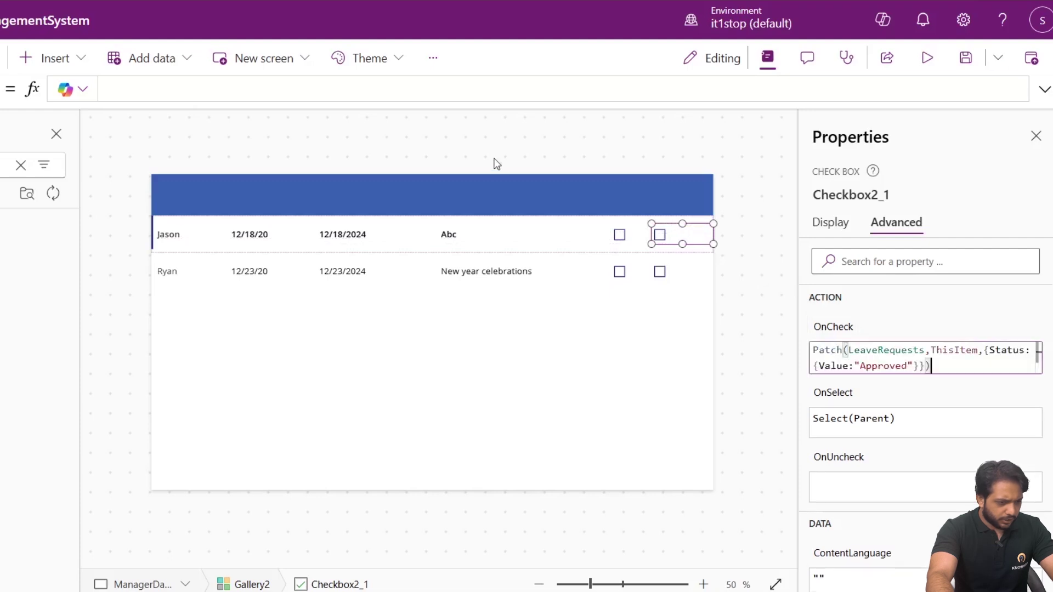
pyautogui.click(884, 366)
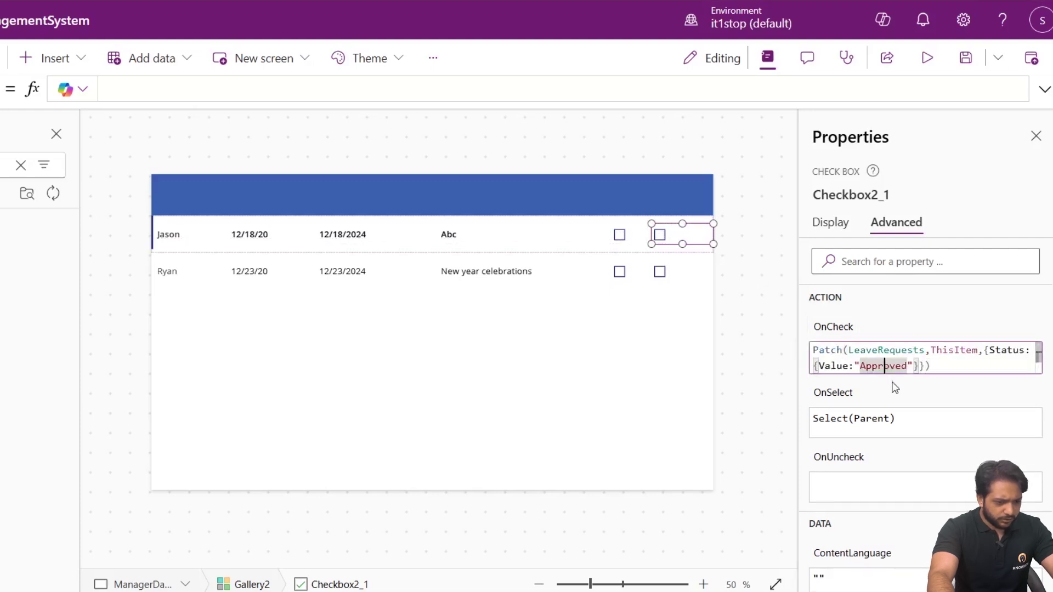
pyautogui.write('Reje')
pyautogui.doubleClick(913, 350)
pyautogui.write('Reje')
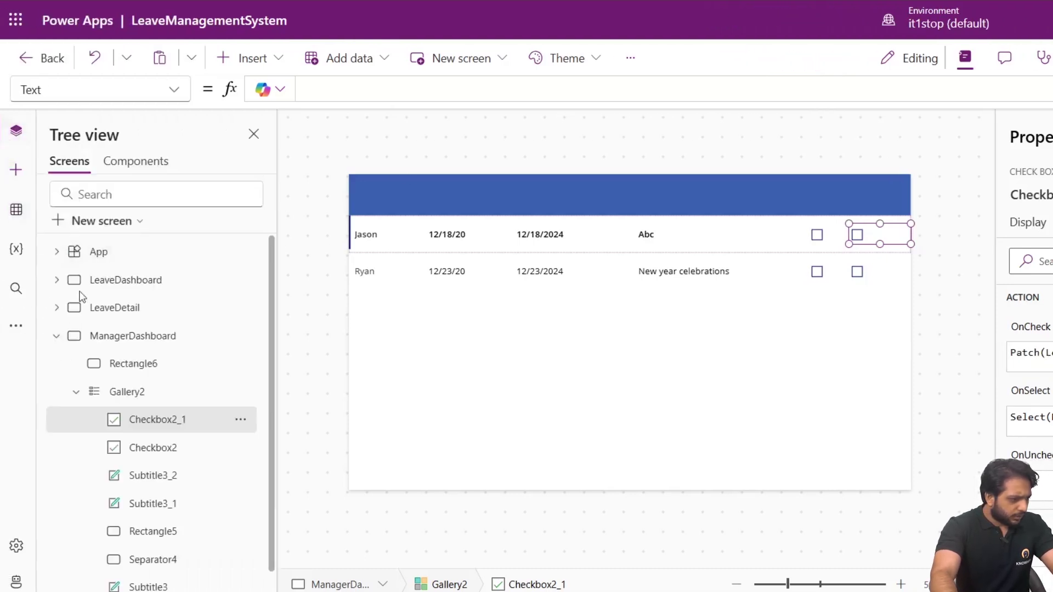
# Copy the Employee header label from LeaveDashboard and paste it into ManagerDashboard's blue header.
pyautogui.click(88, 282)
pyautogui.click(384, 237)
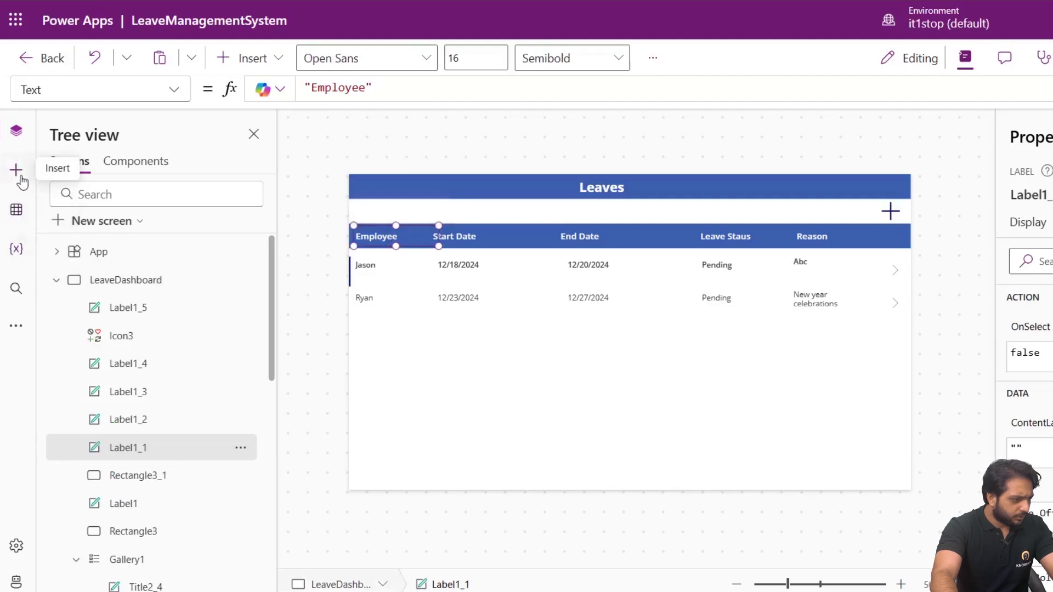
pyautogui.click(56, 280)
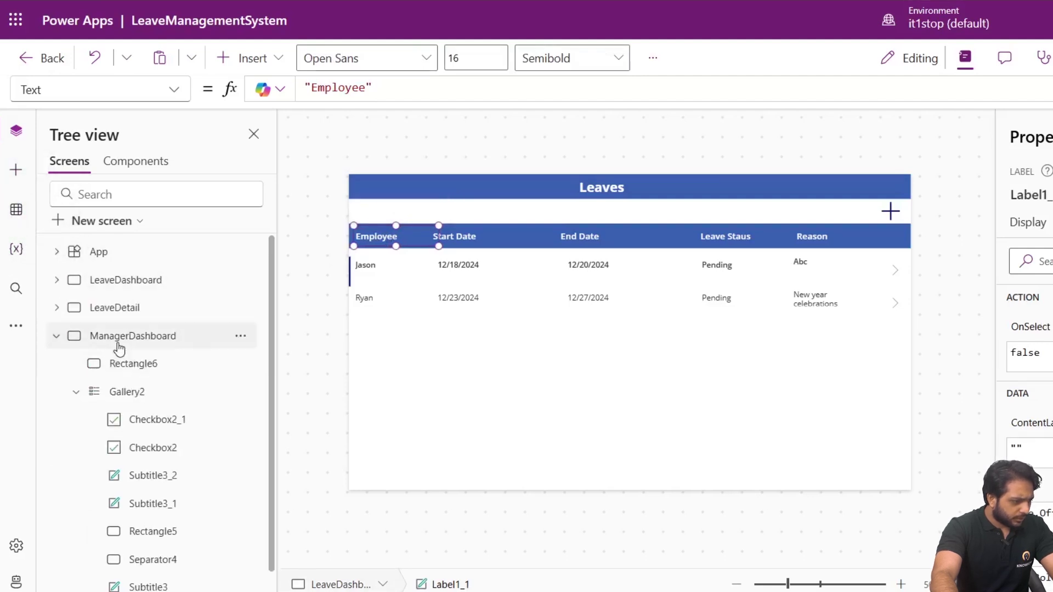
pyautogui.click(118, 344)
pyautogui.click(380, 206)
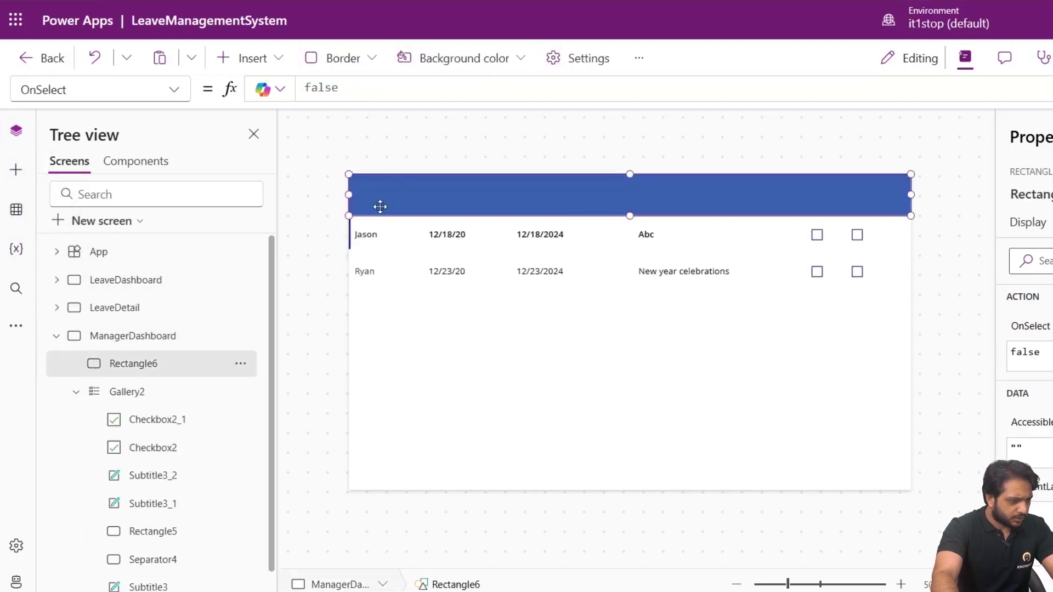
pyautogui.hotkey('ctrl', 'v')
pyautogui.moveTo(359, 231); pyautogui.dragTo(425, 194)
# Paste four more Employee labels and spread them across the blue header.
pyautogui.click(450, 203)
pyautogui.hotkey('ctrl', 'v')
pyautogui.click(557, 205)
pyautogui.hotkey('ctrl', 'v')
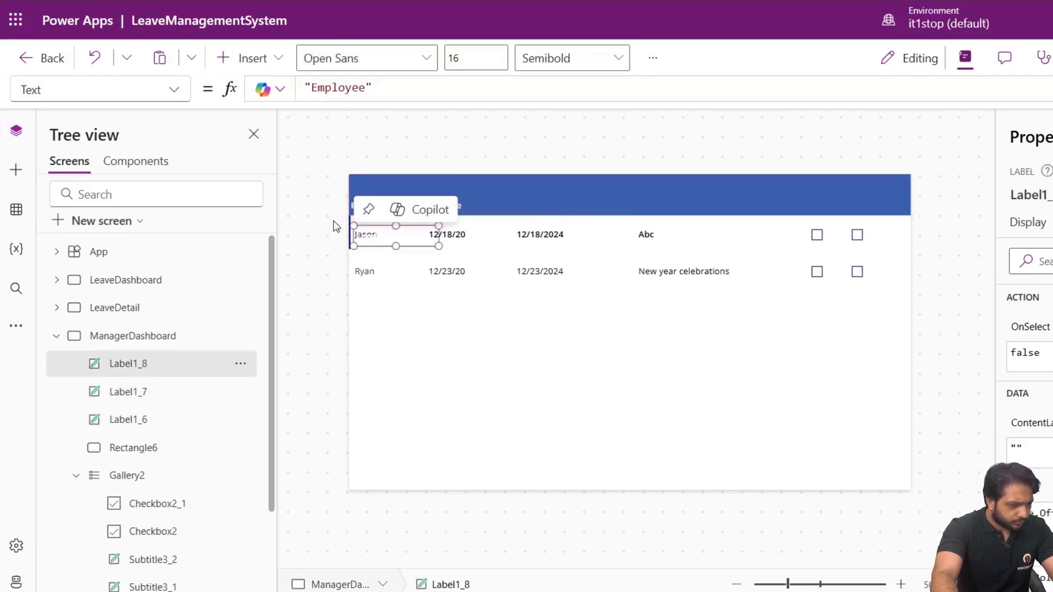
pyautogui.moveTo(365, 217); pyautogui.dragTo(508, 198)
pyautogui.click(646, 205)
pyautogui.hotkey('ctrl', 'v')
pyautogui.moveTo(364, 230); pyautogui.dragTo(637, 207)
pyautogui.click(794, 205)
pyautogui.hotkey('ctrl', 'v')
pyautogui.moveTo(354, 230); pyautogui.dragTo(778, 202)
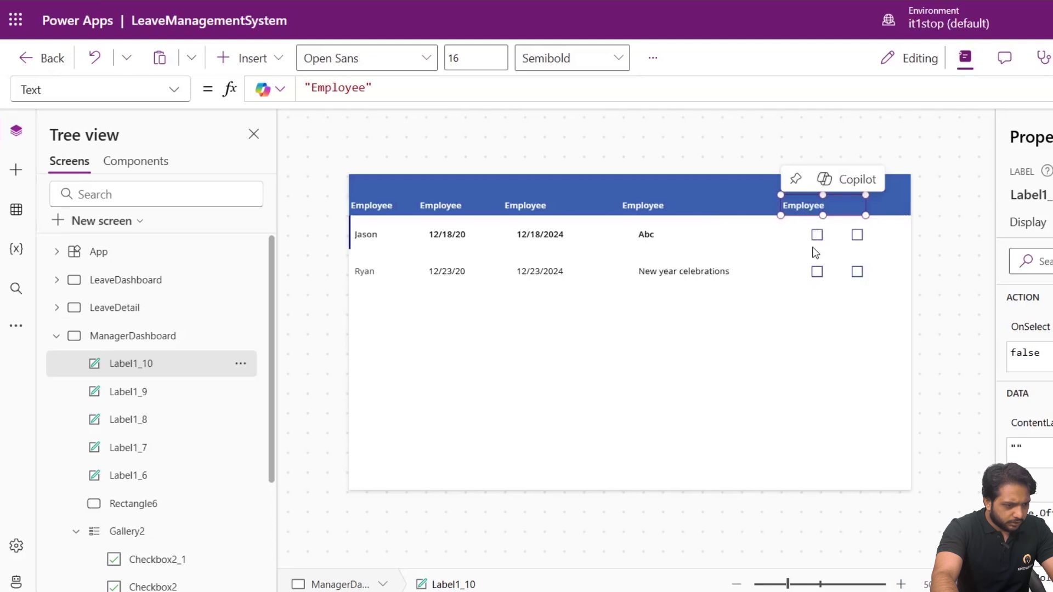
# Nudge the two checkbox columns in the Jason row into alignment.
pyautogui.click(816, 235)
pyautogui.moveTo(816, 232); pyautogui.dragTo(797, 235)
pyautogui.click(861, 236)
pyautogui.moveTo(860, 236); pyautogui.dragTo(861, 240)
# Add a sixth Employee label at the header's far right and shift the fifth left.
pyautogui.click(853, 204)
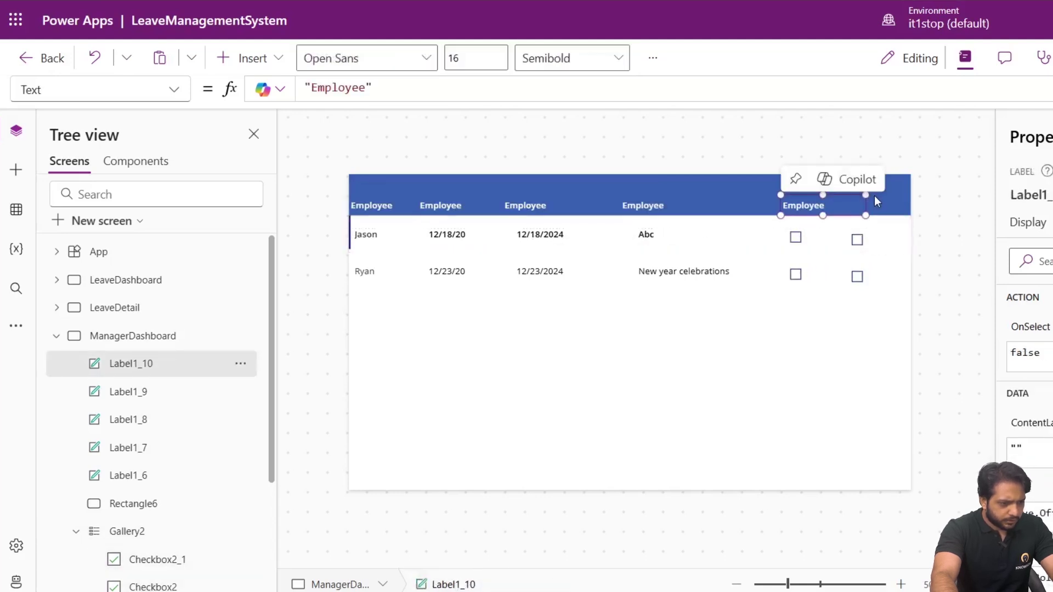
pyautogui.click(866, 209)
pyautogui.hotkey('ctrl', 'v')
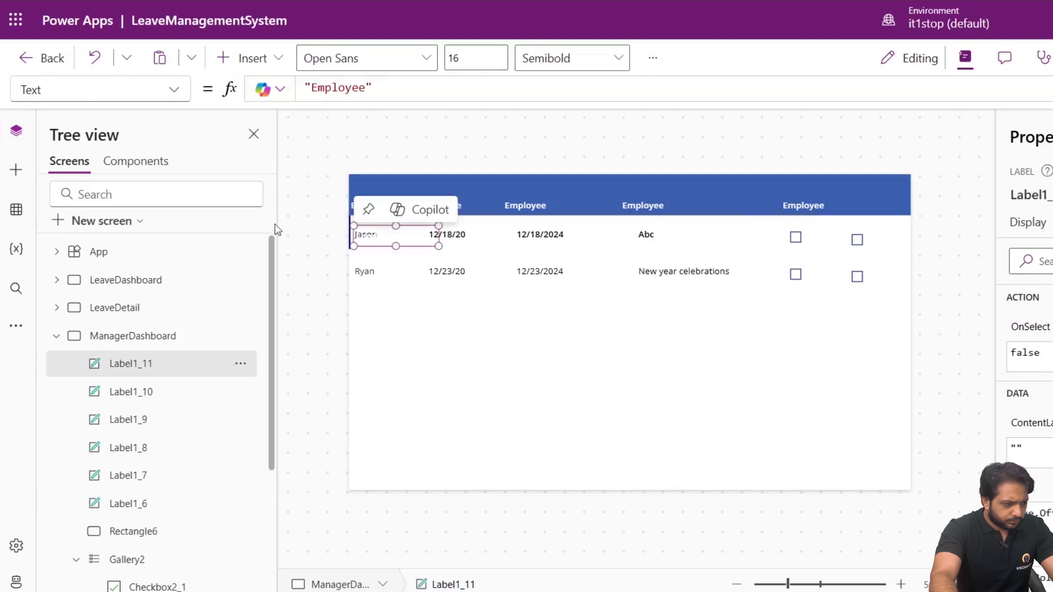
pyautogui.moveTo(365, 230); pyautogui.dragTo(782, 201)
pyautogui.moveTo(796, 237); pyautogui.dragTo(778, 206)
pyautogui.click(860, 205)
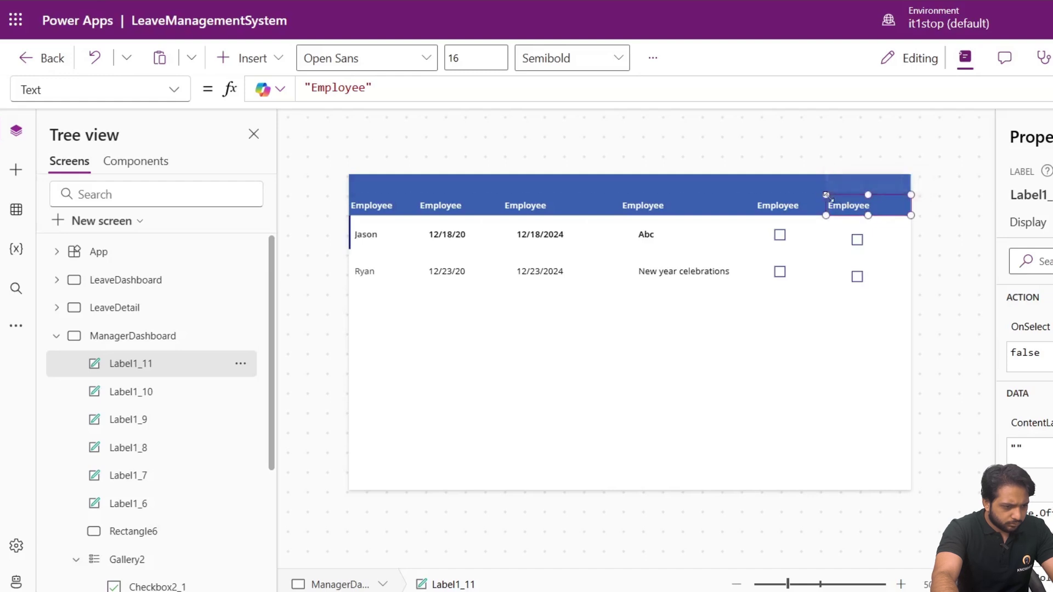
# Rename the first two selected header labels to Reject and Approve.
pyautogui.click(1027, 222)
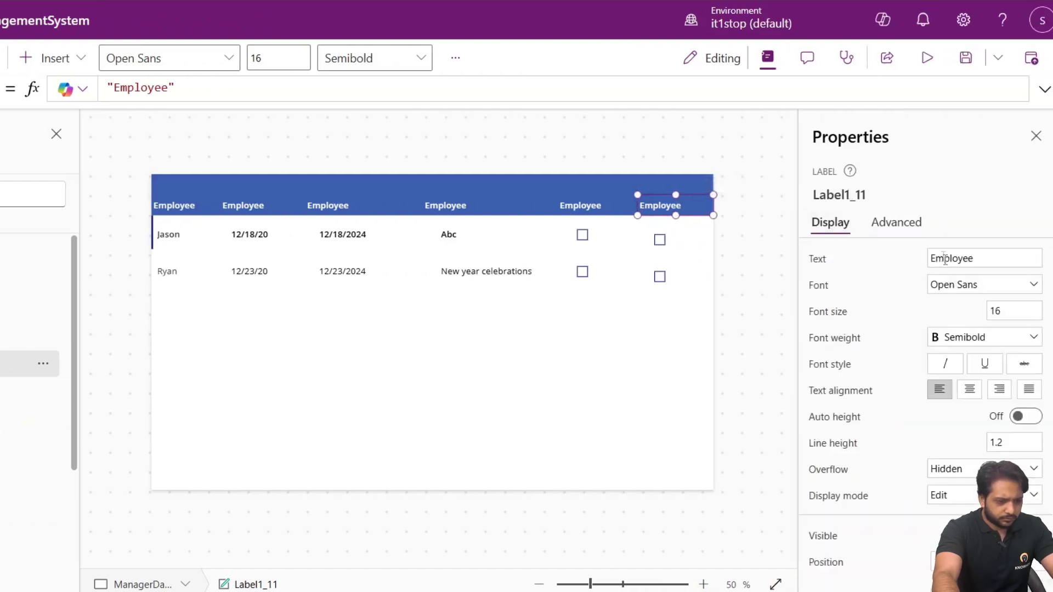
pyautogui.doubleClick(944, 259)
pyautogui.write('Rejet')
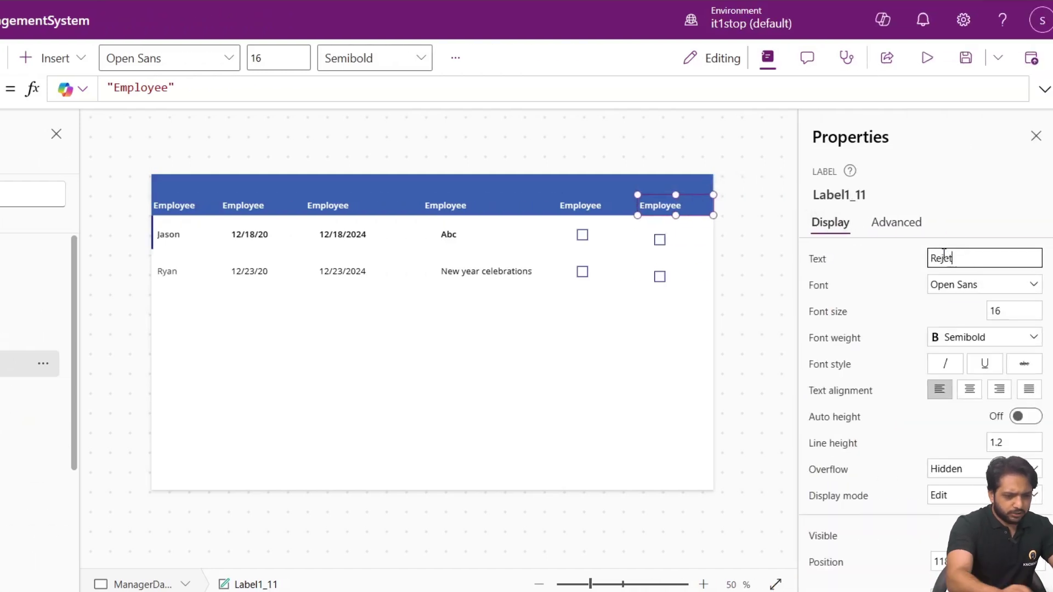
pyautogui.click(583, 207)
pyautogui.doubleClick(941, 258)
pyautogui.write('Approve')
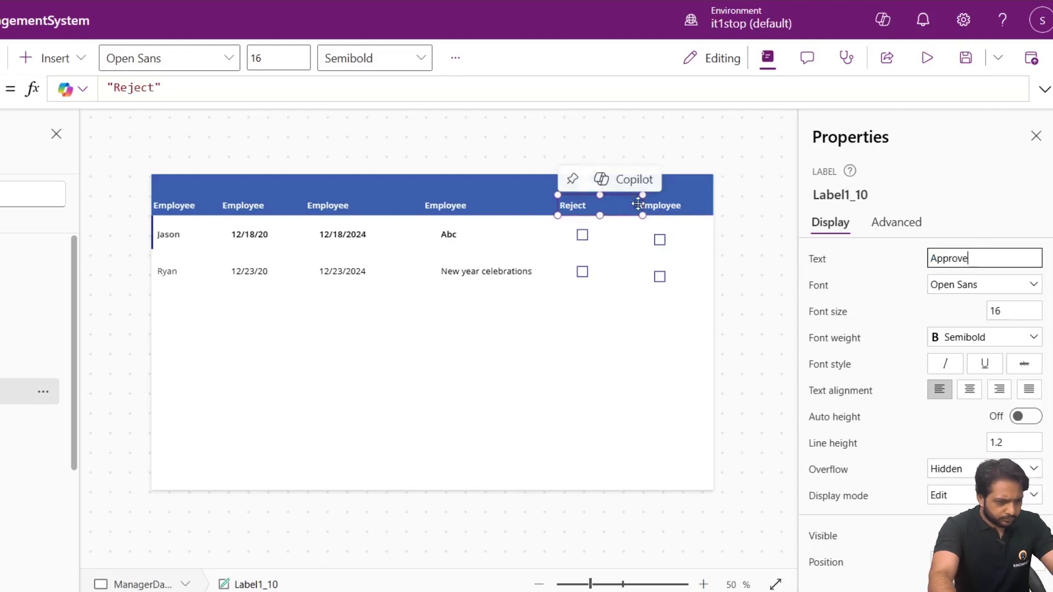
# Relabel further header labels to Reason and End Date.
pyautogui.click(660, 205)
pyautogui.doubleClick(1010, 259)
pyautogui.write('Reject')
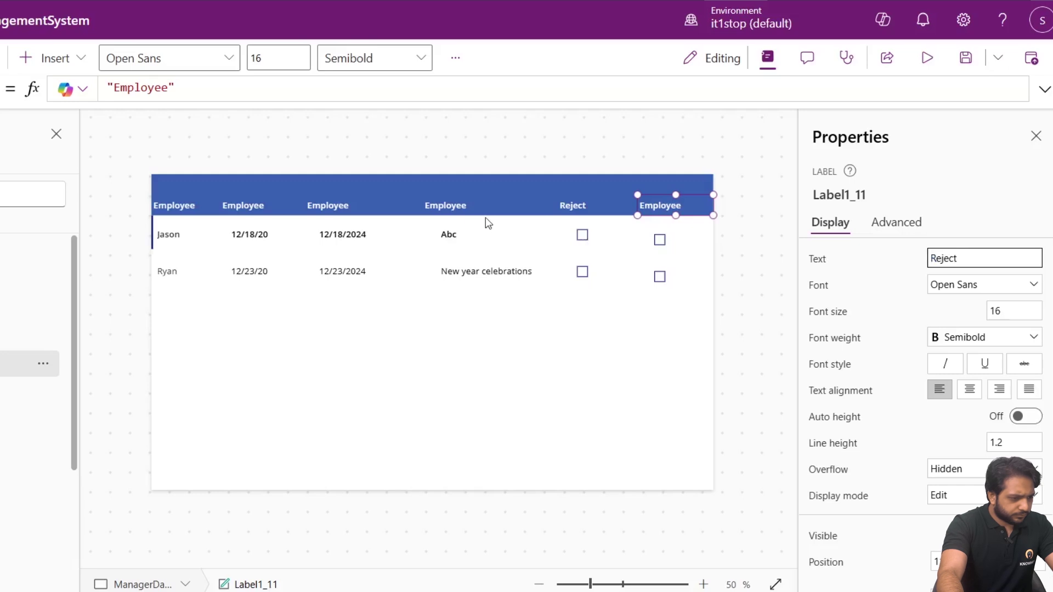
pyautogui.click(485, 213)
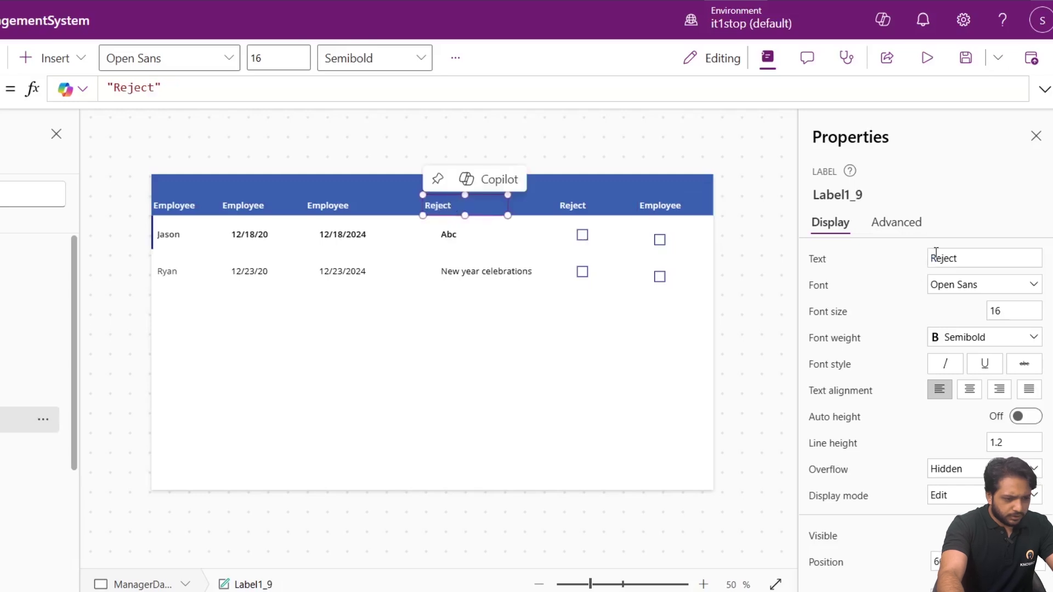
pyautogui.doubleClick(962, 257)
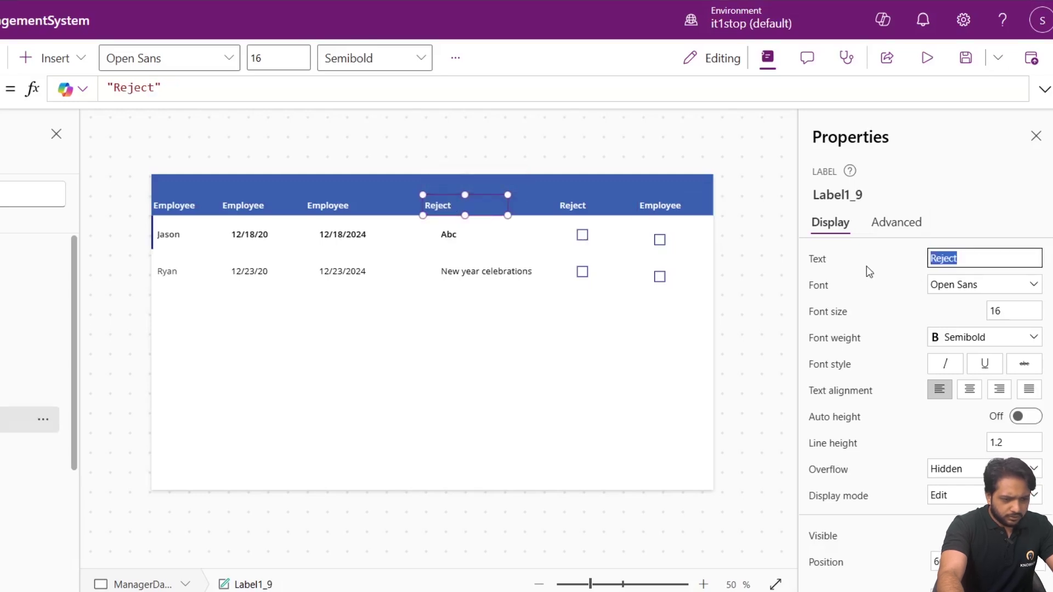
pyautogui.write('Reason')
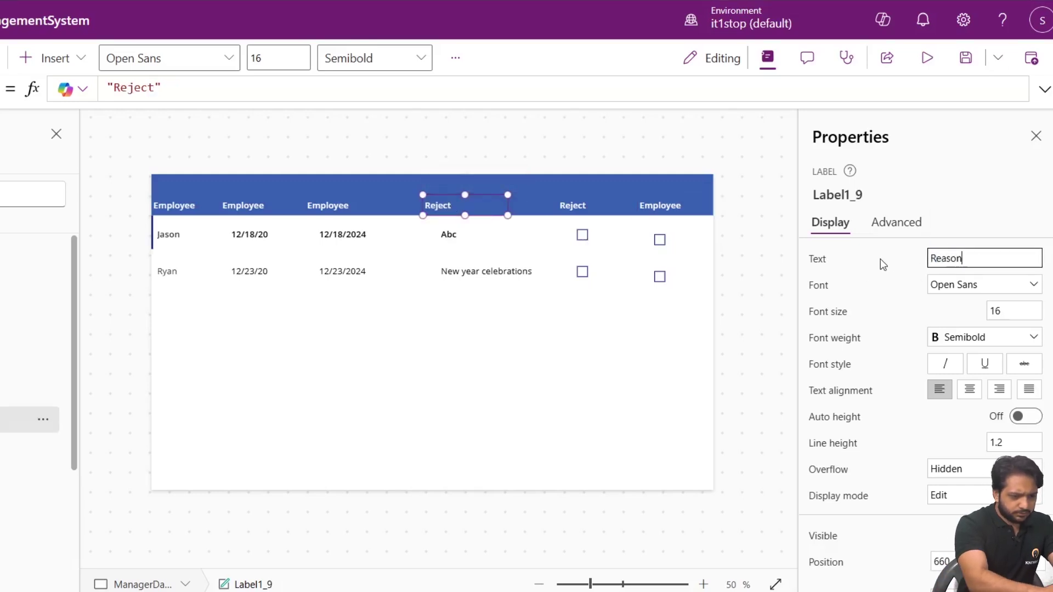
pyautogui.click(332, 204)
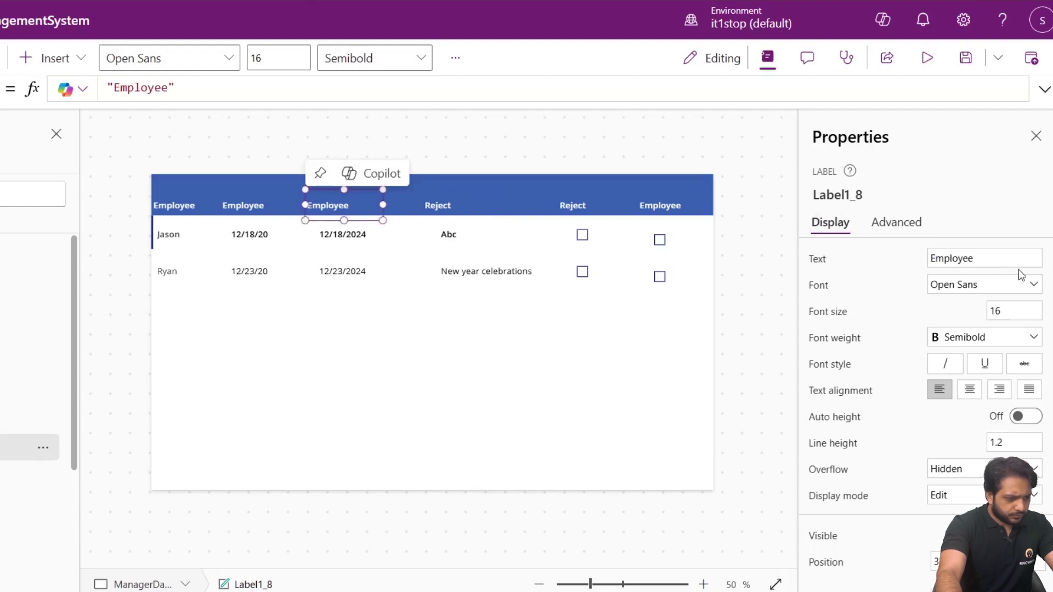
pyautogui.doubleClick(979, 266)
pyautogui.write('End')
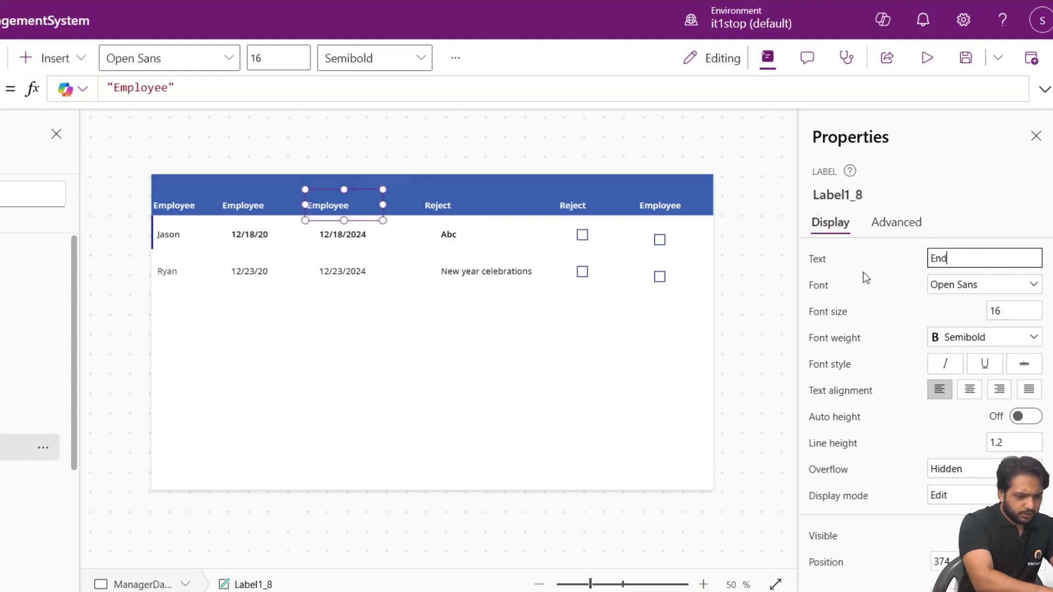
pyautogui.write(' D')
pyautogui.press('BackSpace')
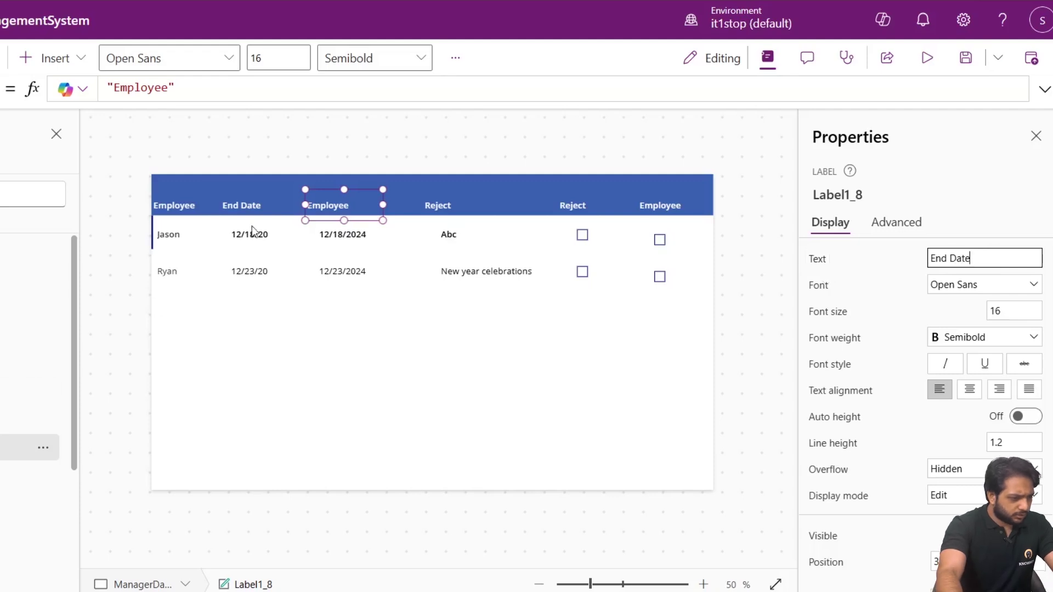
# Change the End Date label to Start Date and shorten the blue header bar.
pyautogui.click(245, 205)
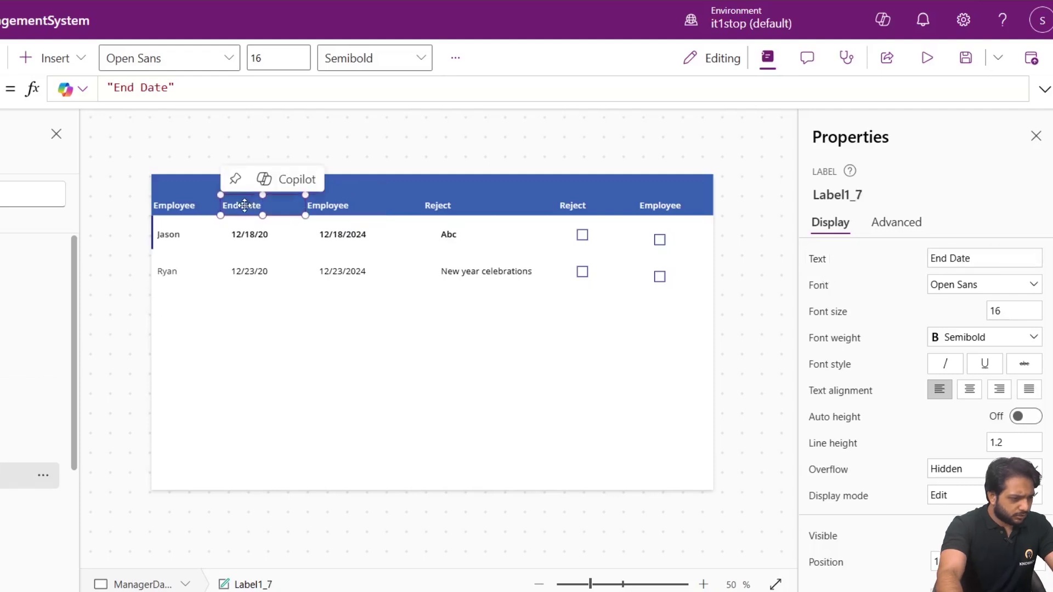
pyautogui.doubleClick(944, 258)
pyautogui.write('Start')
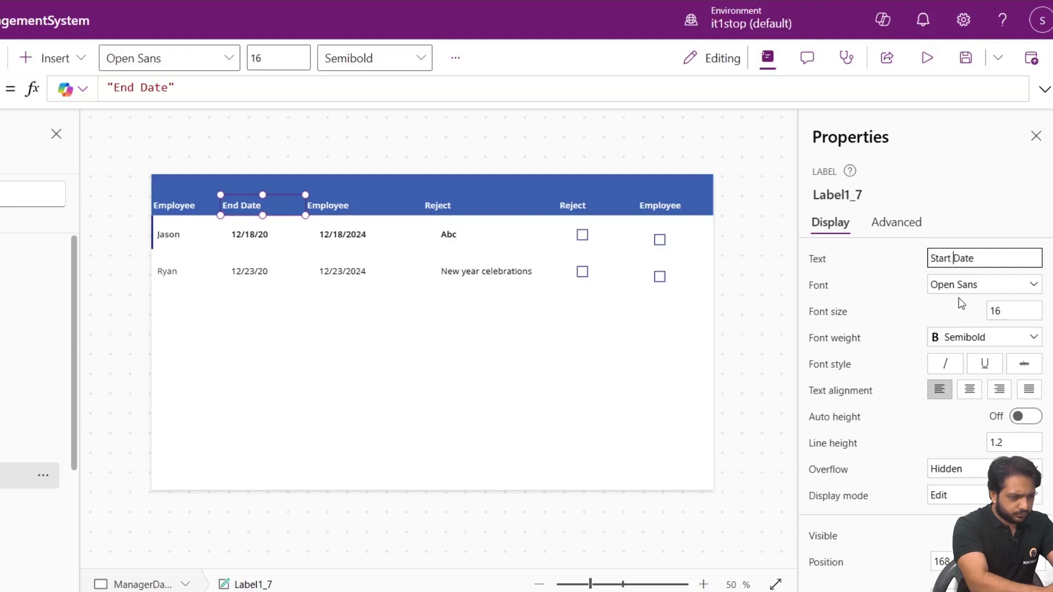
pyautogui.click(435, 188)
pyautogui.moveTo(433, 175); pyautogui.dragTo(431, 190)
# Lower the gallery's top edge so the rows sit beneath the blue header.
pyautogui.click(432, 330)
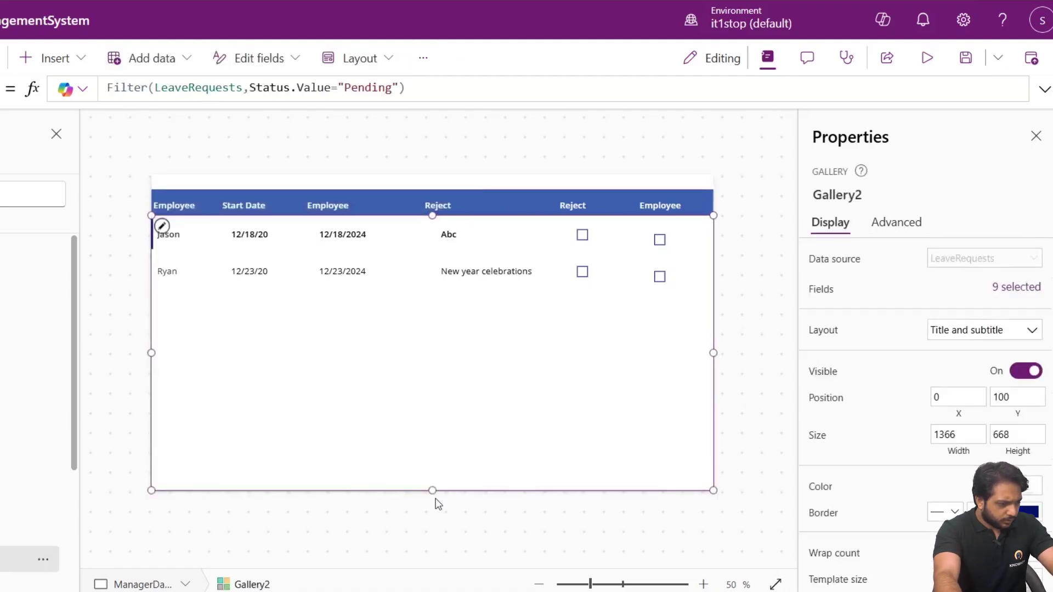
pyautogui.moveTo(433, 215); pyautogui.dragTo(432, 296)
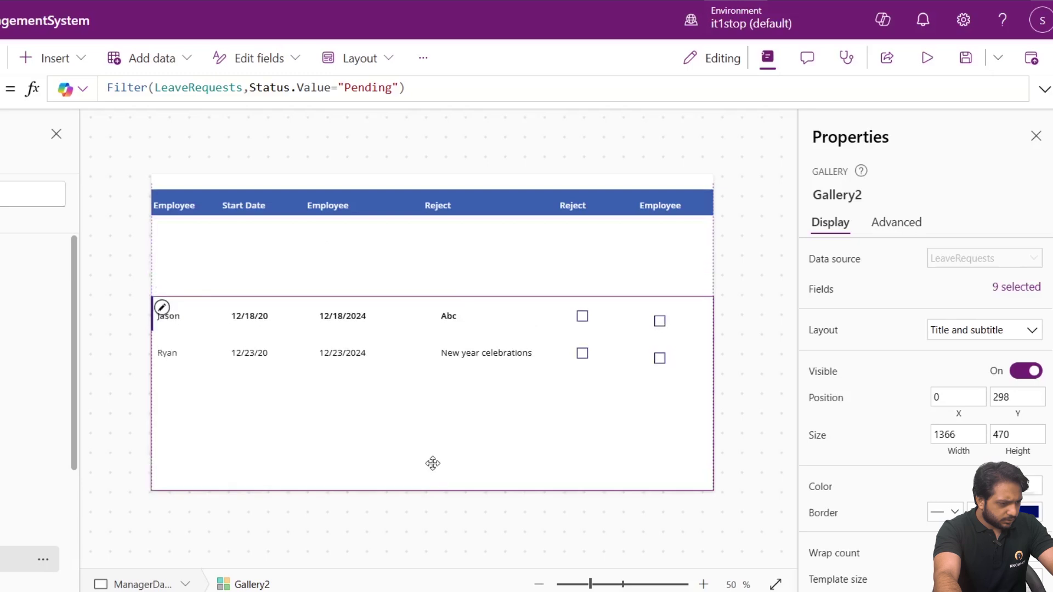
pyautogui.click(465, 206)
pyautogui.click(537, 210)
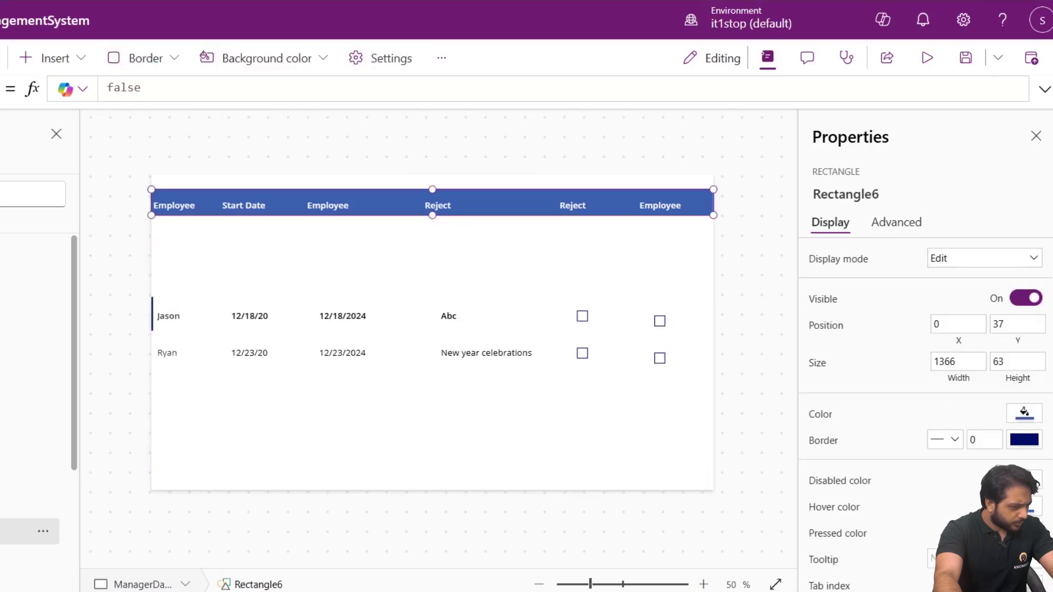
# Group the blue header bar with its column labels, then show the Insert pane.
pyautogui.keyDown('ctrl'); pyautogui.click(128, 503); pyautogui.keyUp('ctrl')
pyautogui.keyDown('ctrl'); pyautogui.click(128, 475); pyautogui.keyUp('ctrl')
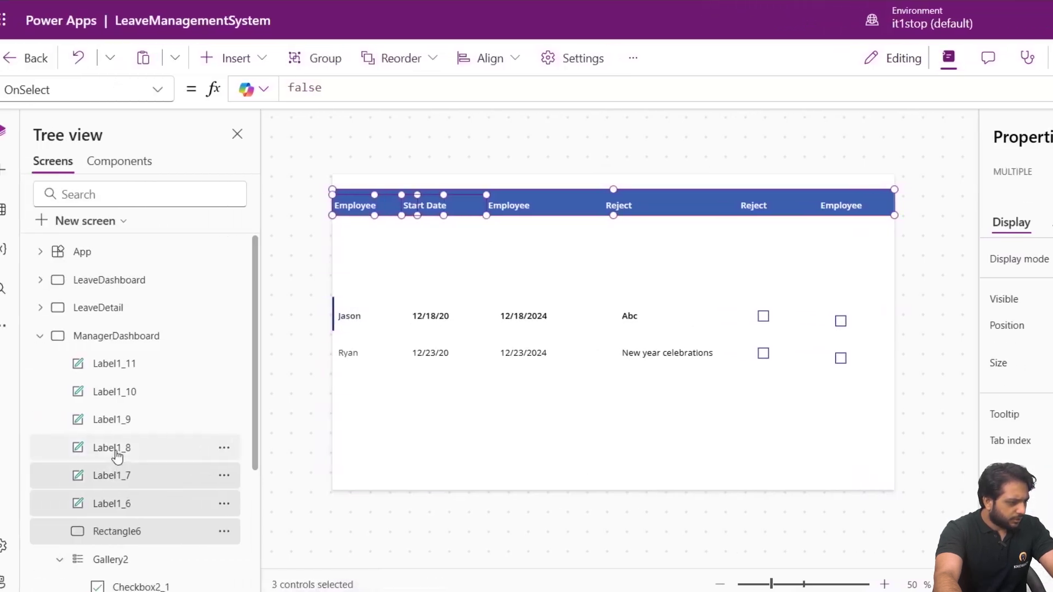
pyautogui.keyDown('ctrl'); pyautogui.click(127, 448); pyautogui.keyUp('ctrl')
pyautogui.keyDown('ctrl'); pyautogui.click(140, 423); pyautogui.keyUp('ctrl')
pyautogui.keyDown('ctrl'); pyautogui.click(146, 392); pyautogui.keyUp('ctrl')
pyautogui.keyDown('ctrl'); pyautogui.click(146, 365); pyautogui.keyUp('ctrl')
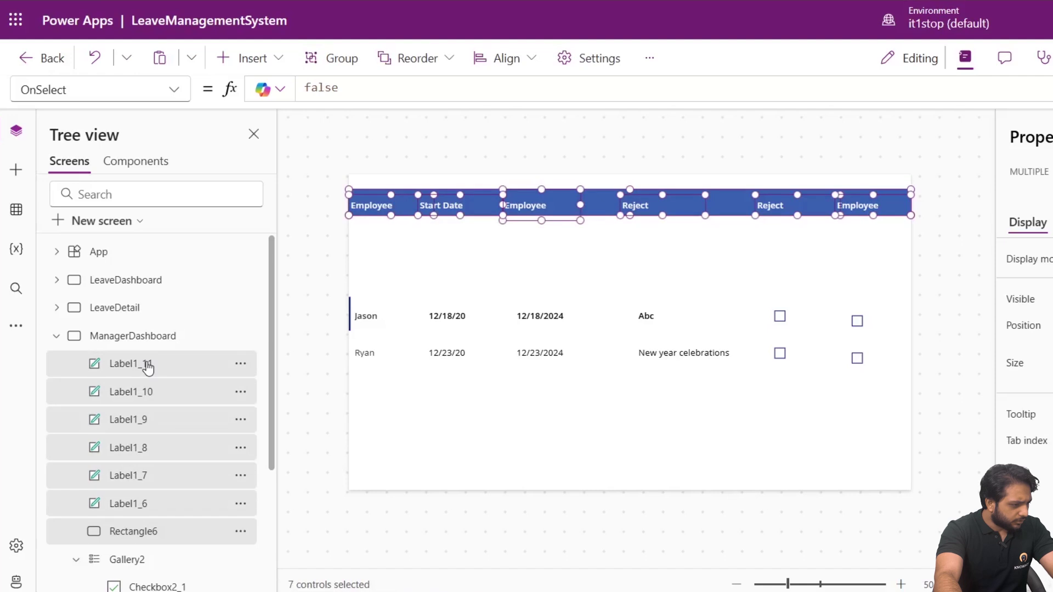
pyautogui.rightClick(146, 364)
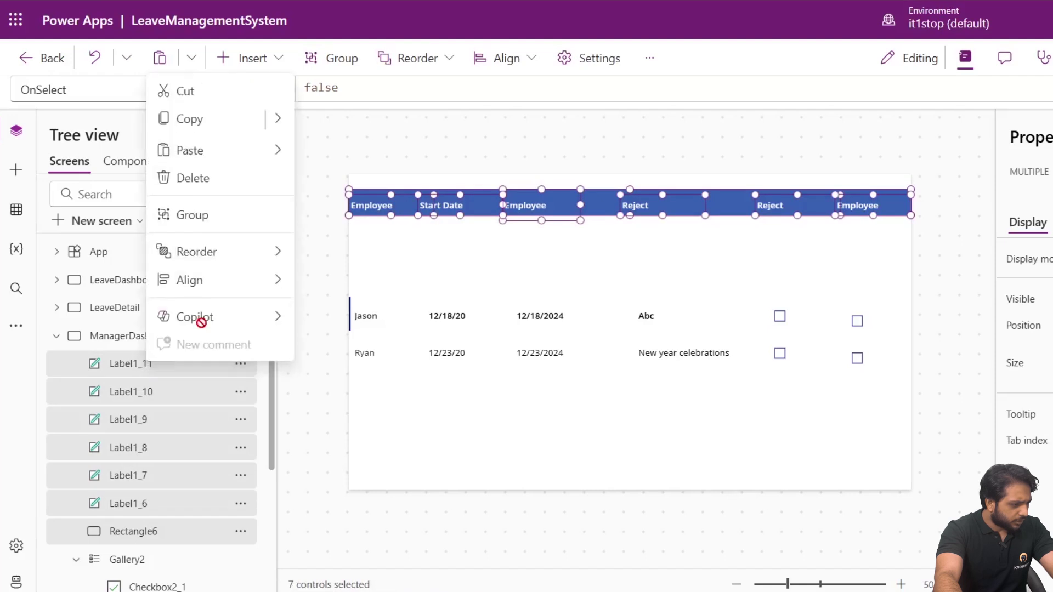
pyautogui.click(249, 217)
pyautogui.click(505, 261)
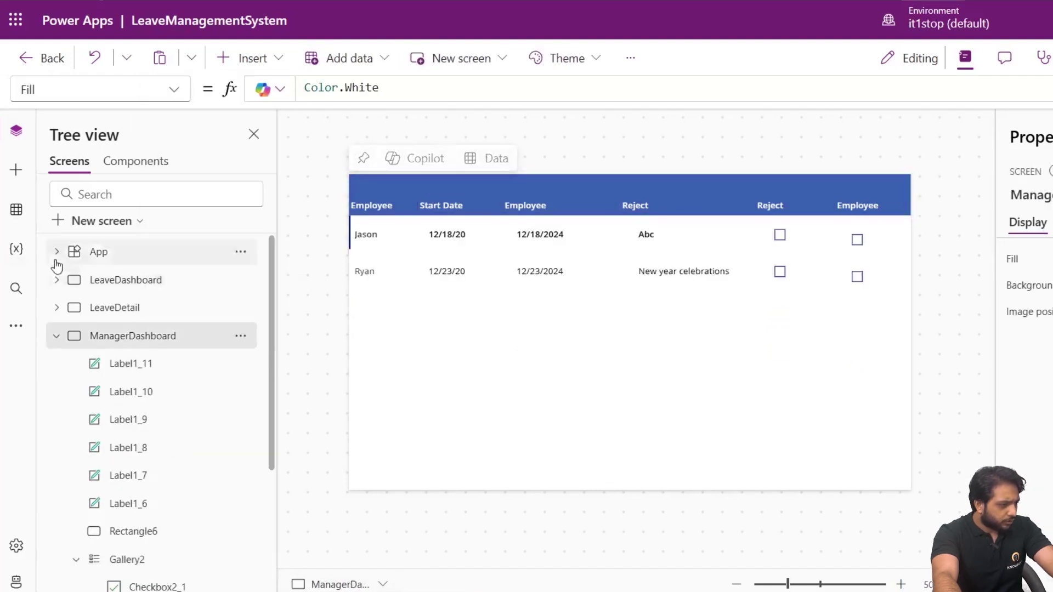
pyautogui.click(16, 170)
# Insert a back arrow icon, resize it and place it at the header's top-left.
pyautogui.click(125, 165)
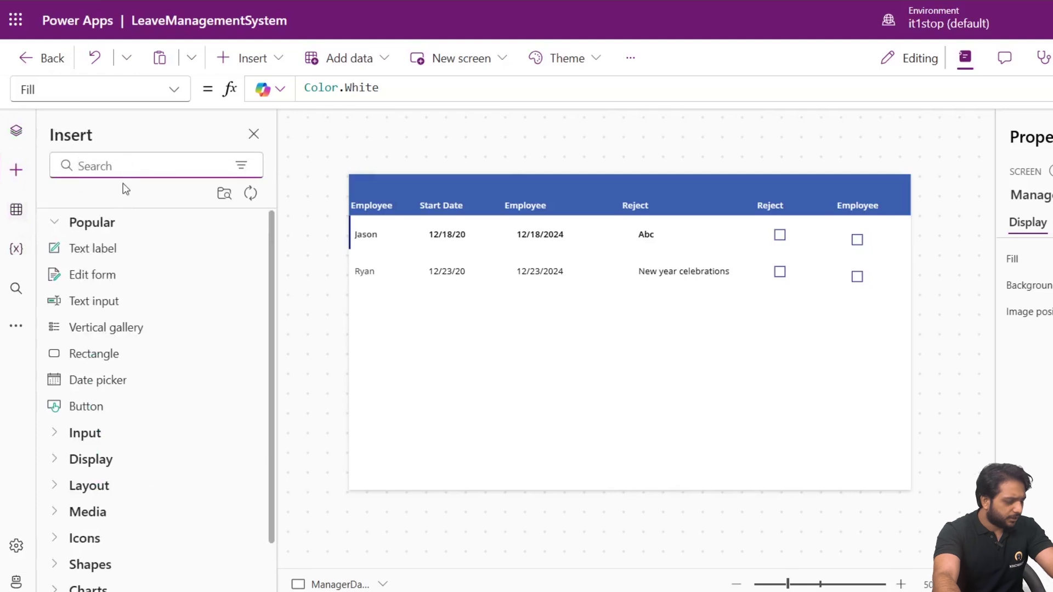
pyautogui.write('bac')
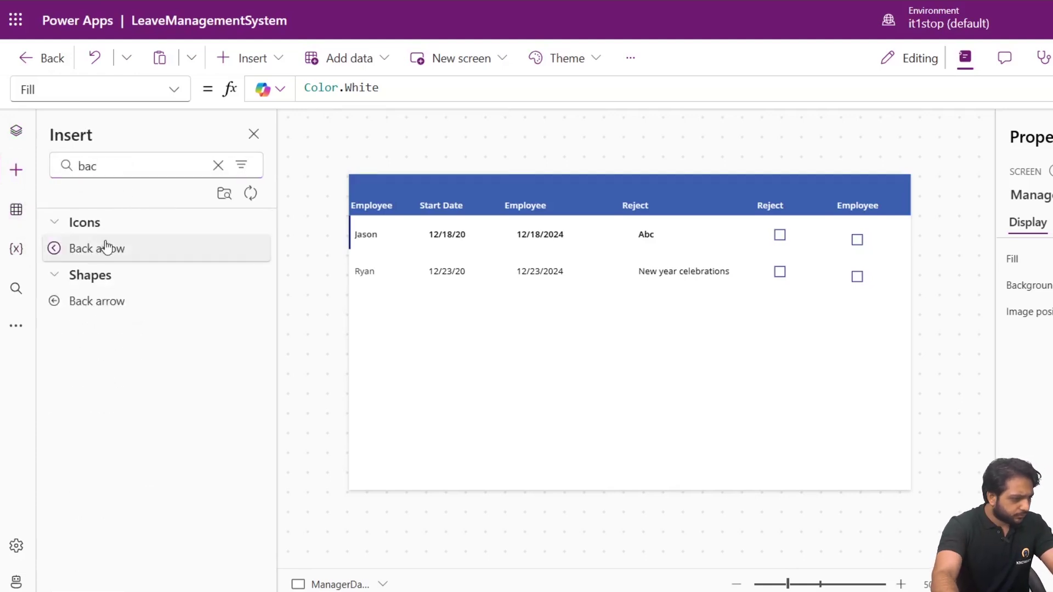
pyautogui.click(104, 248)
pyautogui.moveTo(394, 207); pyautogui.dragTo(370, 180)
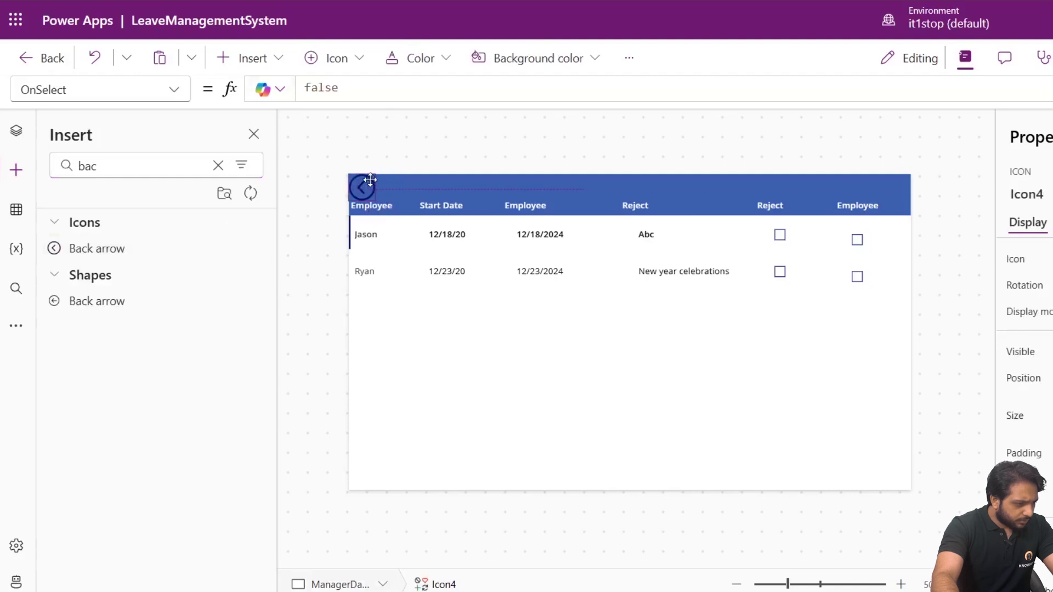
pyautogui.moveTo(375, 200); pyautogui.dragTo(369, 194)
pyautogui.click(416, 144)
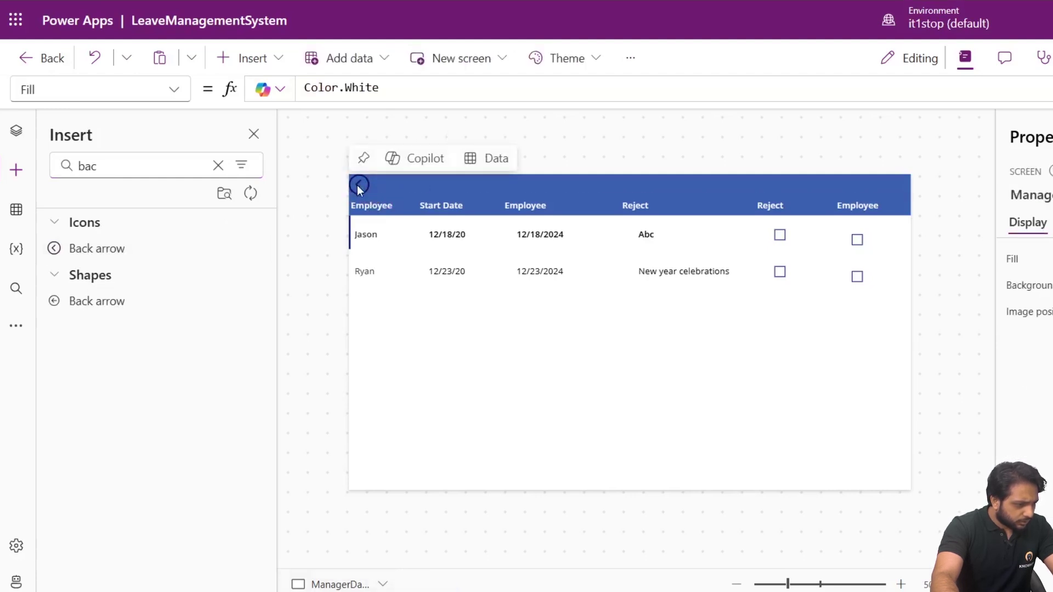
pyautogui.click(357, 185)
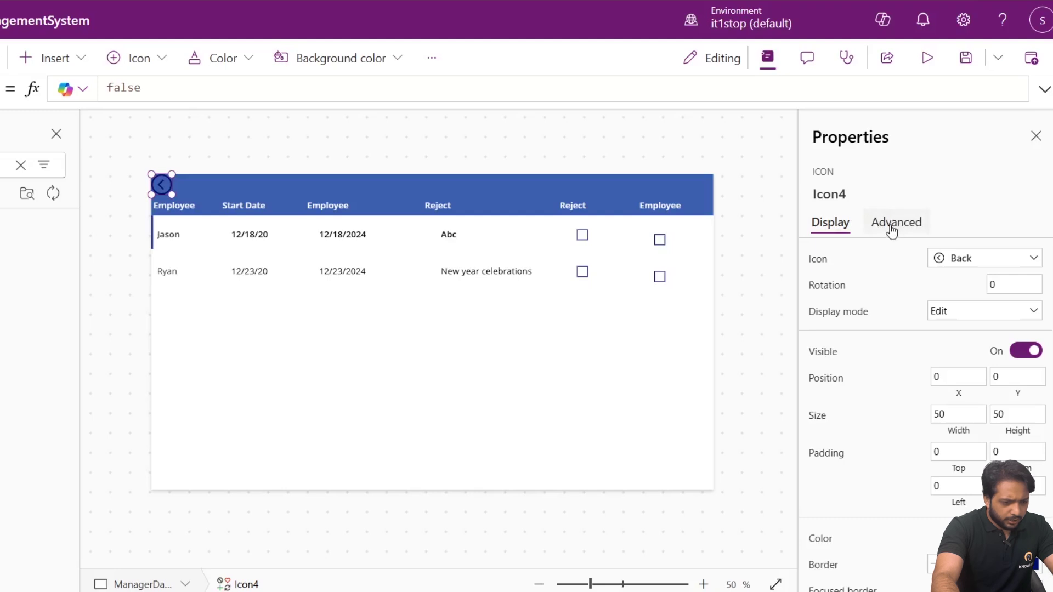
# Set the back arrow's OnSelect to Navigate(LeaveDashboard).
pyautogui.click(891, 230)
pyautogui.click(839, 357)
pyautogui.moveTo(853, 354); pyautogui.dragTo(693, 364)
pyautogui.click(838, 332)
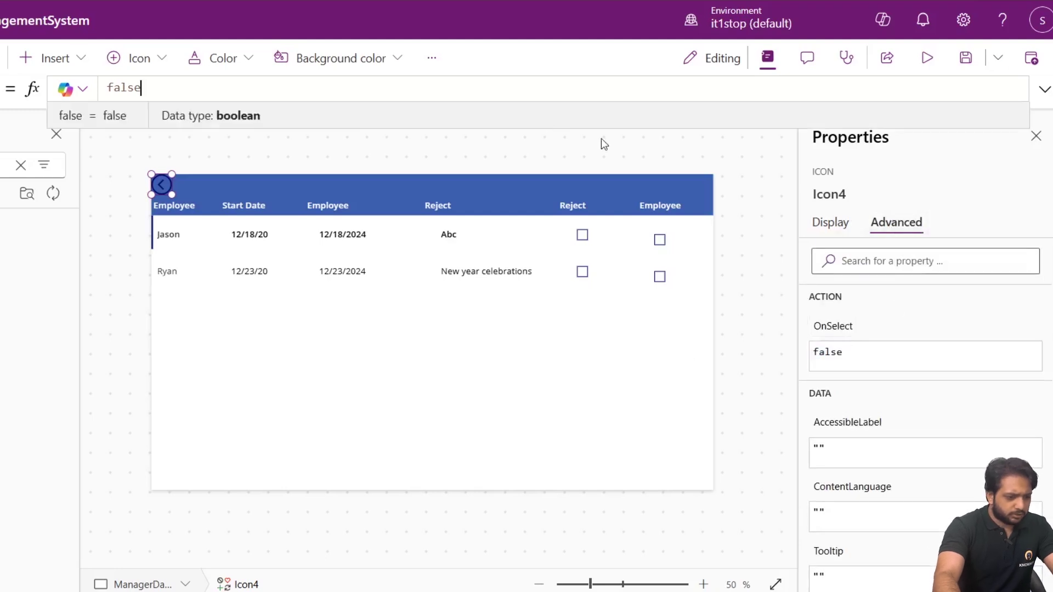
pyautogui.doubleClick(137, 89)
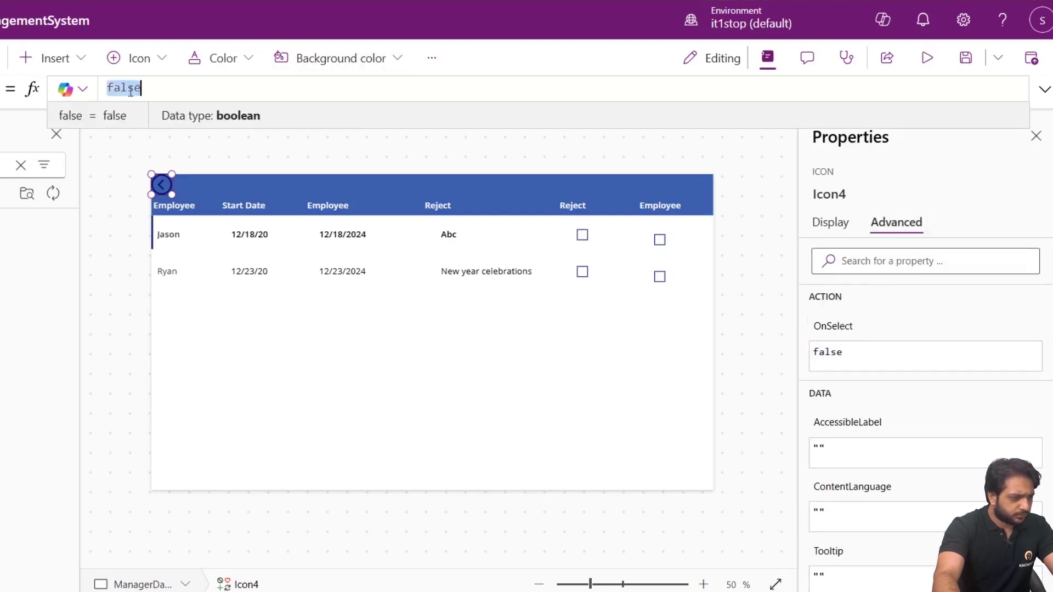
pyautogui.write('Navigate')
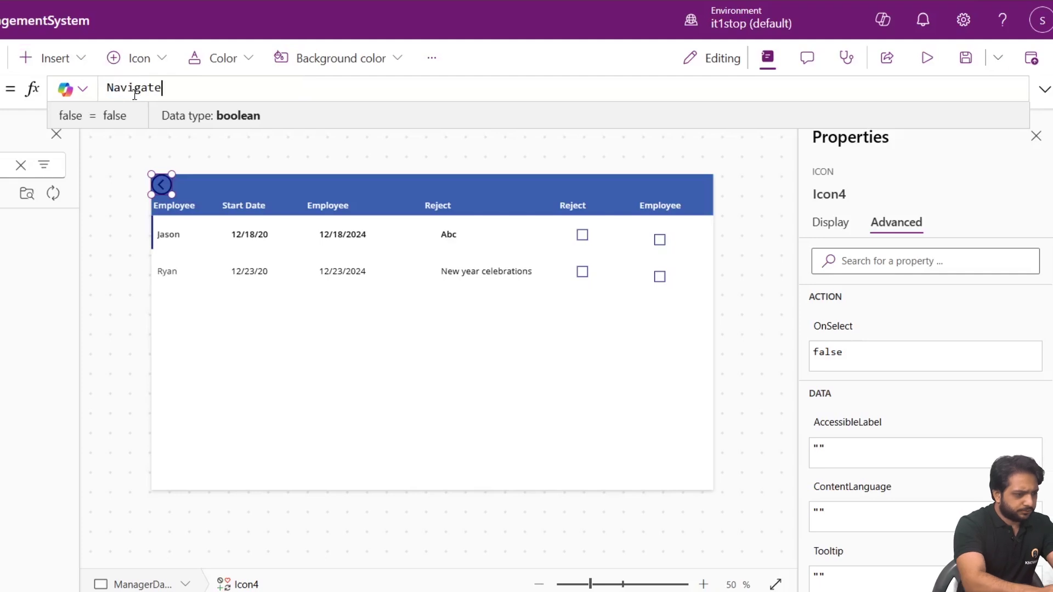
pyautogui.write('(')
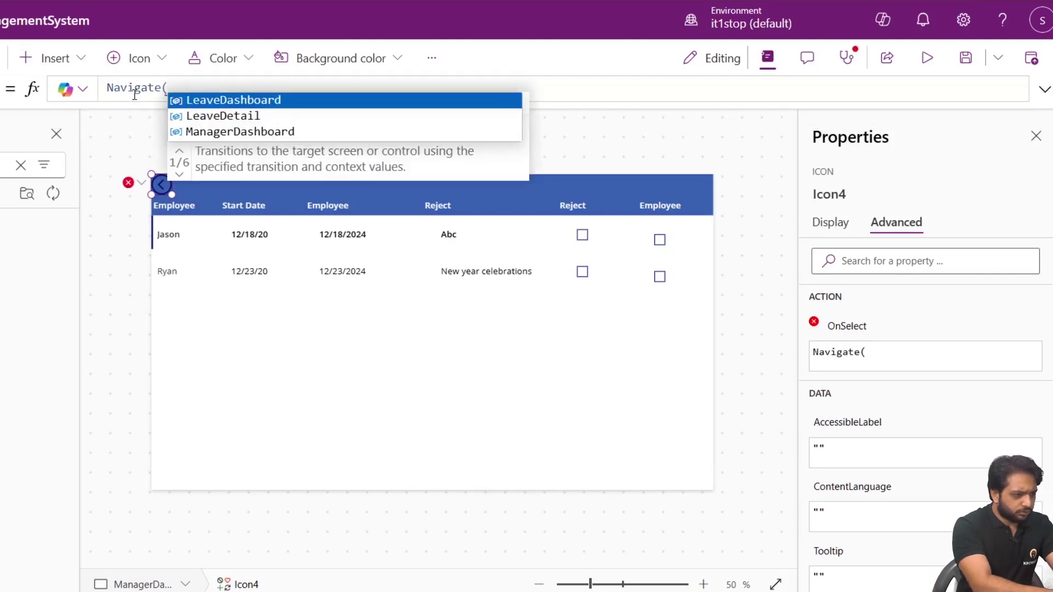
pyautogui.press('Tab')
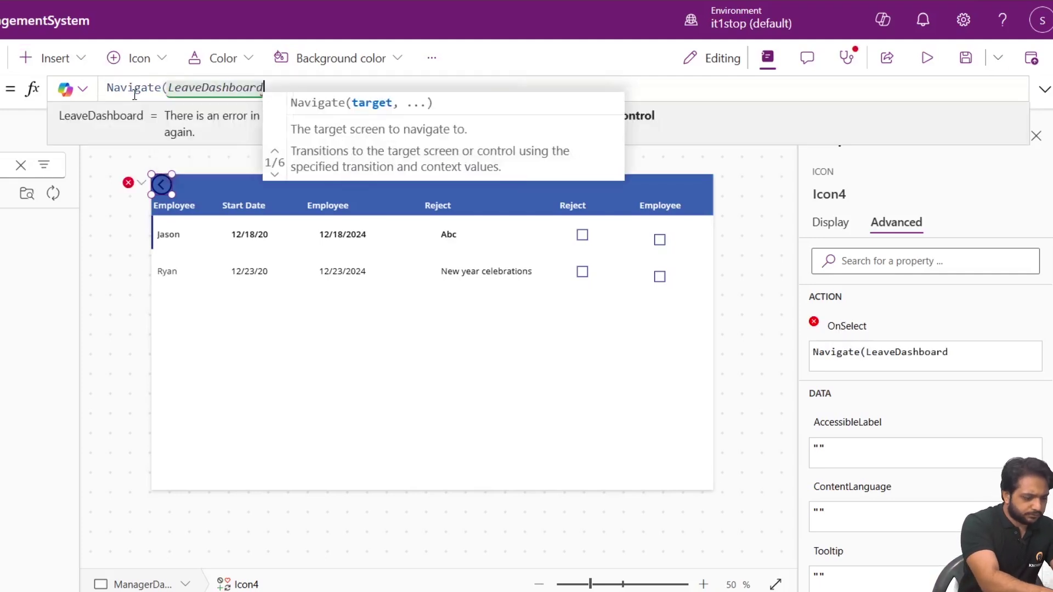
pyautogui.write(');')
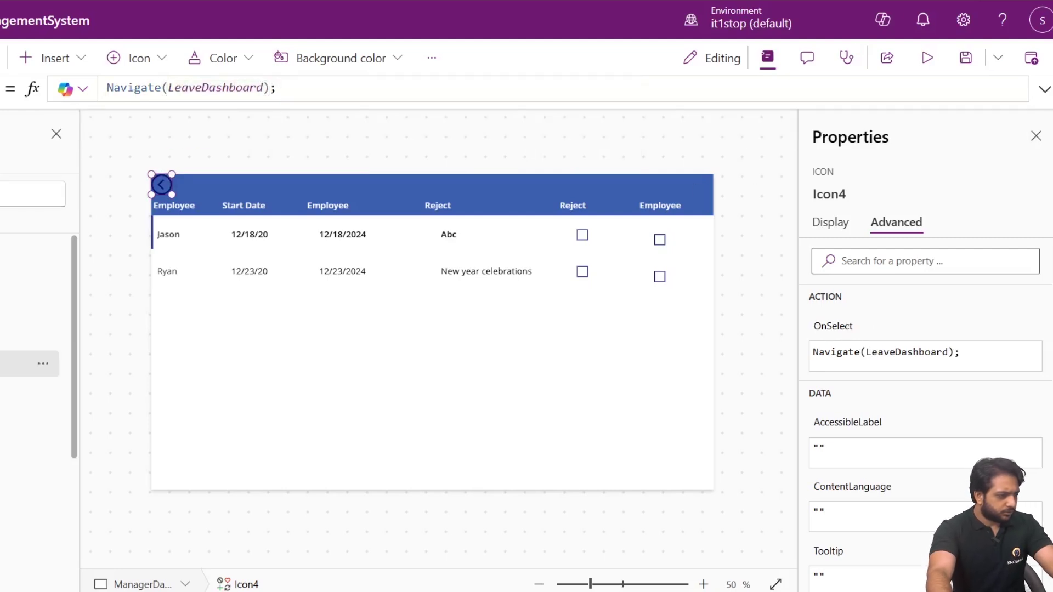
# Check the back arrow's colour options without changing them.
pyautogui.click(830, 222)
pyautogui.scroll(-2, 981, 442)
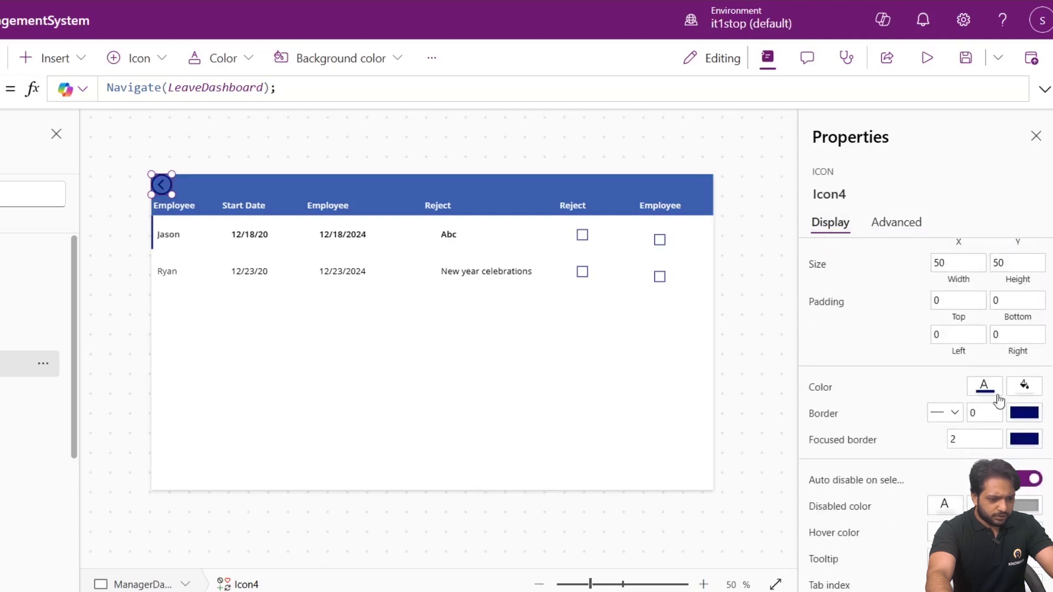
pyautogui.click(990, 388)
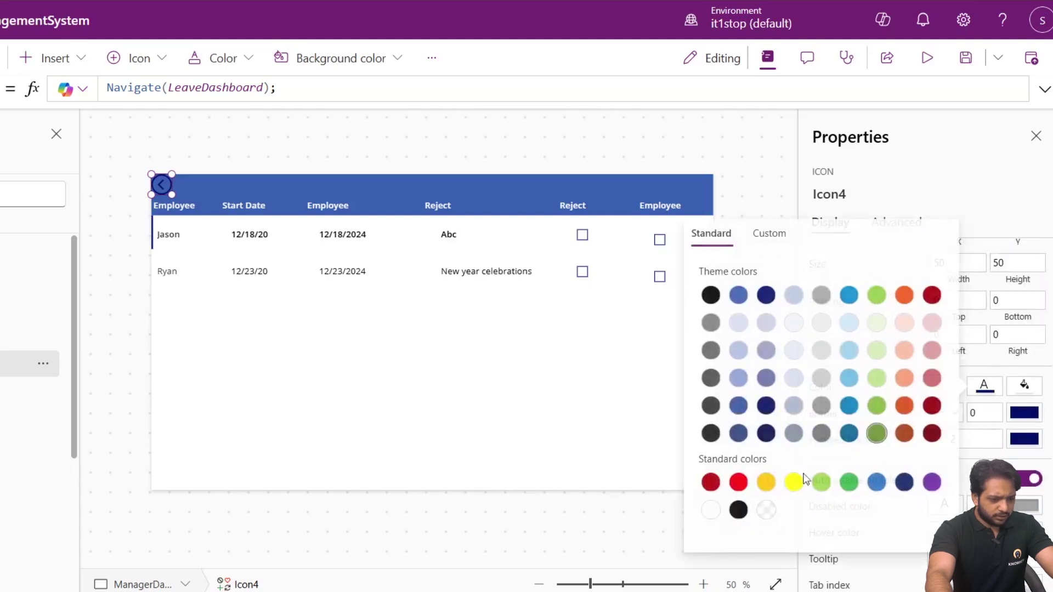
pyautogui.click(282, 134)
pyautogui.click(167, 182)
# Shift the Employee label and row names right and lower the back arrow in the header.
pyautogui.moveTo(176, 206); pyautogui.dragTo(183, 240)
pyautogui.click(244, 206)
pyautogui.click(181, 205)
pyautogui.click(163, 239)
pyautogui.click(162, 183)
pyautogui.moveTo(162, 184)
pyautogui.mouseDown()
pyautogui.moveTo(163, 204)
pyautogui.moveTo(161, 185)
pyautogui.mouseUp()
# Insert a button labelled 'Manager Dashboard' below the Leaves header on the LeaveDashboard screen.
pyautogui.click(258, 146)
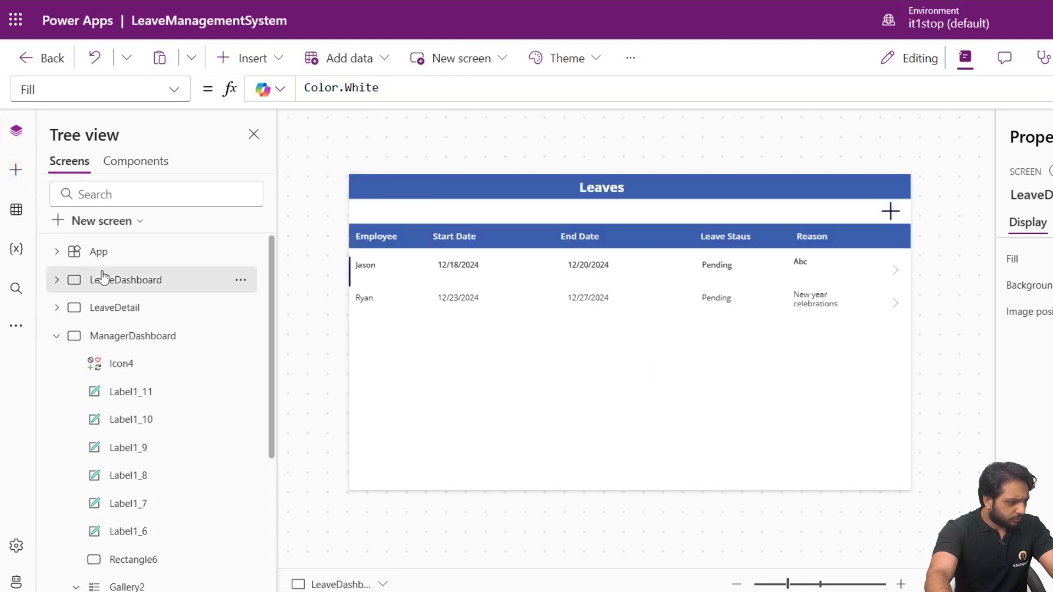
pyautogui.click(103, 279)
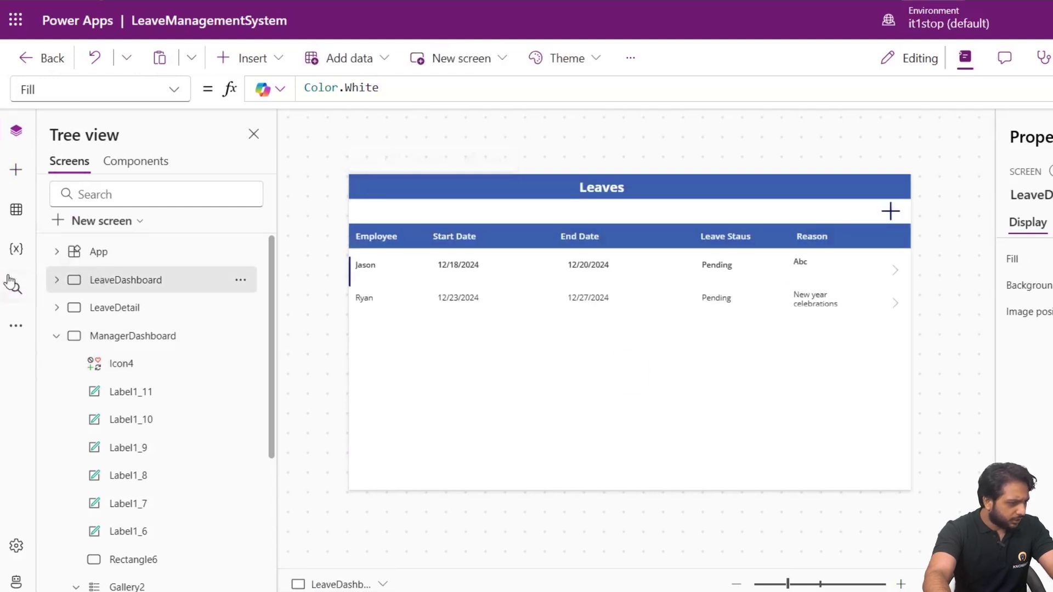
pyautogui.click(16, 173)
pyautogui.click(87, 407)
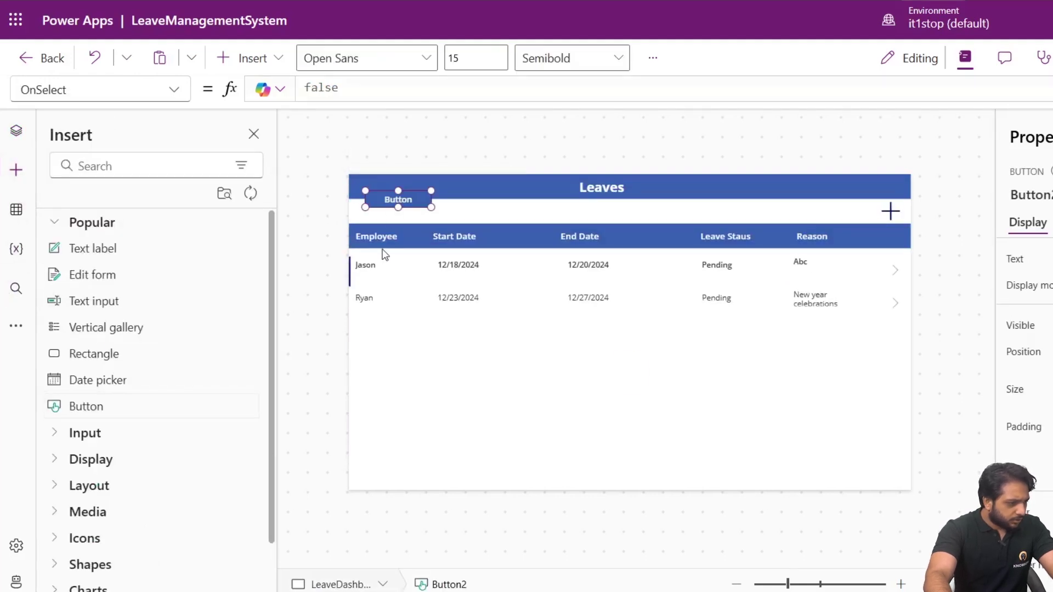
pyautogui.moveTo(426, 208)
pyautogui.mouseDown()
pyautogui.moveTo(465, 205)
pyautogui.moveTo(415, 206)
pyautogui.mouseUp()
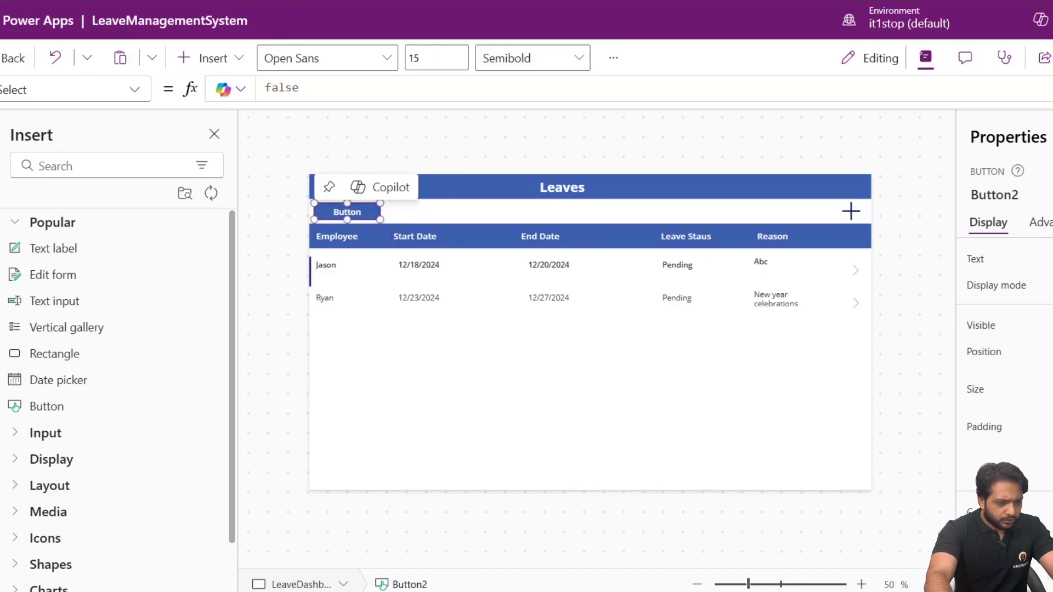
pyautogui.doubleClick(1052, 258)
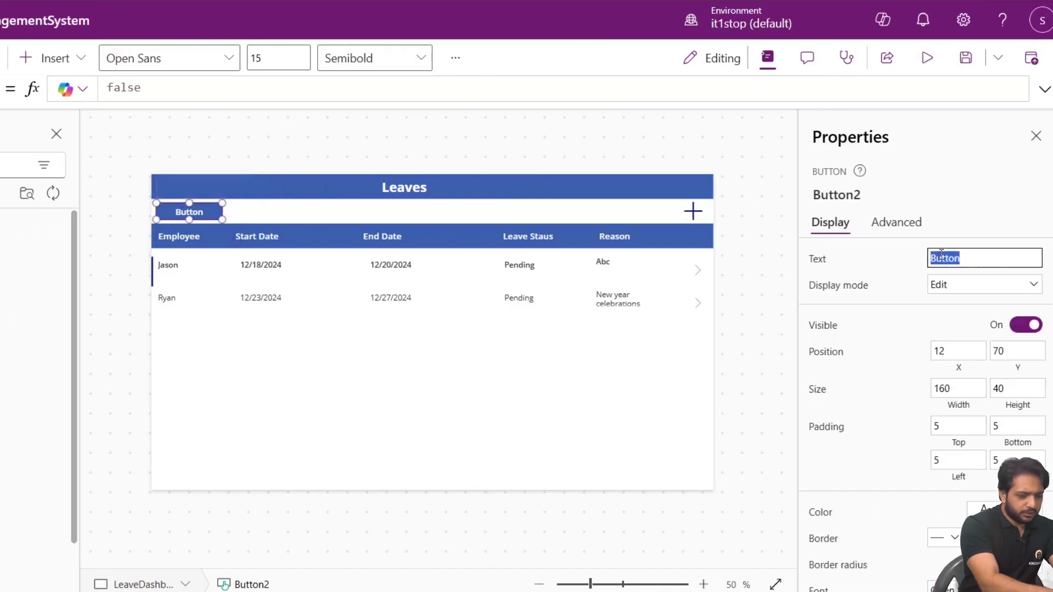
pyautogui.write('M')
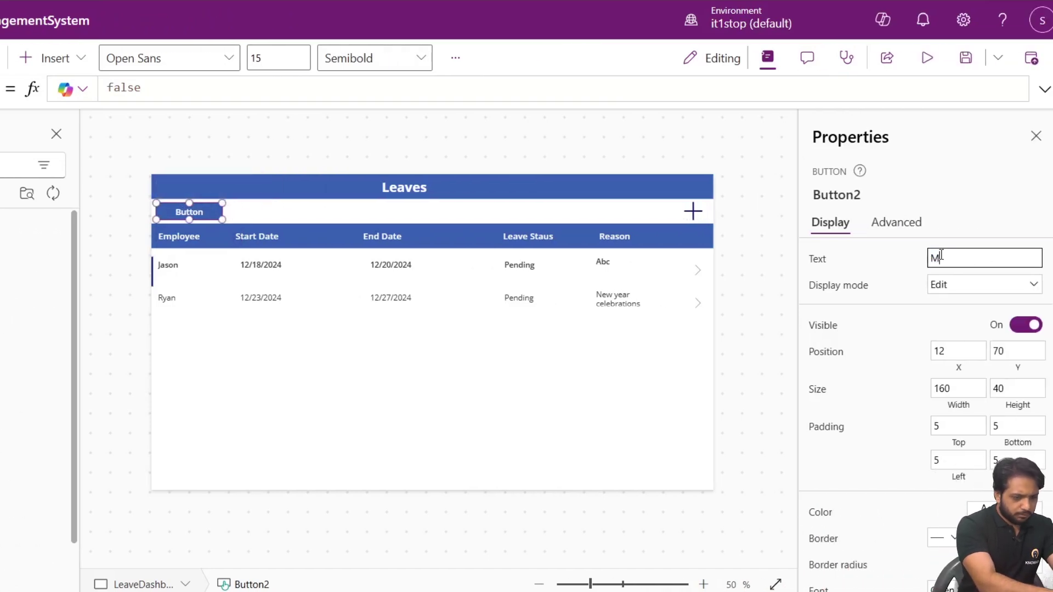
pyautogui.write('anager Dashboard')
pyautogui.moveTo(217, 210)
pyautogui.mouseDown()
pyautogui.moveTo(359, 213)
pyautogui.moveTo(227, 211)
pyautogui.mouseUp()
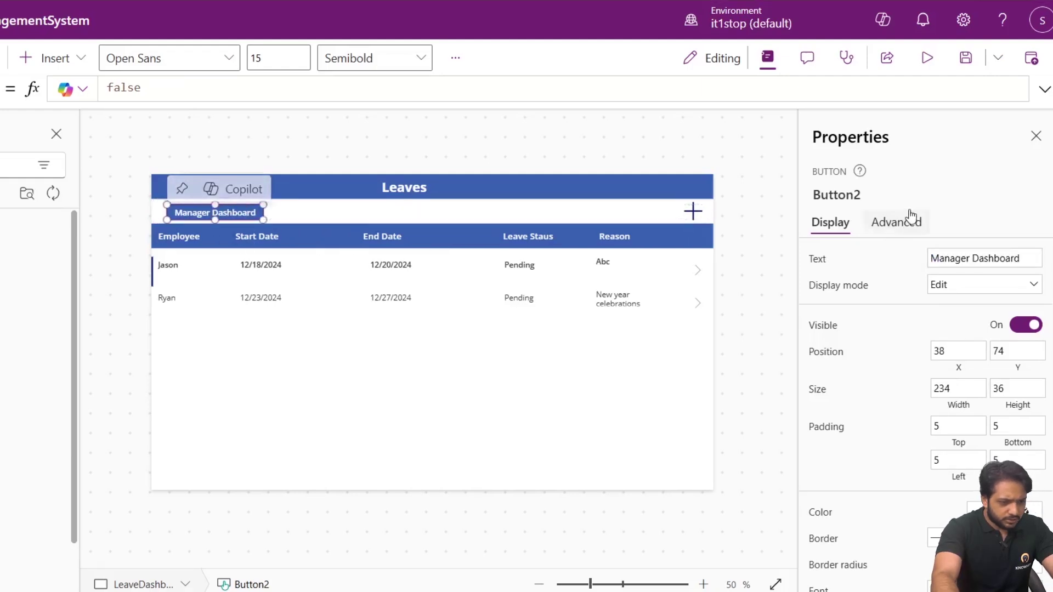
# Set the button's OnSelect to Navigate(ManagerDashboard) and start the app preview.
pyautogui.click(899, 222)
pyautogui.click(854, 360)
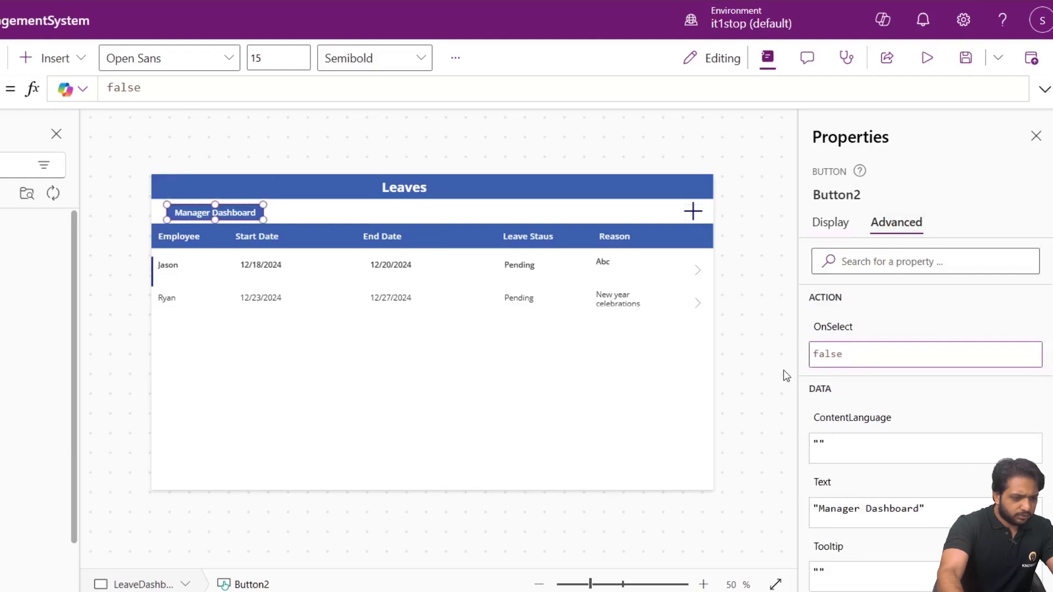
pyautogui.doubleClick(816, 356)
pyautogui.write('Navigat')
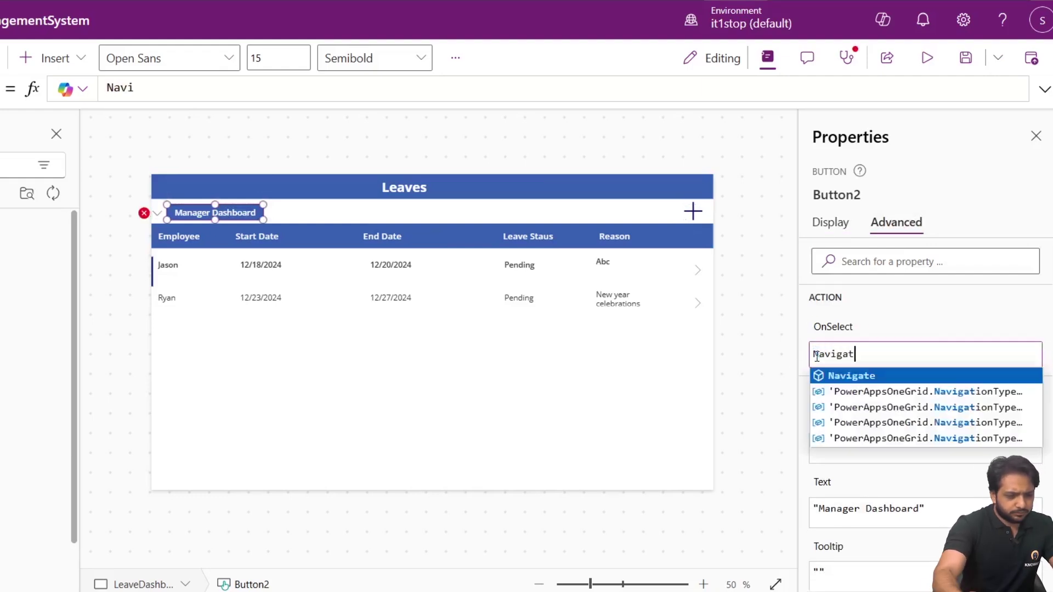
pyautogui.write('e(')
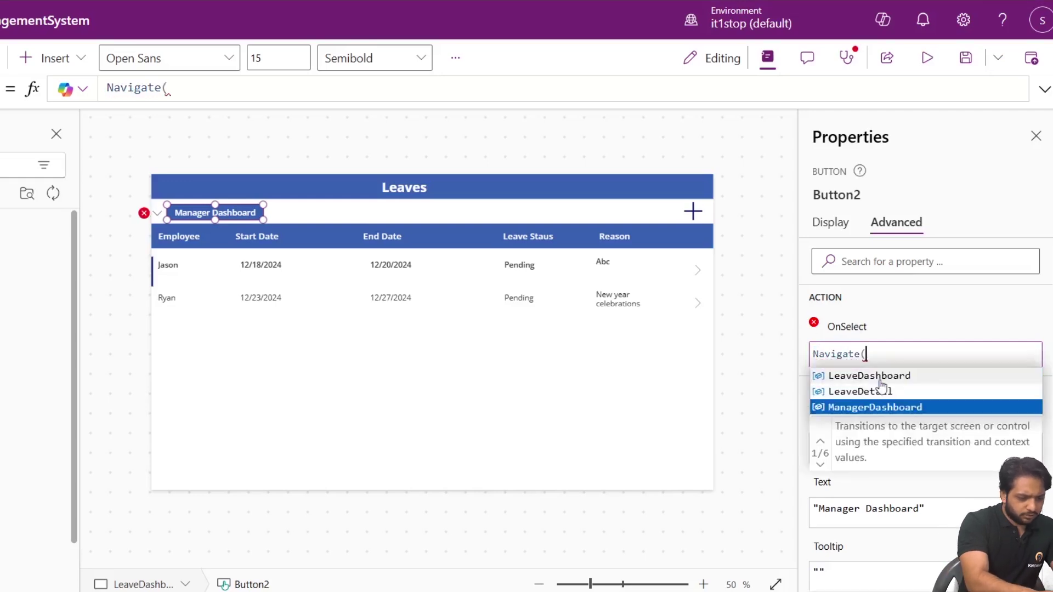
pyautogui.click(932, 55)
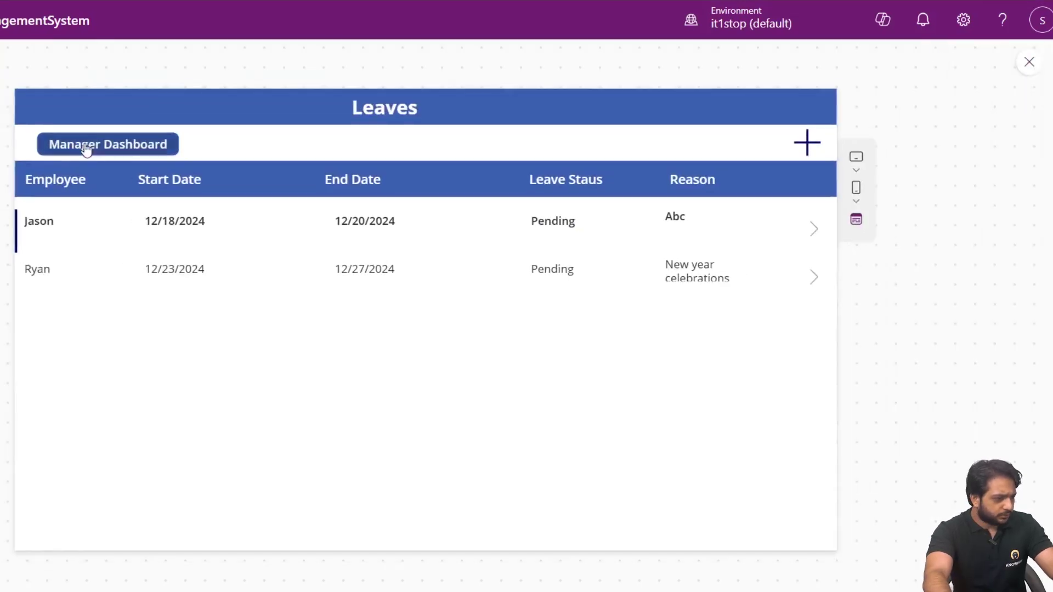
# Confirm Manager Dashboard opens the manager screen in preview, then relabel the Reject header 'Approve'.
pyautogui.click(86, 147)
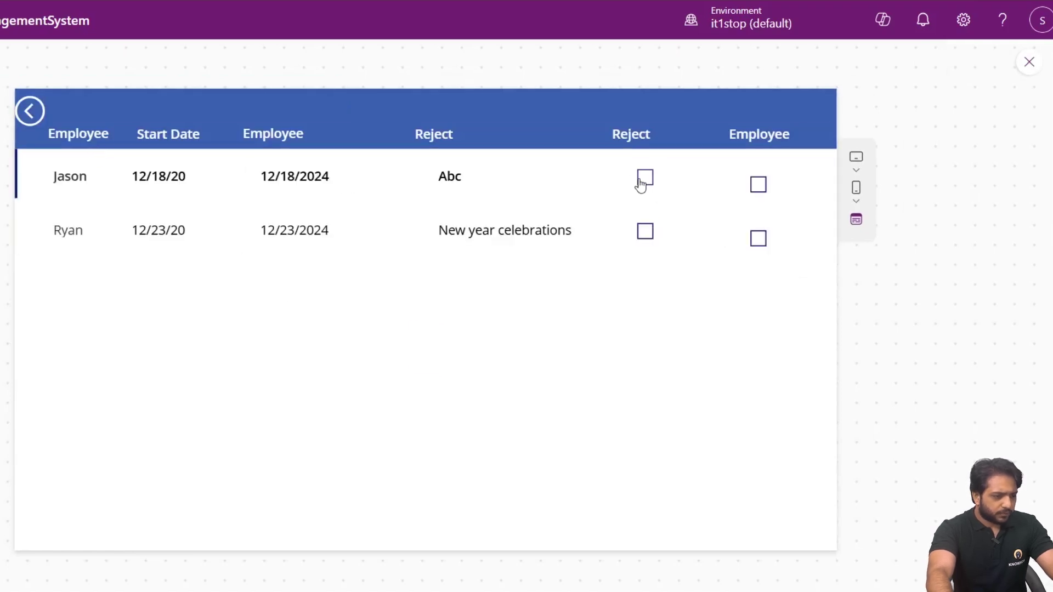
pyautogui.click(1021, 69)
pyautogui.click(576, 204)
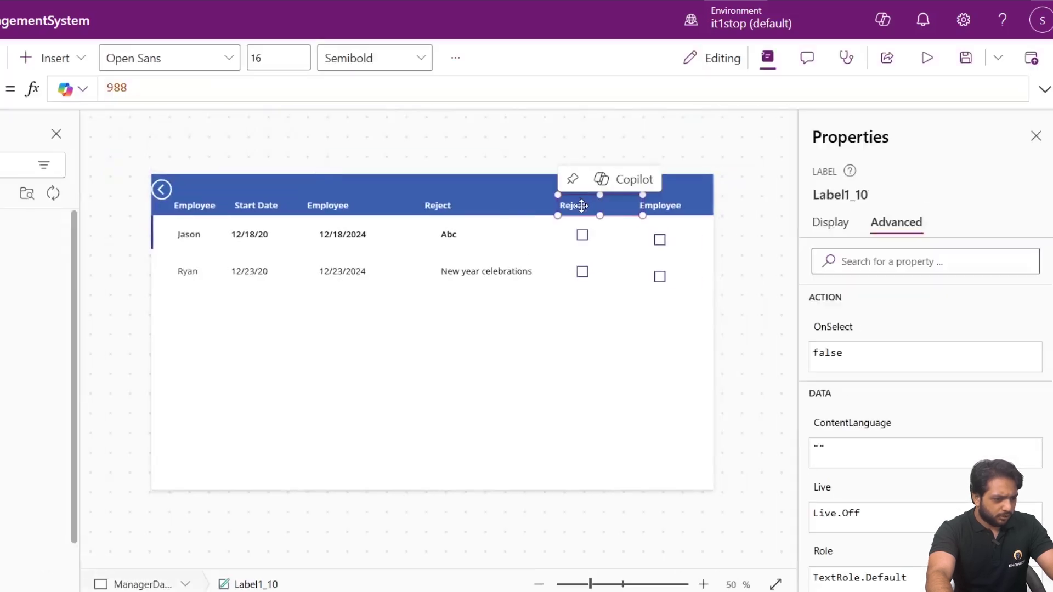
pyautogui.click(829, 222)
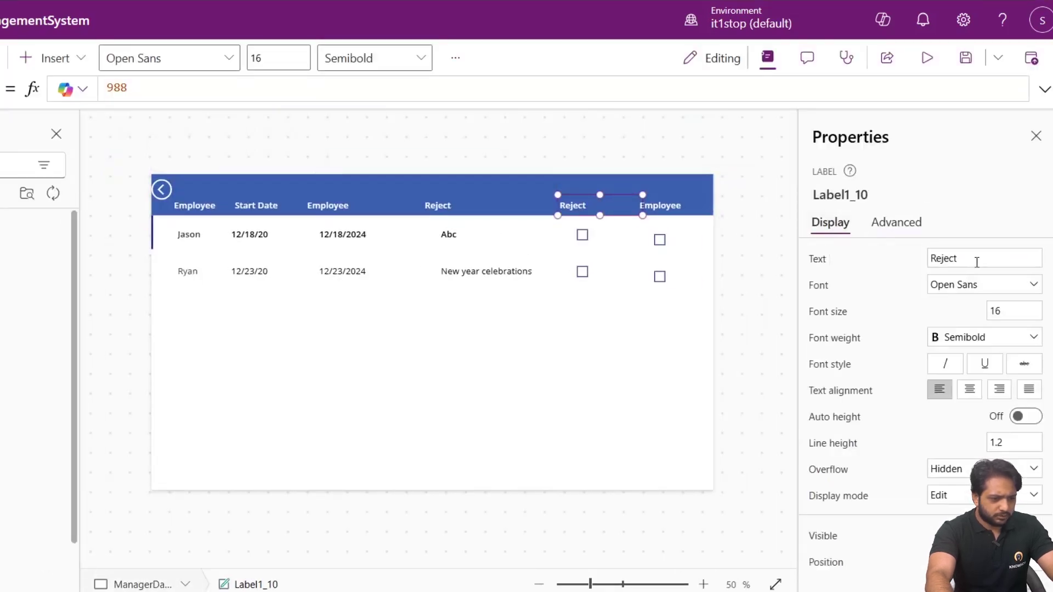
pyautogui.moveTo(977, 262); pyautogui.dragTo(921, 267)
pyautogui.write('App')
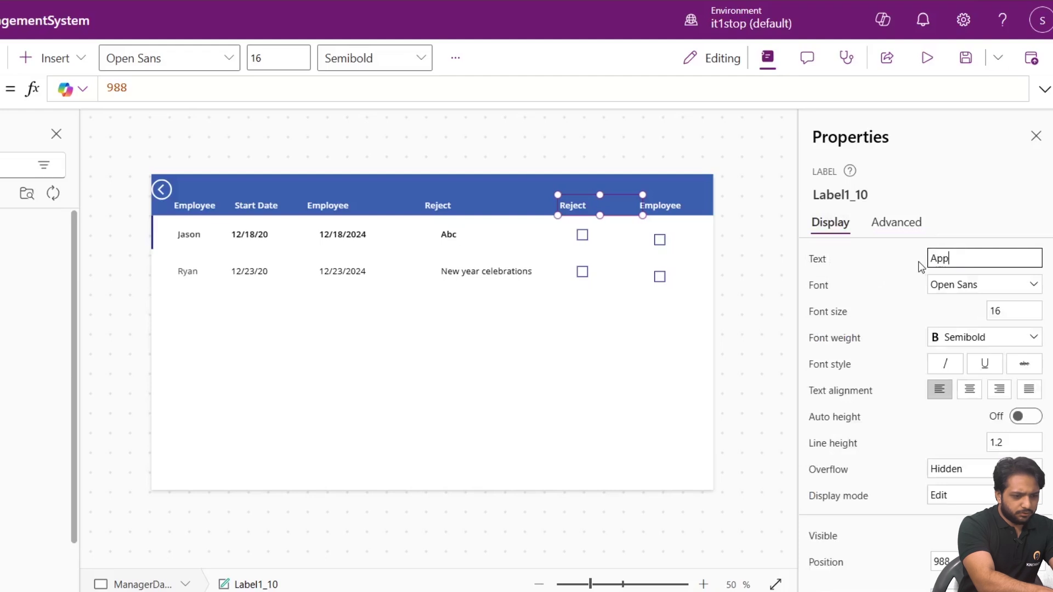
pyautogui.write('rove')
pyautogui.click(664, 202)
# Change the Employee header to 'Reject' and the reason column's header to 'Reason'.
pyautogui.moveTo(964, 264); pyautogui.dragTo(875, 258)
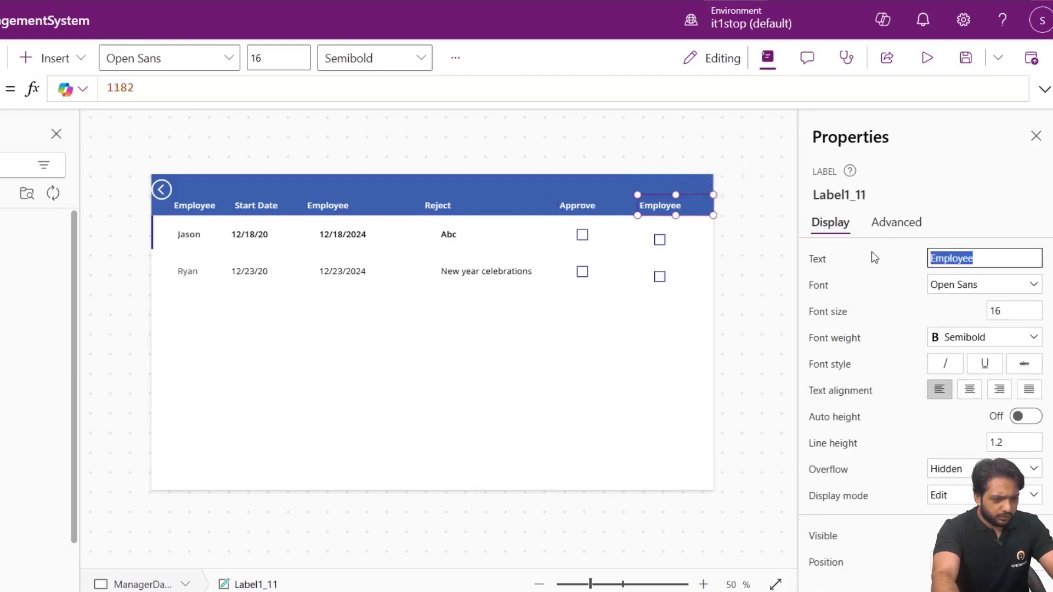
pyautogui.write('Reject')
pyautogui.click(455, 206)
pyautogui.moveTo(990, 260); pyautogui.dragTo(806, 265)
pyautogui.write('Reason')
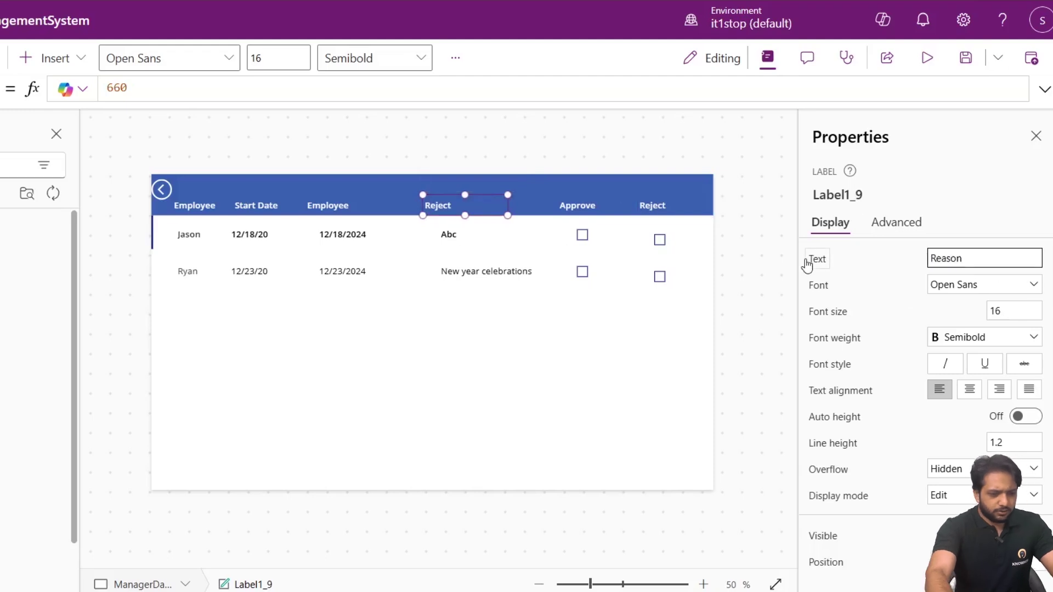
pyautogui.click(582, 235)
# Inspect the first leave request's status choices in SharePoint, closing the details without changes.
pyautogui.click(660, 237)
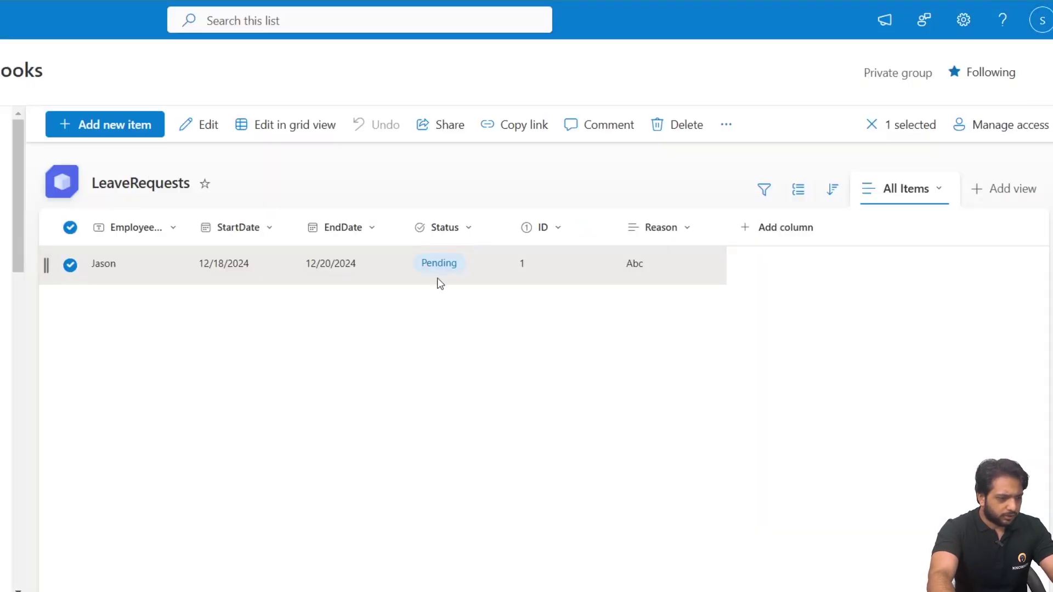
pyautogui.doubleClick(437, 265)
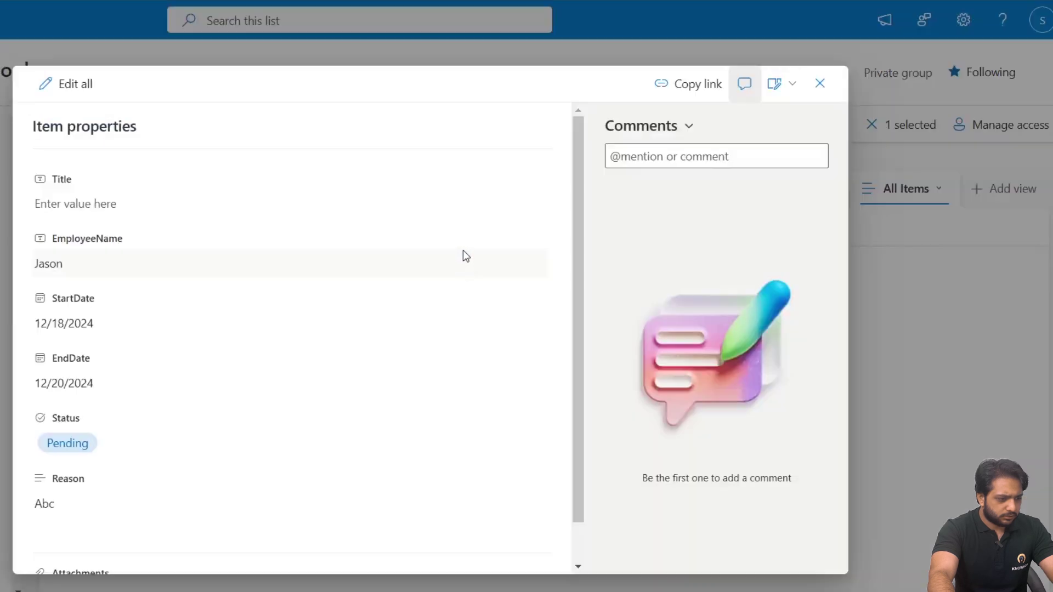
pyautogui.scroll(-1, 203, 398)
pyautogui.click(74, 395)
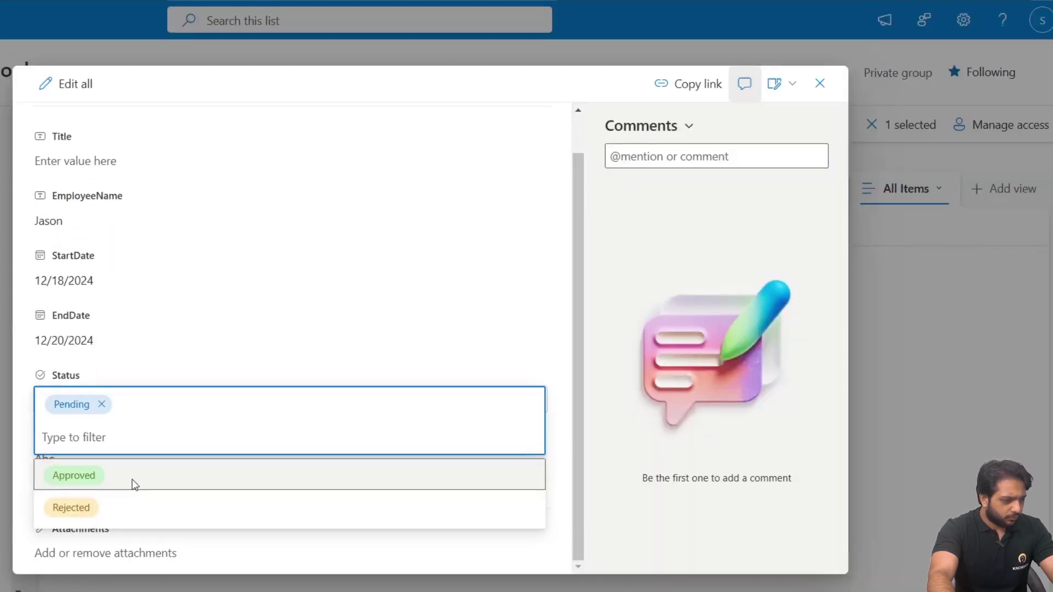
pyautogui.click(820, 83)
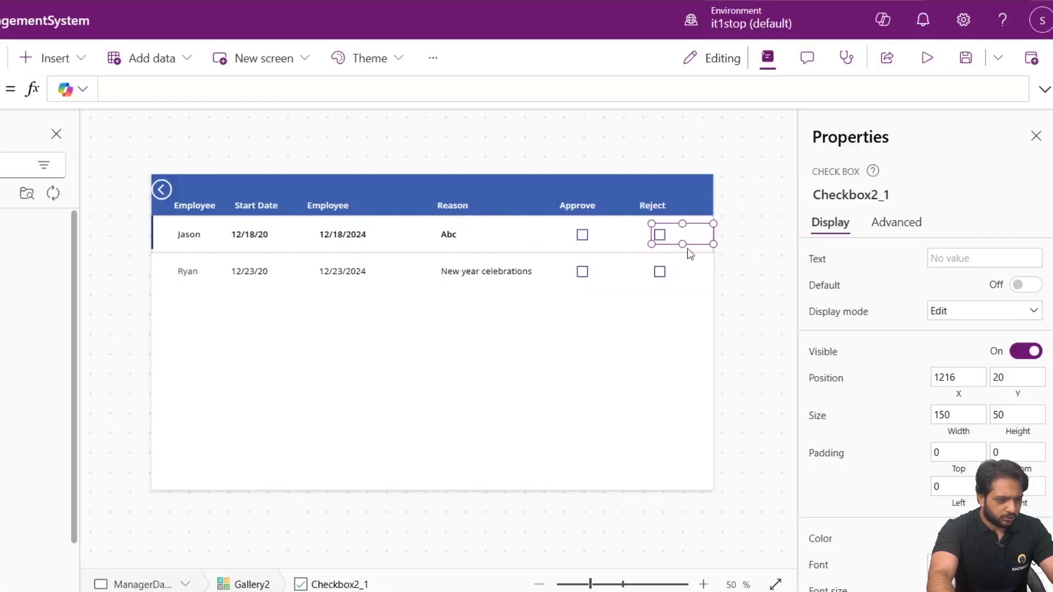
# Approve the first request in the app preview and refresh the LeaveRequests list to confirm Approved.
pyautogui.click(927, 58)
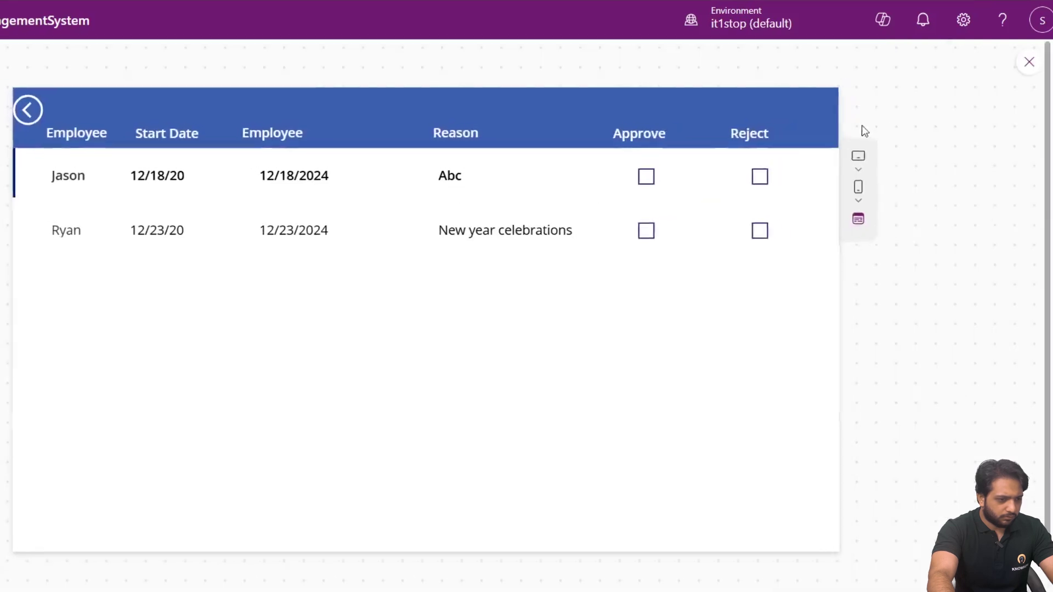
pyautogui.click(645, 177)
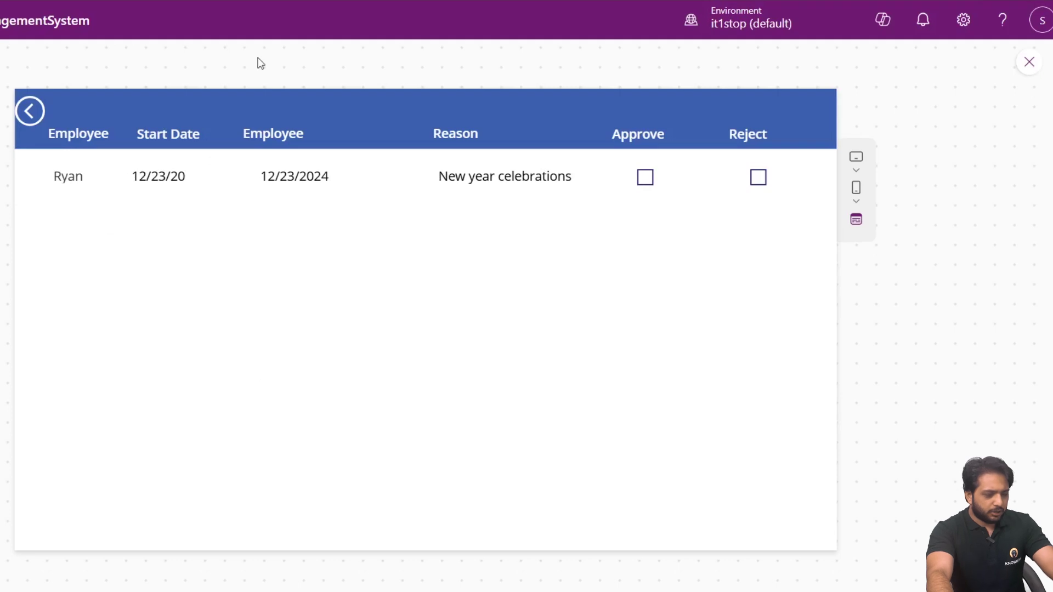
pyautogui.click(1030, 61)
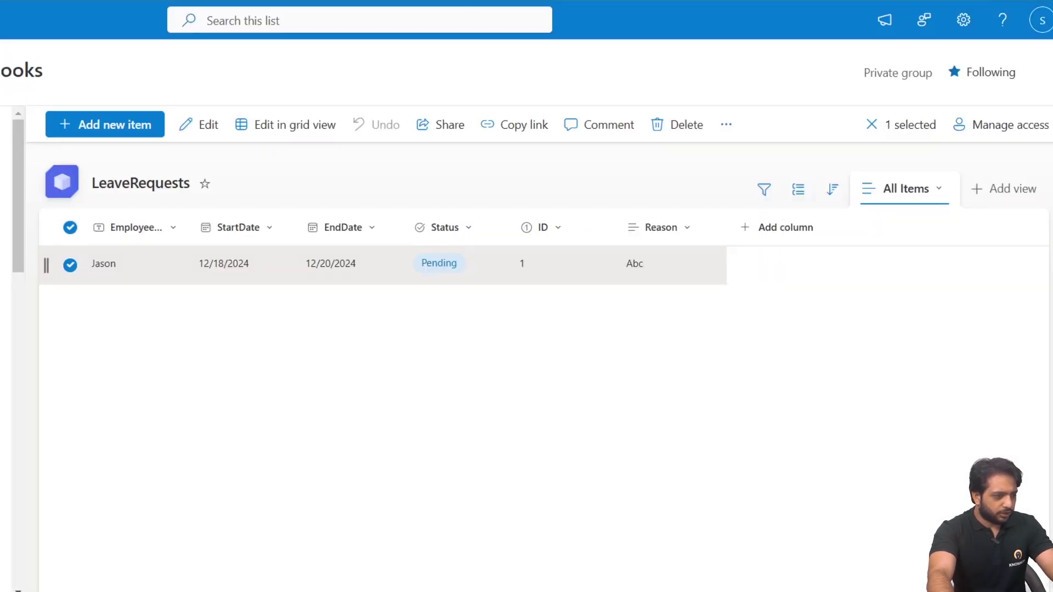
pyautogui.press('F5')
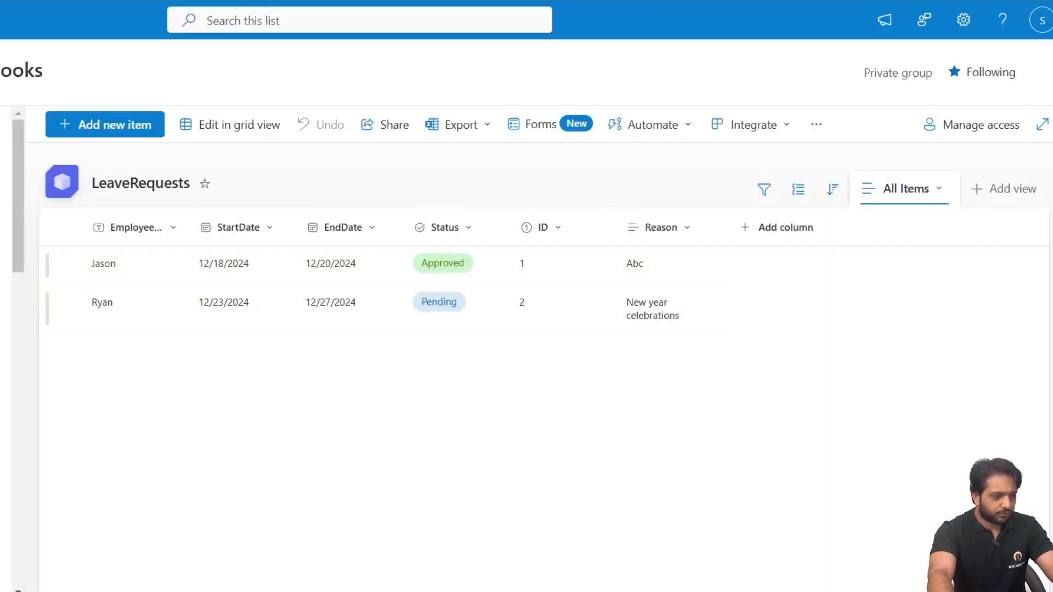
pyautogui.click(436, 3)
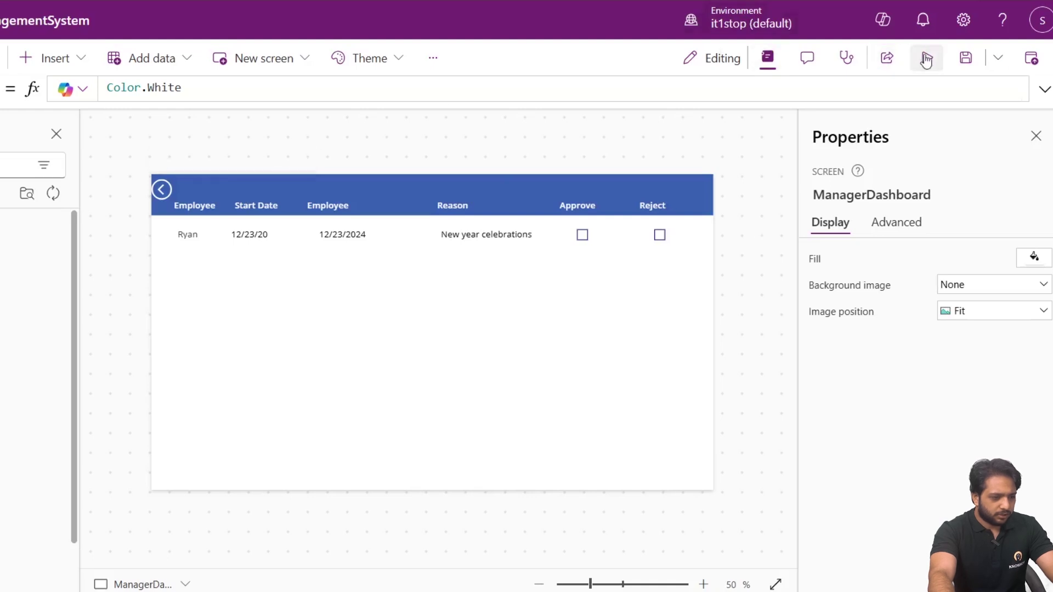
# Reject the second request in preview, refresh the list to see Rejected, and check the Leaves screen.
pyautogui.click(926, 58)
pyautogui.click(745, 176)
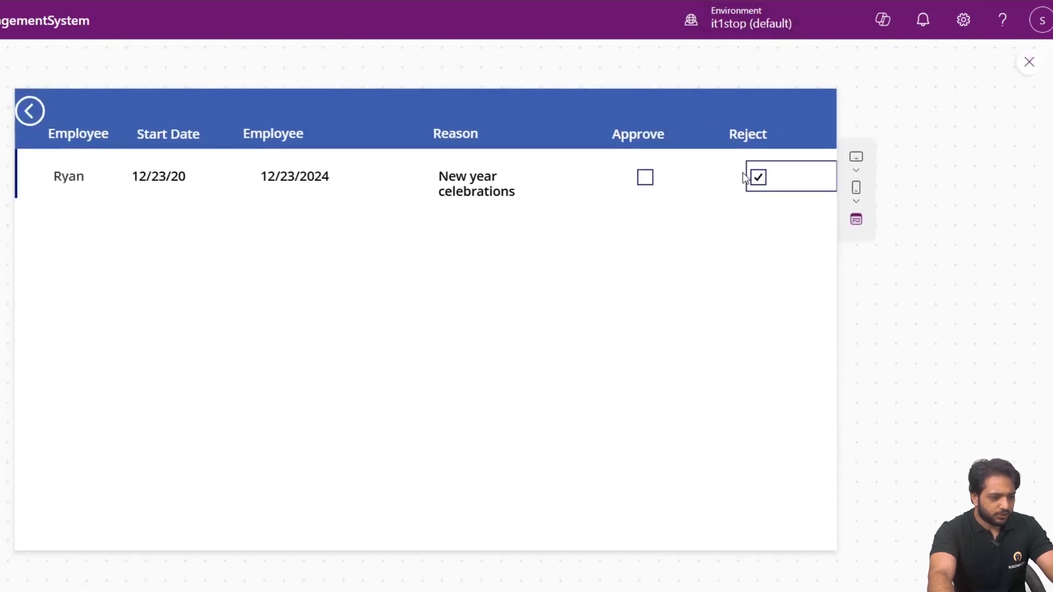
pyautogui.click(735, 3)
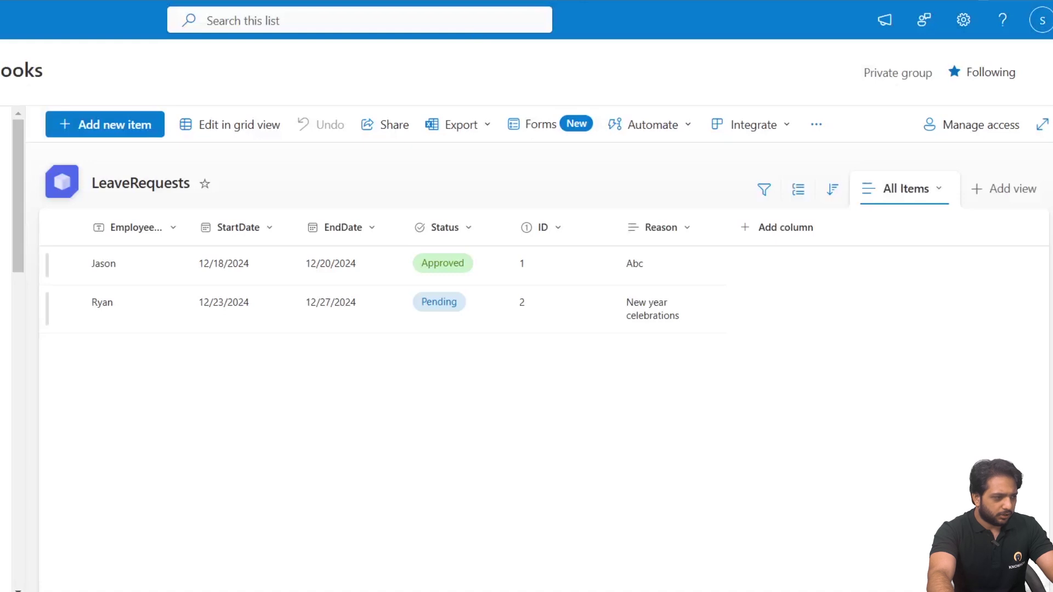
pyautogui.press('F5')
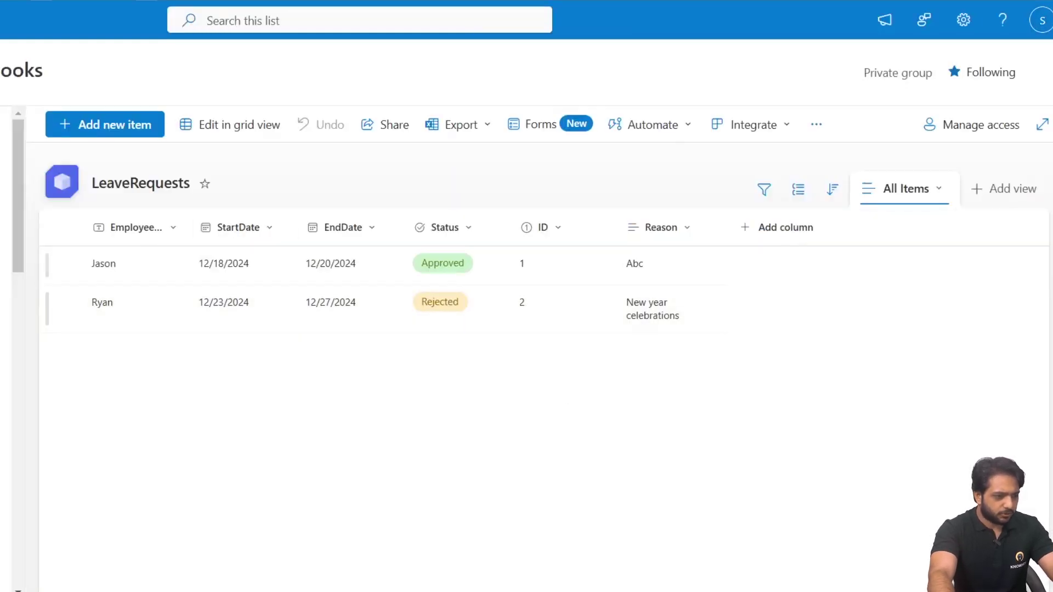
pyautogui.click(329, 1)
pyautogui.click(32, 124)
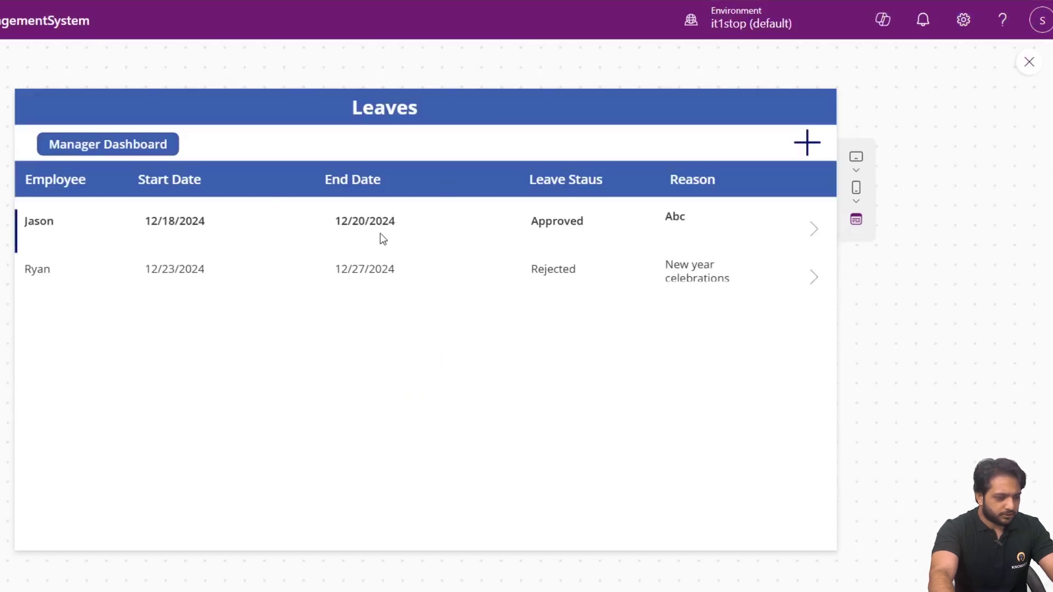
pyautogui.click(1029, 62)
# Select the Manager Dashboard button and find its Visible property by searching 'vis'.
pyautogui.click(619, 303)
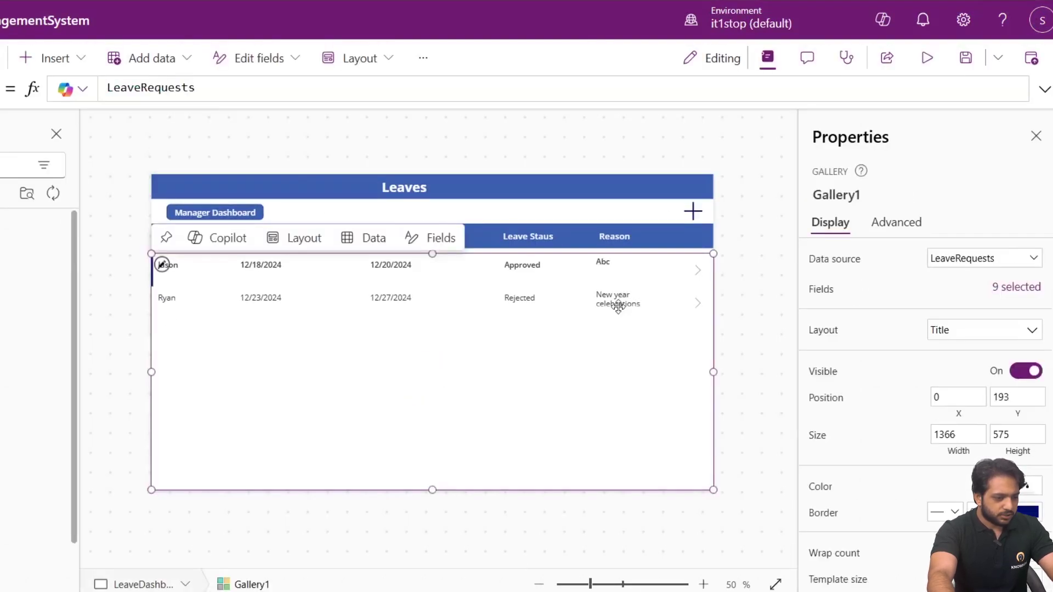
pyautogui.click(334, 147)
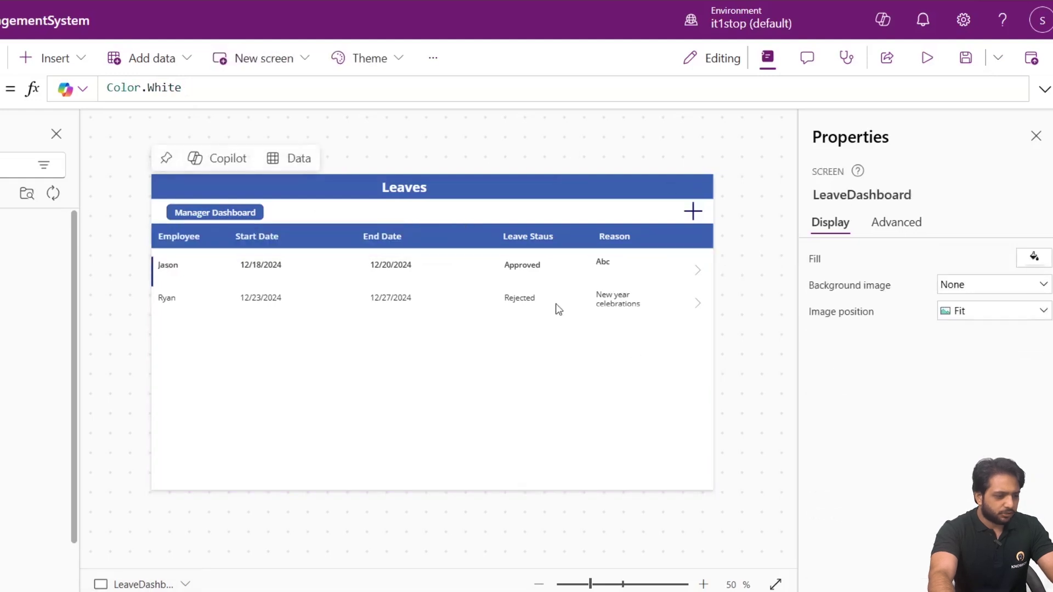
pyautogui.click(256, 212)
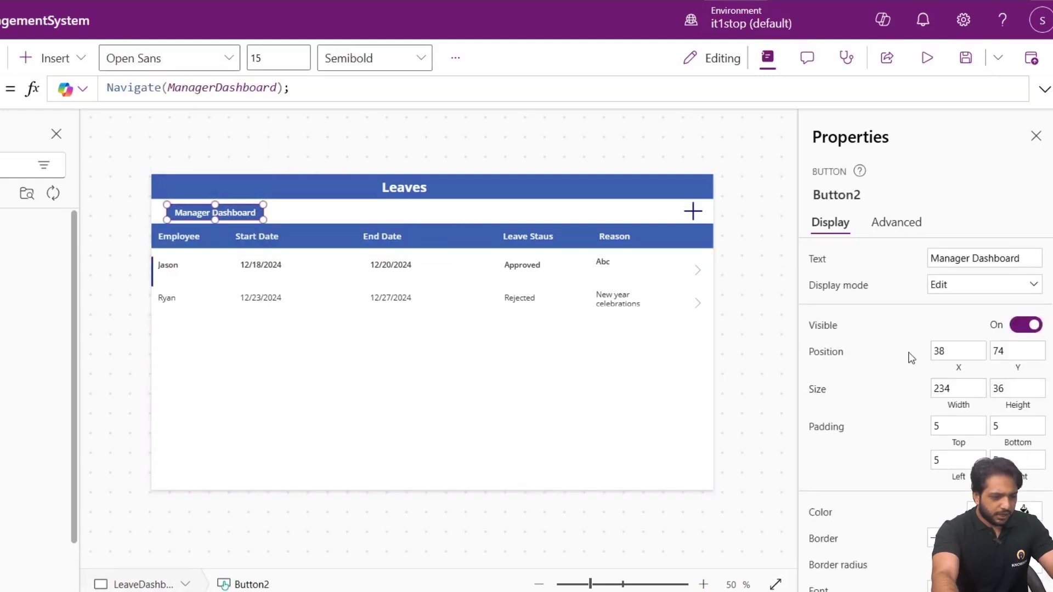
pyautogui.click(893, 224)
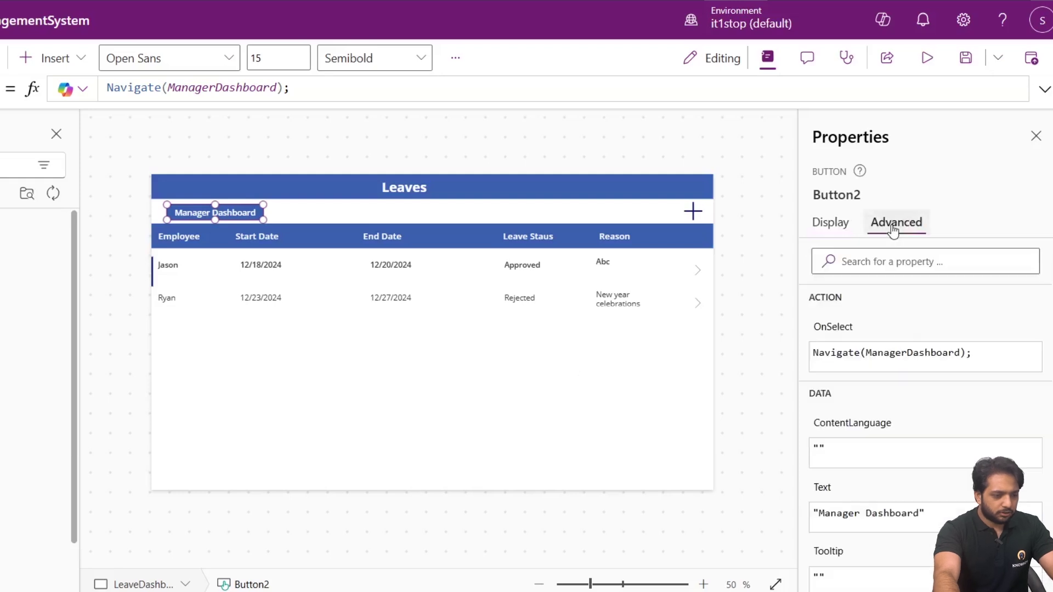
pyautogui.click(830, 222)
pyautogui.scroll(-3, 823, 340)
pyautogui.scroll(3, 844, 285)
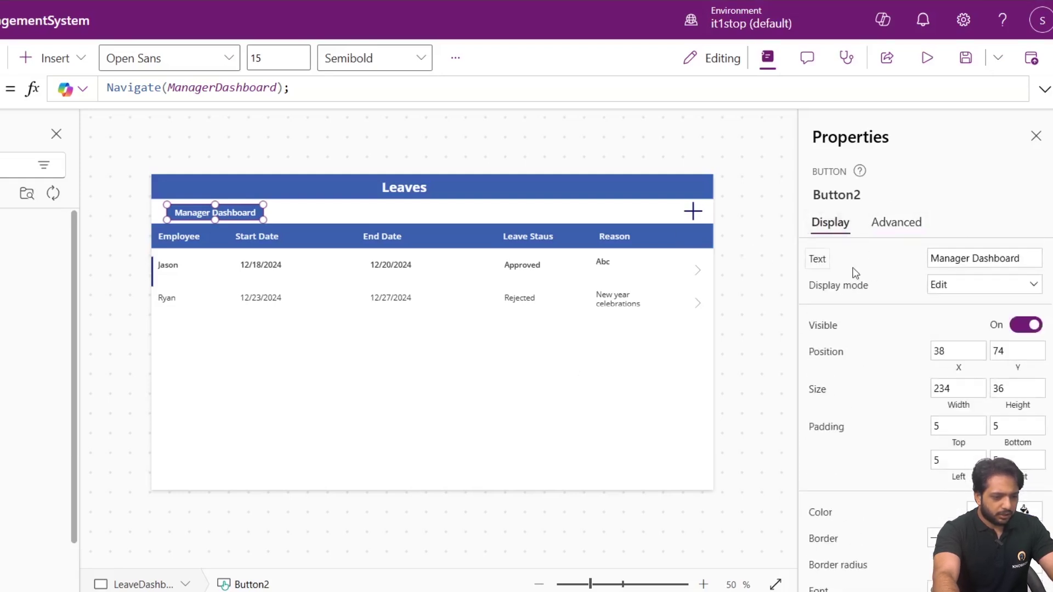
pyautogui.click(896, 223)
pyautogui.click(884, 263)
pyautogui.write('vis')
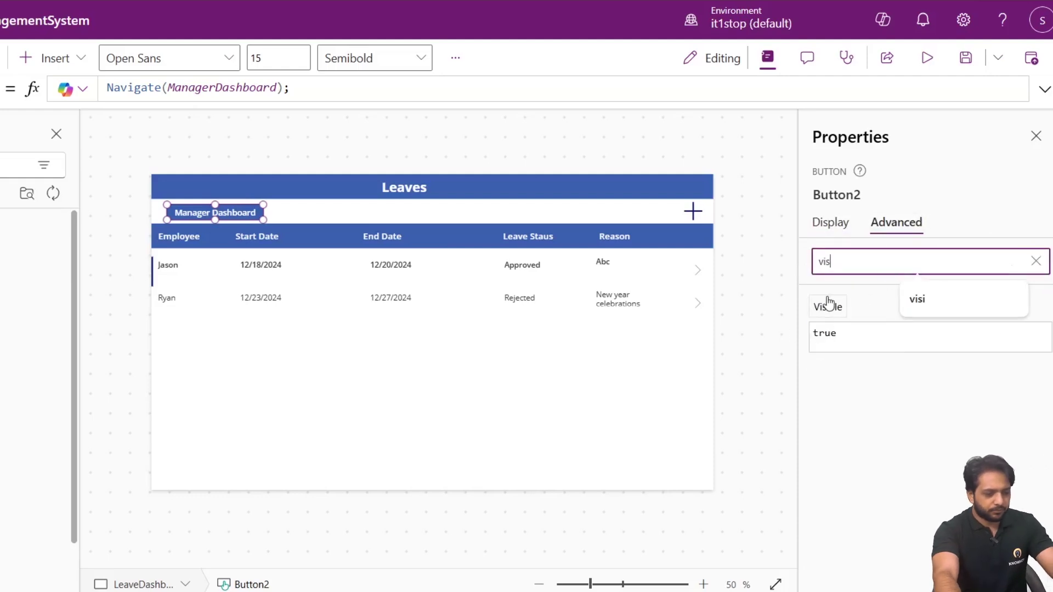
pyautogui.click(828, 303)
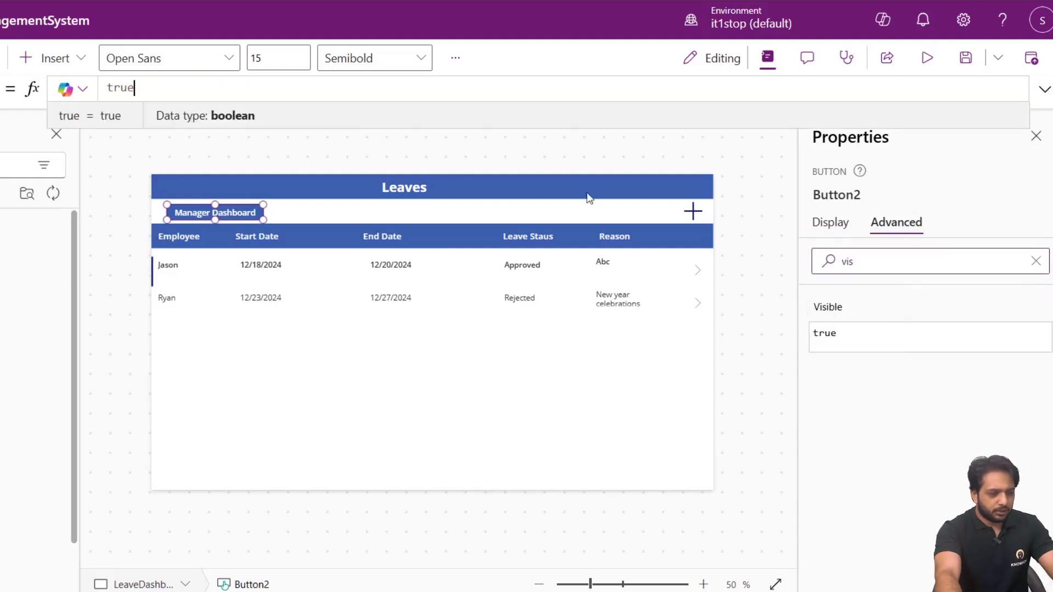
# Replace the Visible formula 'true' with User().Email in ["<manager's e-mail address>"].
pyautogui.click(1045, 89)
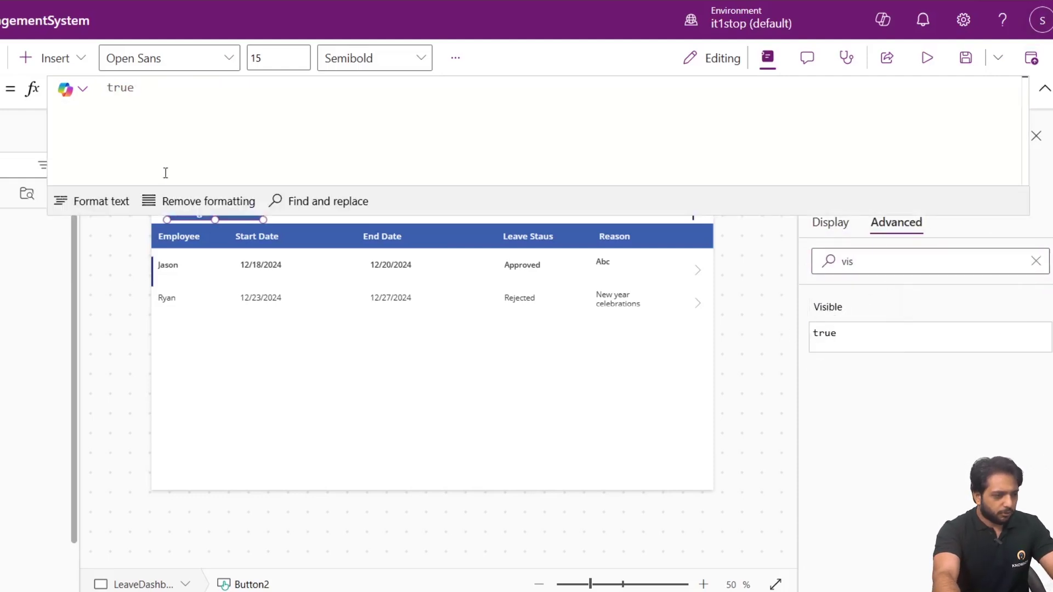
pyautogui.click(196, 90)
pyautogui.hotkey('ctrl', 'a')
pyautogui.write('Use')
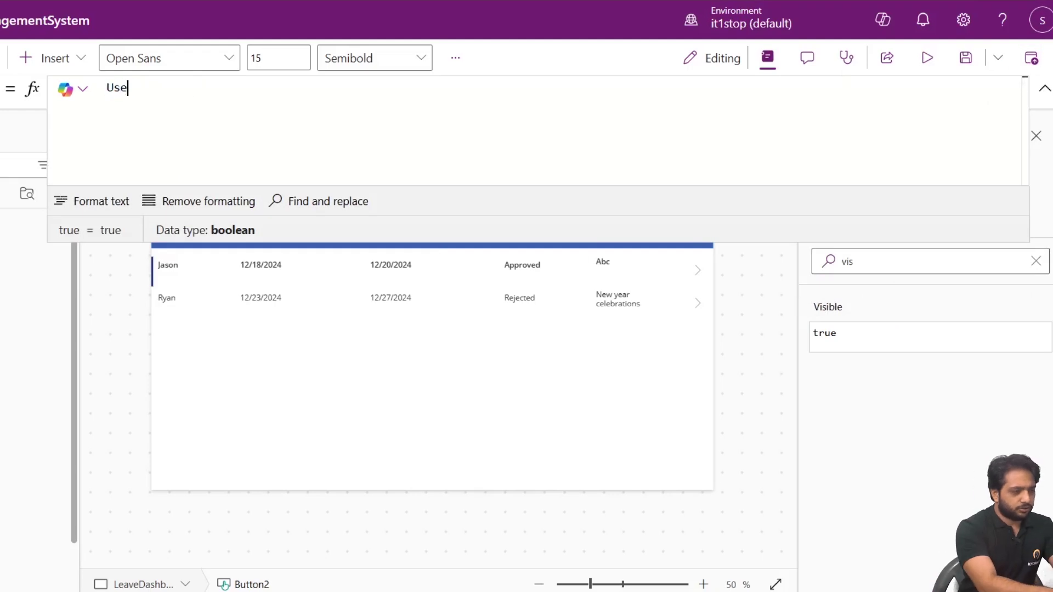
pyautogui.write('r().Ema')
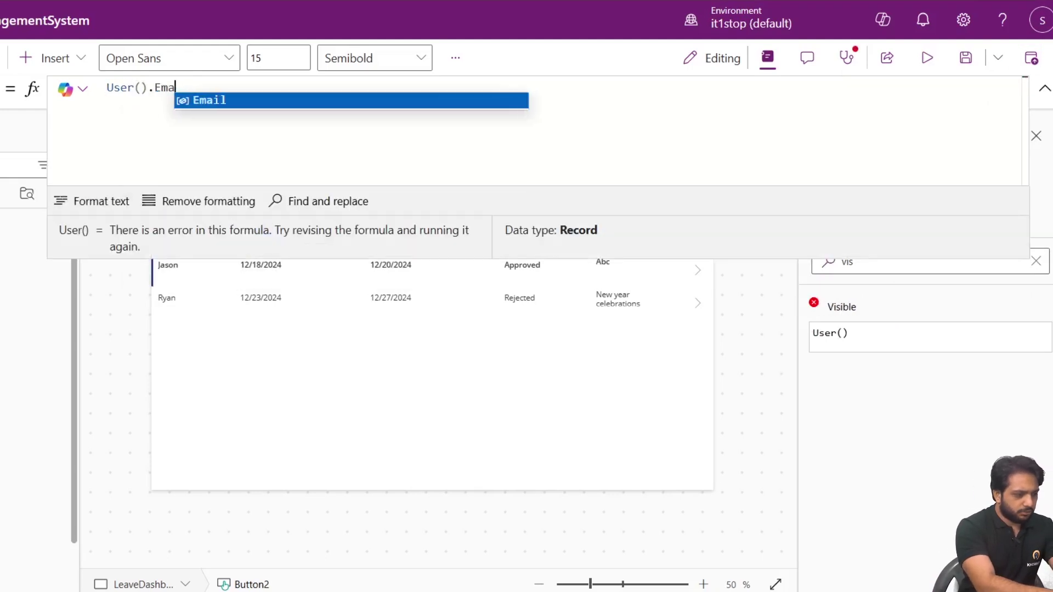
pyautogui.write('il')
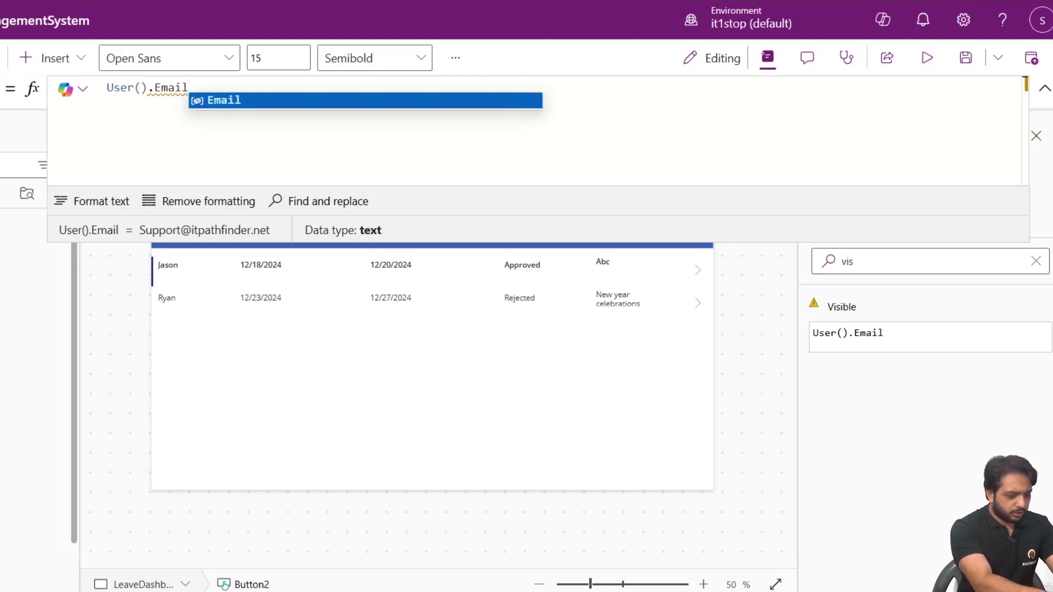
pyautogui.write('=')
pyautogui.press('BackSpace')
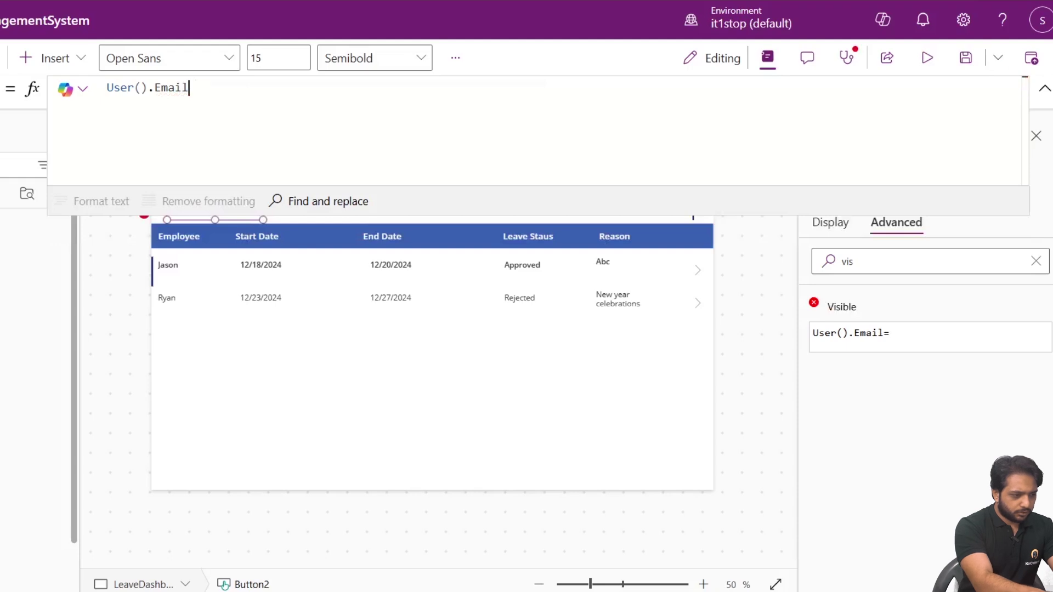
pyautogui.write('In')
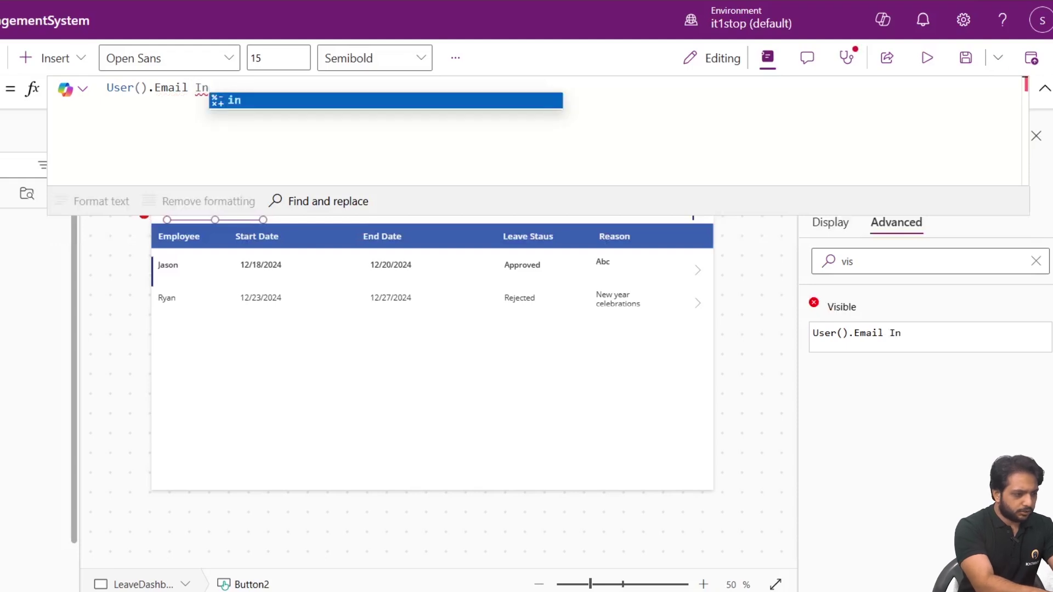
pyautogui.press('Tab')
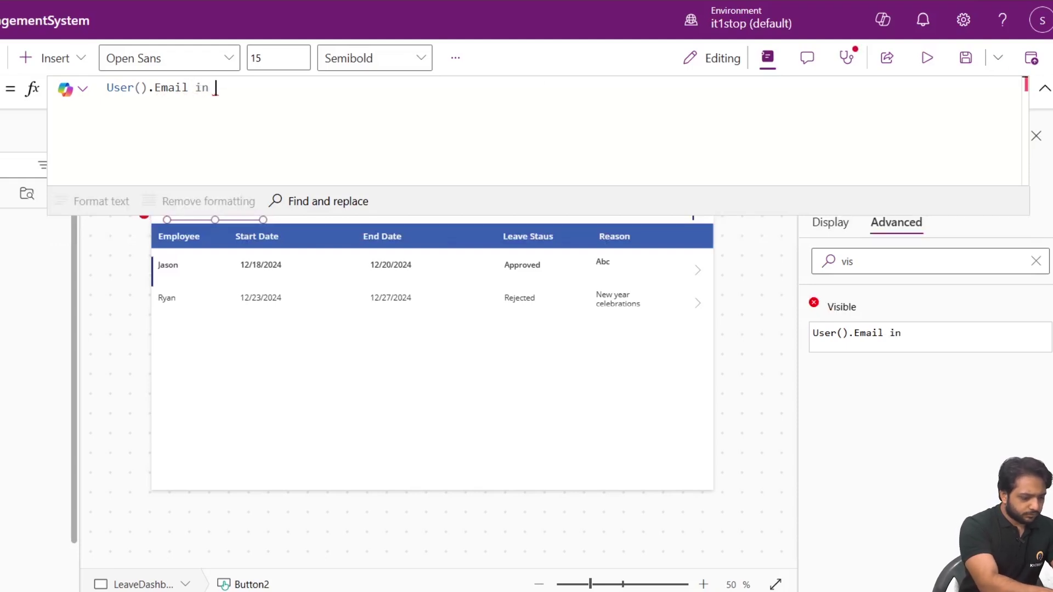
pyautogui.write('[')
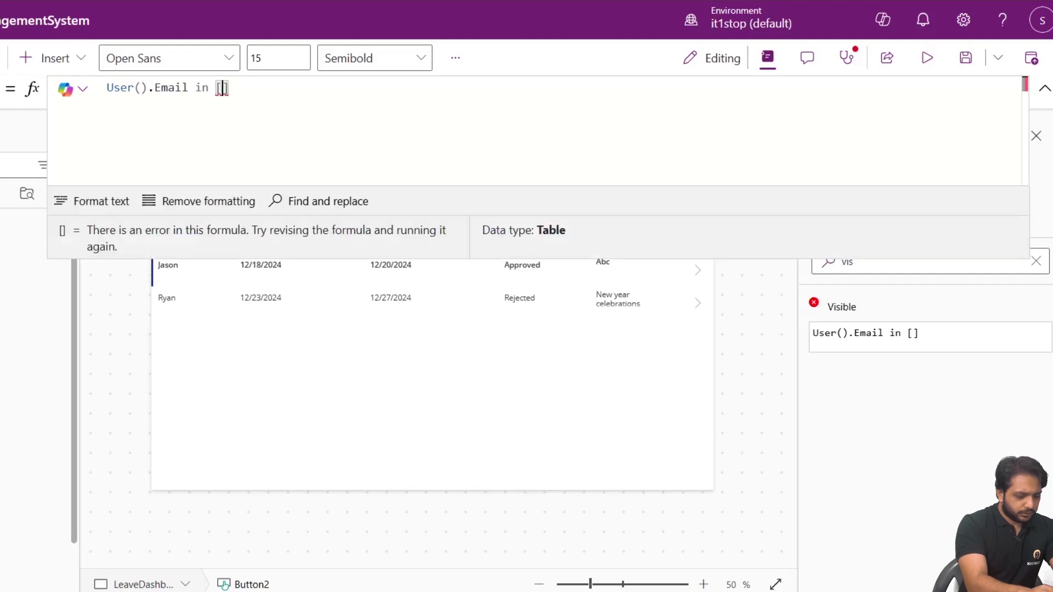
pyautogui.write('"')
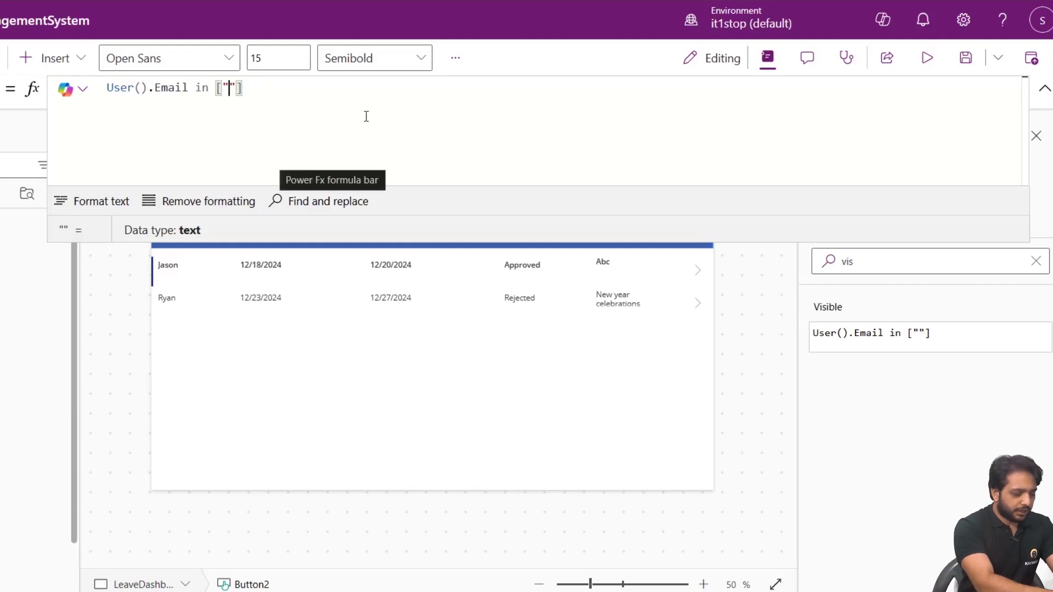
pyautogui.write('z')
pyautogui.press('BackSpace')
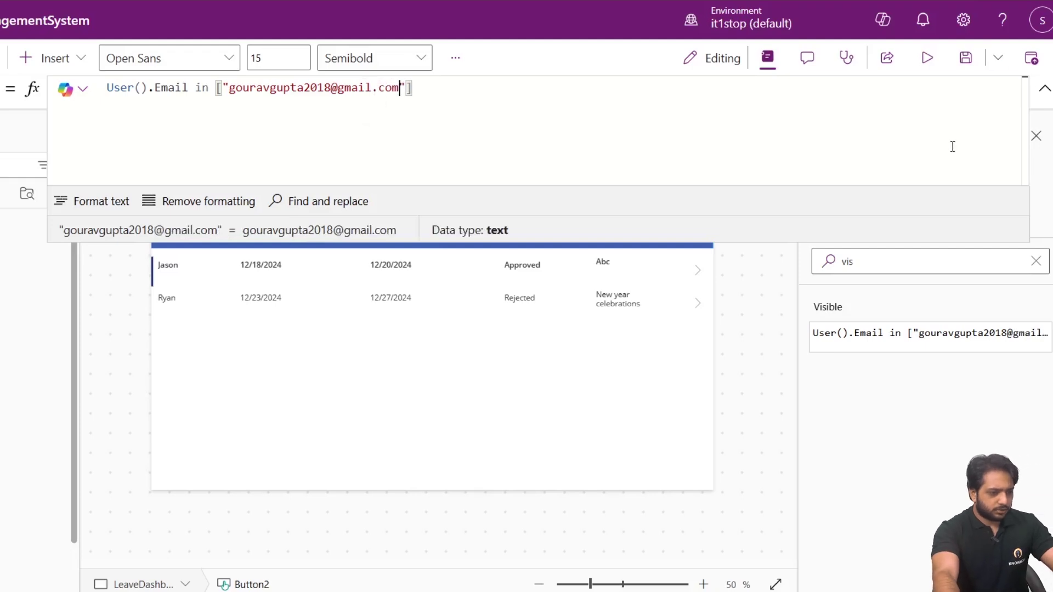
pyautogui.click(487, 148)
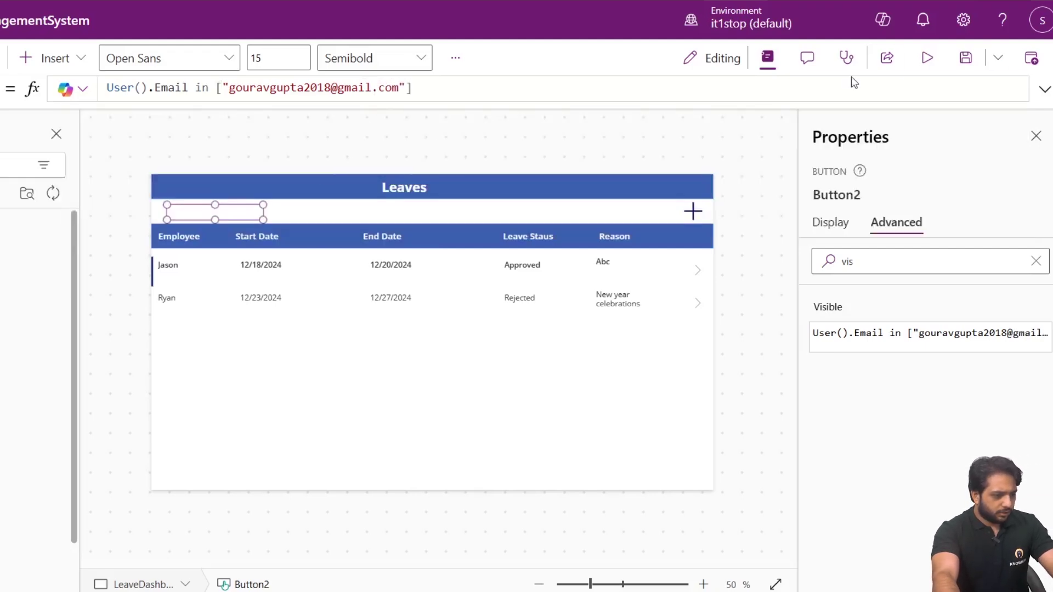
pyautogui.click(927, 58)
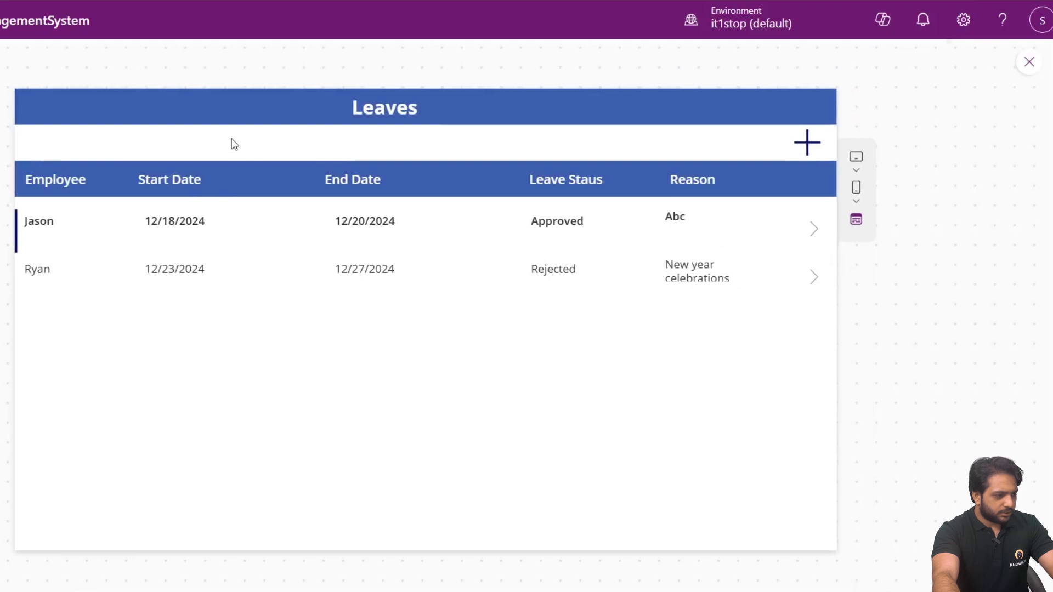
pyautogui.click(1029, 62)
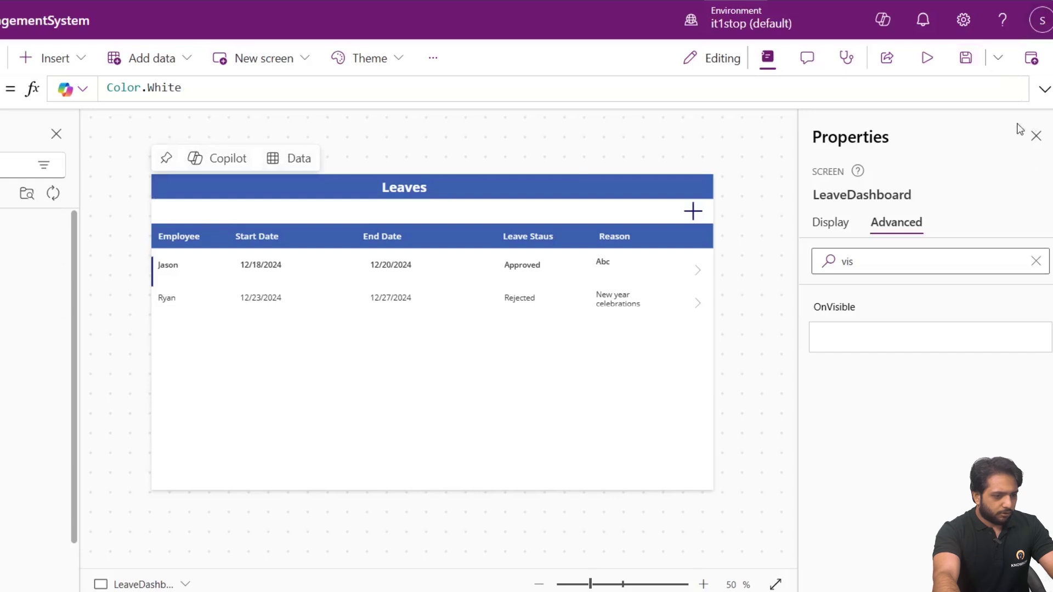
pyautogui.scroll(-2, 72, 346)
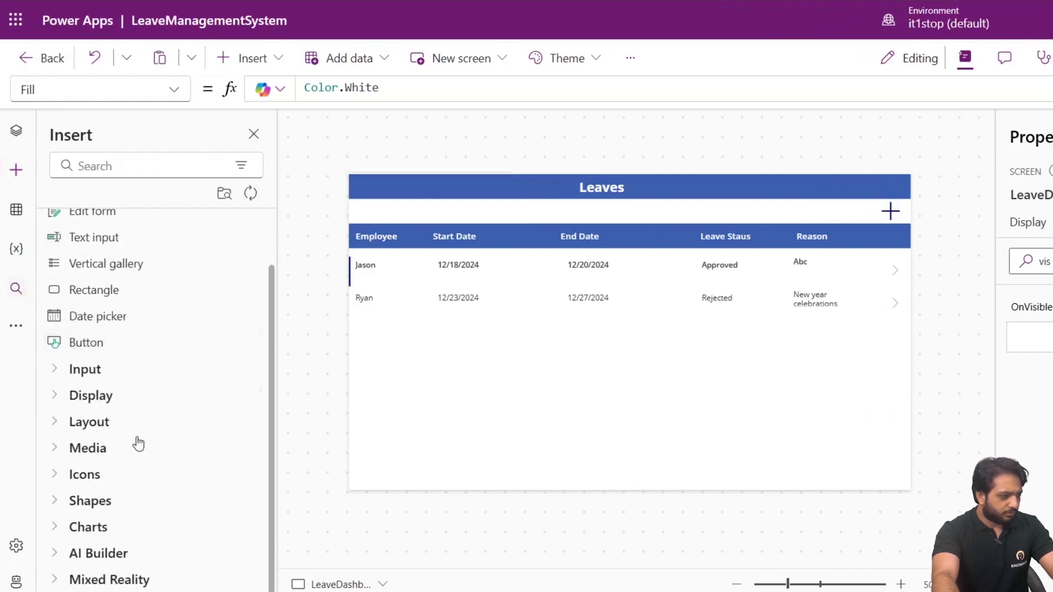
pyautogui.click(16, 131)
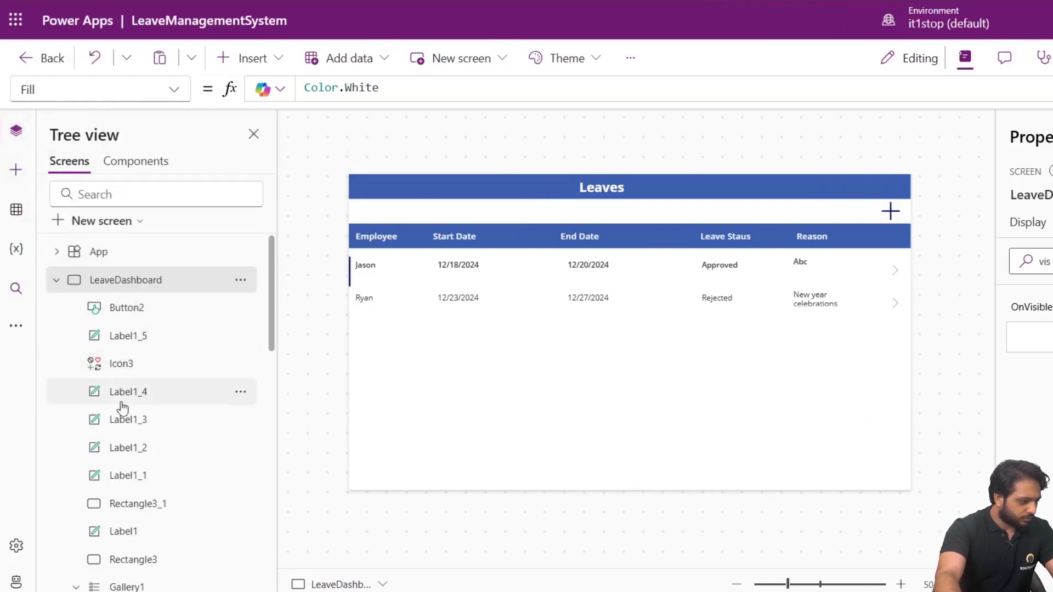
pyautogui.scroll(-5, 123, 408)
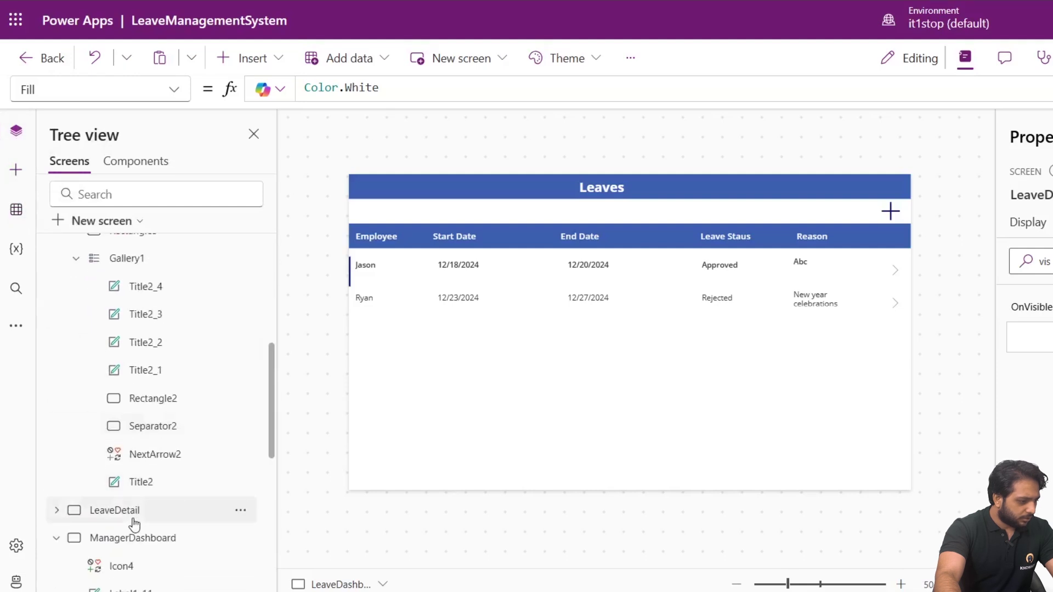
pyautogui.scroll(4, 137, 455)
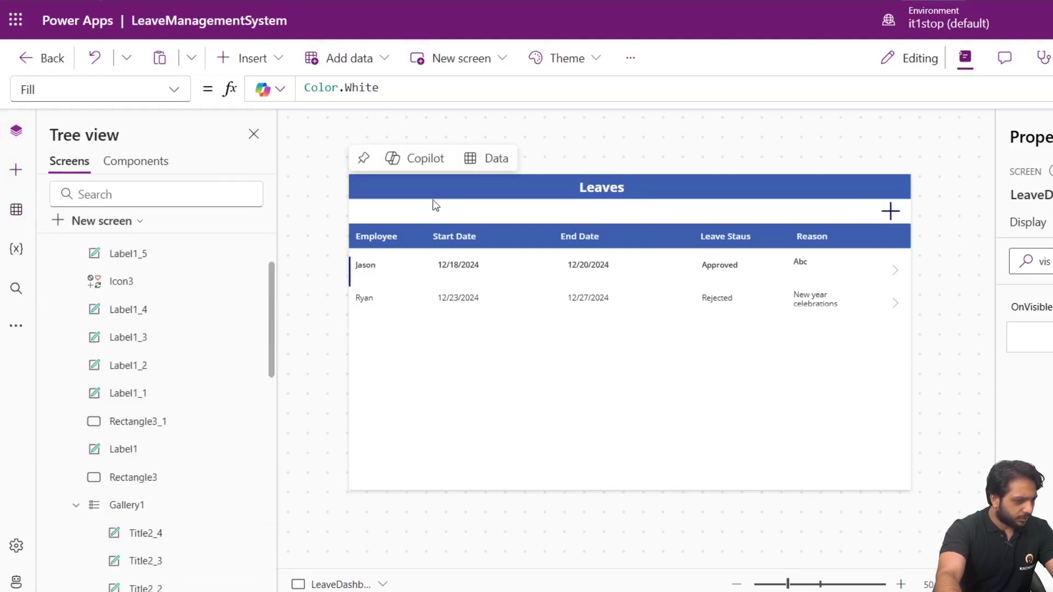
pyautogui.scroll(-4, 115, 364)
pyautogui.scroll(6, 115, 428)
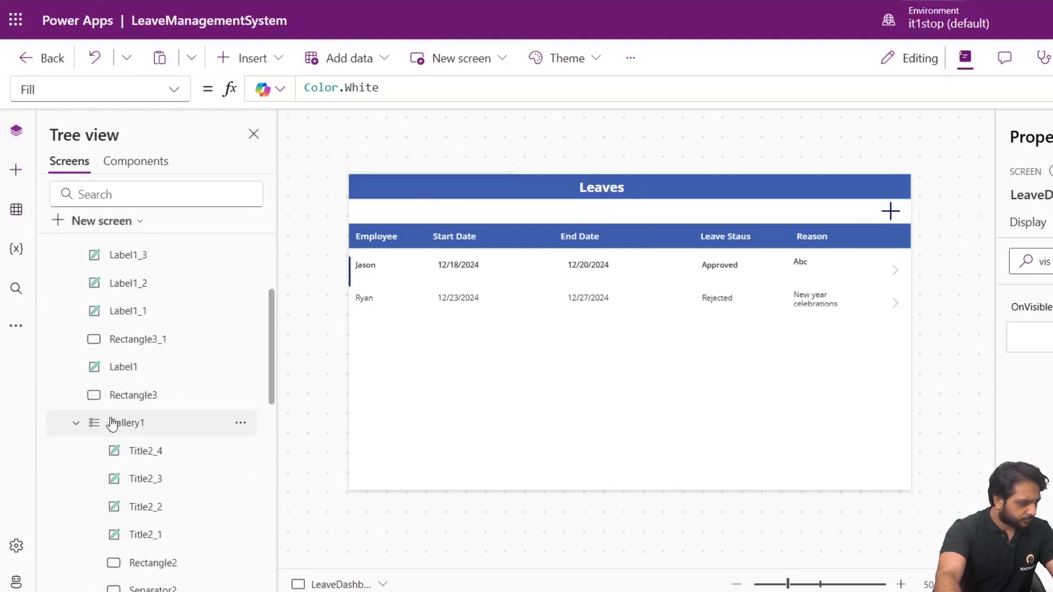
pyautogui.click(124, 308)
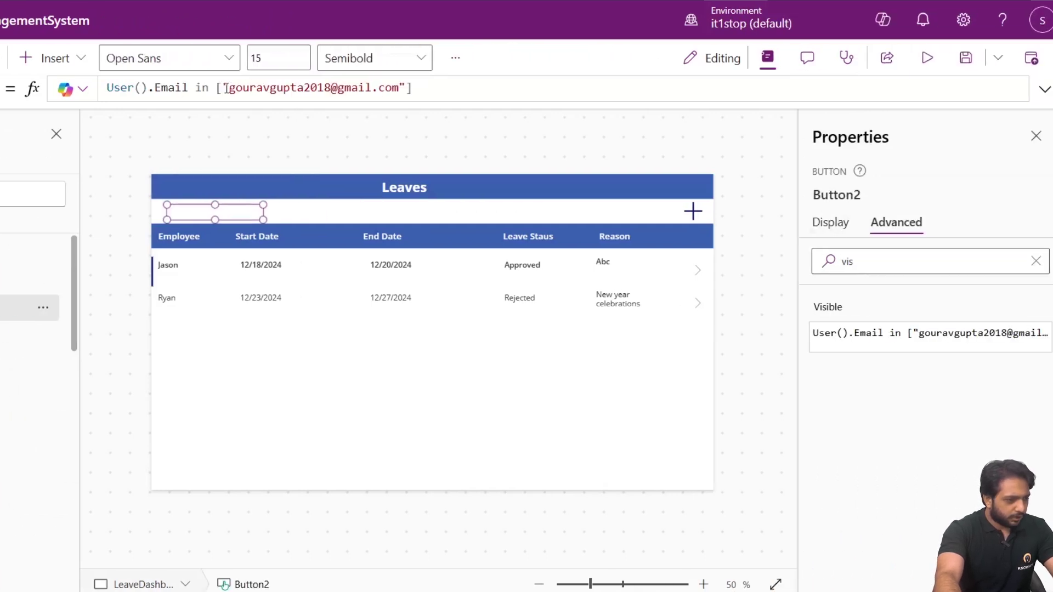
# Paste the signed-in account's e-mail over the old address in Button2's Visible formula, then preview.
pyautogui.moveTo(231, 88); pyautogui.dragTo(400, 88)
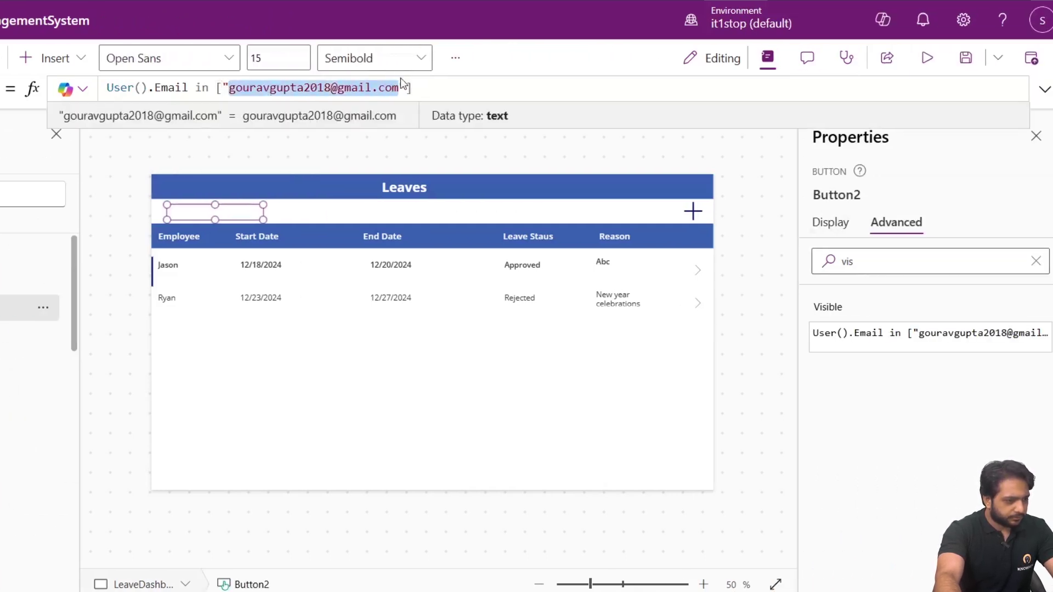
pyautogui.click(1042, 21)
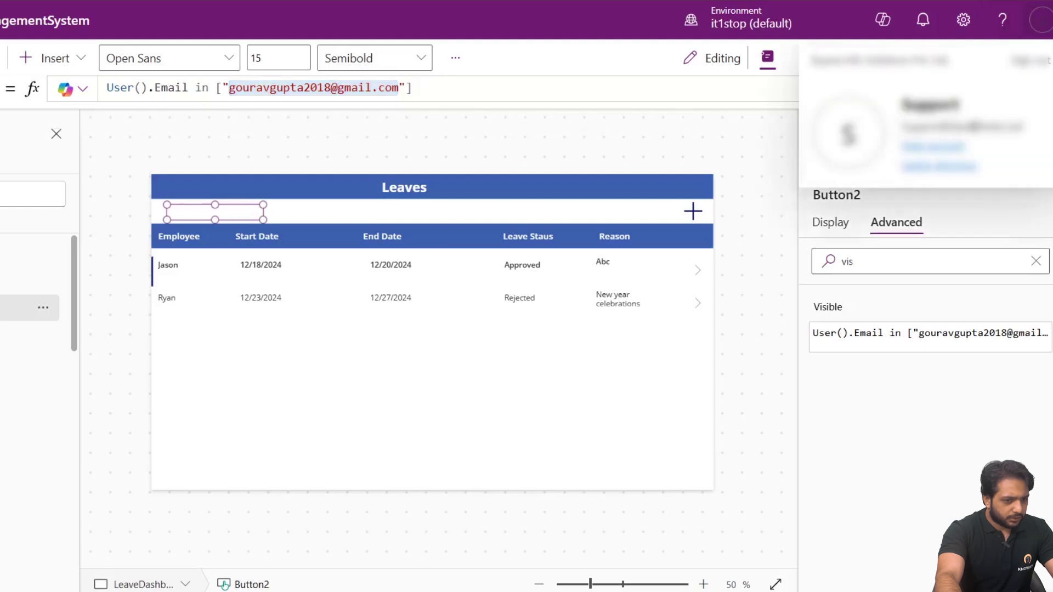
pyautogui.tripleClick(978, 126)
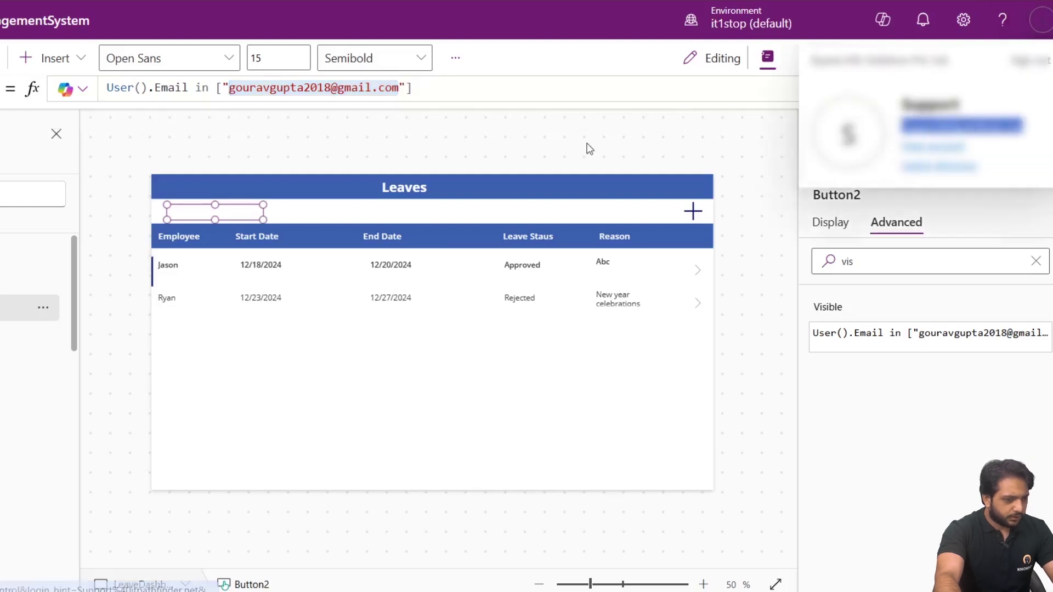
pyautogui.click(237, 94)
pyautogui.moveTo(229, 89); pyautogui.dragTo(407, 89)
pyautogui.hotkey('ctrl', 'v')
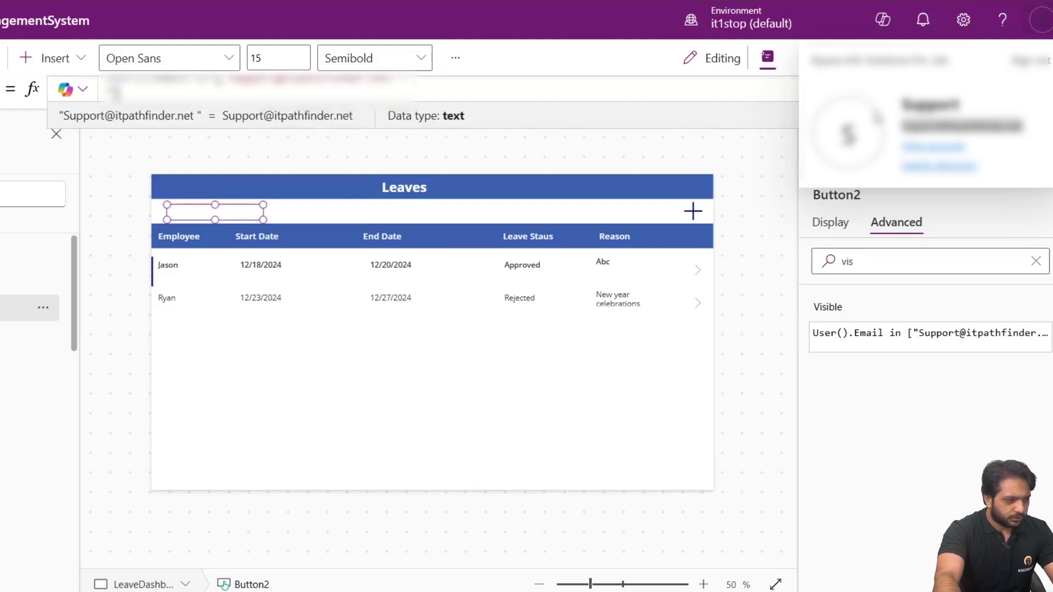
pyautogui.click(1041, 20)
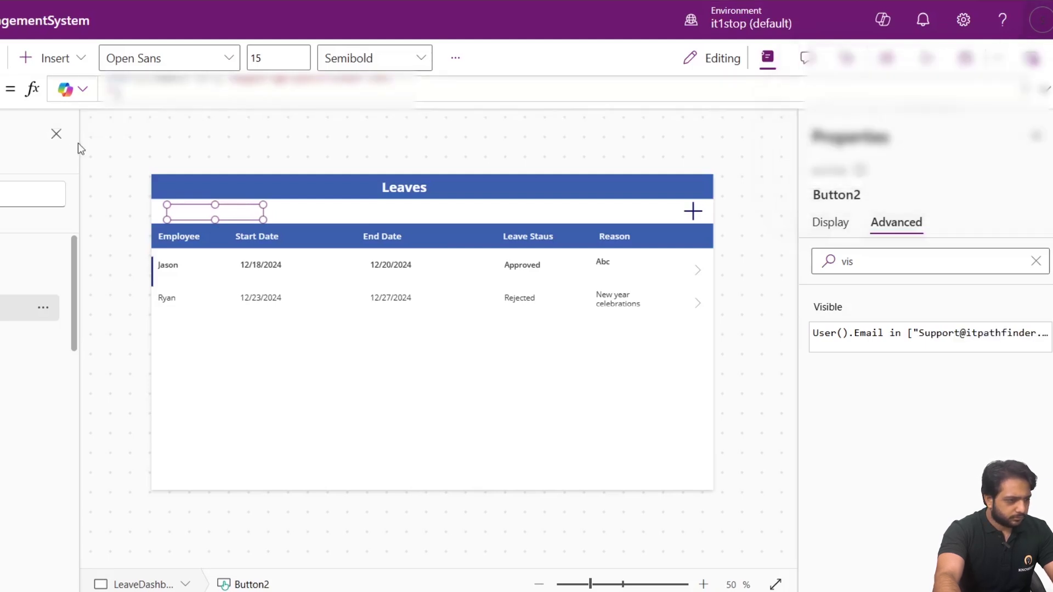
pyautogui.click(108, 94)
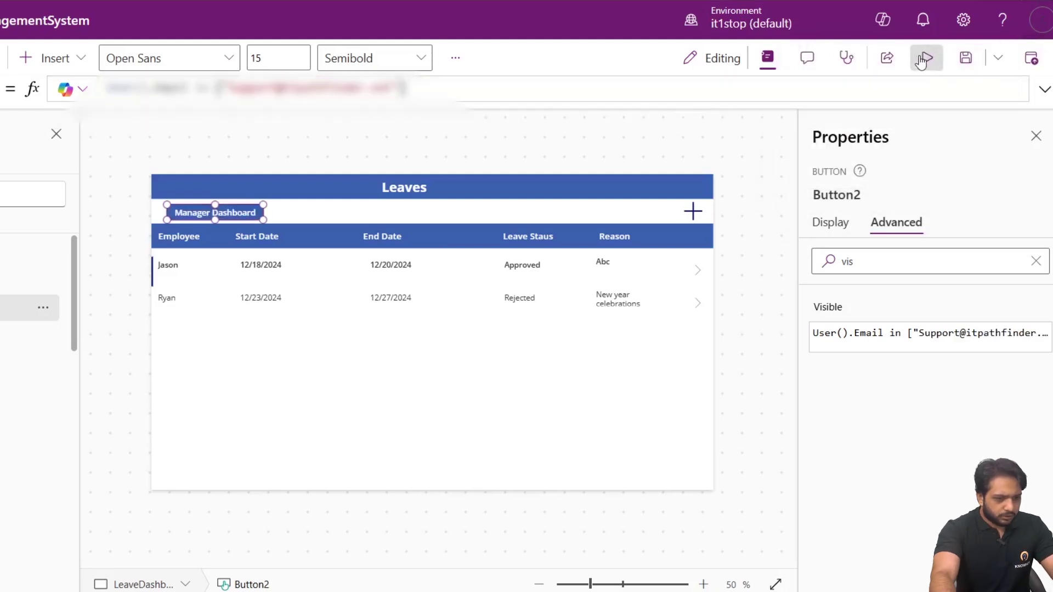
pyautogui.click(927, 57)
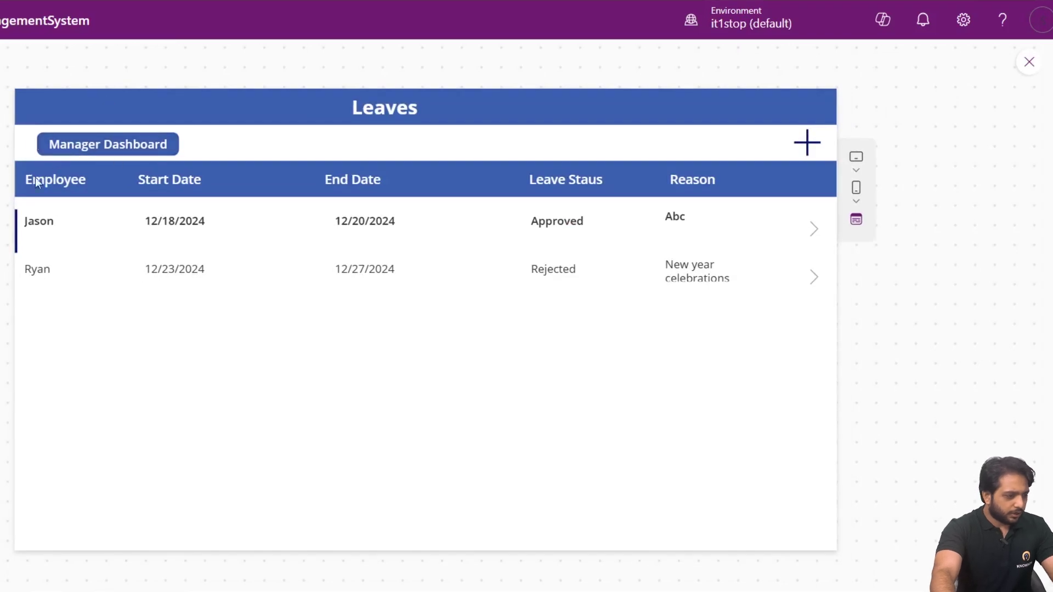
# Close the preview and reselect the Manager Dashboard button and LeaveDashboard screen in the editor.
pyautogui.click(1029, 63)
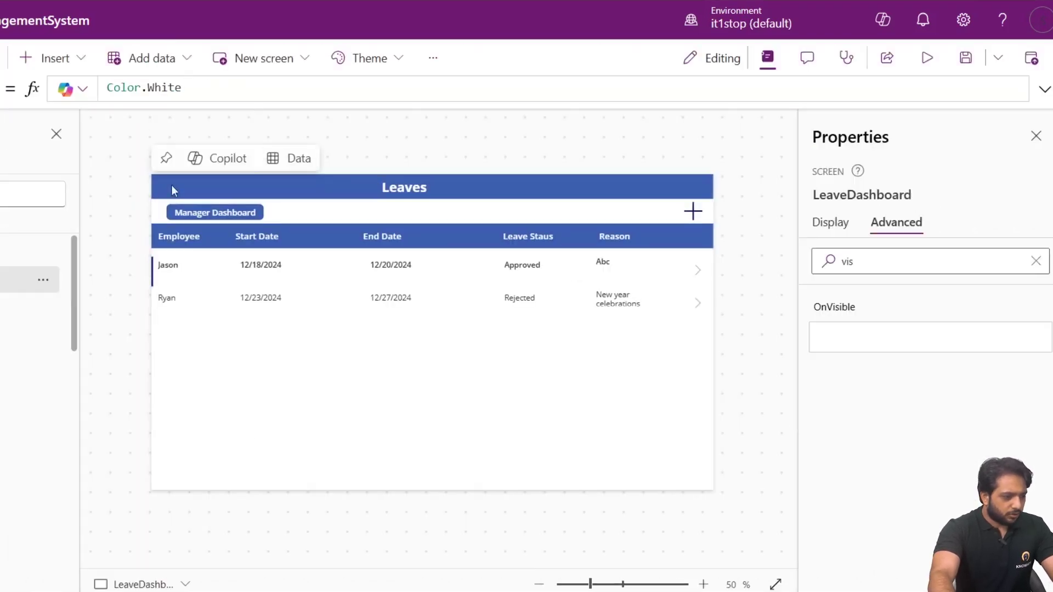
pyautogui.click(194, 212)
pyautogui.click(384, 137)
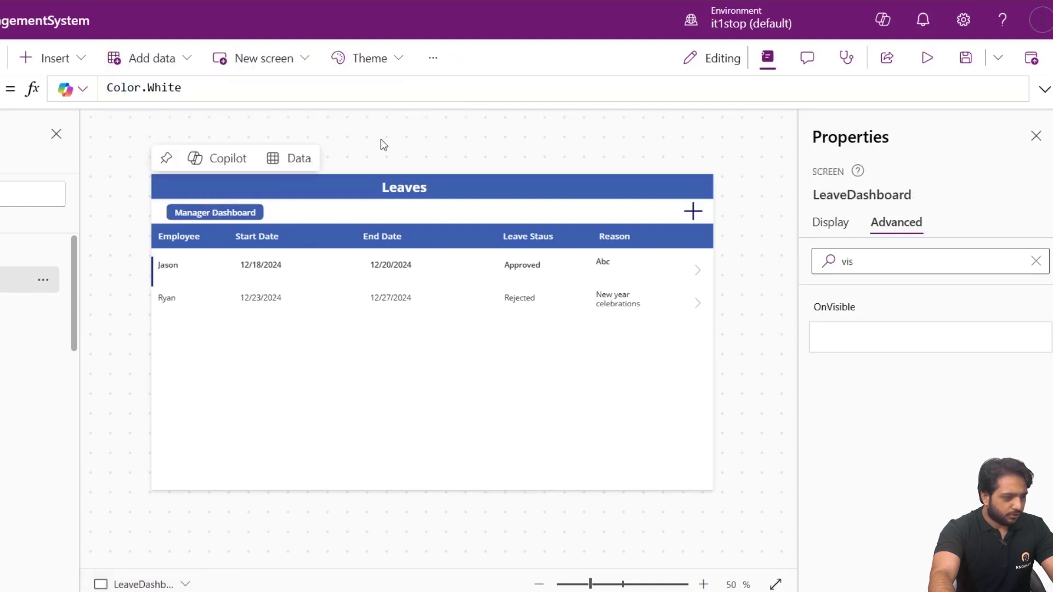
pyautogui.click(195, 218)
pyautogui.click(331, 166)
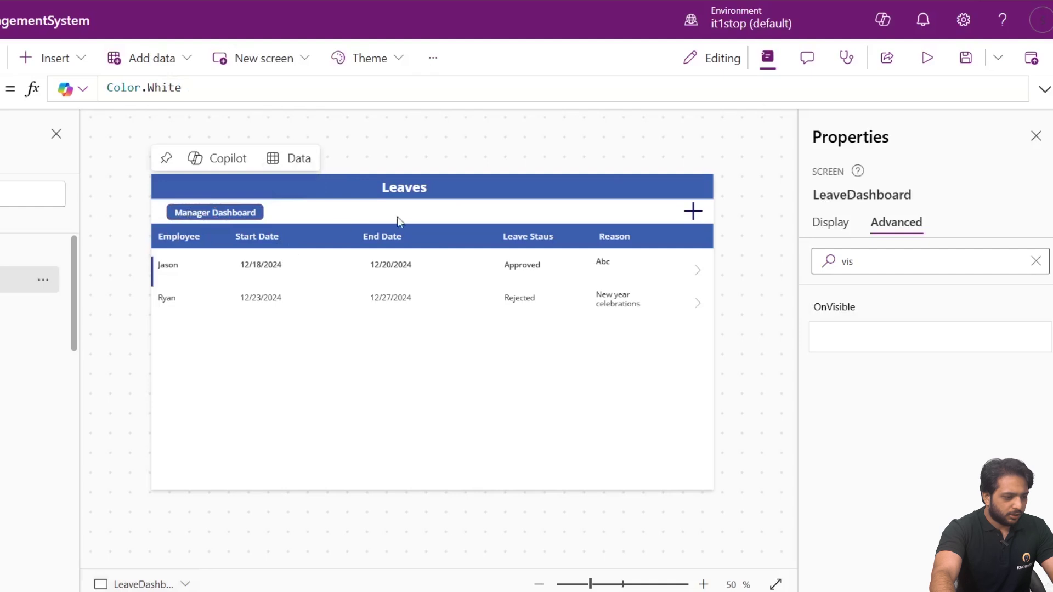
# Preview again, confirming Manager Dashboard opens Approve/Reject and back returns to Leaves, then exit to the app launcher.
pyautogui.click(927, 57)
pyautogui.click(159, 153)
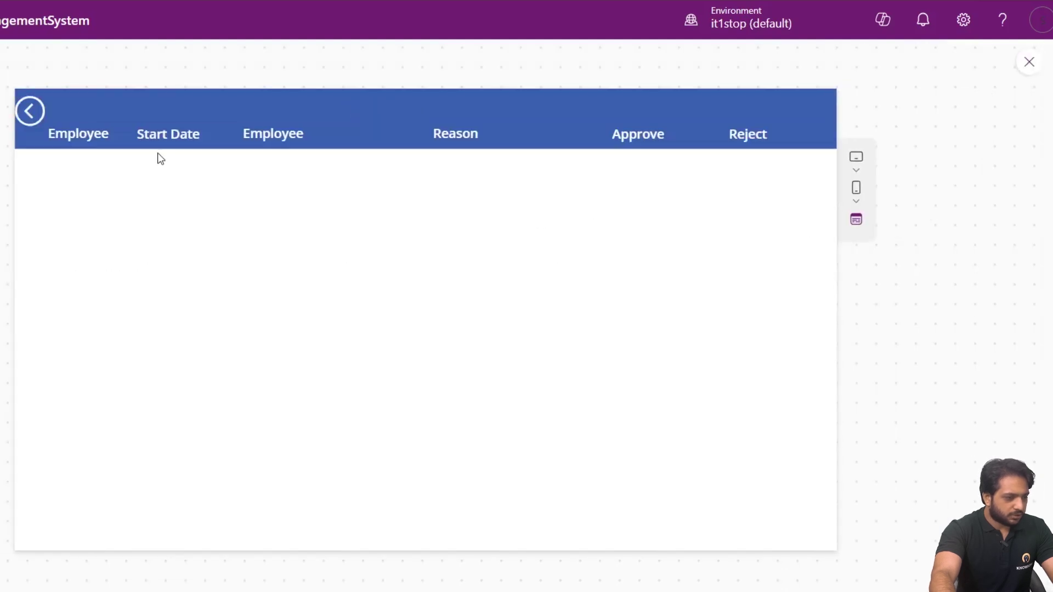
pyautogui.click(30, 112)
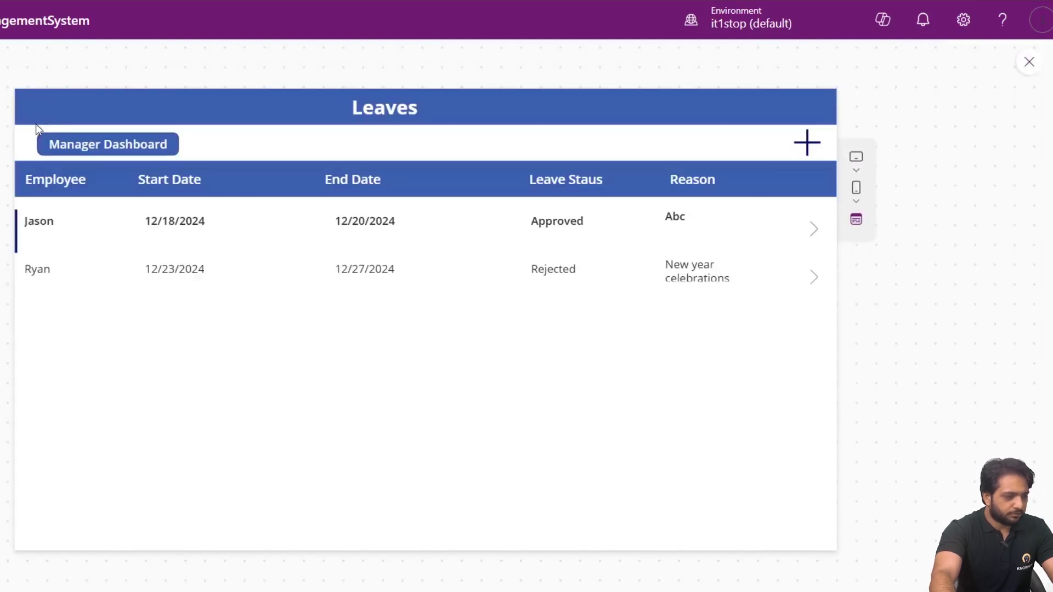
pyautogui.click(1029, 64)
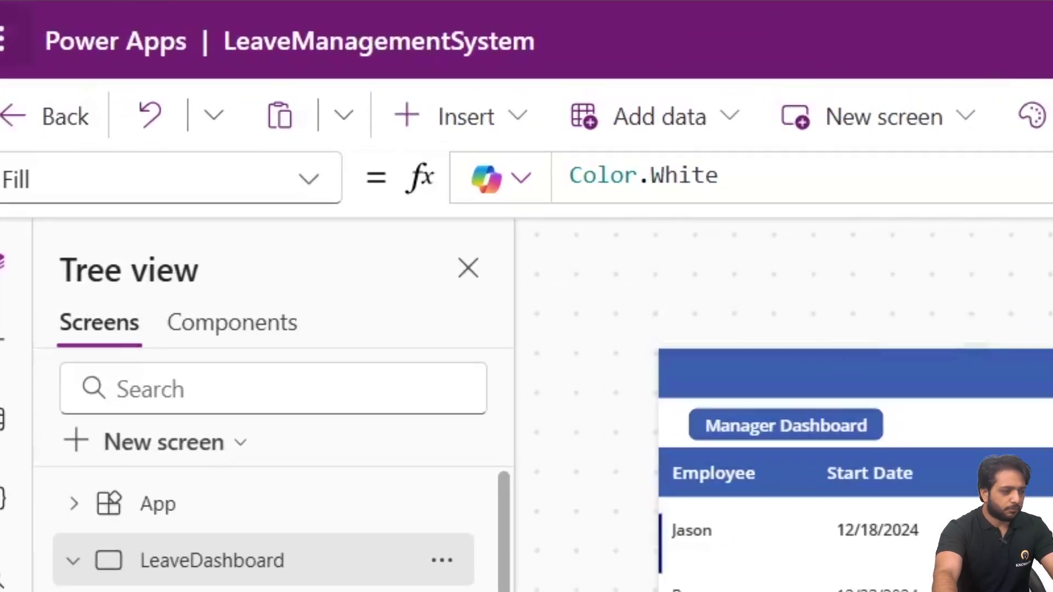
pyautogui.click(36, 45)
# Create the automated cloud flow SendLeaveNotificationtoManager using the SharePoint 'When an item is created' trigger.
pyautogui.click(259, 298)
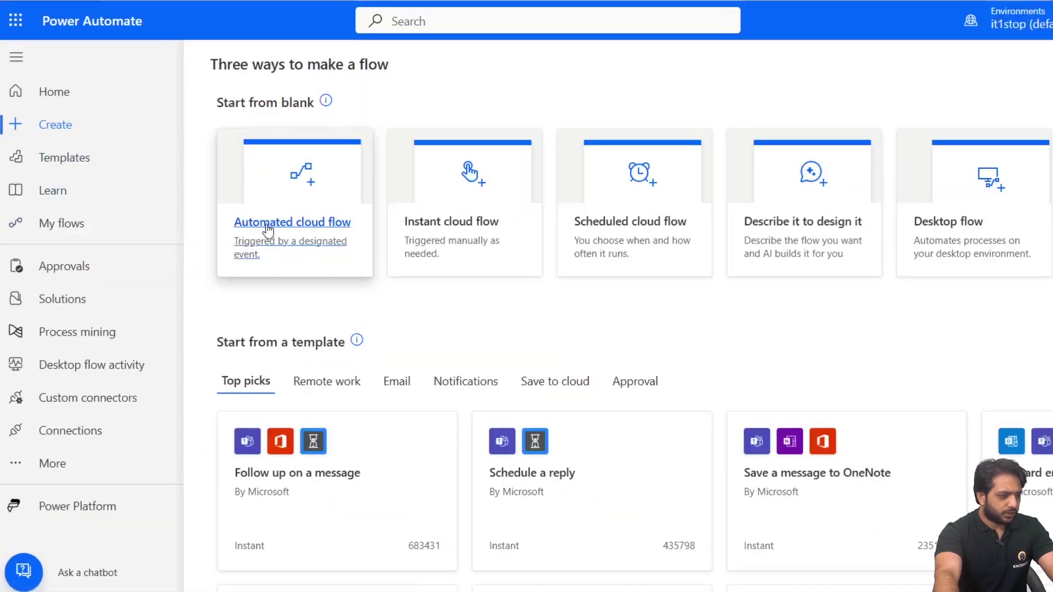
pyautogui.click(312, 195)
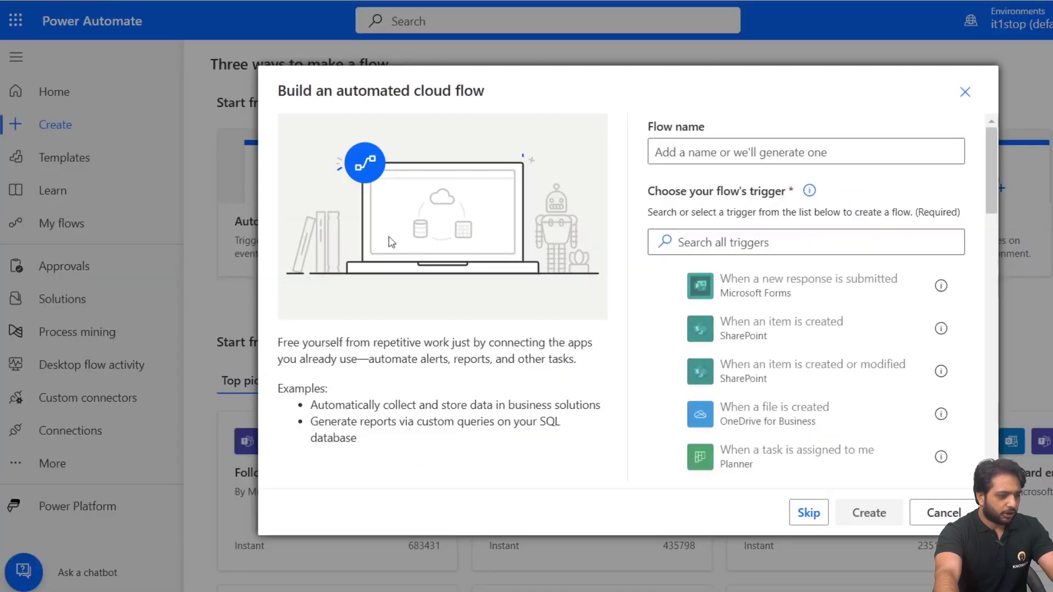
pyautogui.click(767, 334)
pyautogui.click(780, 152)
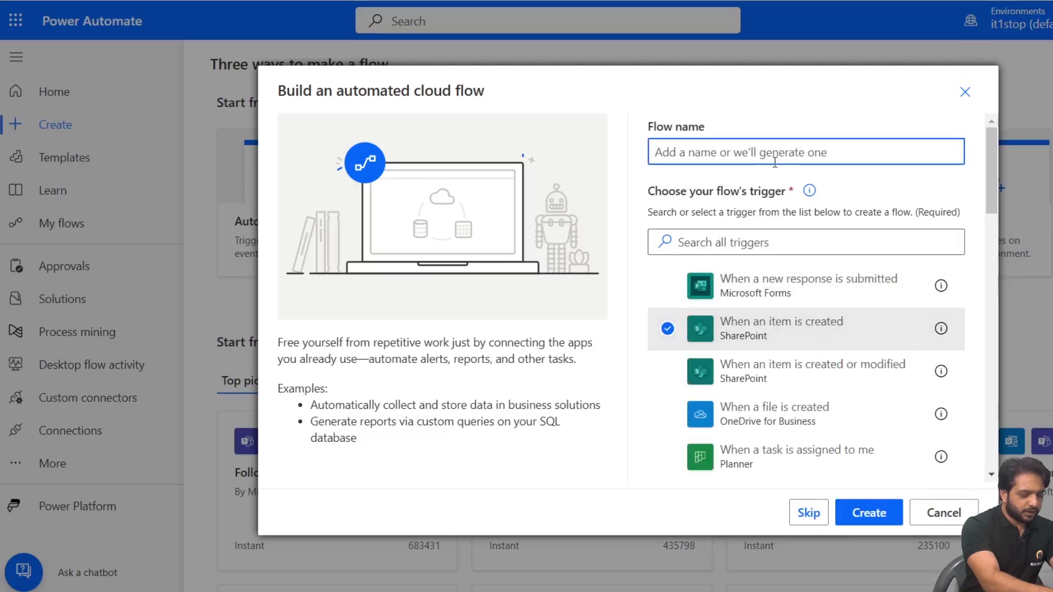
pyautogui.write('SendLeaveNotif')
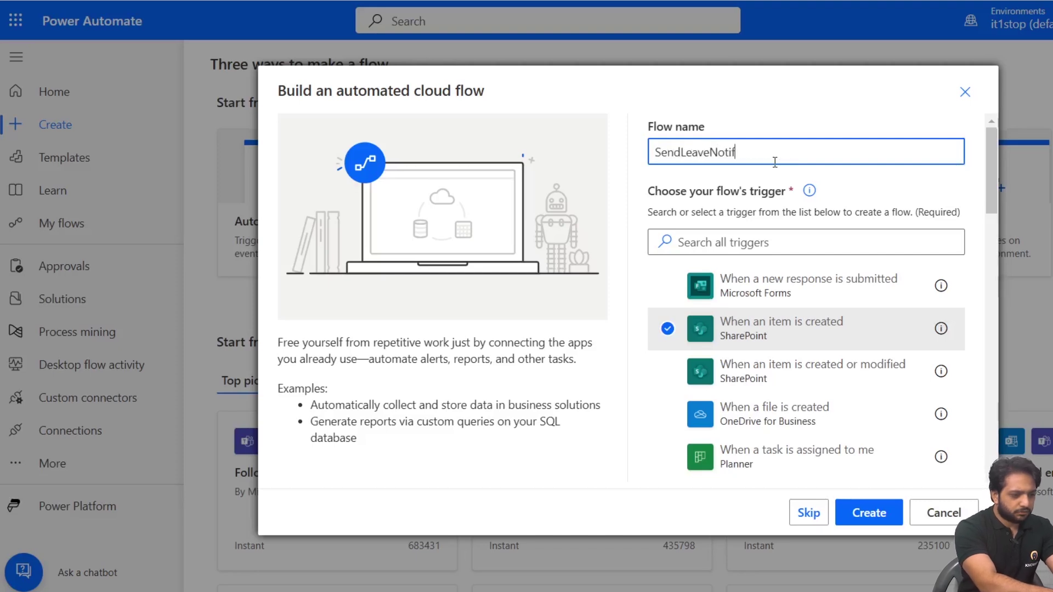
pyautogui.write('icati')
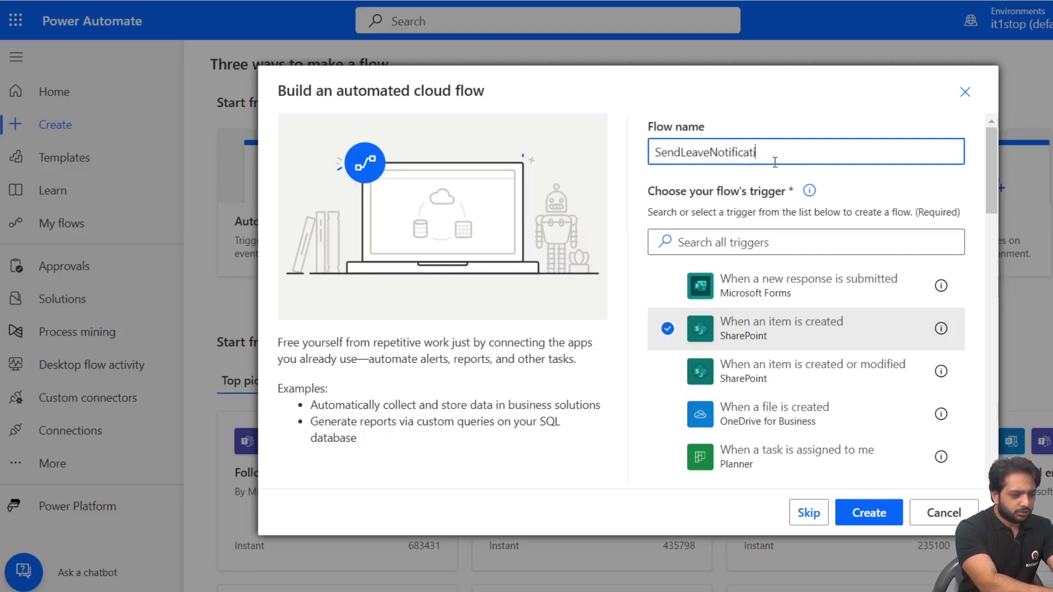
pyautogui.write('ontoManager')
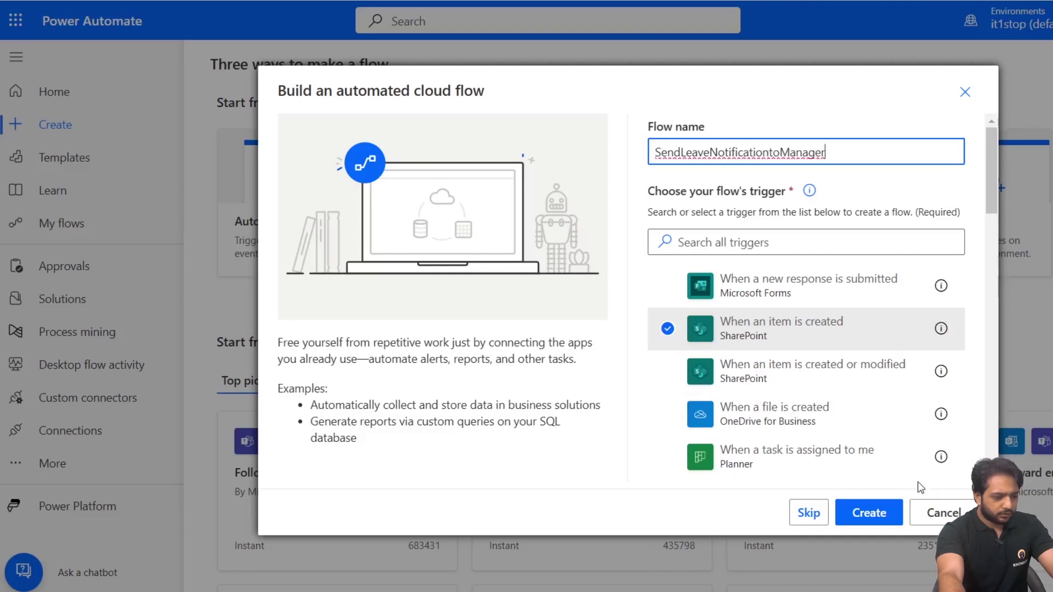
pyautogui.click(885, 513)
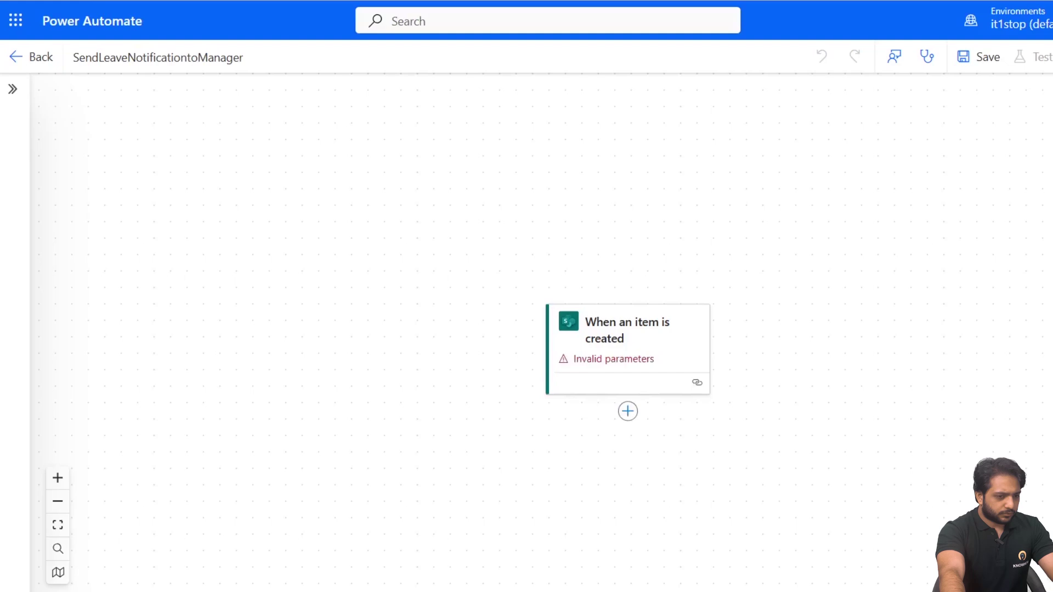
# Switch to the classic flow designer without saving and dismiss the feedback panel.
pyautogui.click(1052, 57)
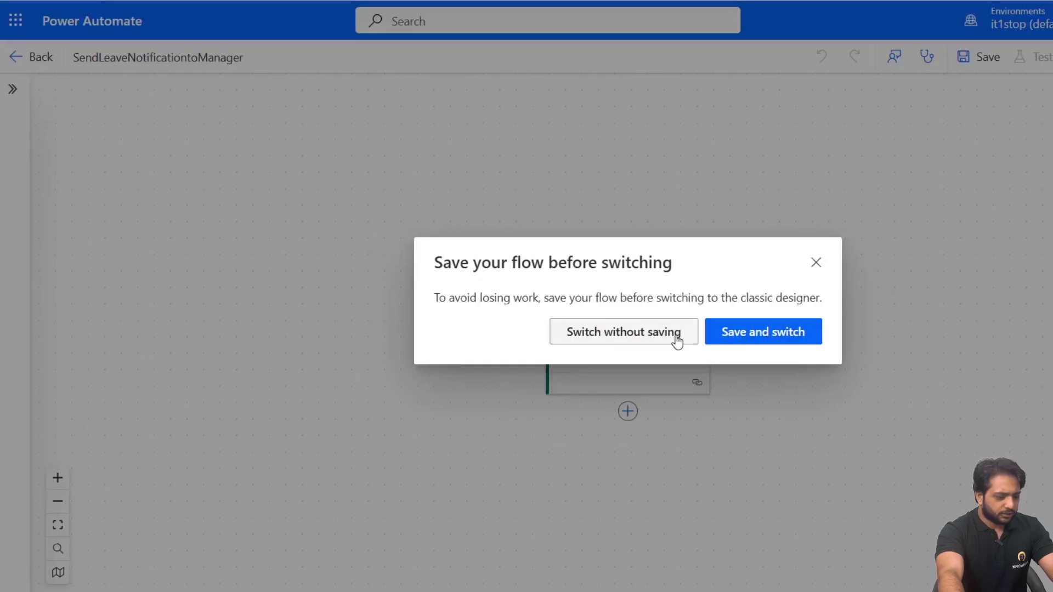
pyautogui.click(717, 332)
pyautogui.click(579, 332)
pyautogui.click(699, 134)
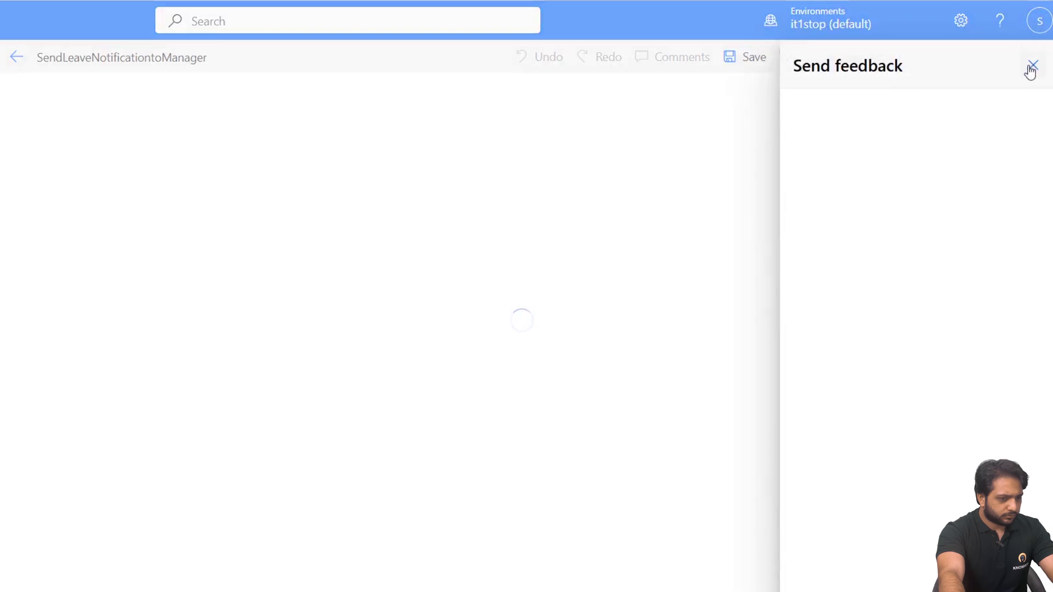
pyautogui.click(1032, 68)
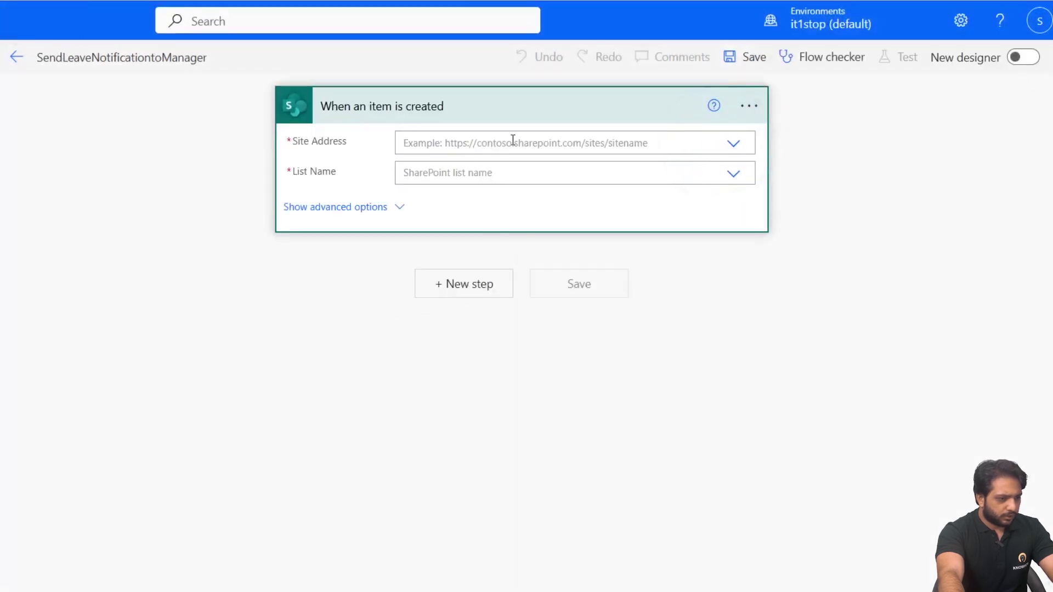
# Set the trigger's Site Address to Talent Hooks and its List Name to LeaveRequests.
pyautogui.click(513, 141)
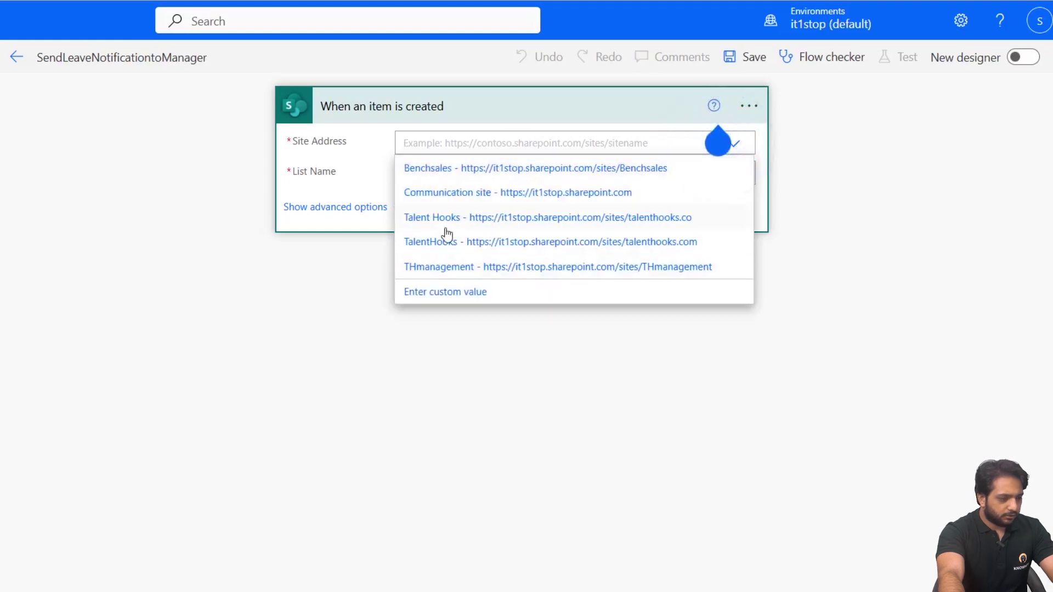
pyautogui.click(447, 221)
pyautogui.click(457, 178)
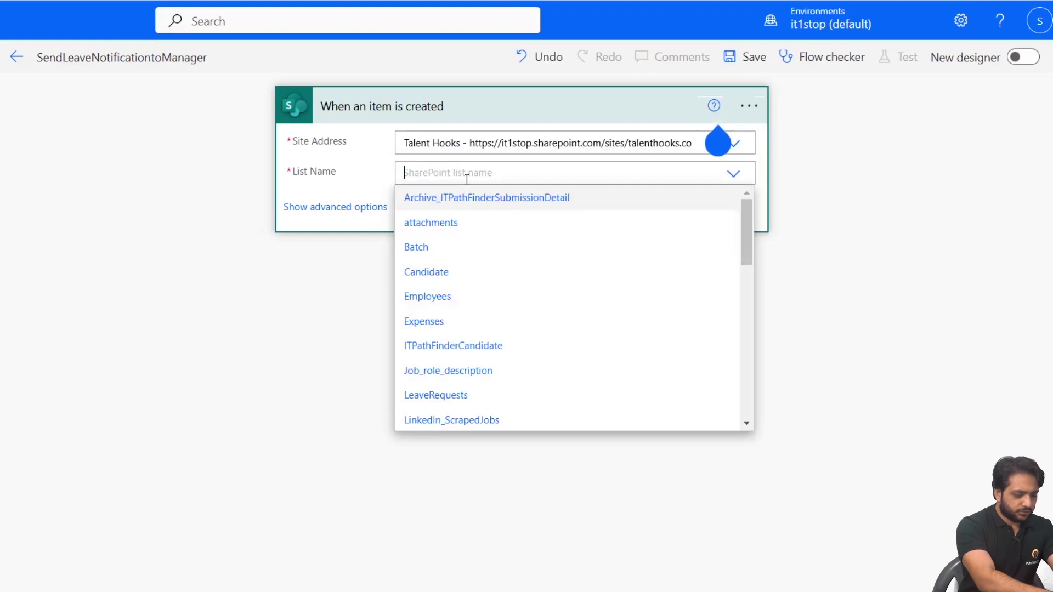
pyautogui.write('LEave')
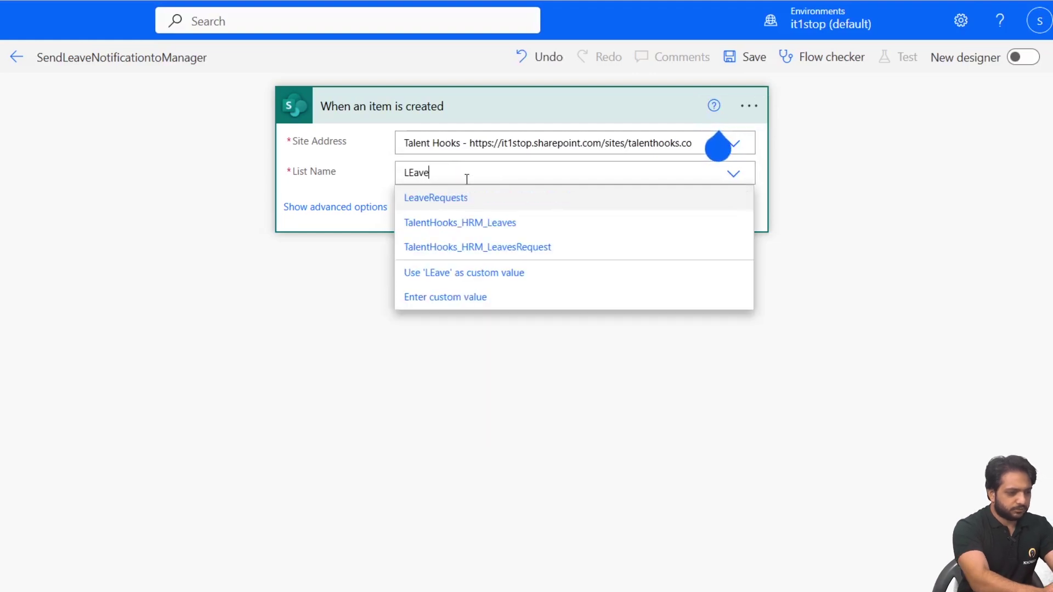
pyautogui.click(451, 198)
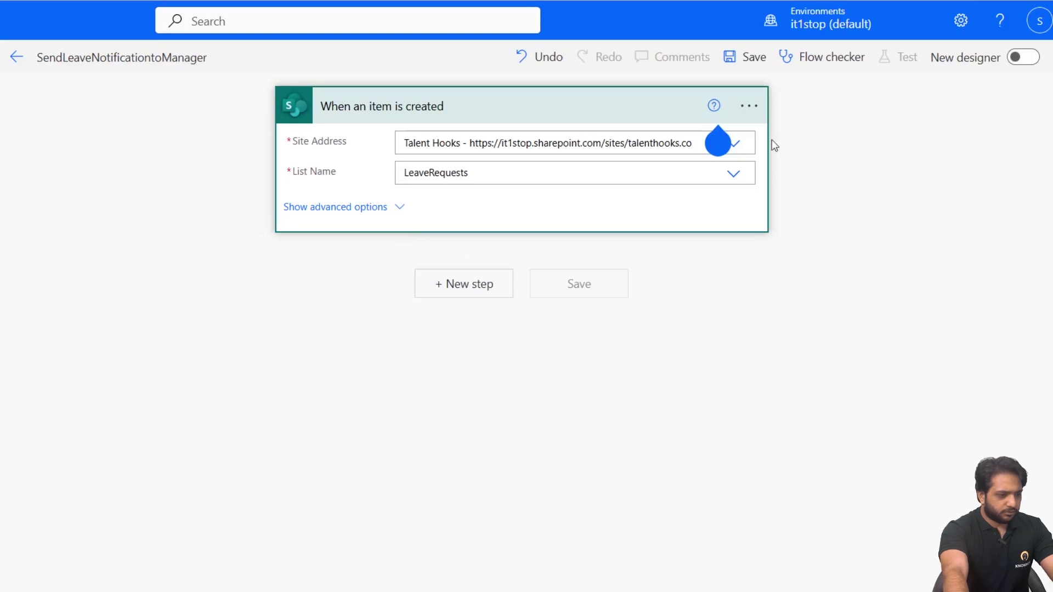
# Add a new step using the Office 365 Outlook 'Send an email (V2)' action below the trigger.
pyautogui.moveTo(685, 168)
pyautogui.click(713, 148)
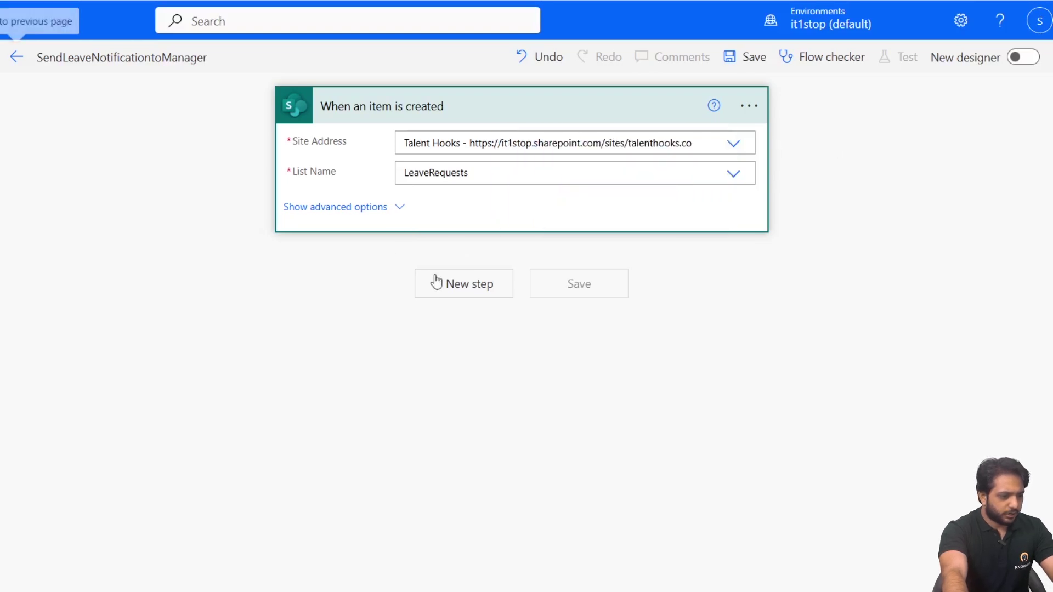
pyautogui.click(454, 289)
pyautogui.click(484, 228)
pyautogui.write('Se')
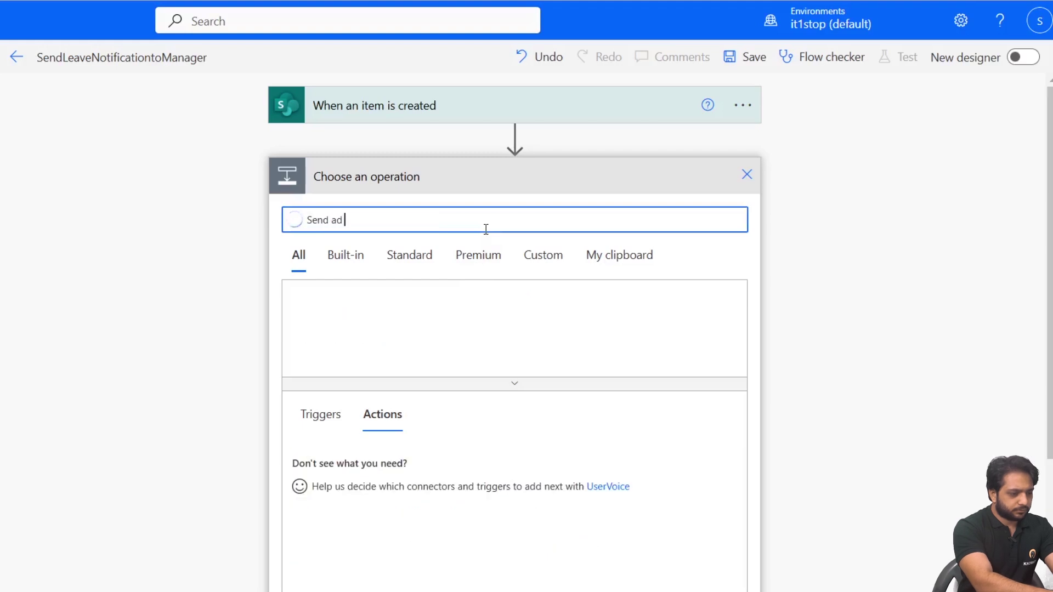
pyautogui.write('nd ad')
pyautogui.press('BackSpace')
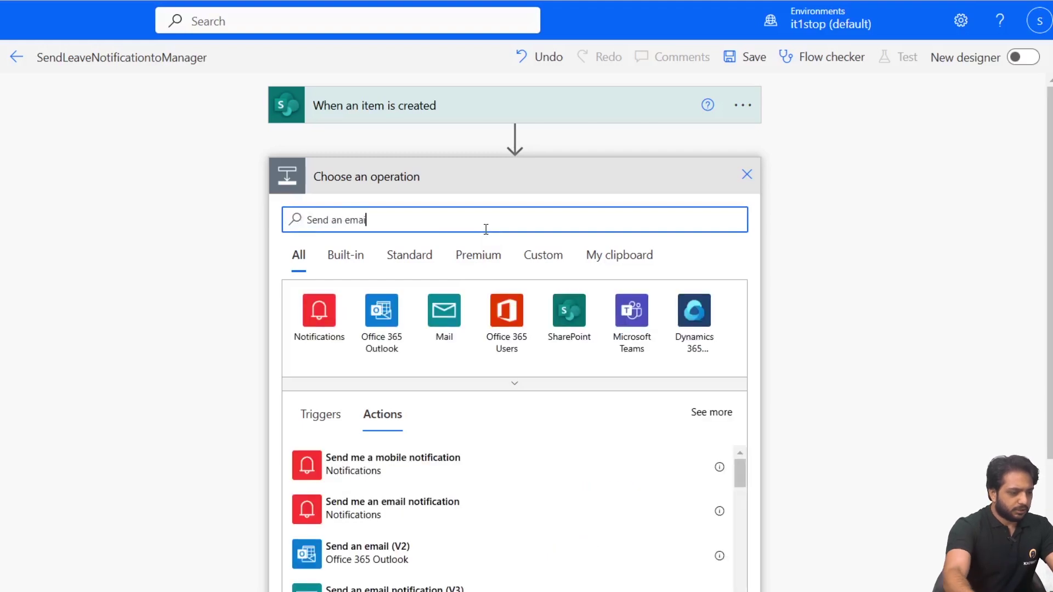
pyautogui.write('n emai')
pyautogui.scroll(-2, 426, 487)
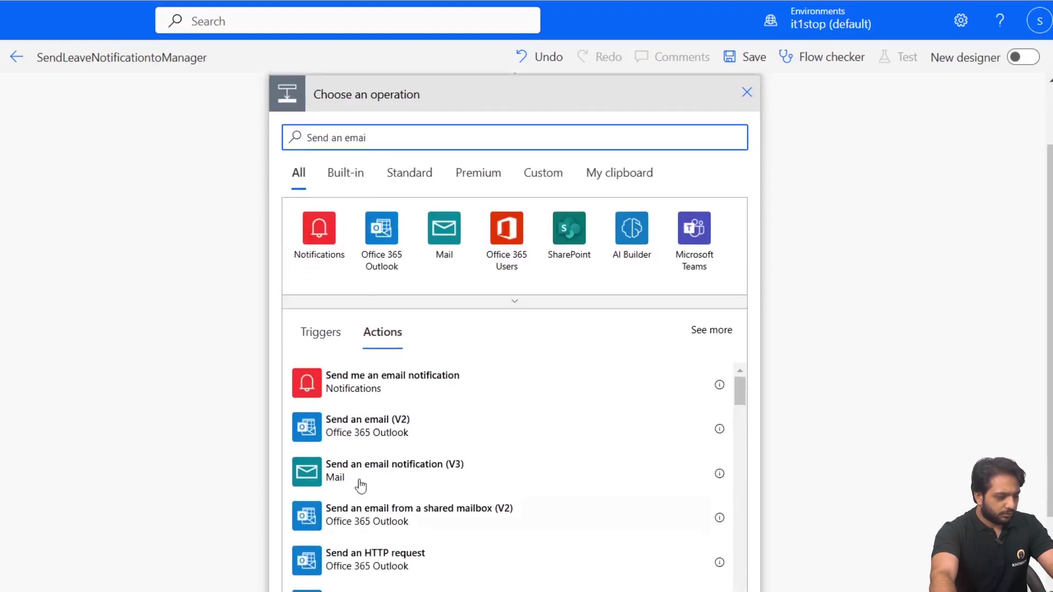
pyautogui.click(363, 442)
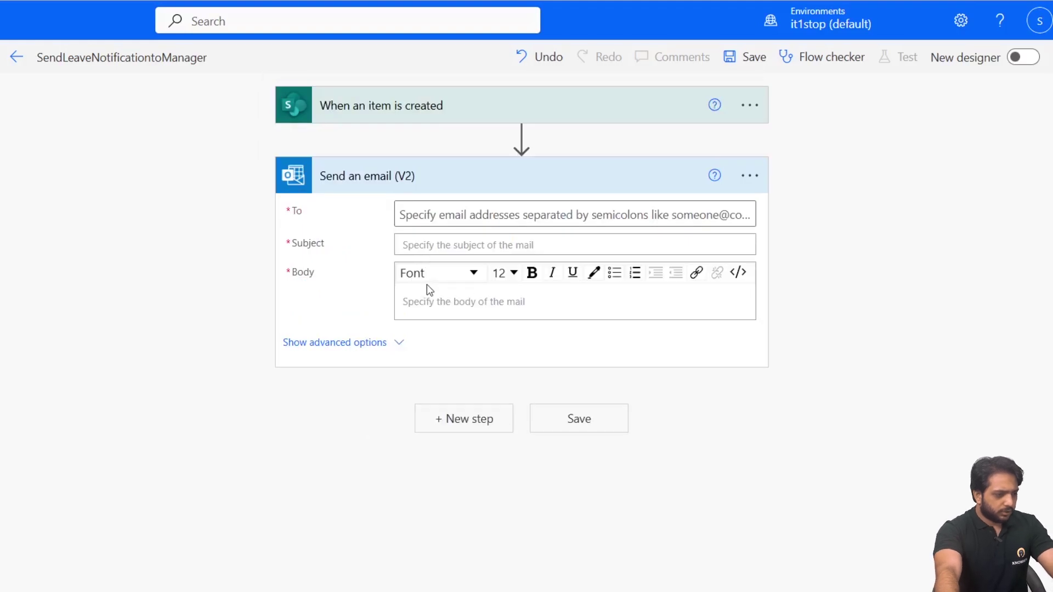
# Set the email subject to the Reason field from the LeaveRequests item.
pyautogui.click(438, 243)
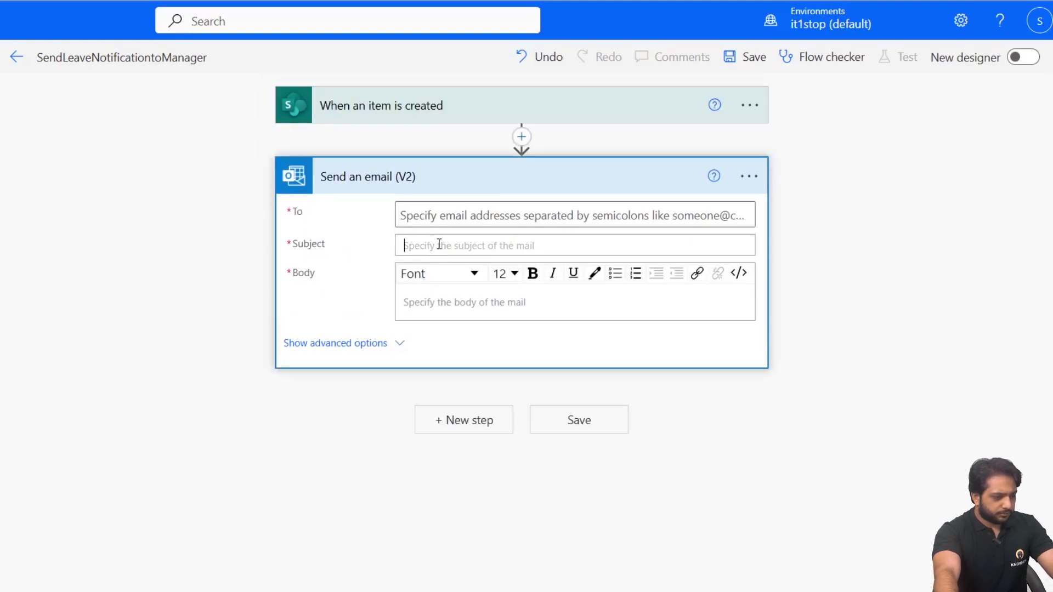
pyautogui.scroll(-5, 828, 522)
pyautogui.scroll(2, 830, 521)
pyautogui.scroll(1, 829, 485)
pyautogui.click(811, 513)
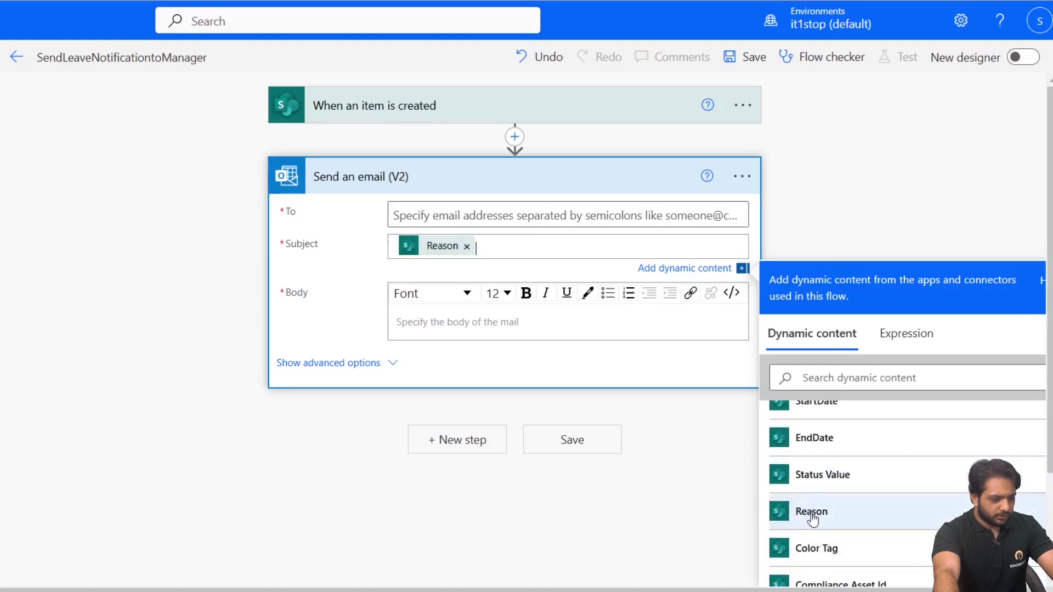
# Add the manager as the email recipient from the people suggestions.
pyautogui.click(492, 335)
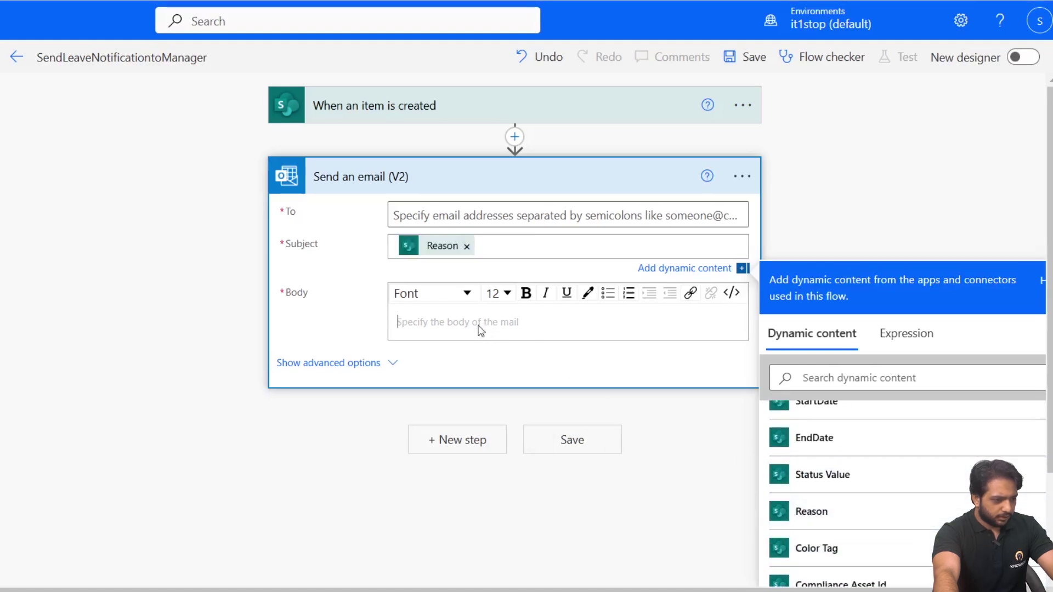
pyautogui.click(461, 214)
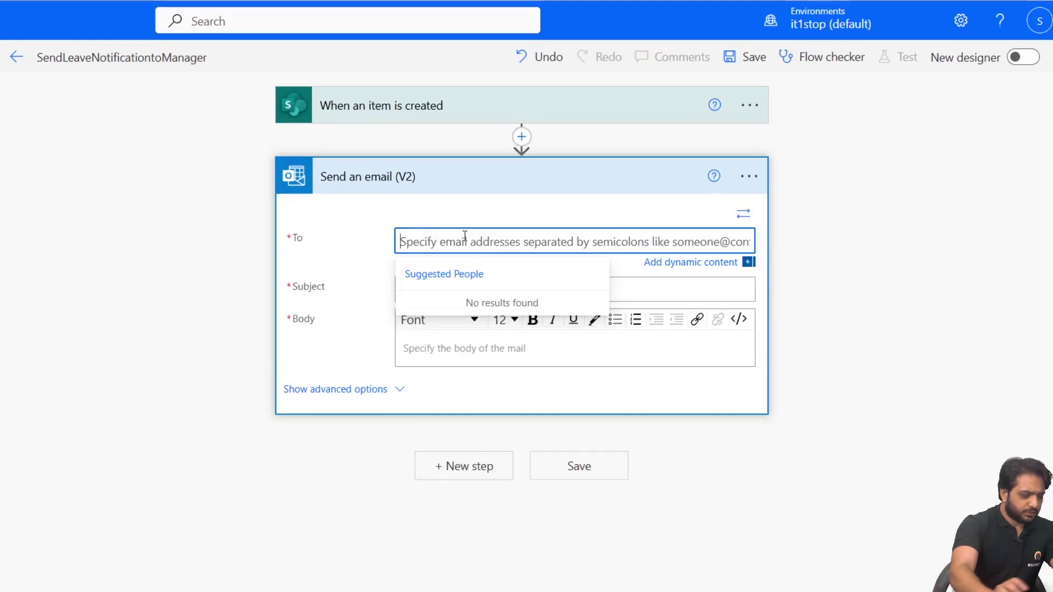
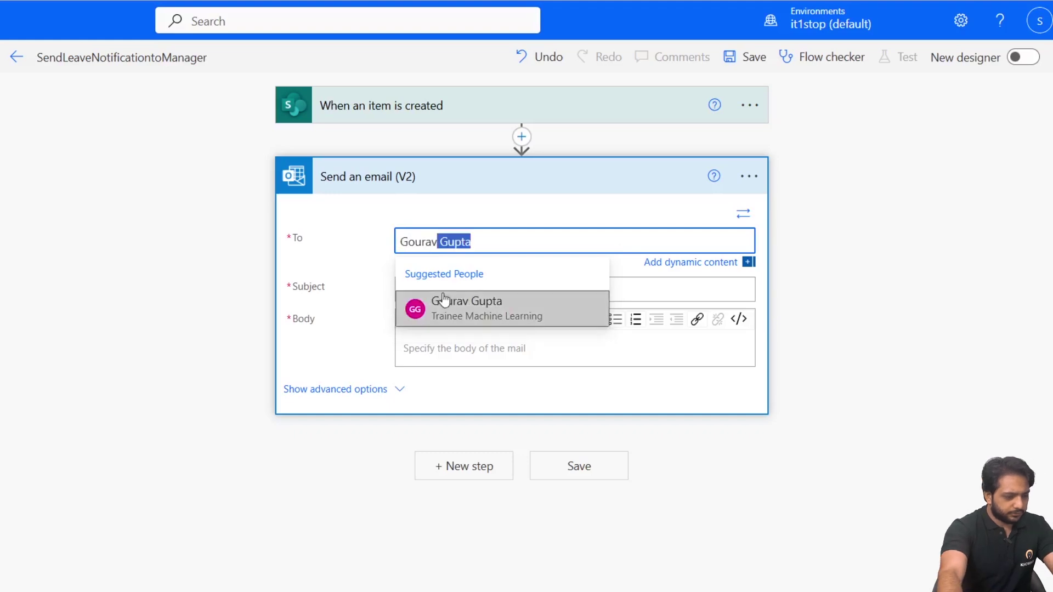
pyautogui.click(439, 301)
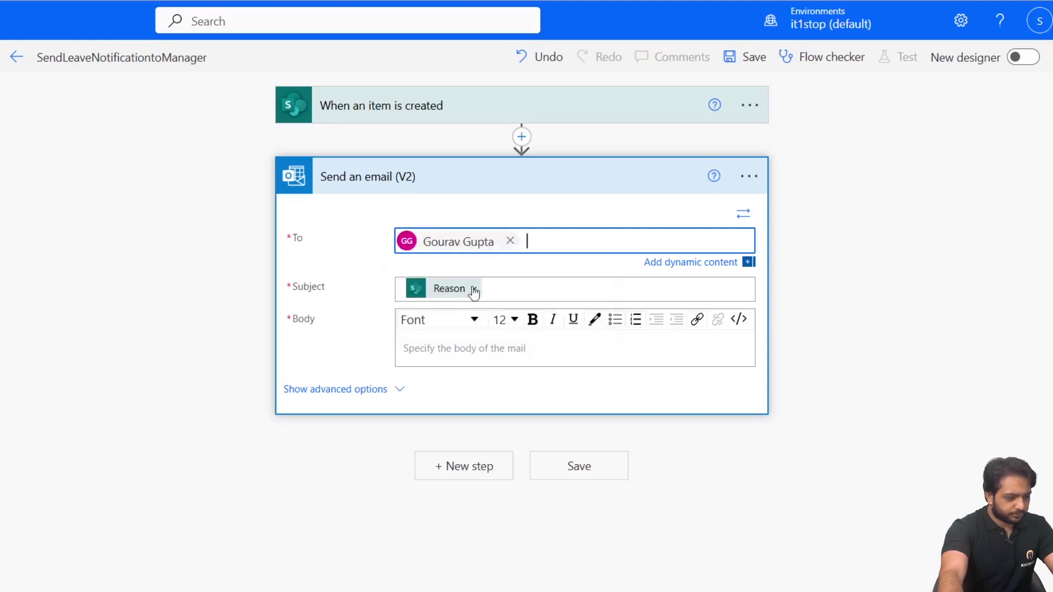
# Start the body with the EmployeeName field followed by 'requested a leave'.
pyautogui.click(436, 354)
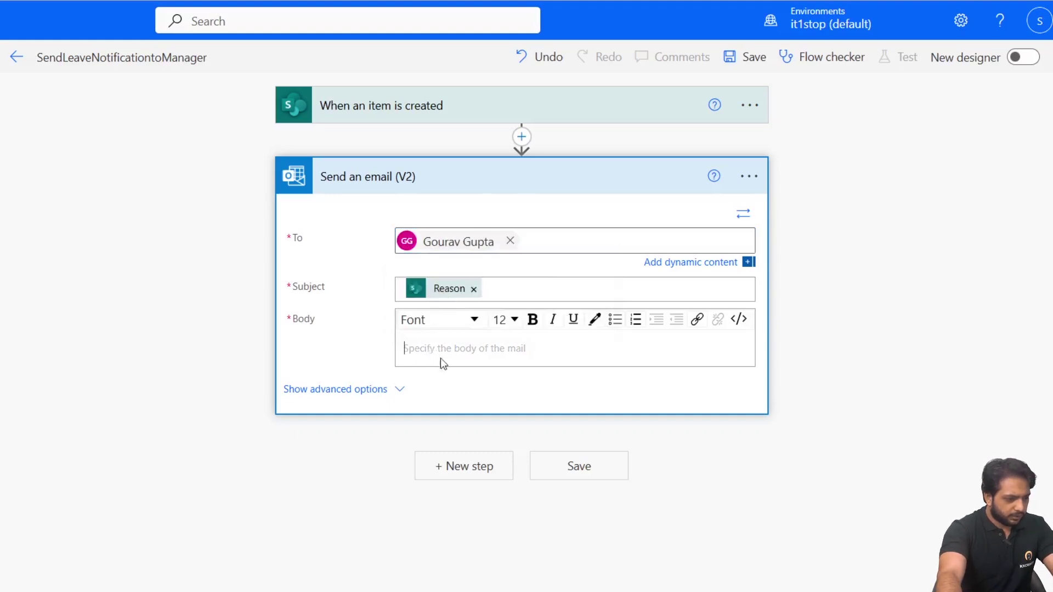
pyautogui.scroll(-3, 739, 250)
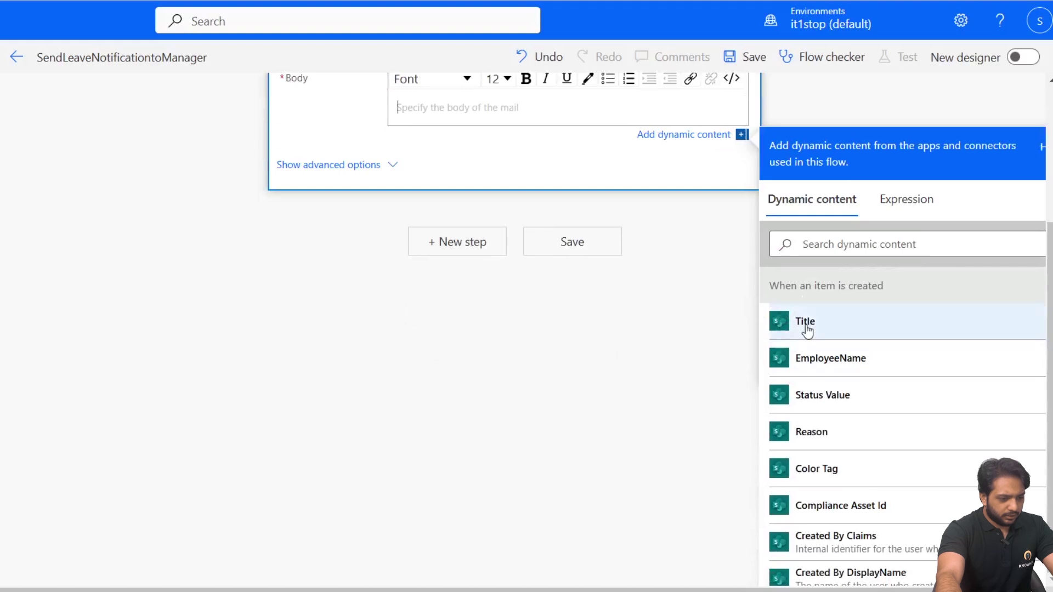
pyautogui.scroll(3, 576, 249)
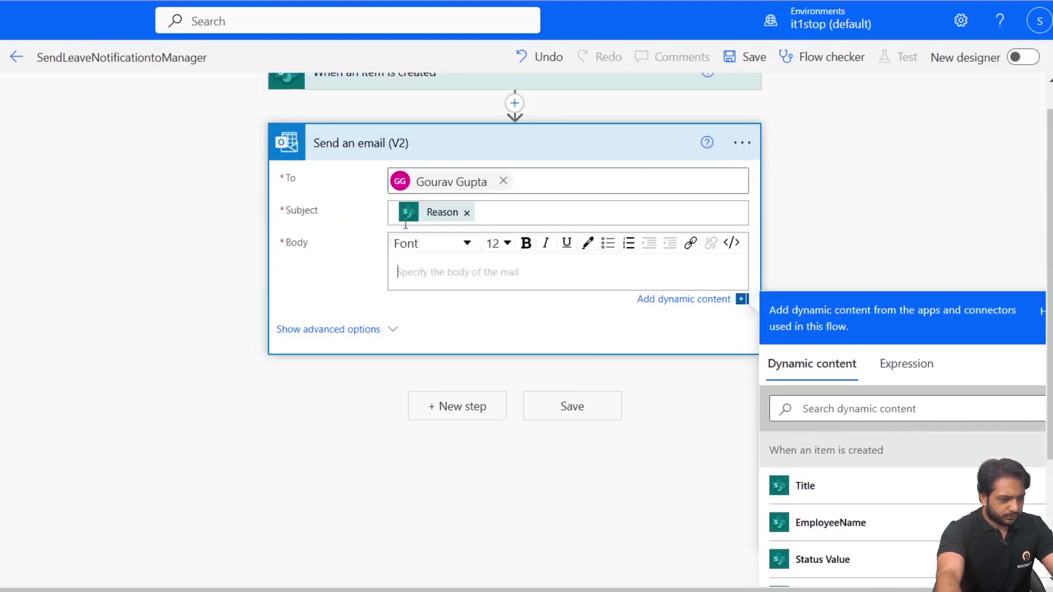
pyautogui.scroll(-3, 759, 230)
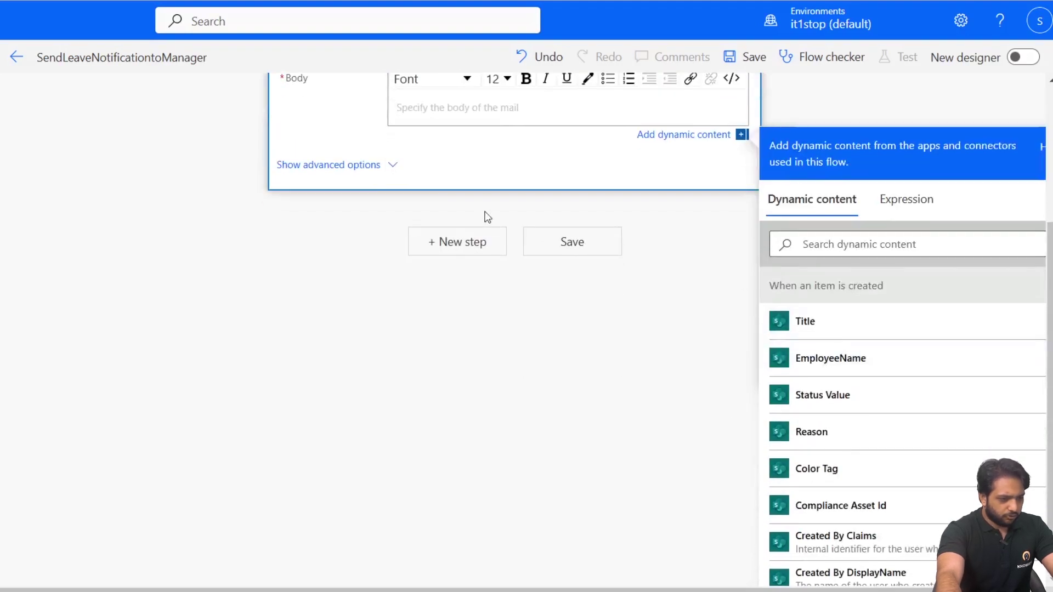
pyautogui.scroll(2, 482, 174)
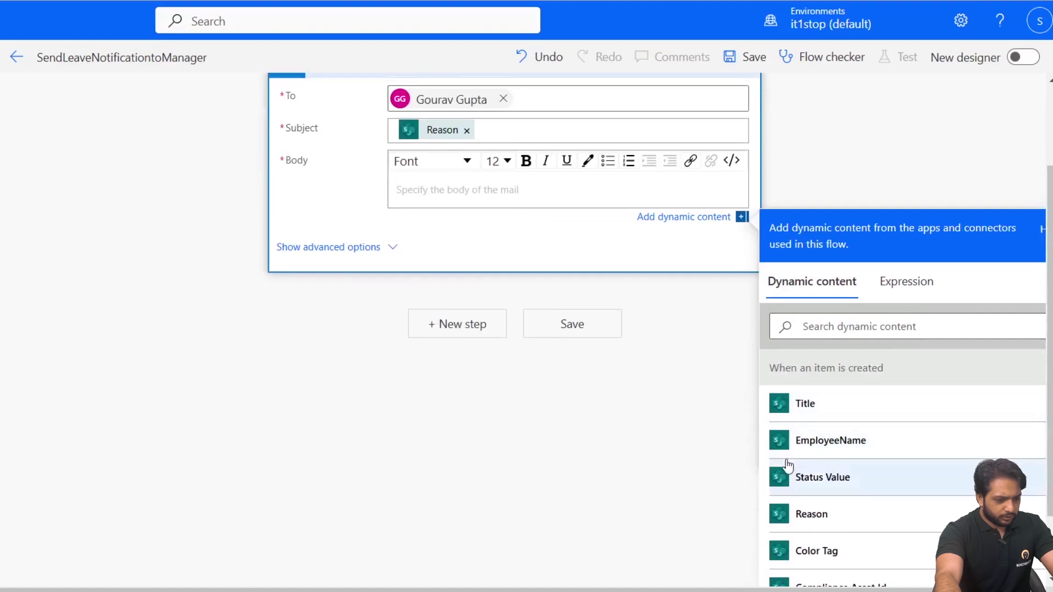
pyautogui.click(781, 445)
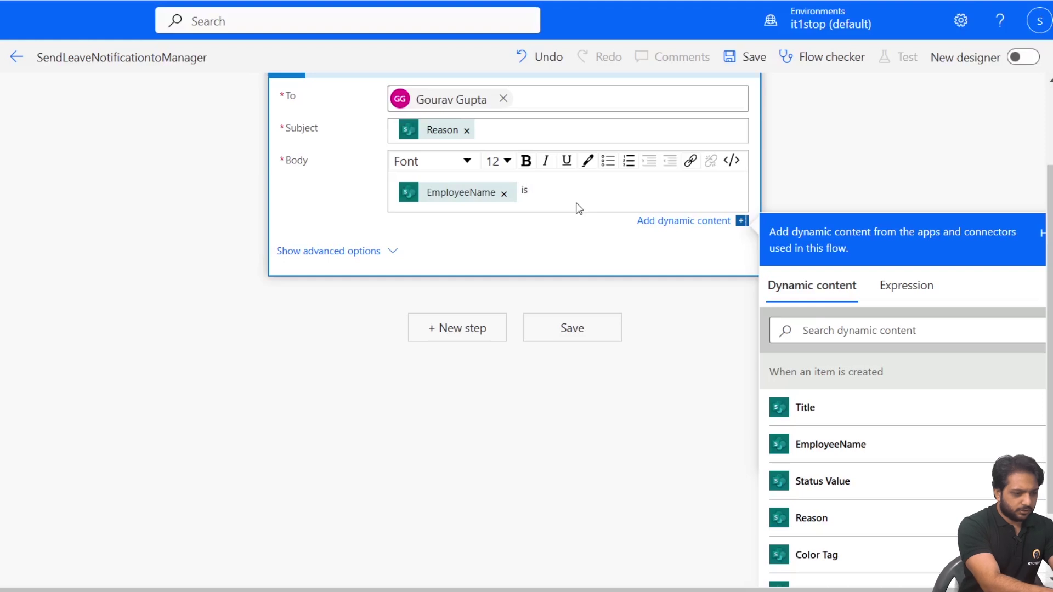
pyautogui.write('requested a leave from')
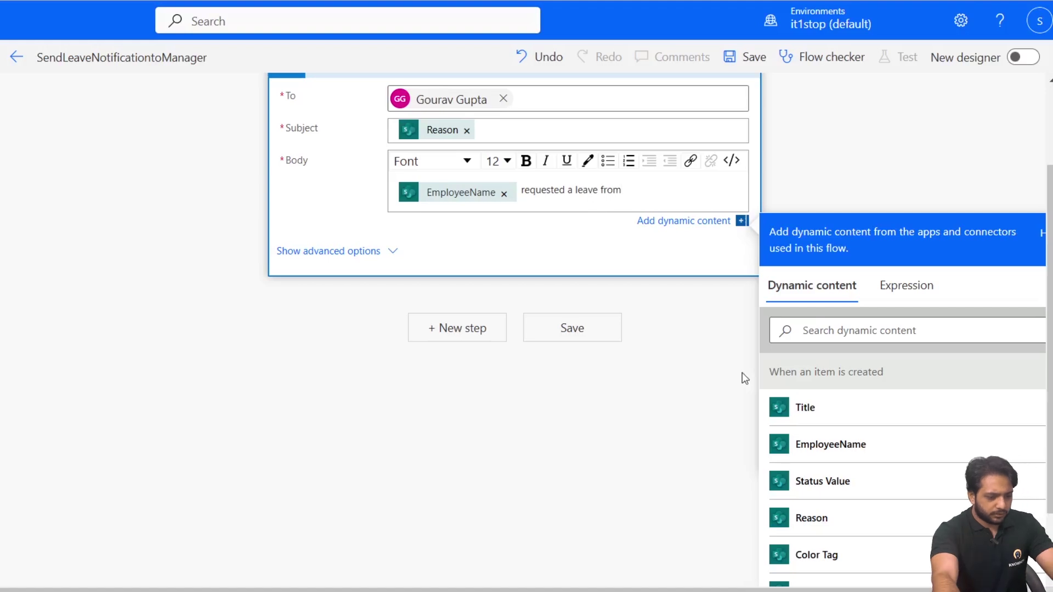
# Insert the StartDate token into the body after 'from'.
pyautogui.scroll(-2, 792, 508)
pyautogui.scroll(-3, 821, 470)
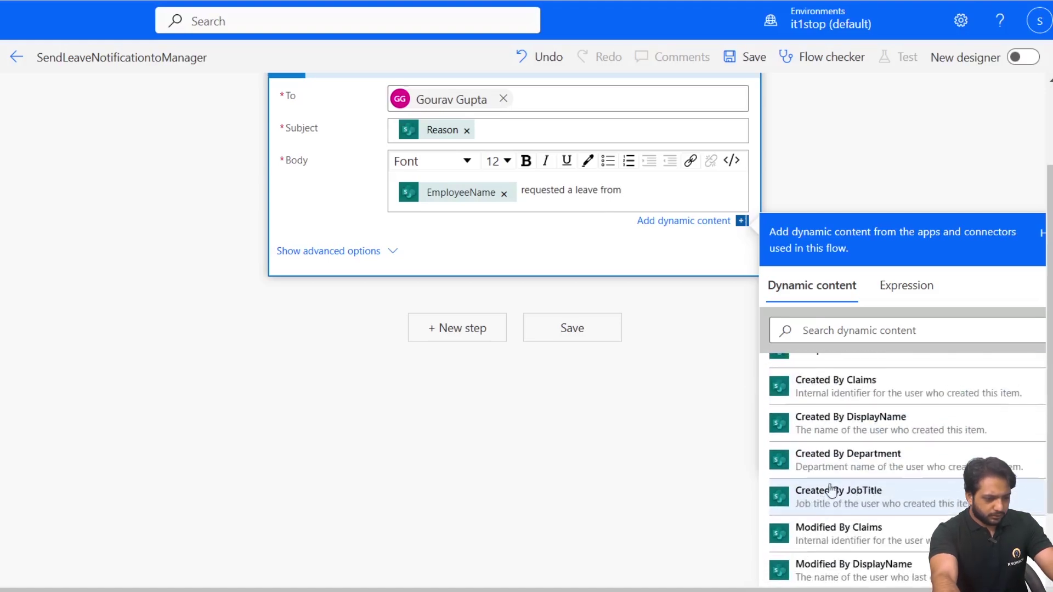
pyautogui.scroll(6, 832, 490)
pyautogui.scroll(-5, 863, 468)
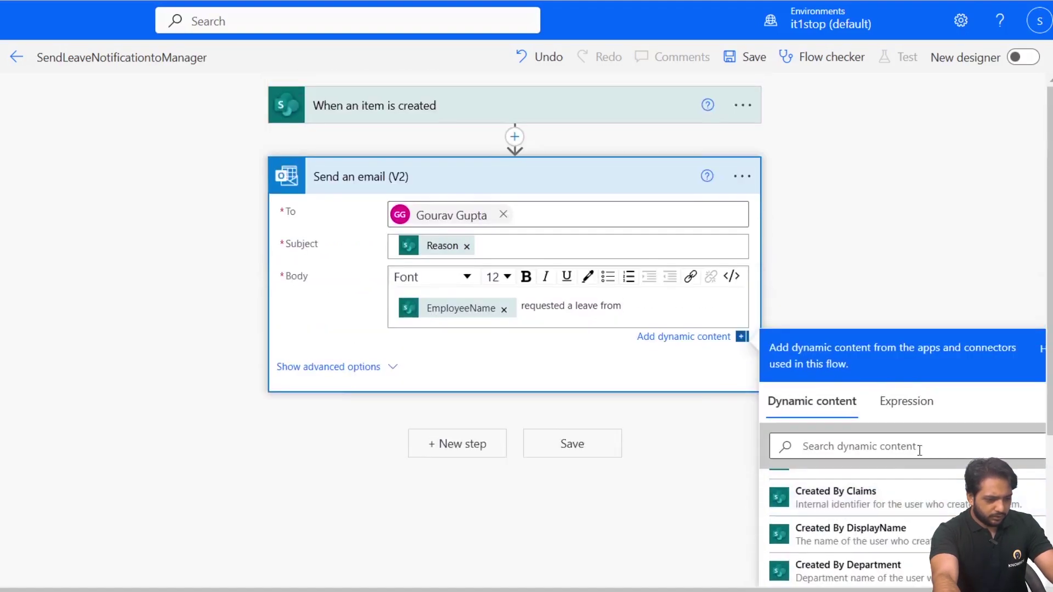
pyautogui.scroll(-4, 933, 439)
pyautogui.click(841, 247)
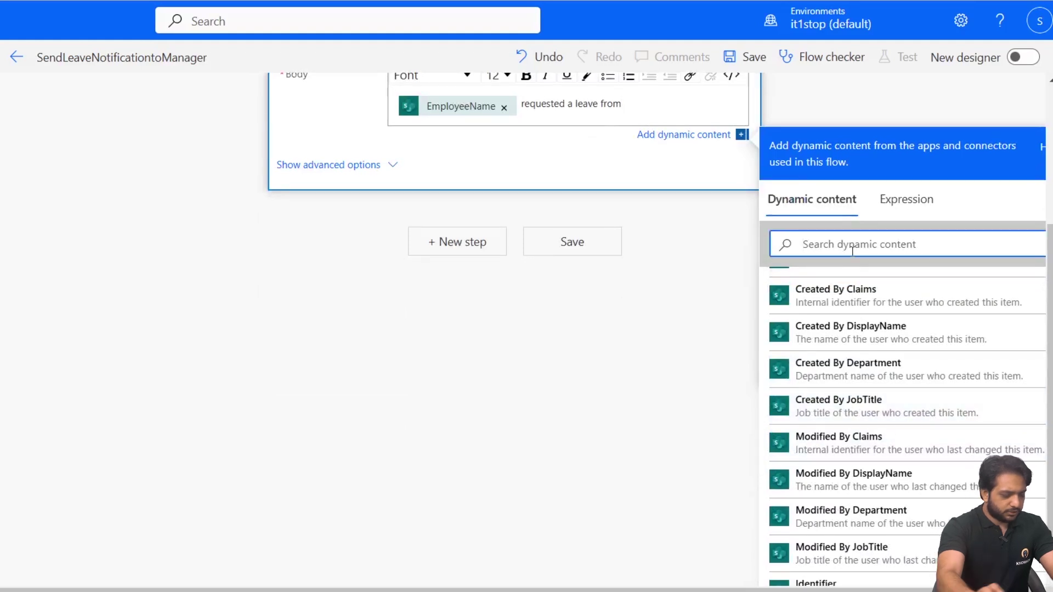
pyautogui.write('start')
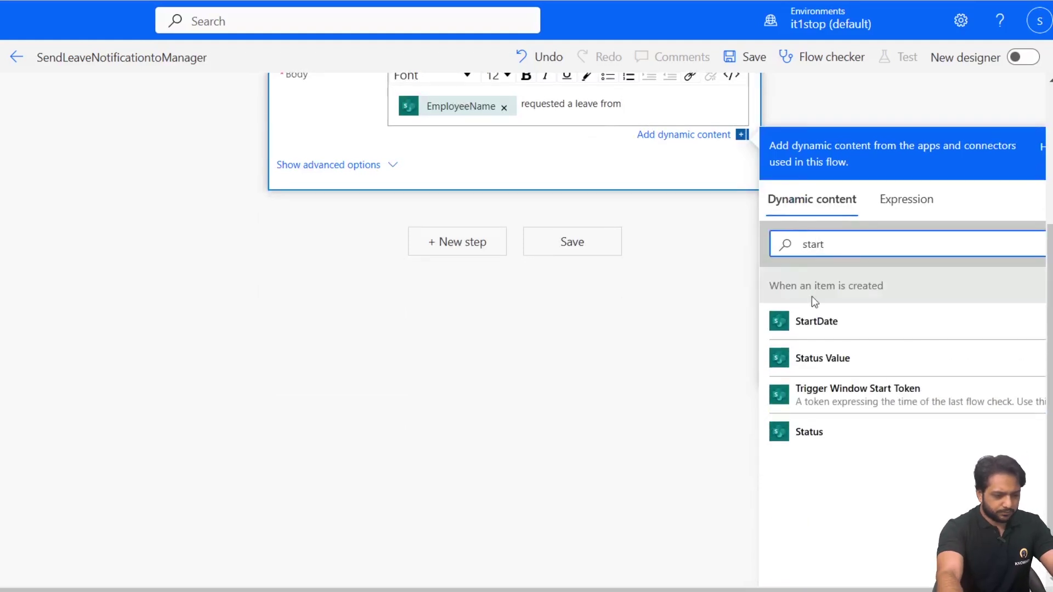
pyautogui.click(817, 323)
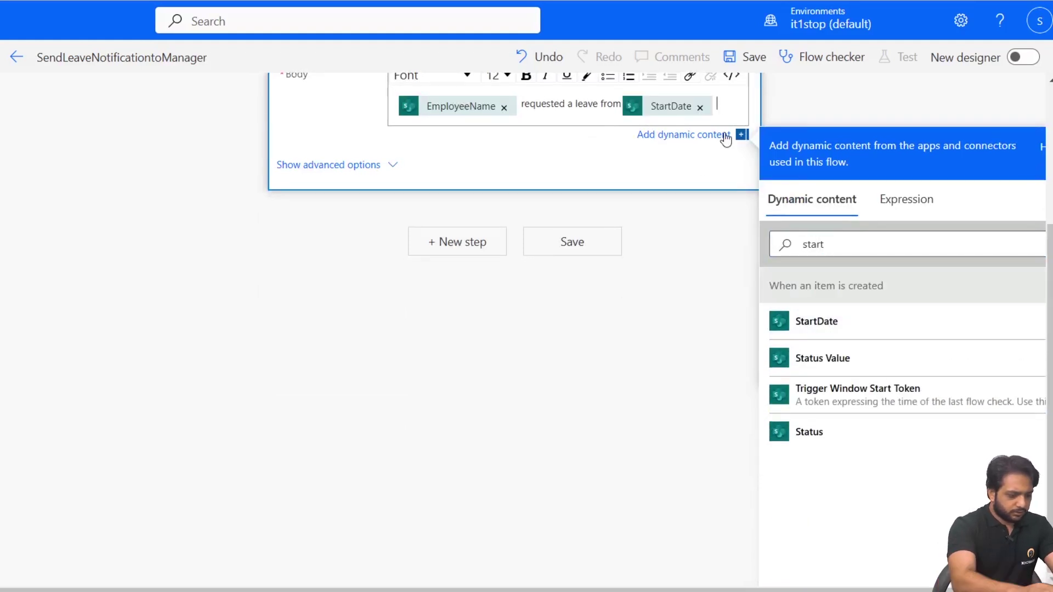
# Insert the EndDate token after 'to' and save the flow.
pyautogui.moveTo(850, 242); pyautogui.dragTo(775, 271)
pyautogui.write('End date')
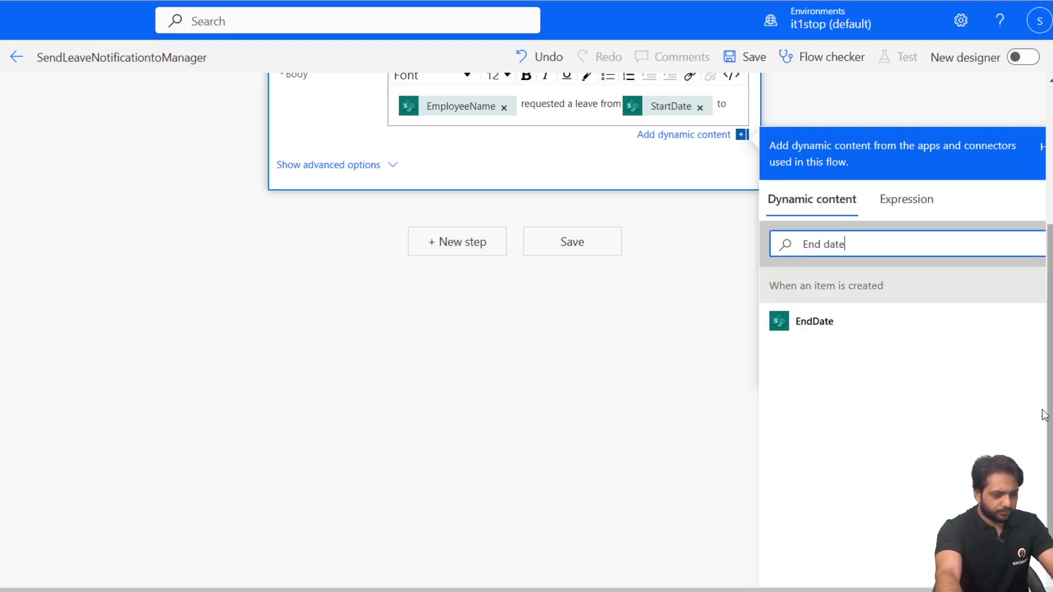
pyautogui.click(921, 312)
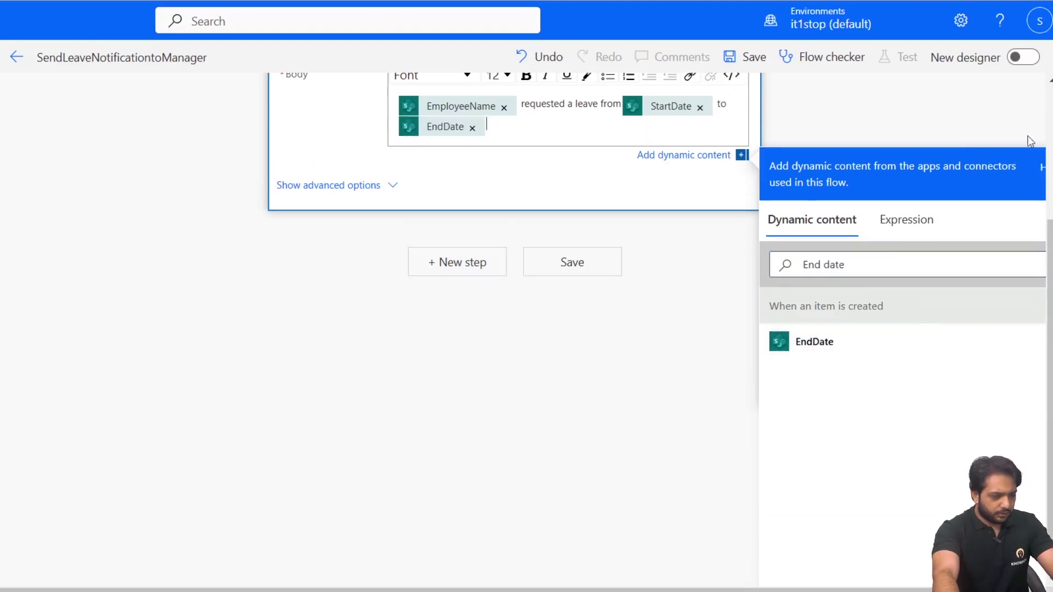
pyautogui.click(606, 320)
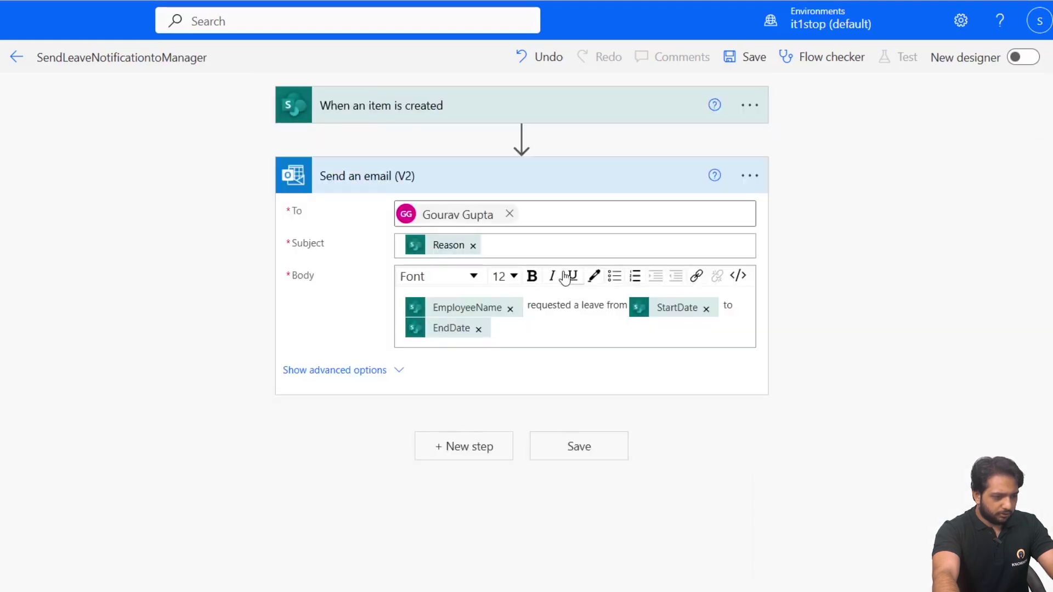
pyautogui.click(581, 458)
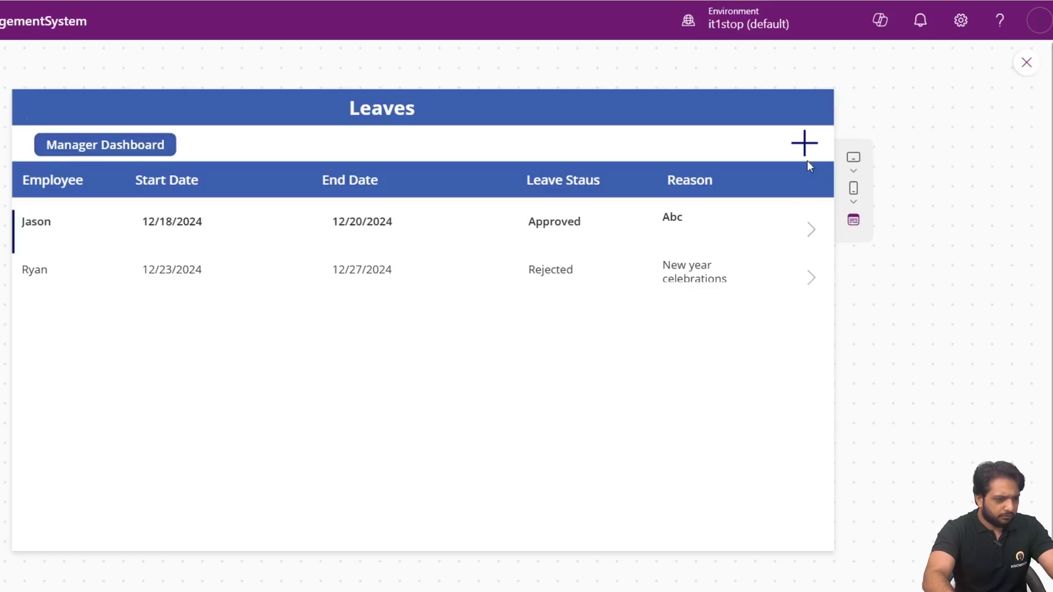
# Submit a new leave request for 12/26–12/27/2024 with reason 'Fever' in Power Apps.
pyautogui.click(807, 162)
pyautogui.click(118, 186)
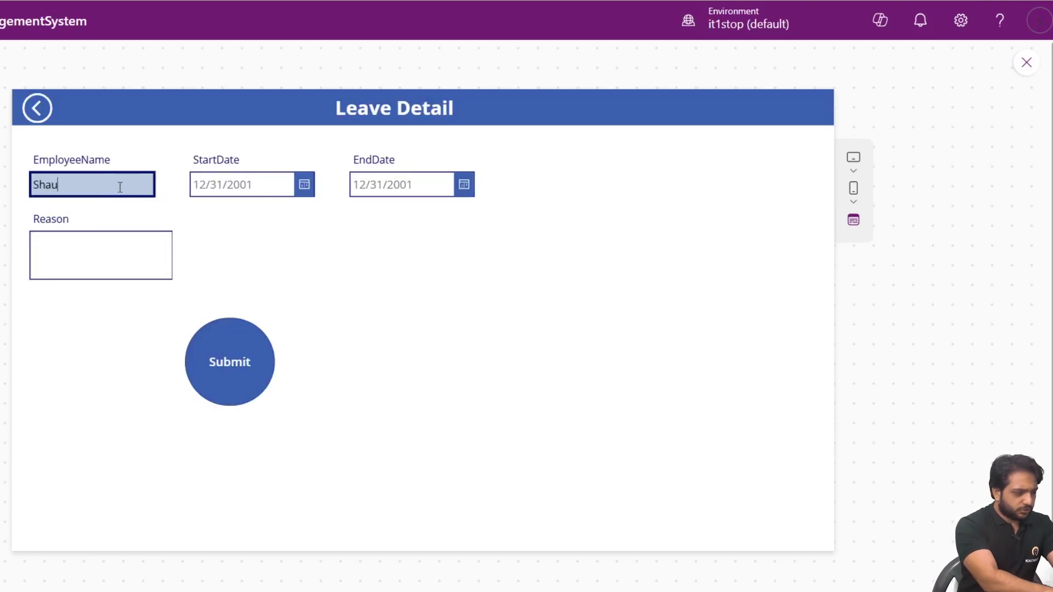
pyautogui.click(304, 184)
pyautogui.click(324, 435)
pyautogui.click(317, 492)
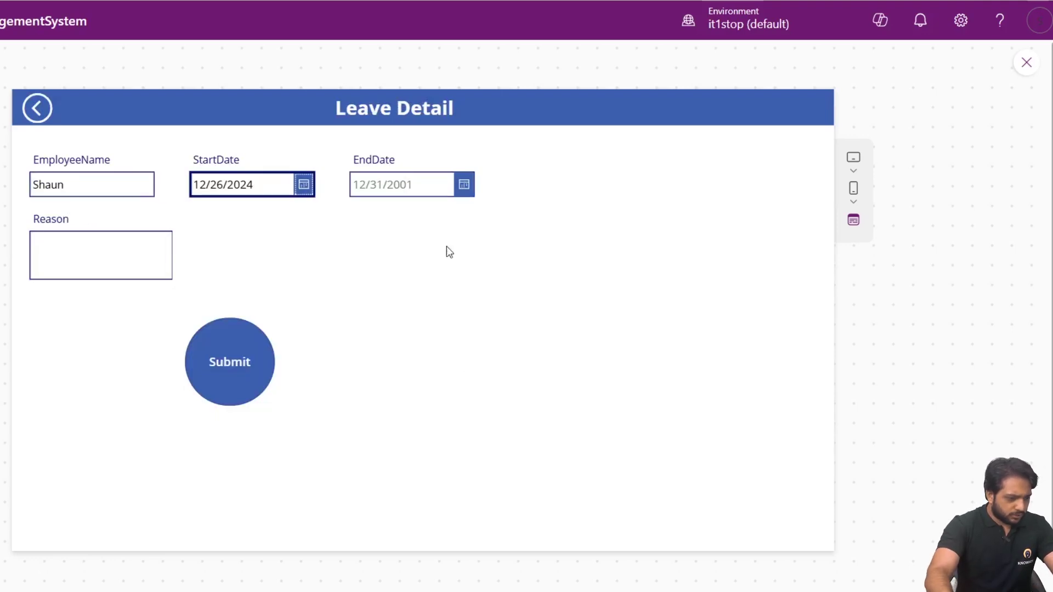
pyautogui.click(463, 185)
pyautogui.click(512, 439)
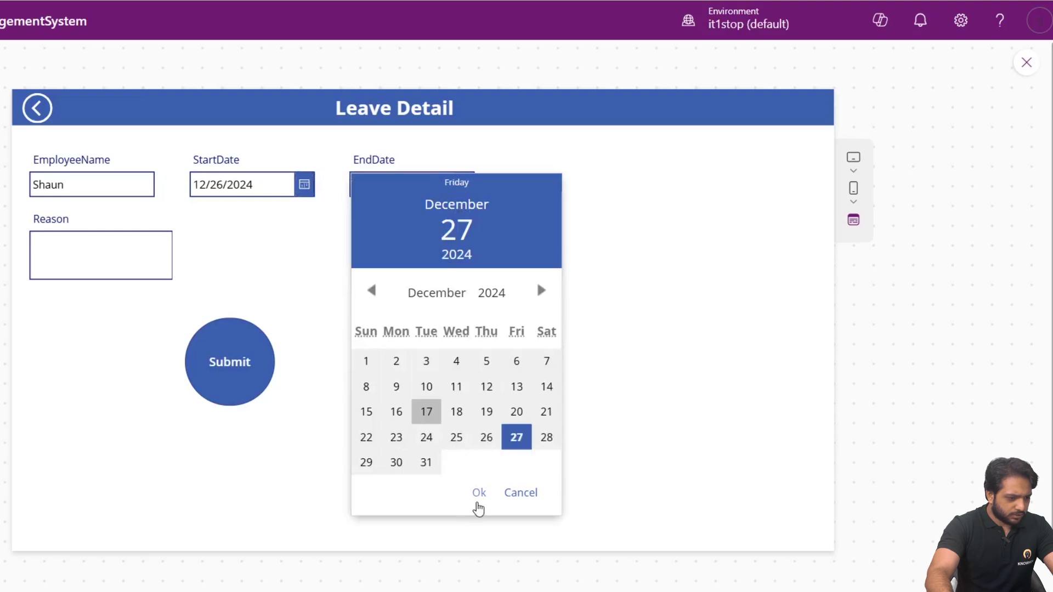
pyautogui.click(477, 491)
pyautogui.click(123, 260)
pyautogui.write('Fever')
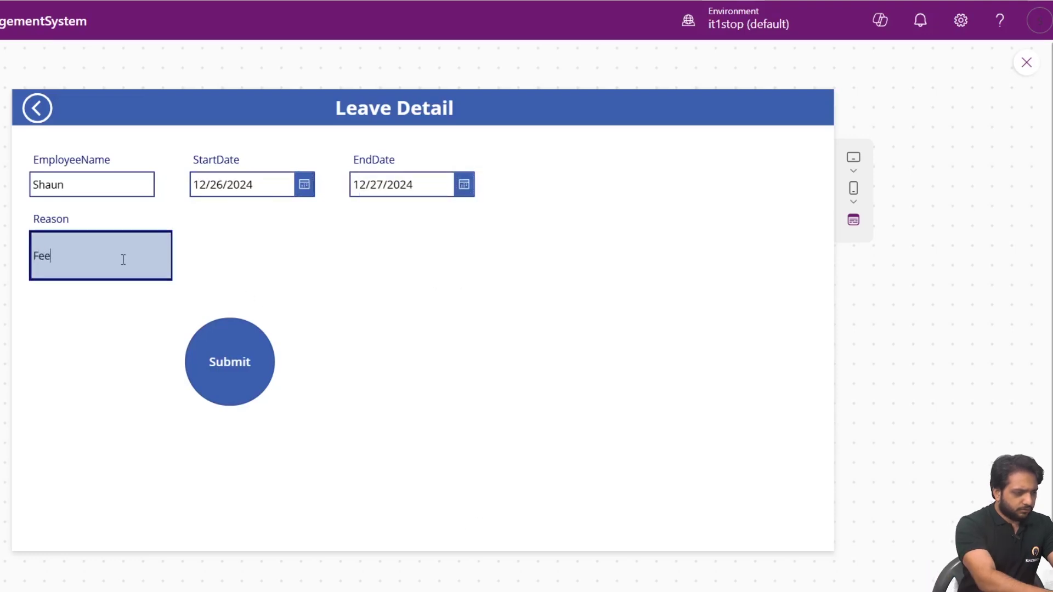
pyautogui.click(213, 337)
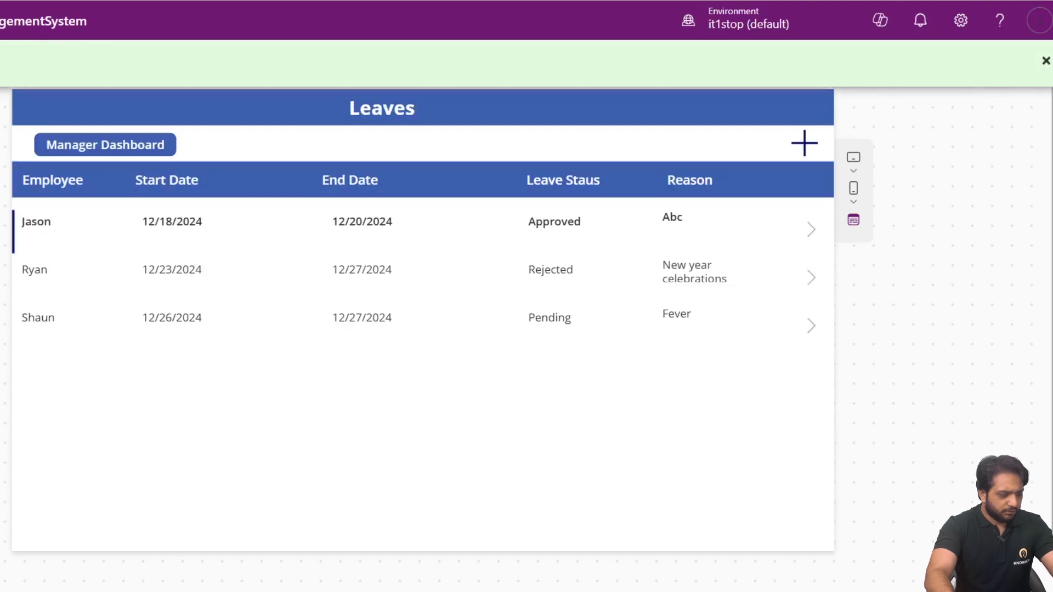
pyautogui.click(483, 0)
# Open the flow's latest run to confirm it succeeded, then open a new browser window.
pyautogui.click(7, 59)
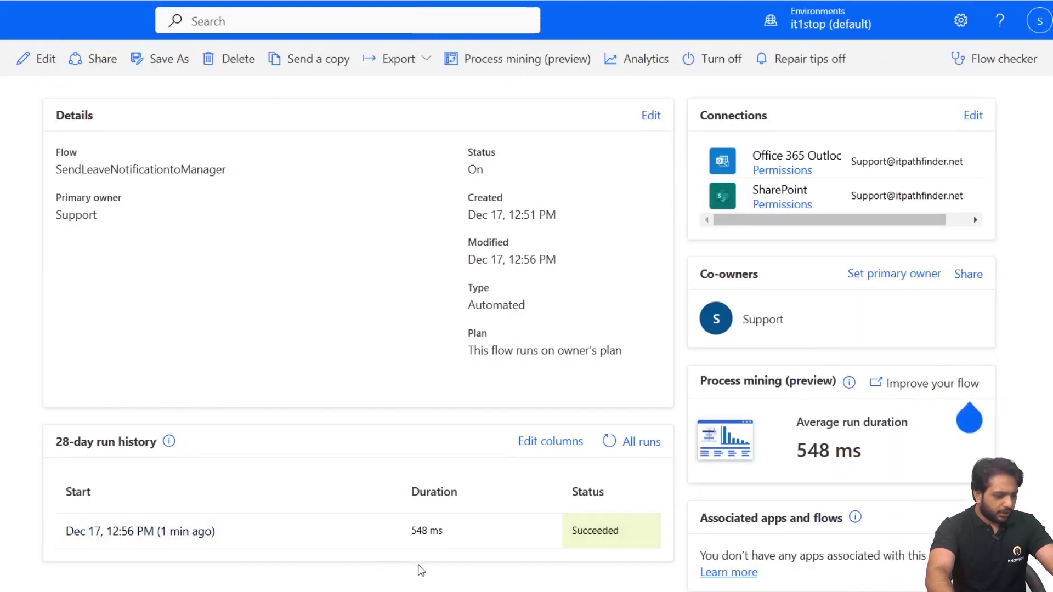
pyautogui.click(141, 536)
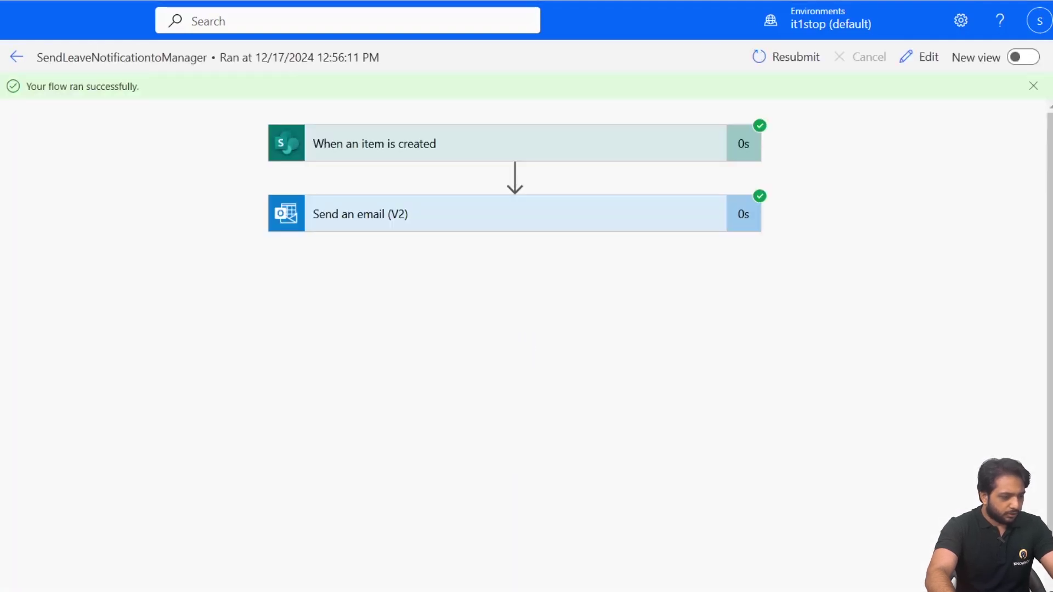
pyautogui.hotkey('ctrl', 'n')
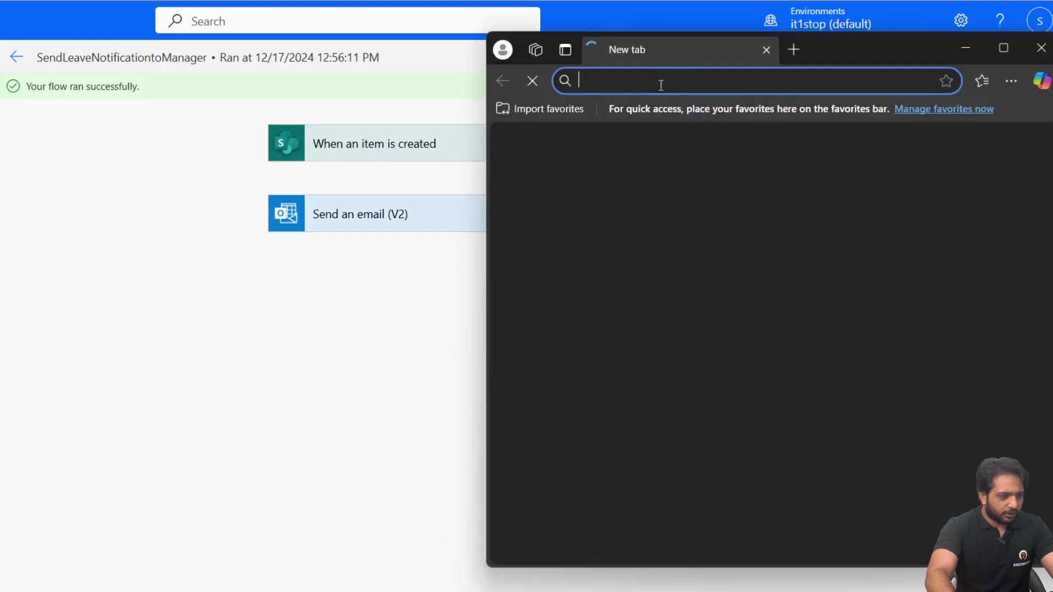
# Open the manager's mailbox in Outlook via Open another mailbox.
pyautogui.moveTo(880, 58); pyautogui.dragTo(280, 22)
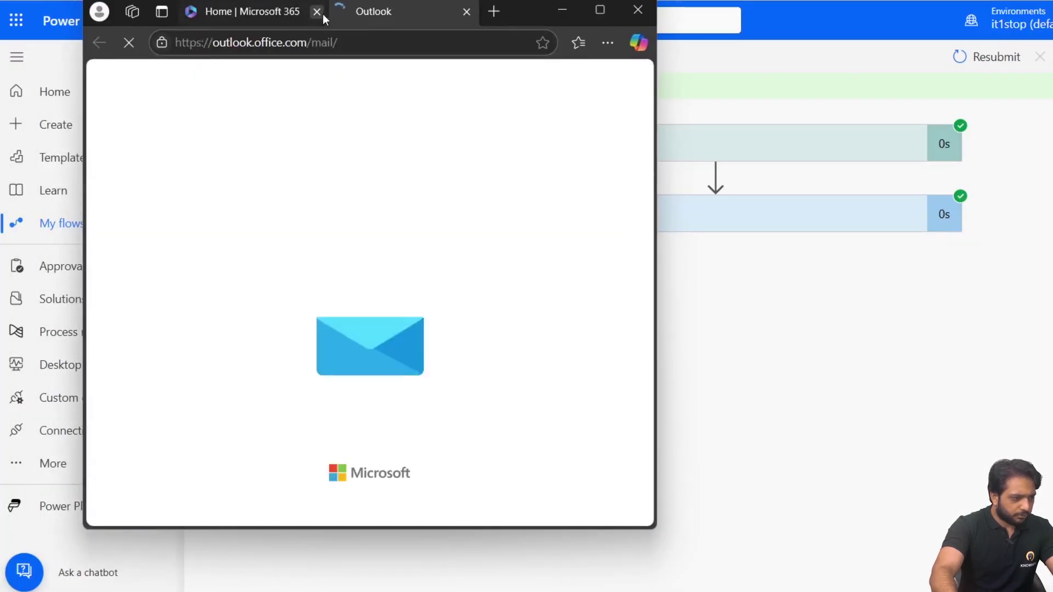
pyautogui.click(322, 12)
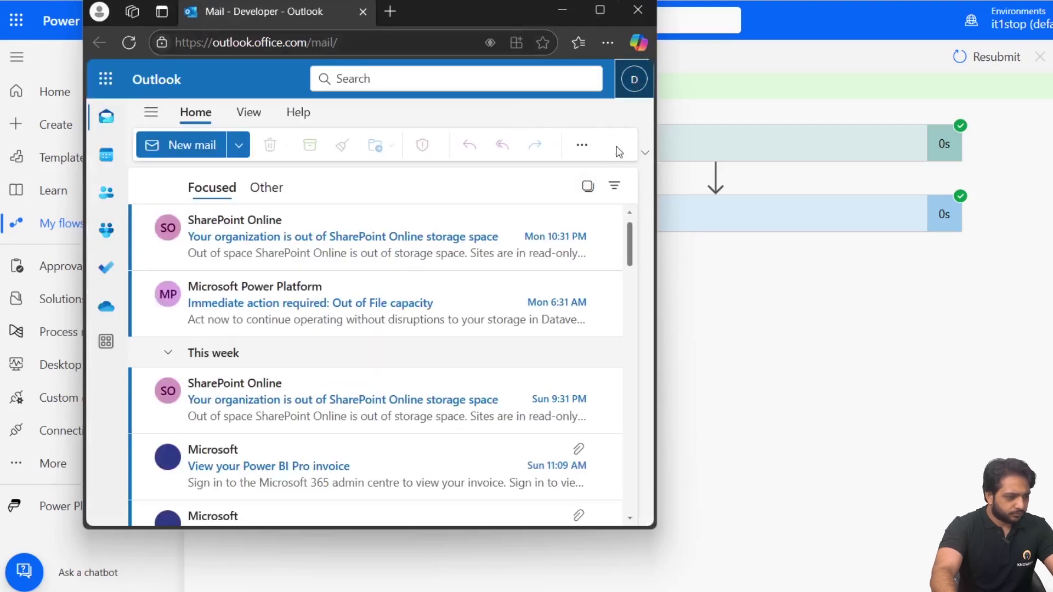
pyautogui.click(627, 91)
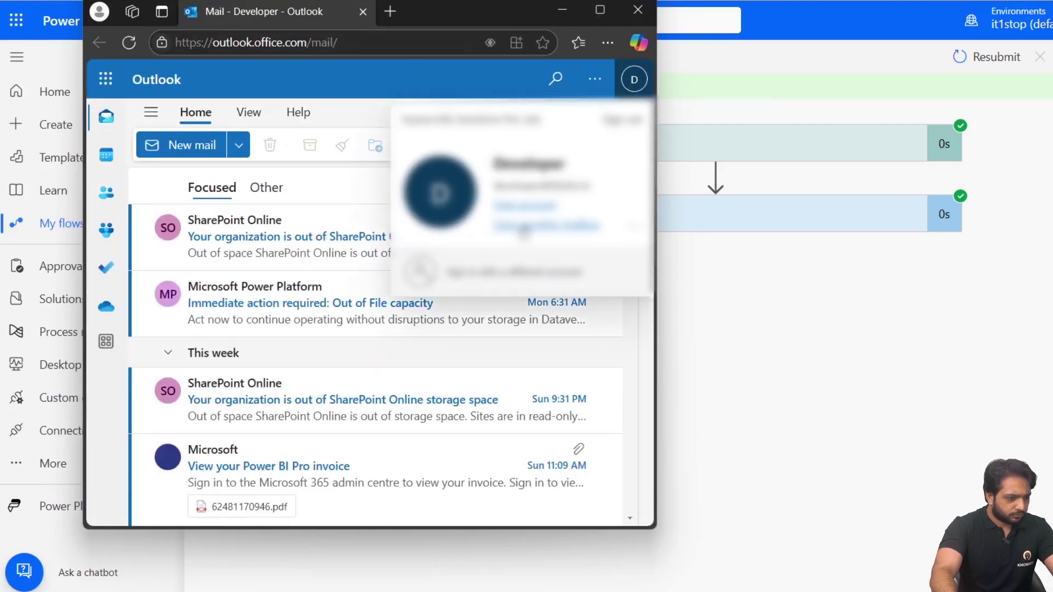
pyautogui.click(516, 226)
pyautogui.write('gm')
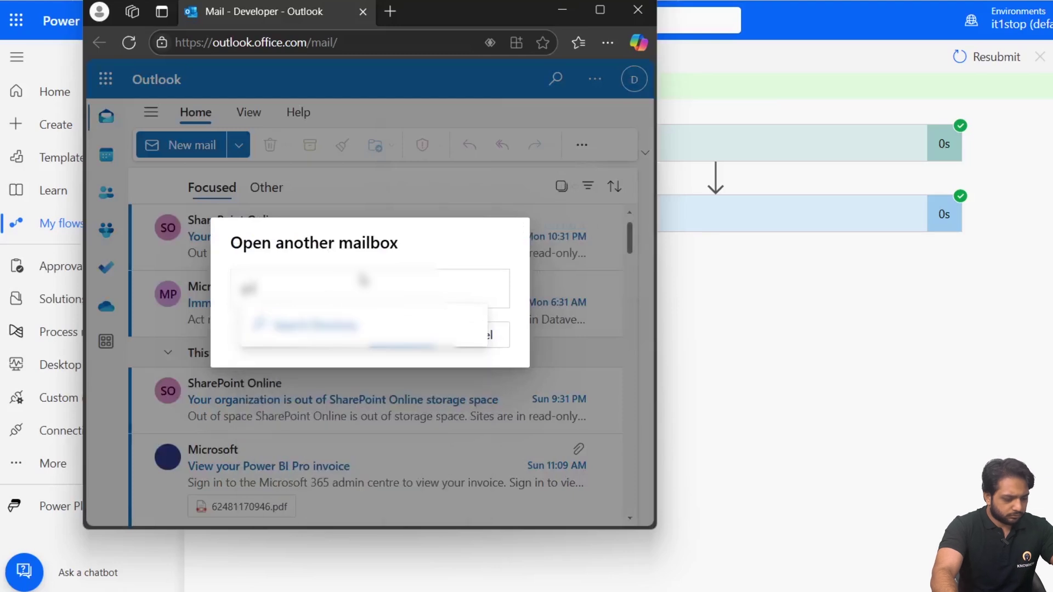
pyautogui.click(295, 349)
pyautogui.click(385, 332)
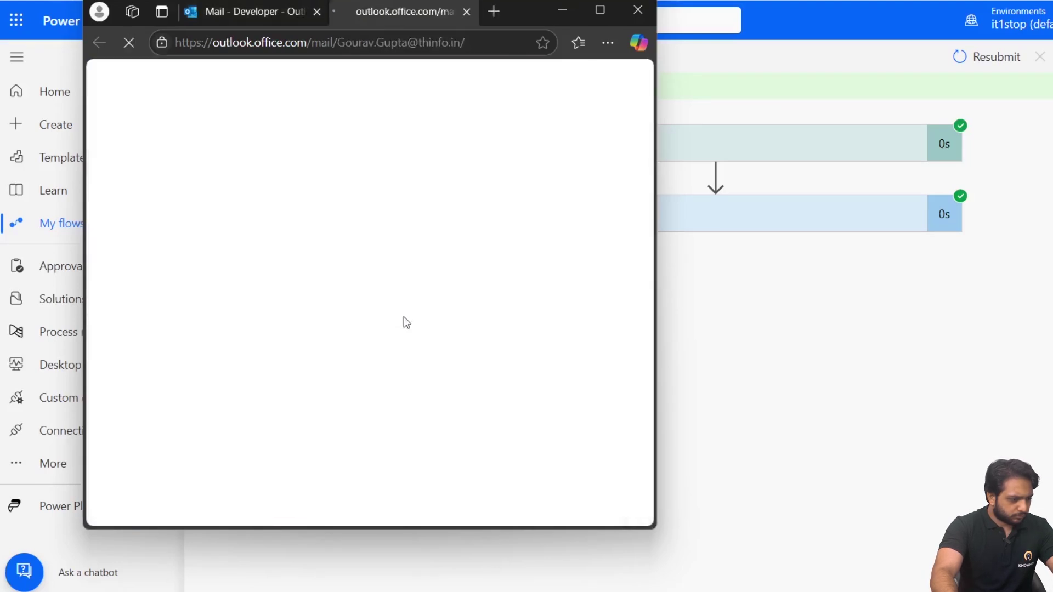
pyautogui.click(321, 18)
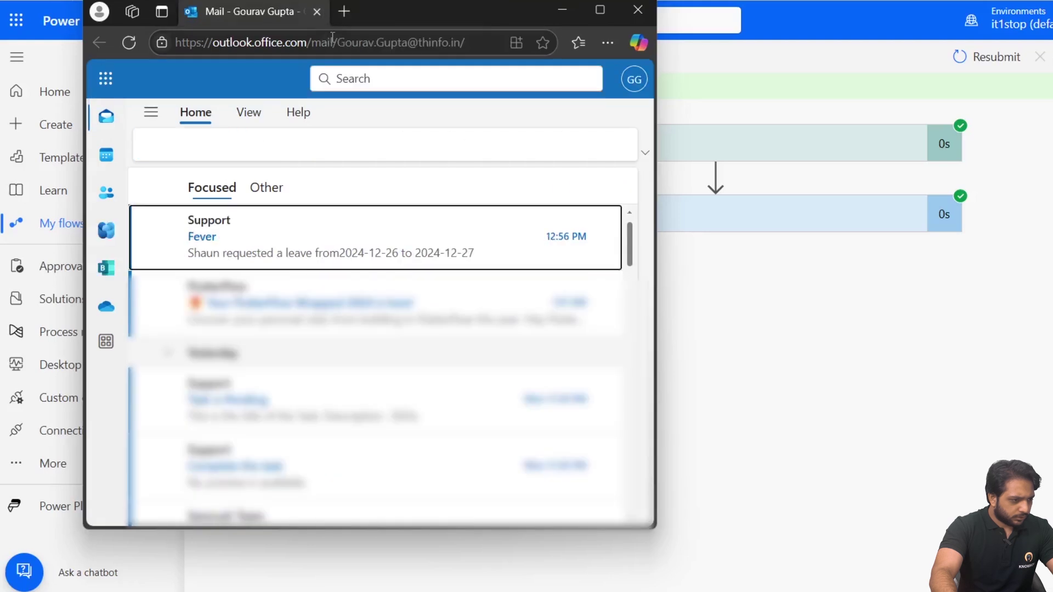
pyautogui.click(599, 10)
# Read the Fever leave email for 2024-12-26 to 2024-12-27, then close the app preview.
pyautogui.click(430, 186)
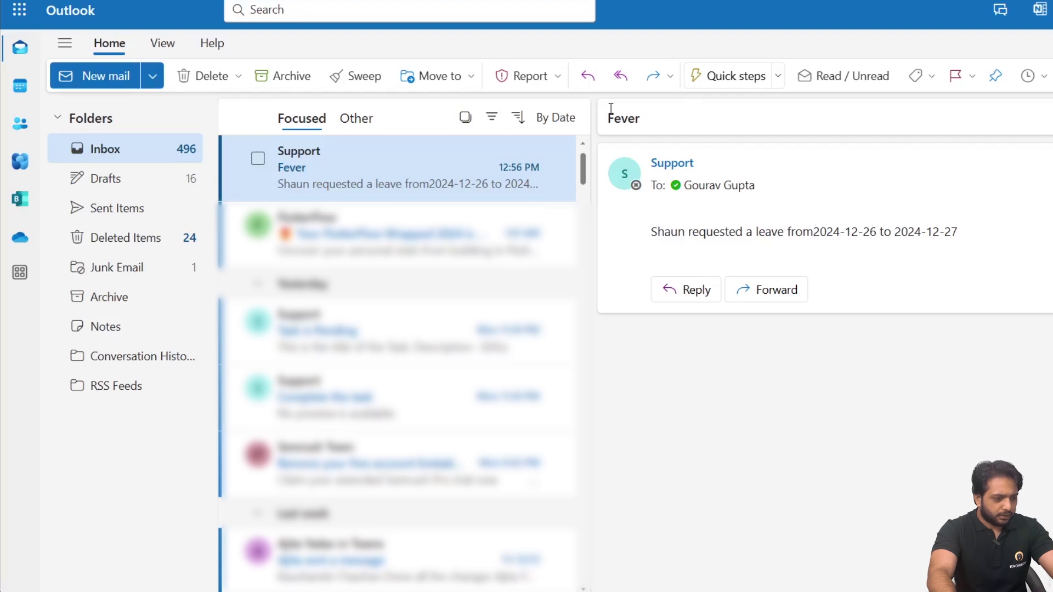
pyautogui.moveTo(611, 110); pyautogui.dragTo(653, 128)
pyautogui.click(655, 130)
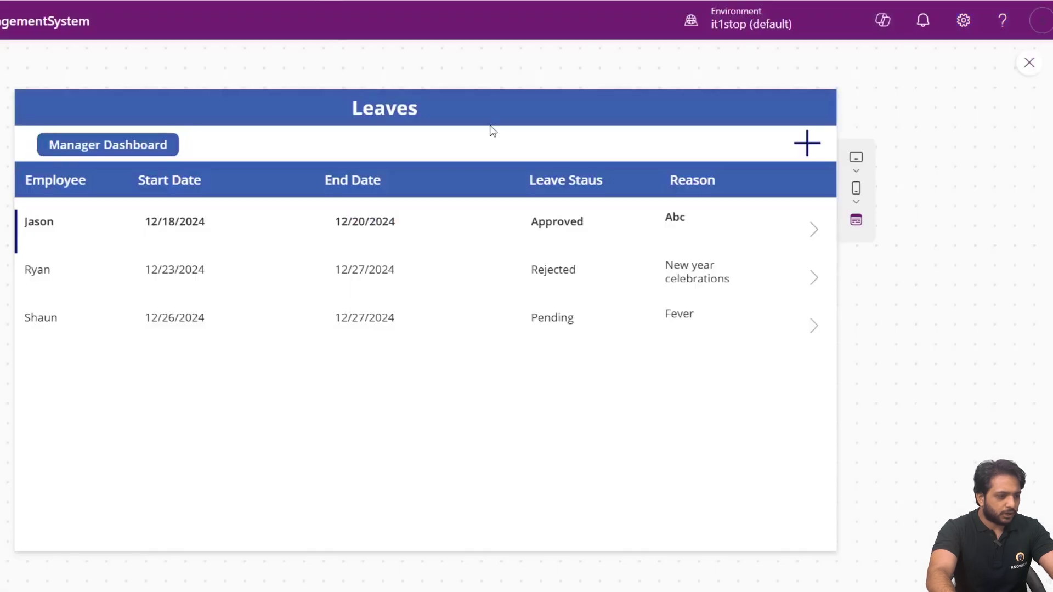
pyautogui.click(1030, 65)
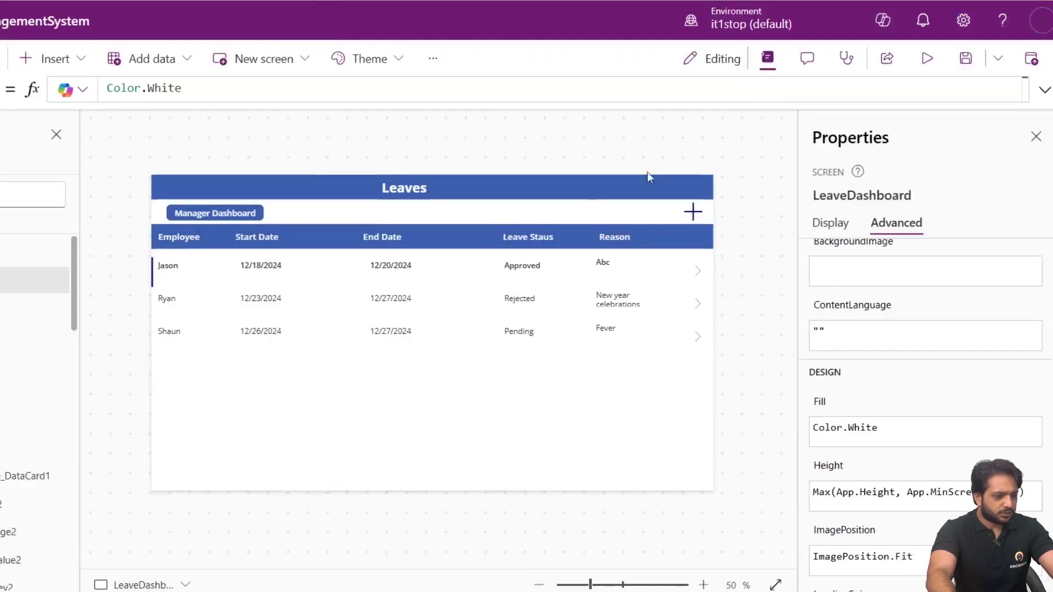